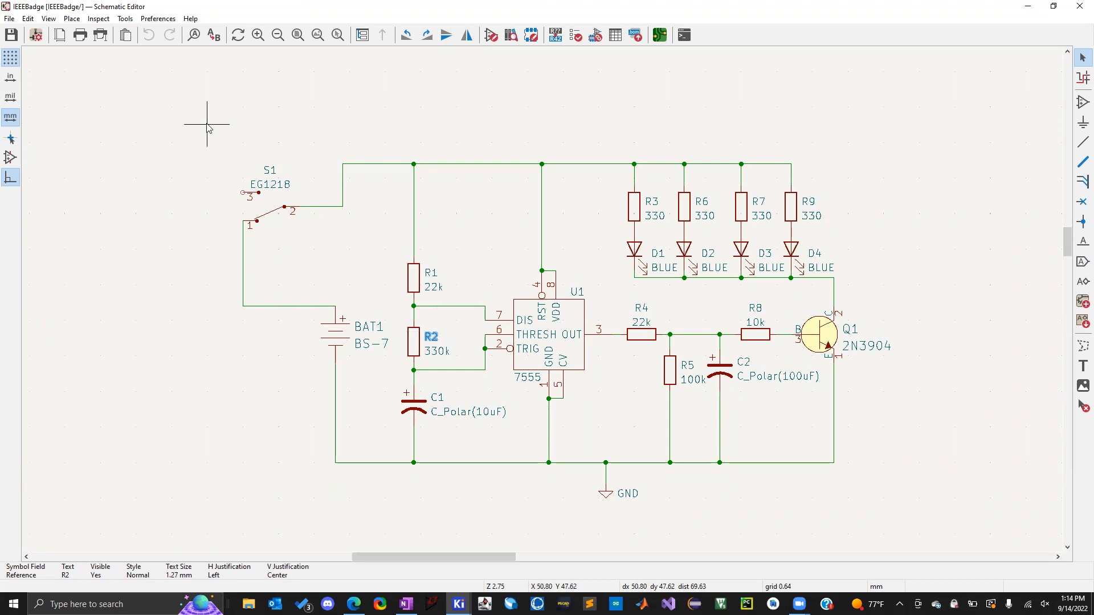
# Examine the reference designators of the switch, resistors R1 and R2, and capacitor C1.
pyautogui.click(272, 171)
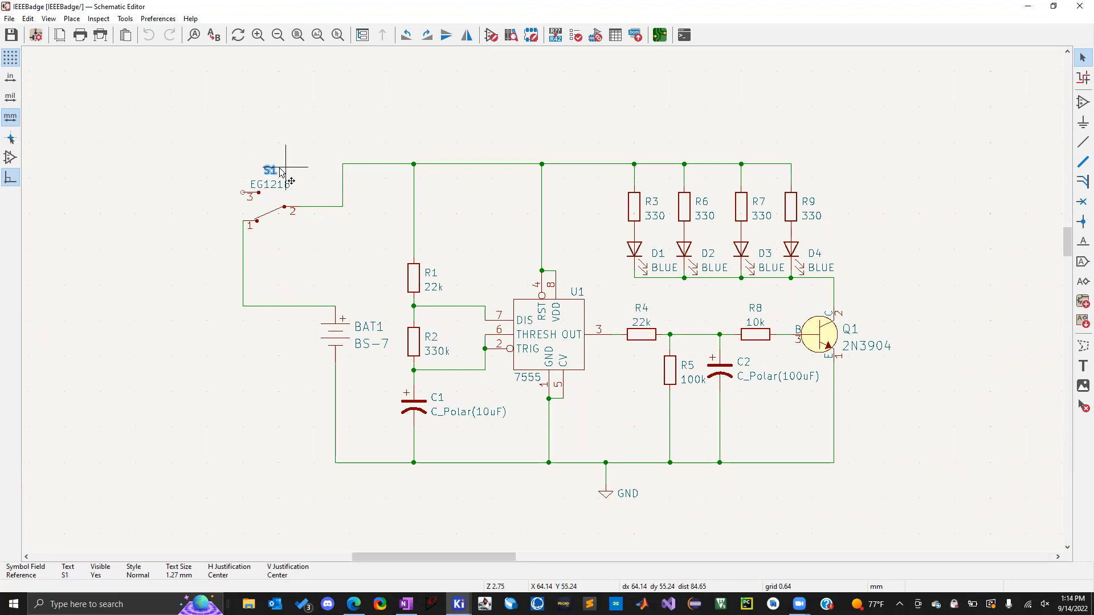
pyautogui.click(430, 273)
pyautogui.click(431, 338)
pyautogui.click(437, 397)
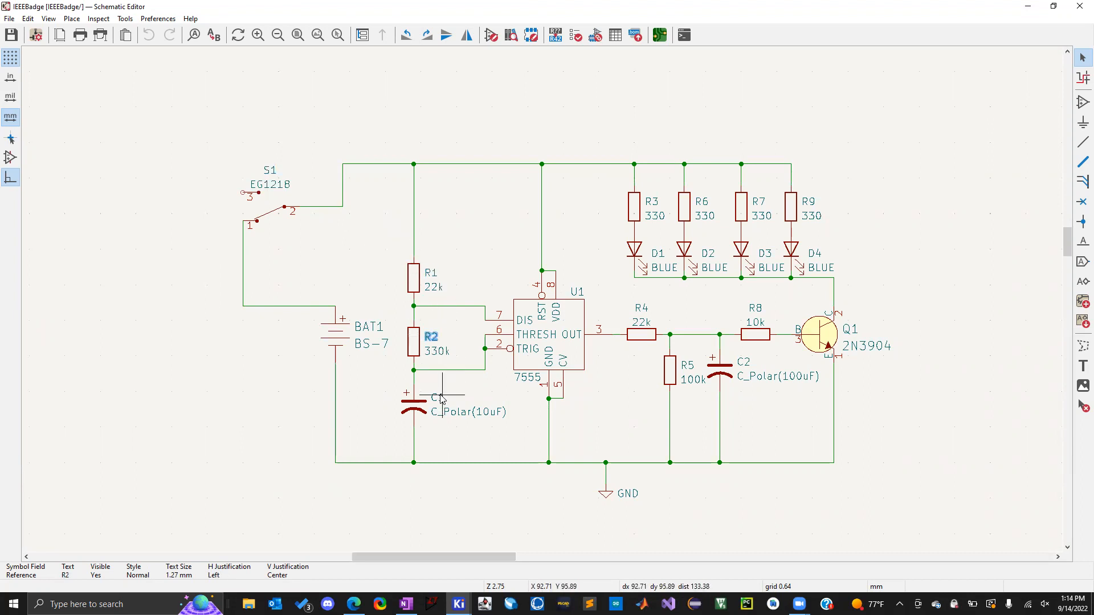
pyautogui.click(482, 246)
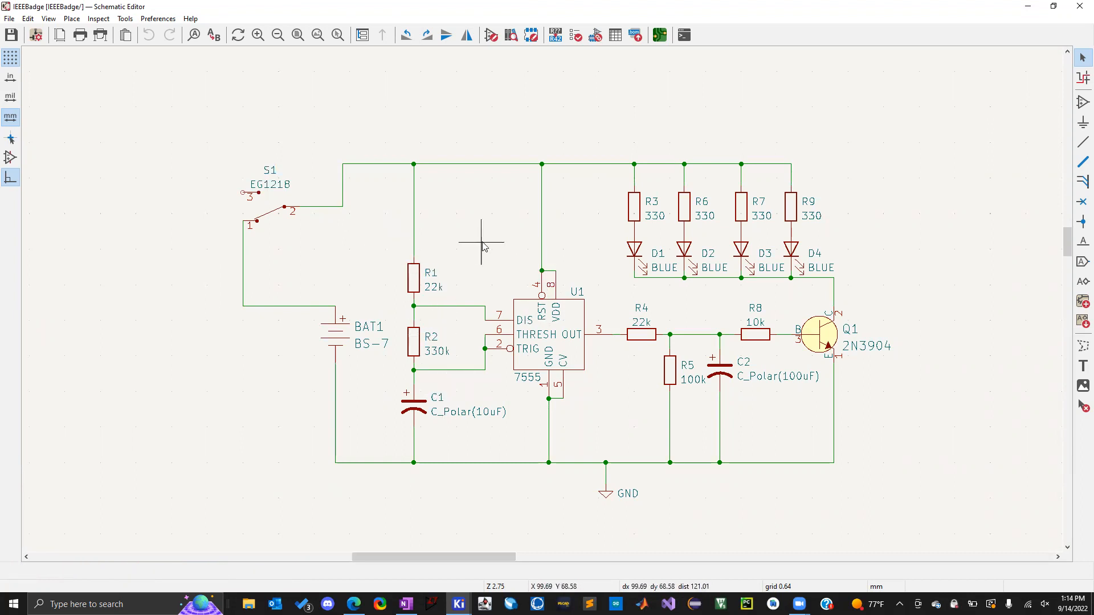
# Annotate the entire schematic, sorting symbols by X position and keeping existing annotations.
pyautogui.click(554, 36)
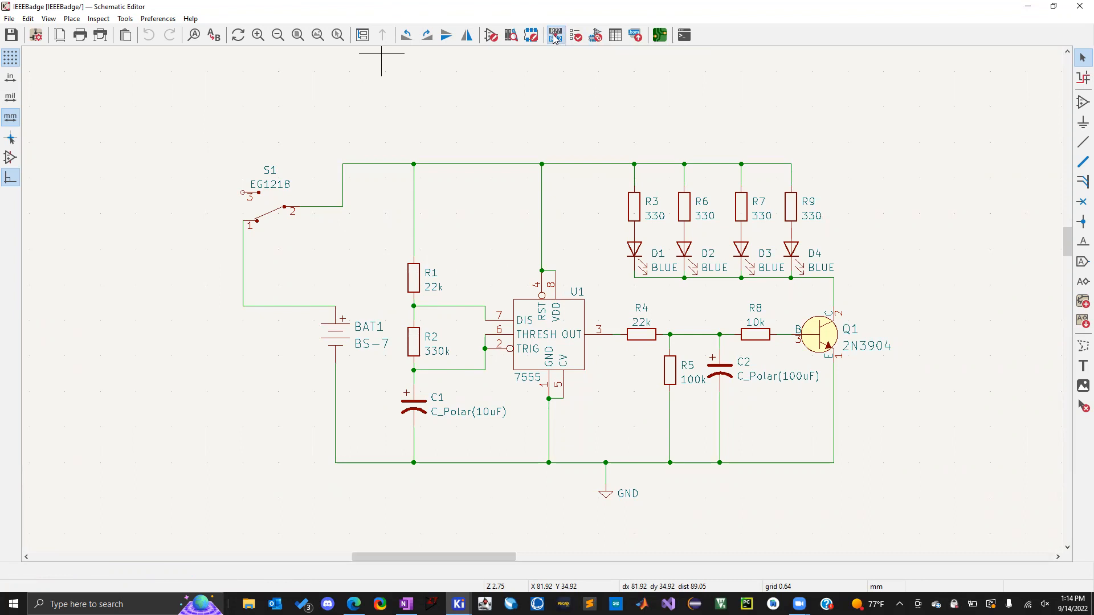
pyautogui.click(331, 306)
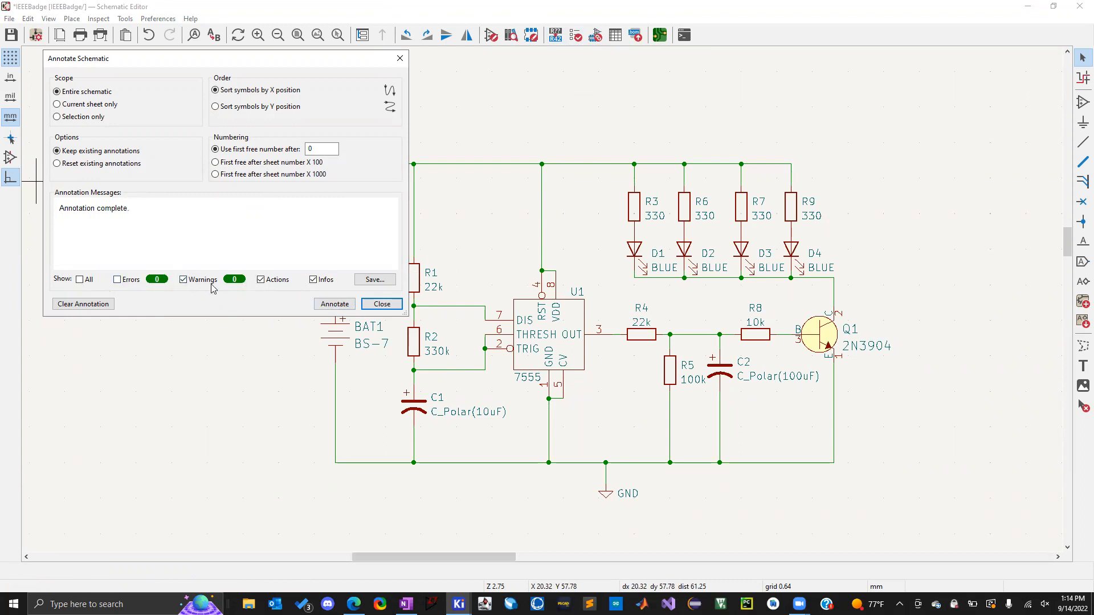
pyautogui.click(381, 305)
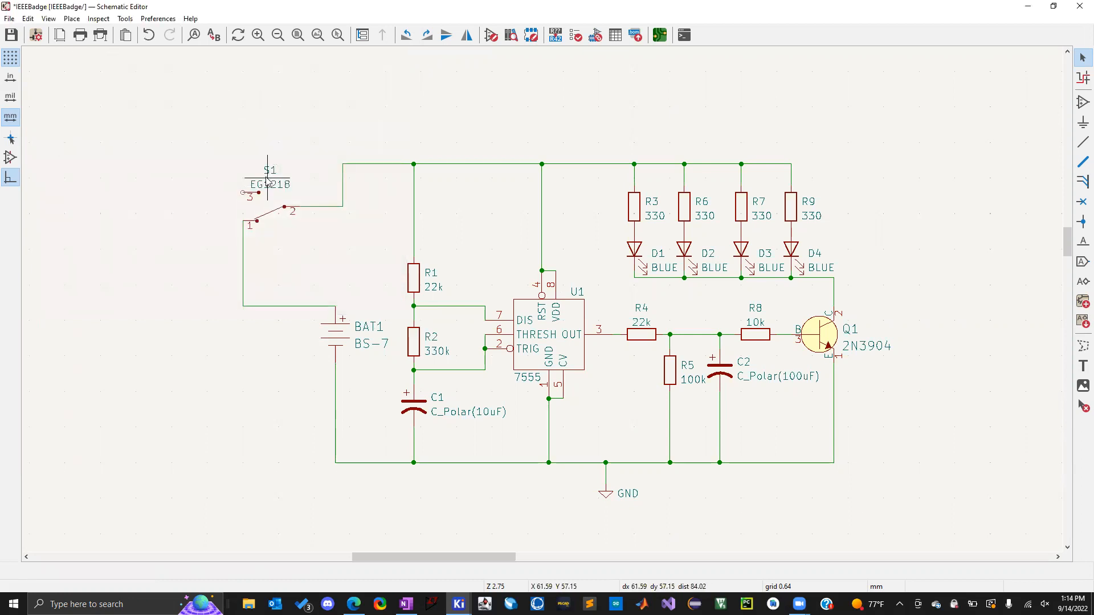
# Recheck the reference designators of the switch, R1, R2, C1 and the battery after the annotation.
pyautogui.click(269, 169)
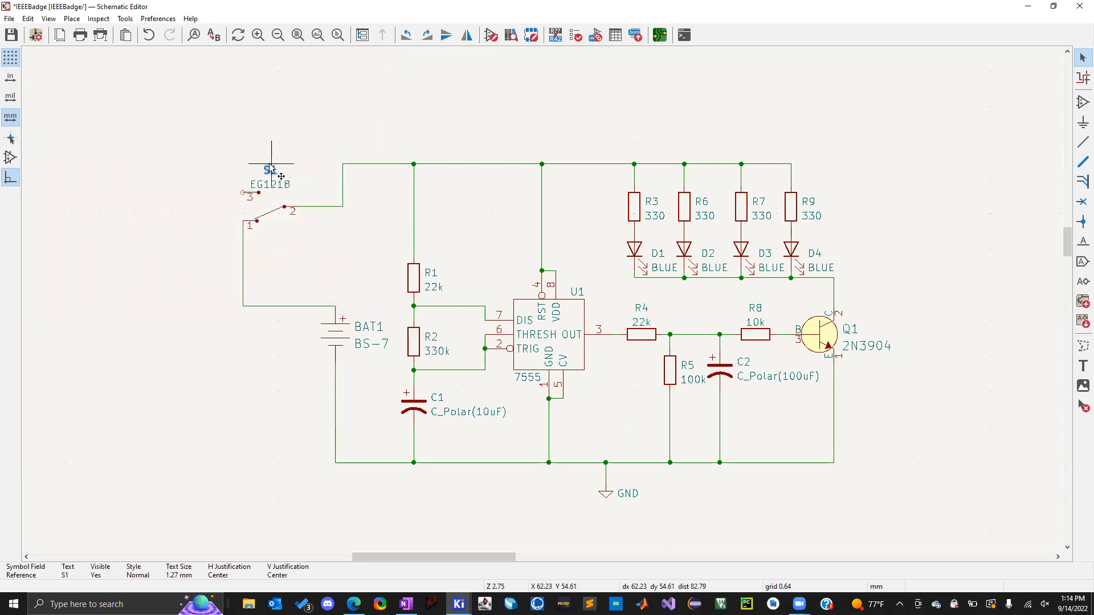
pyautogui.click(428, 274)
pyautogui.click(432, 336)
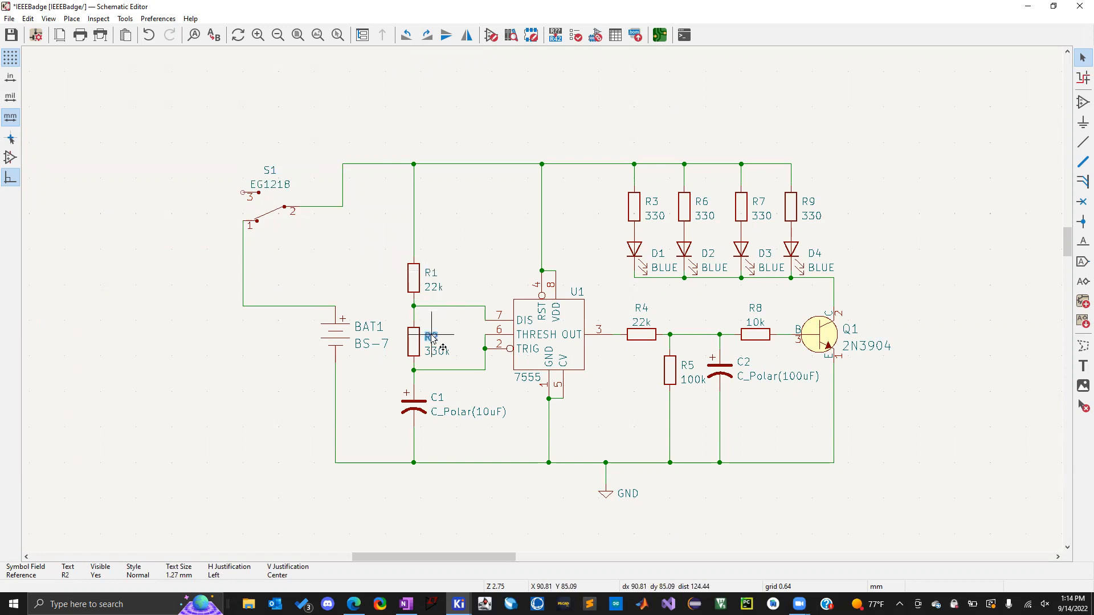
pyautogui.click(437, 397)
pyautogui.click(368, 327)
pyautogui.click(488, 252)
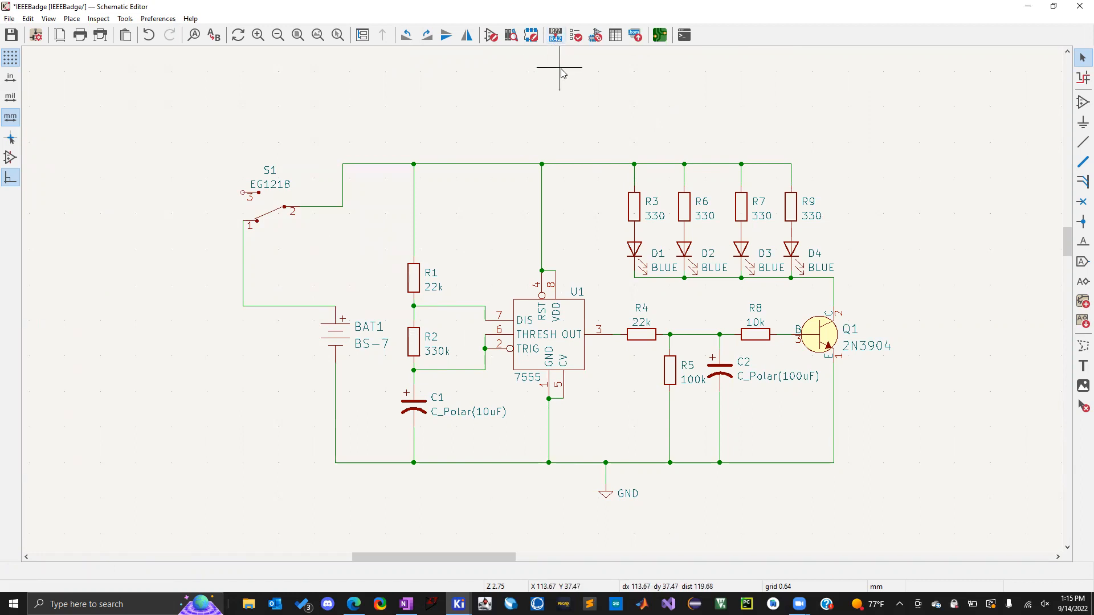
# Run the electrical rules check and locate each reported violation in the schematic.
pyautogui.click(576, 37)
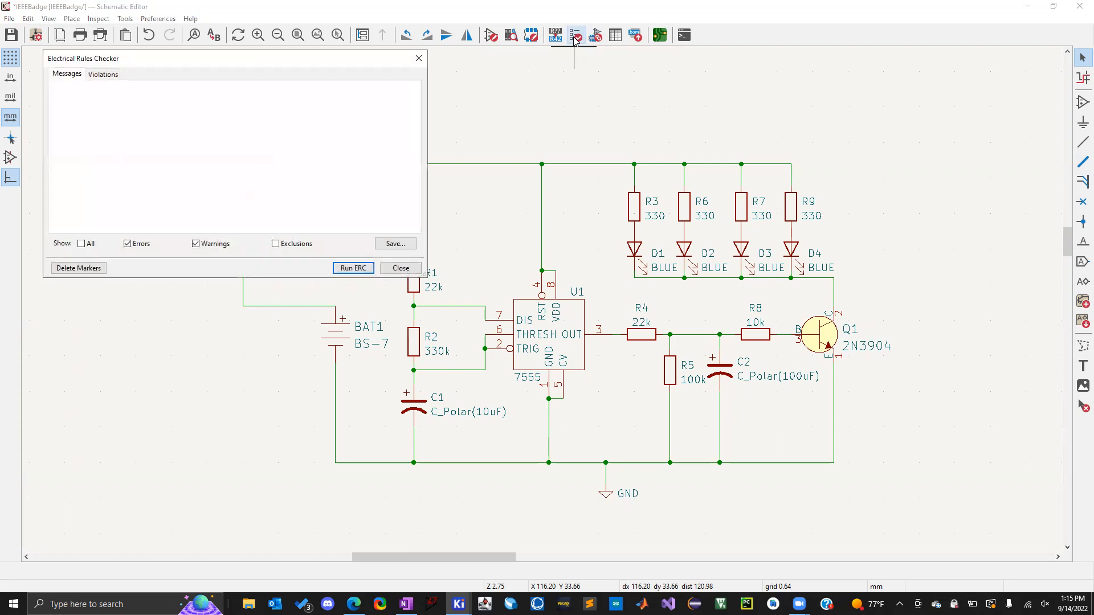
pyautogui.click(357, 267)
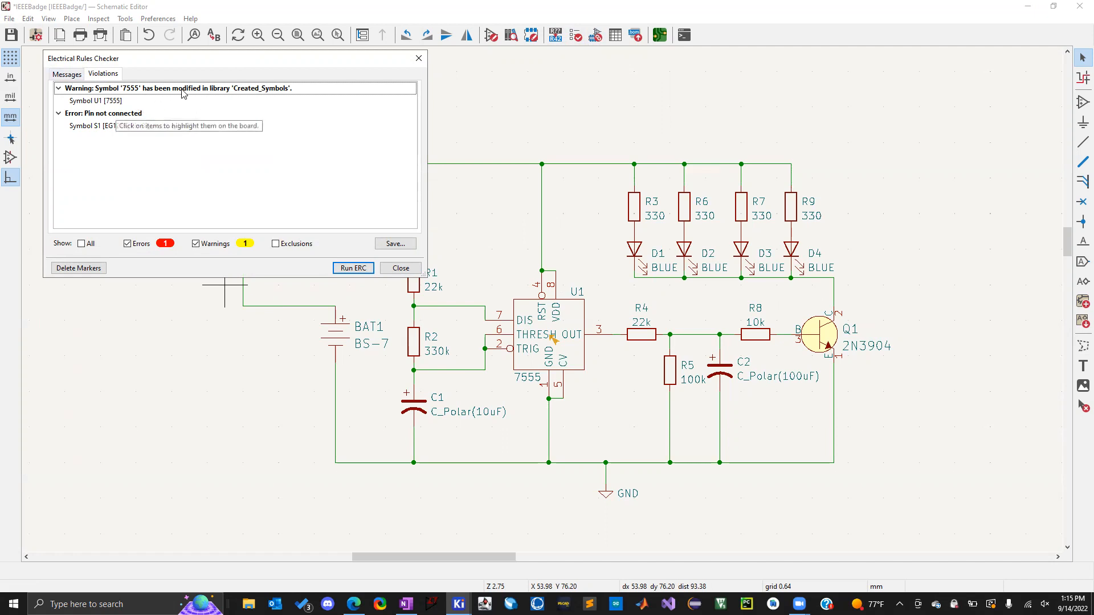
pyautogui.click(213, 89)
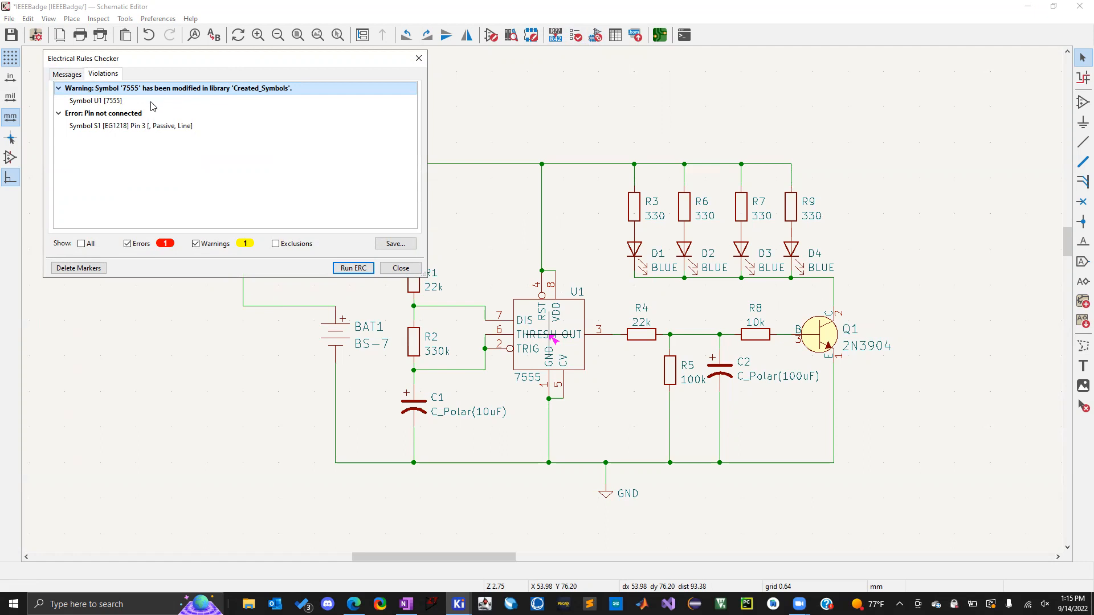
pyautogui.click(111, 116)
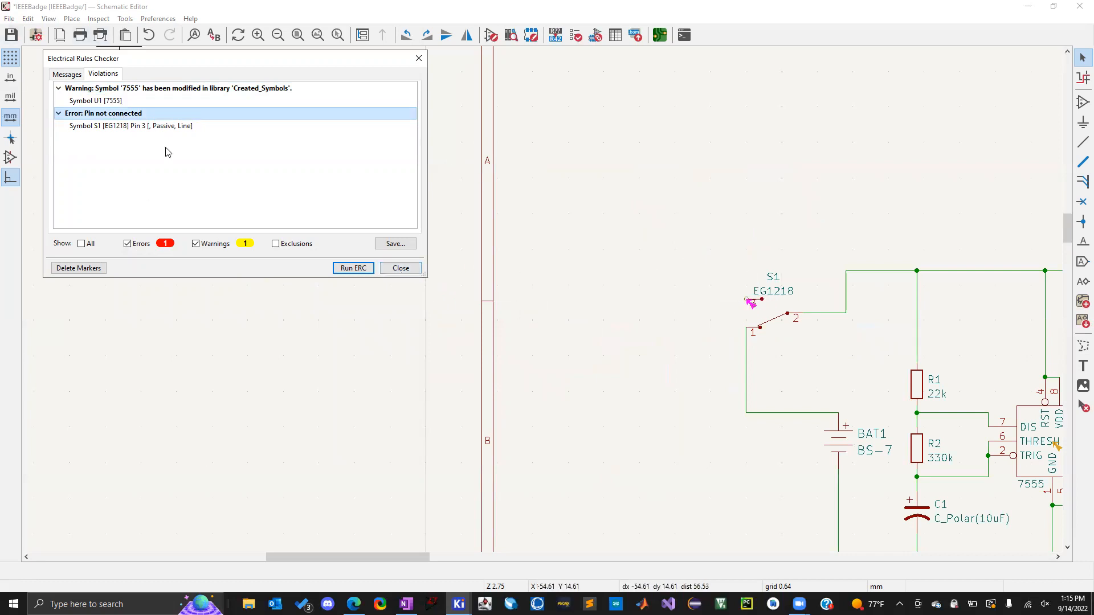
pyautogui.click(398, 269)
# Place a no-connect flag on the unused pin 3 of switch S1.
pyautogui.scroll(1, 750, 302)
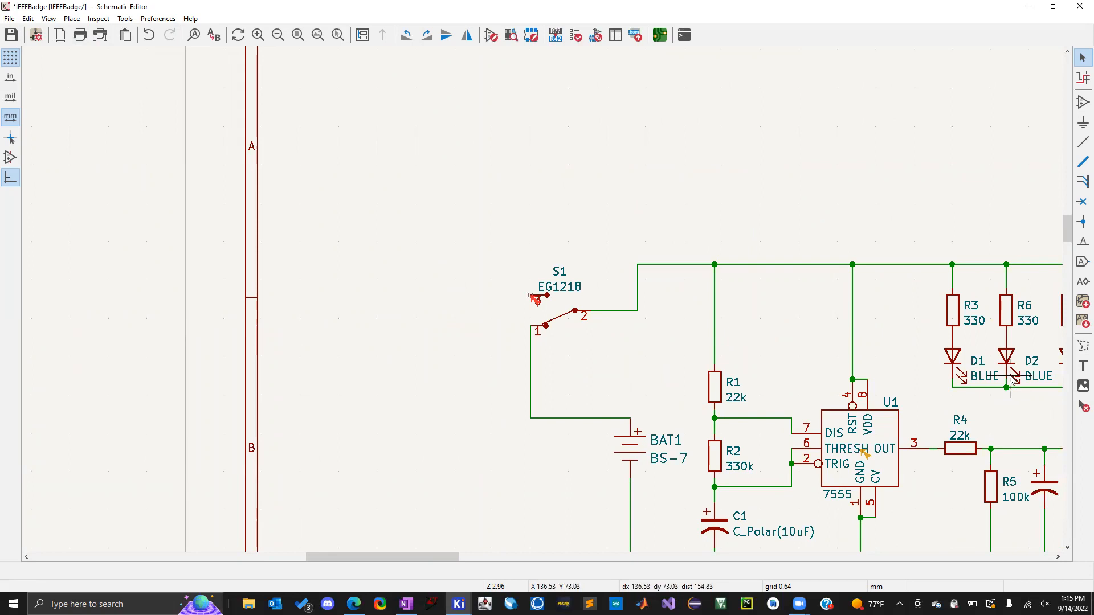
pyautogui.click(1081, 202)
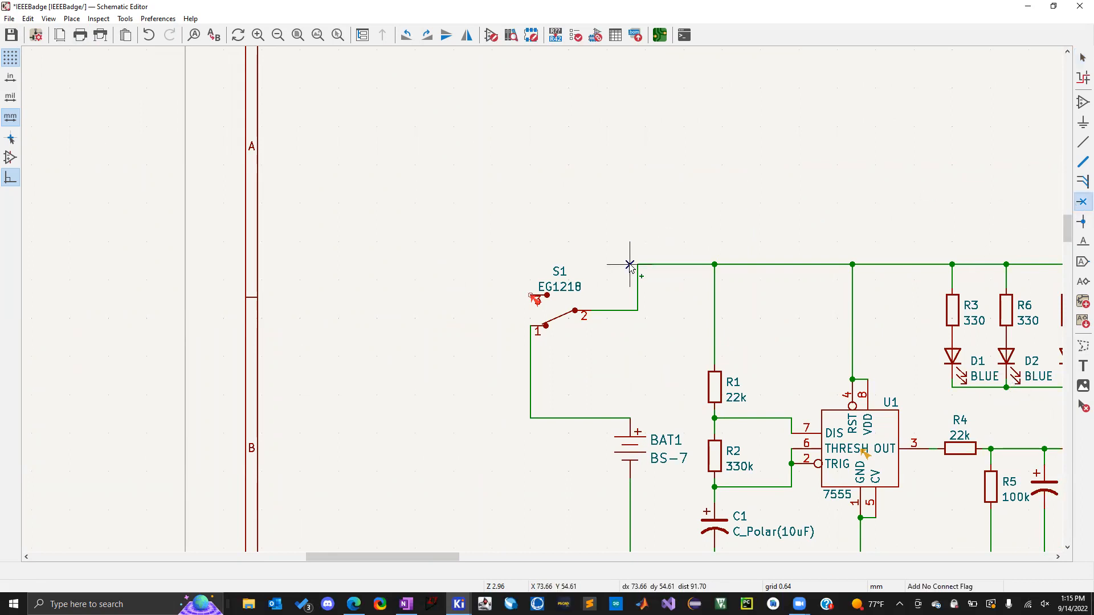
pyautogui.click(529, 296)
pyautogui.press('Escape')
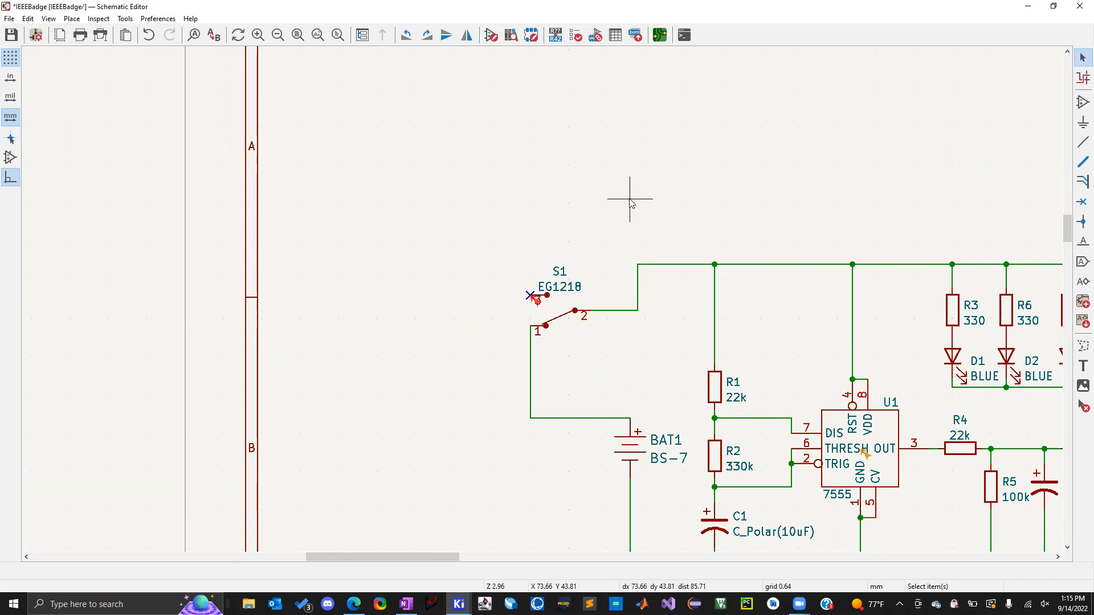
# Rerun the electrical rules check and locate the remaining violation in the schematic.
pyautogui.scroll(-5, 701, 225)
pyautogui.scroll(4, 418, 310)
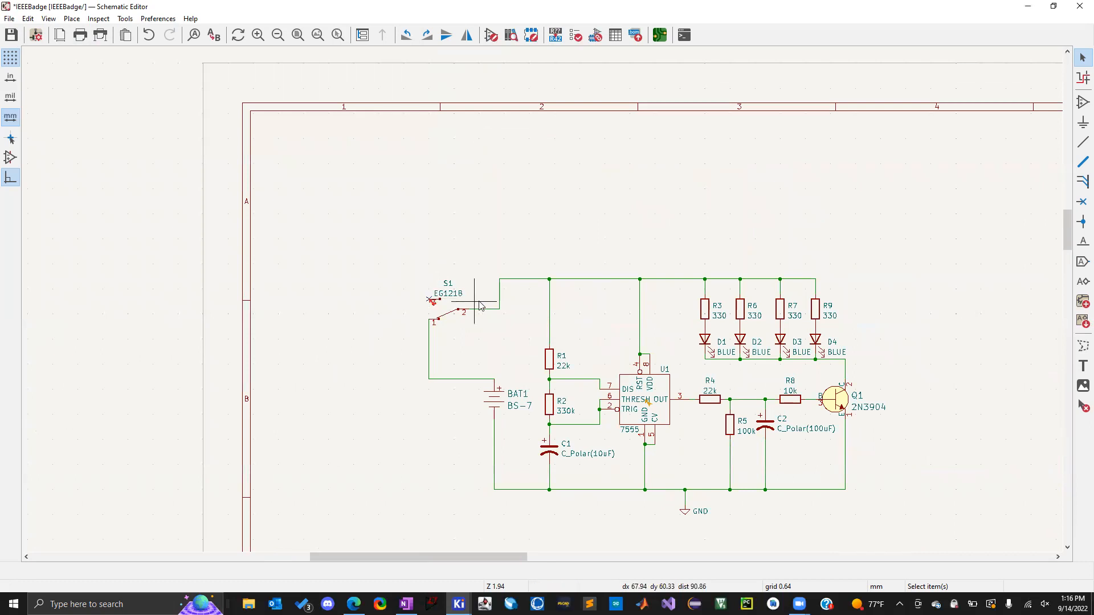
pyautogui.scroll(-2, 495, 305)
pyautogui.scroll(2, 530, 303)
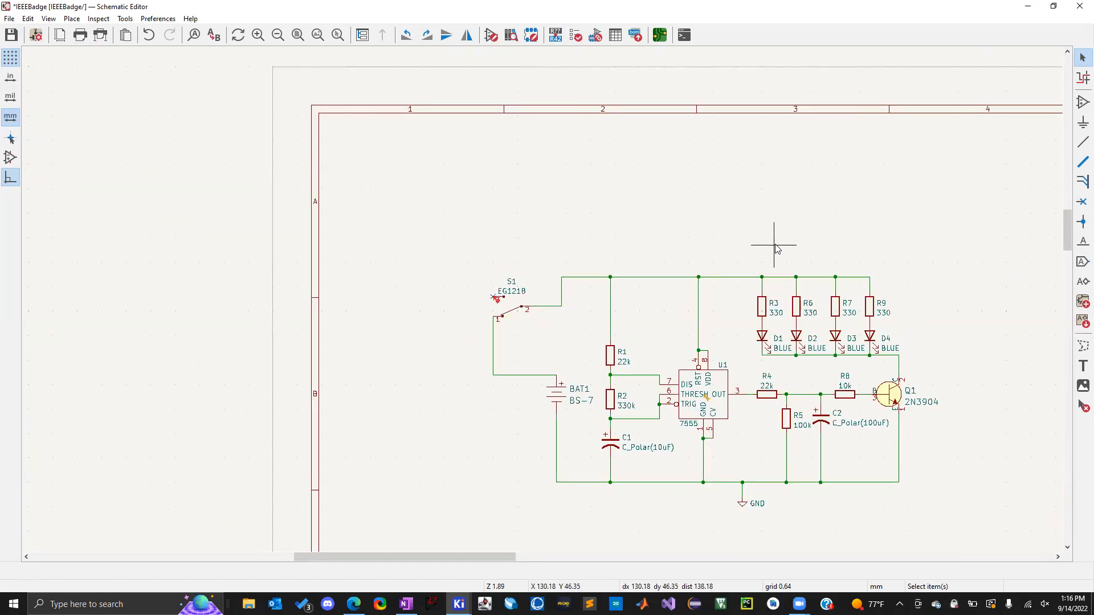
pyautogui.click(715, 388)
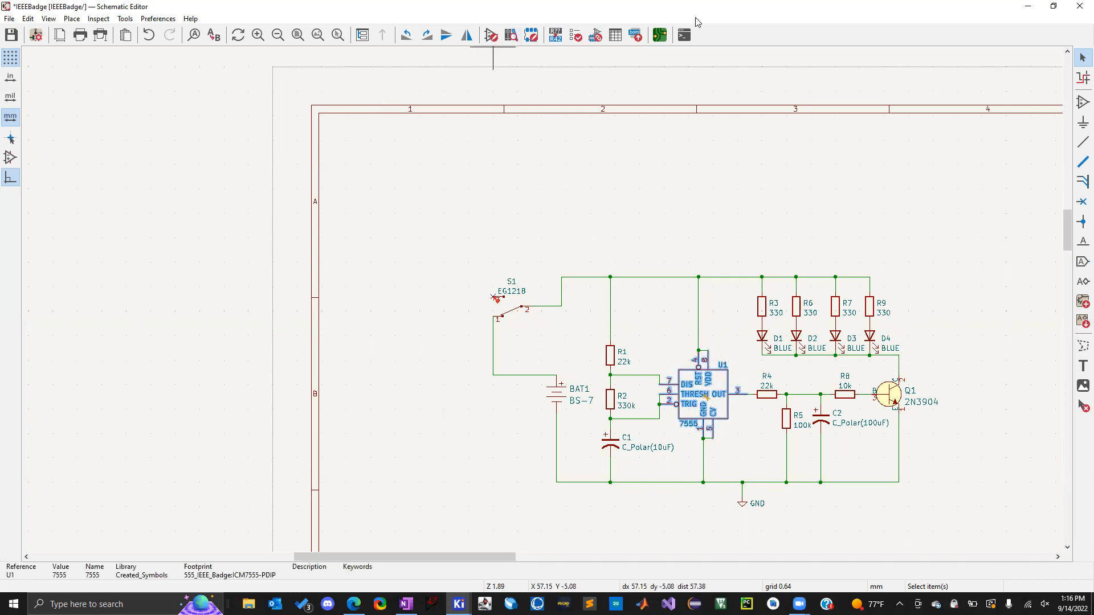
pyautogui.click(577, 36)
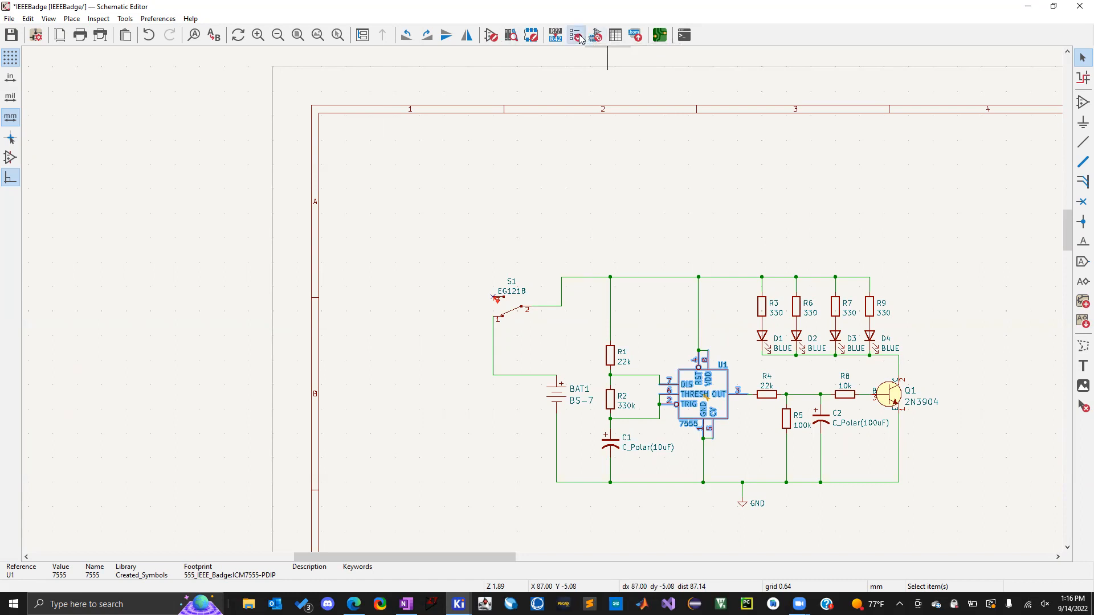
pyautogui.click(365, 269)
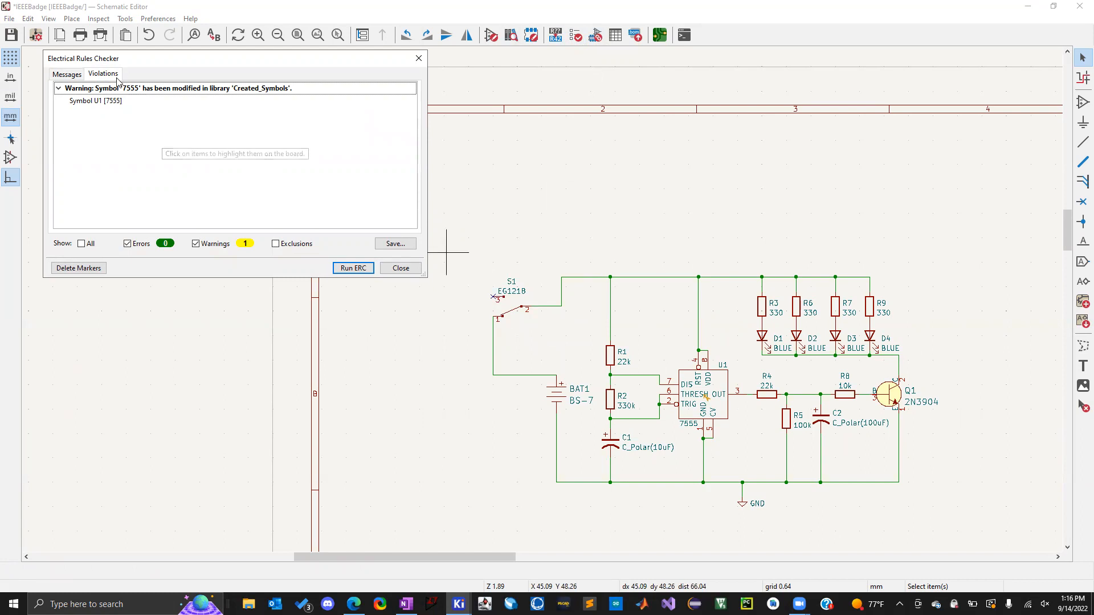
pyautogui.click(166, 88)
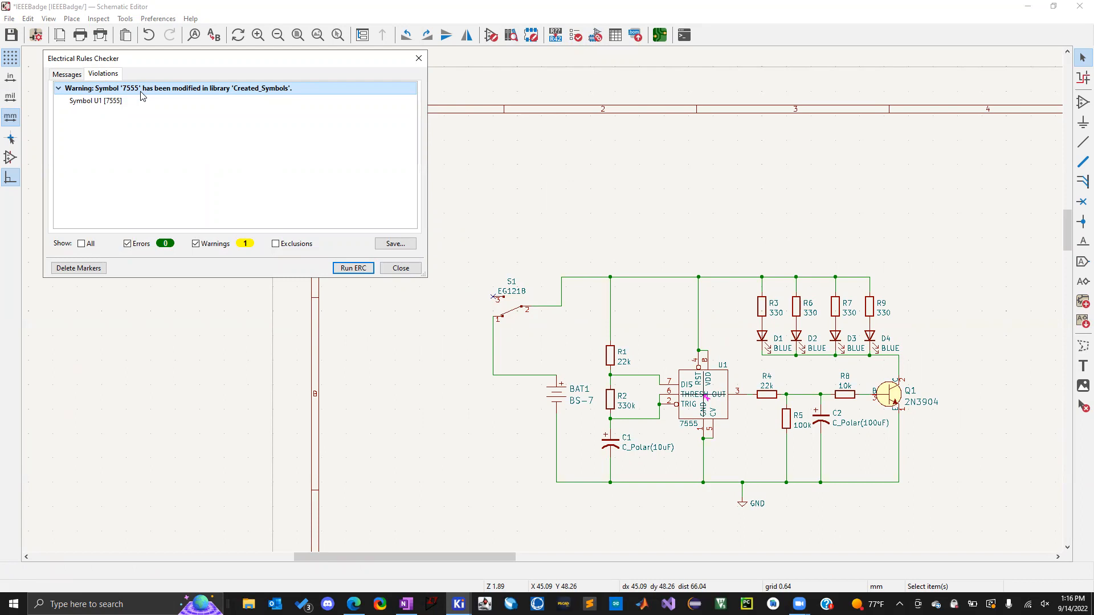
pyautogui.click(395, 267)
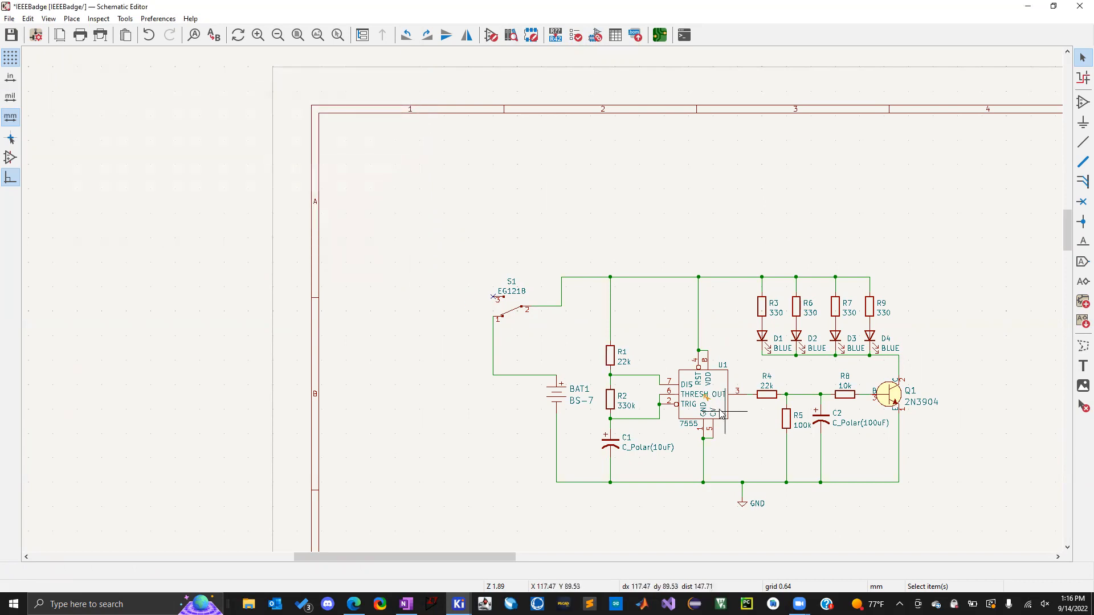
# Open the schematic's copy of the U1 7555 symbol for editing in the Symbol Editor.
pyautogui.click(722, 415)
pyautogui.doubleClick(726, 418)
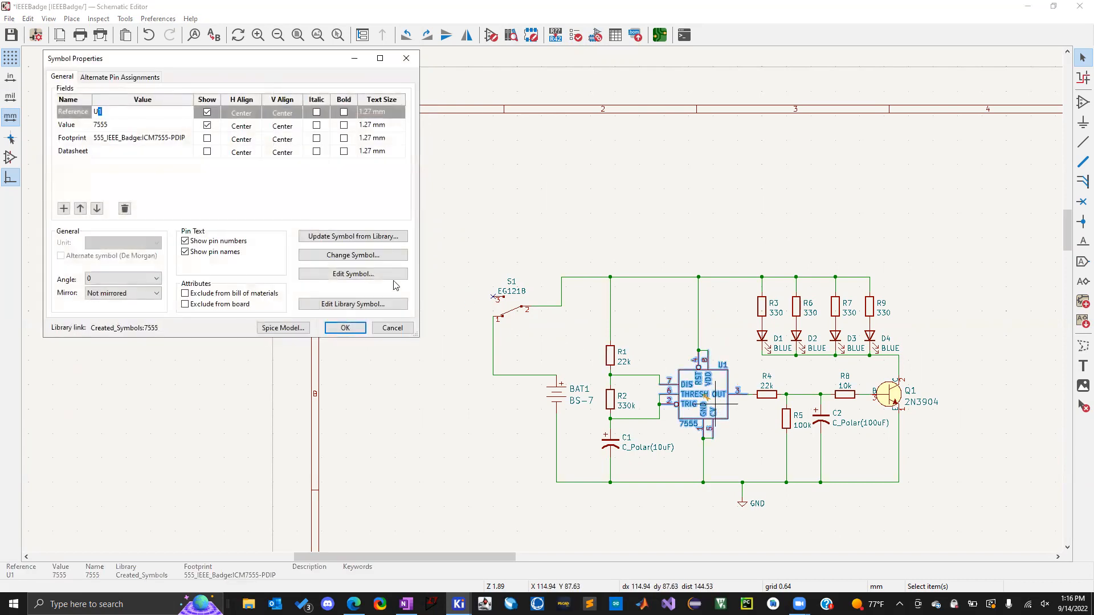
pyautogui.click(353, 274)
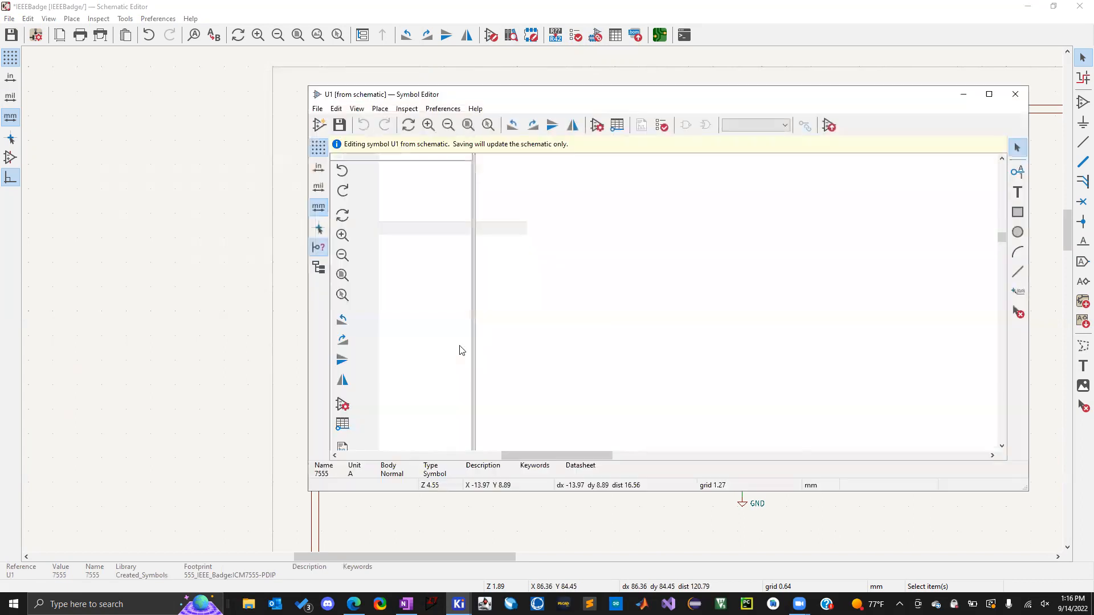
pyautogui.scroll(-2, 627, 294)
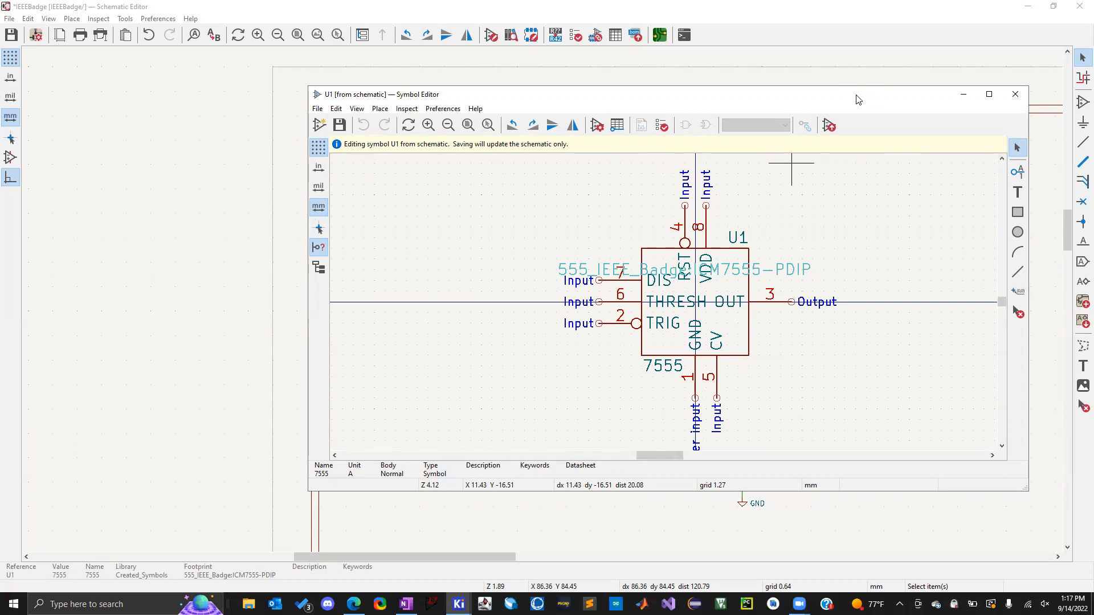
# Inspect the electrical types of U1's RST and OUT pins and save the schematic.
pyautogui.click(593, 287)
pyautogui.click(589, 249)
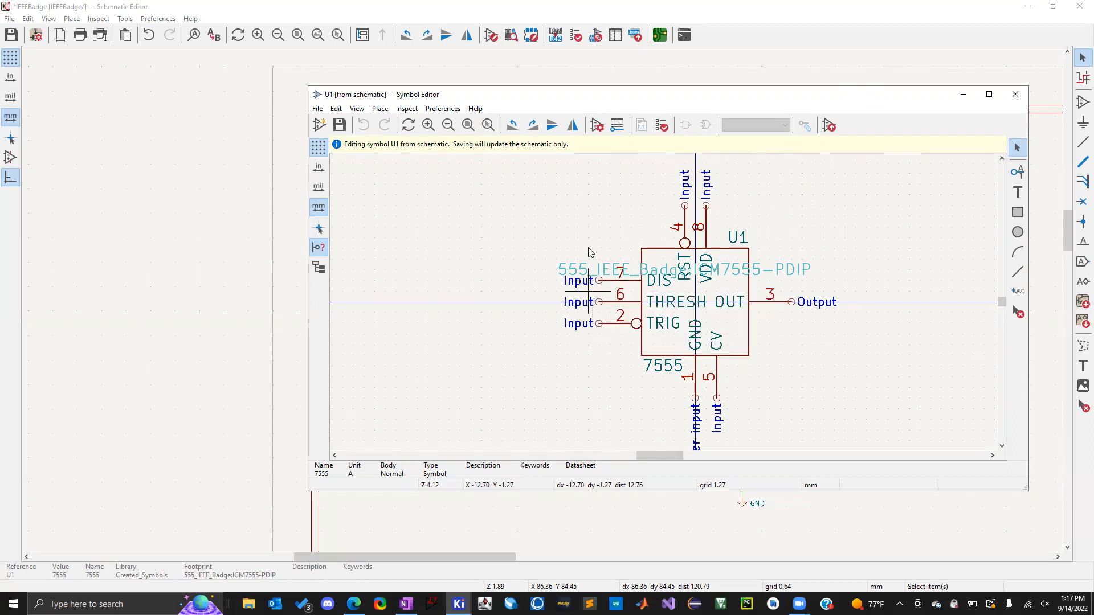
pyautogui.click(689, 227)
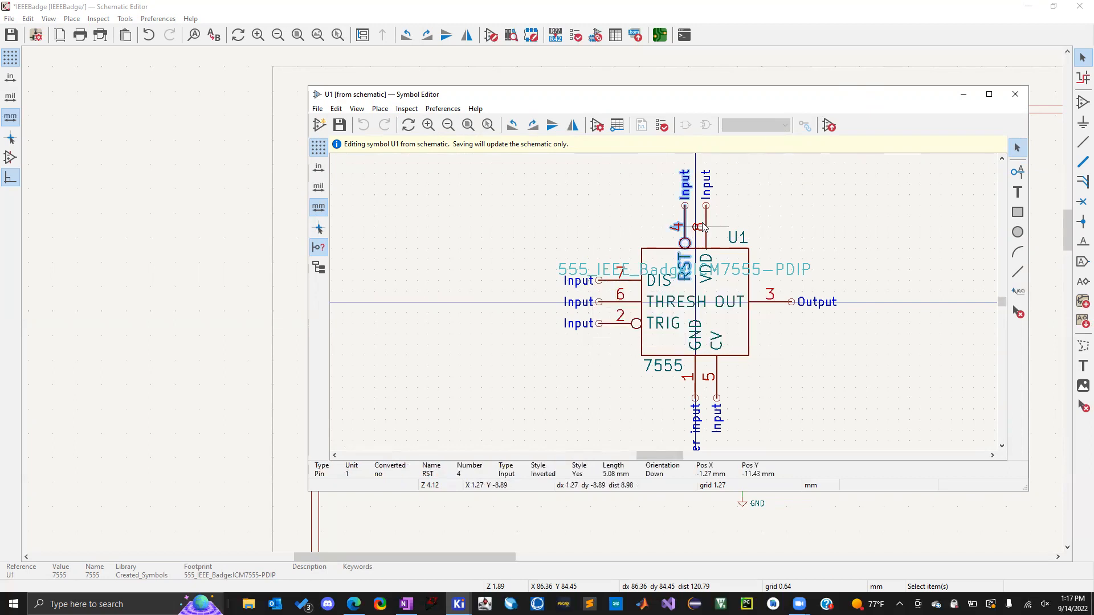
pyautogui.click(770, 301)
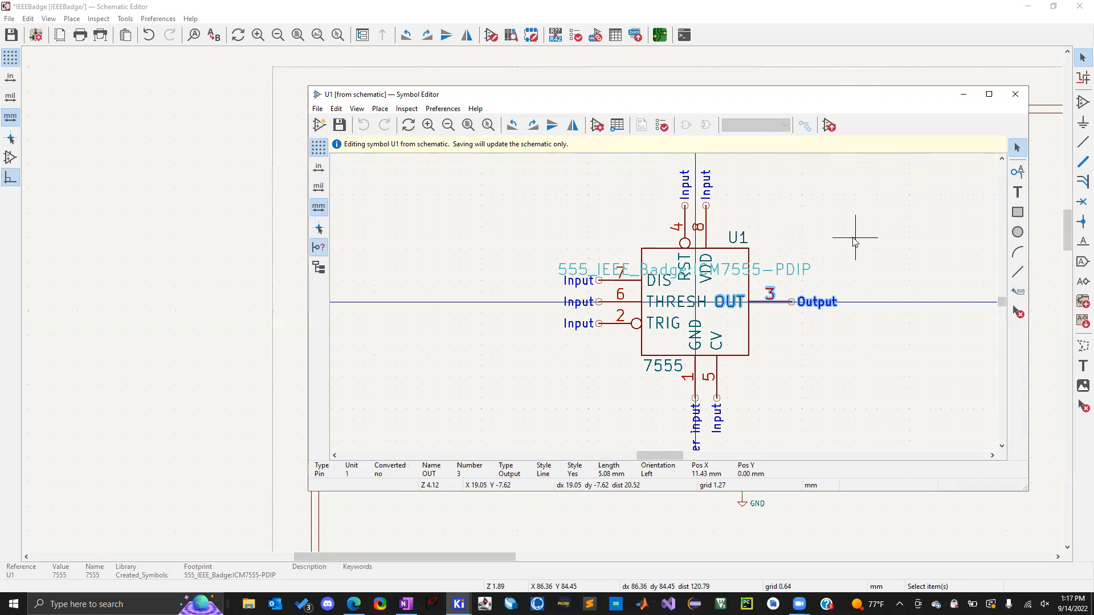
pyautogui.hotkey('ctrl', 's')
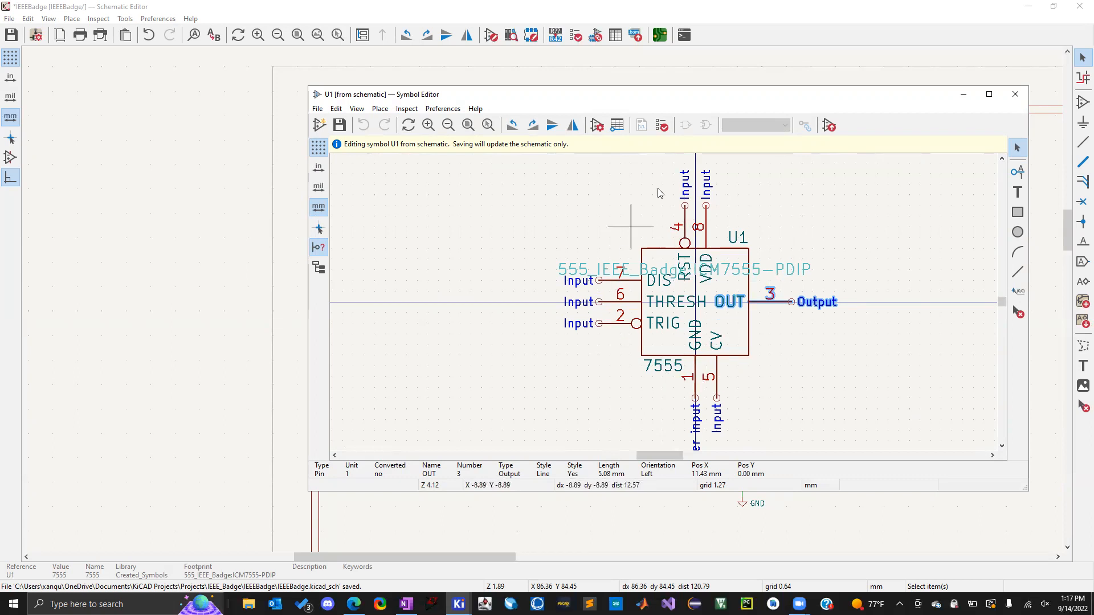
# Compare the electrical types of the RST, GND and VDD pins on the U1 symbol.
pyautogui.click(684, 219)
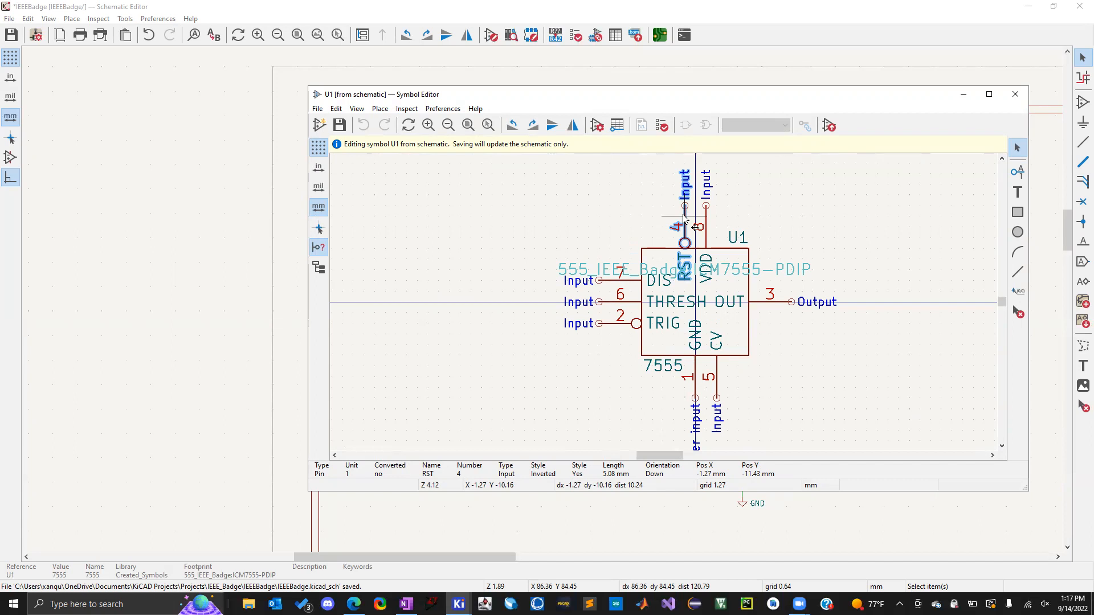
pyautogui.scroll(-1, 706, 387)
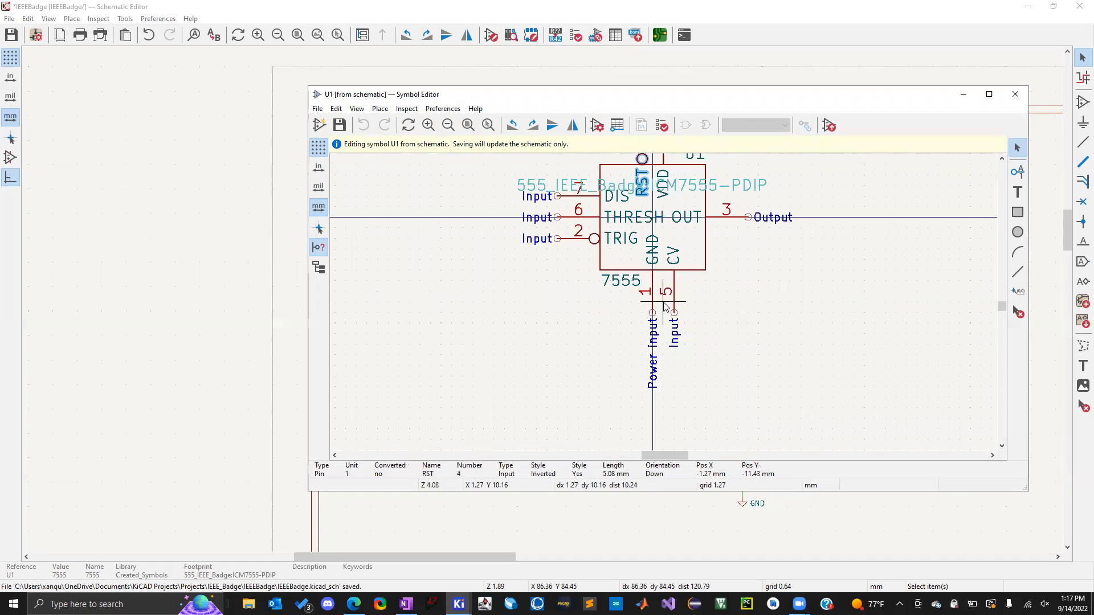
pyautogui.click(665, 306)
pyautogui.scroll(1, 664, 306)
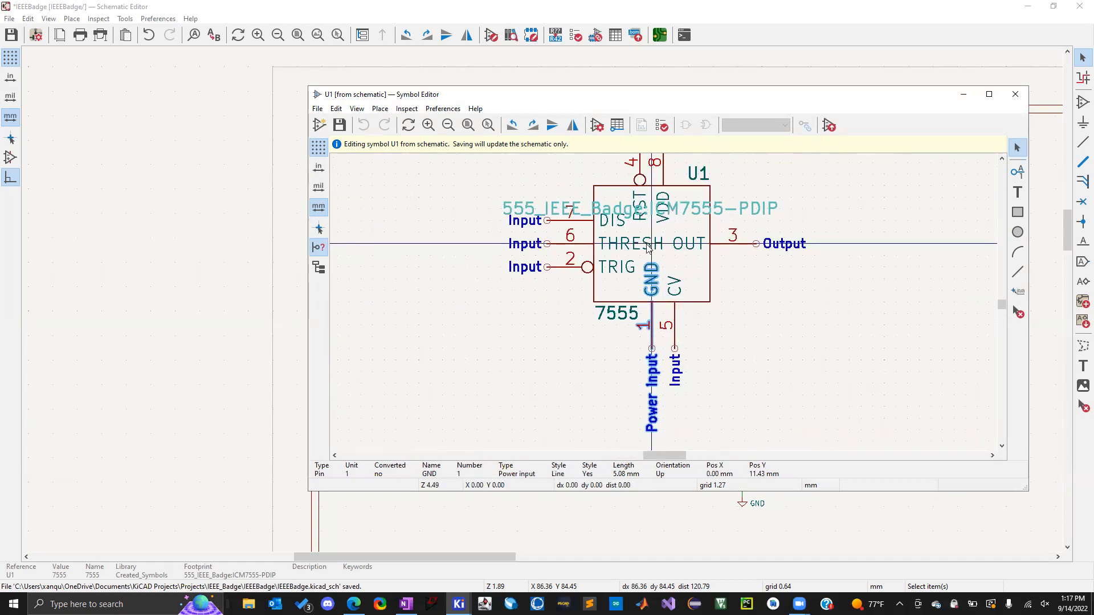
pyautogui.click(663, 176)
pyautogui.scroll(1, 663, 176)
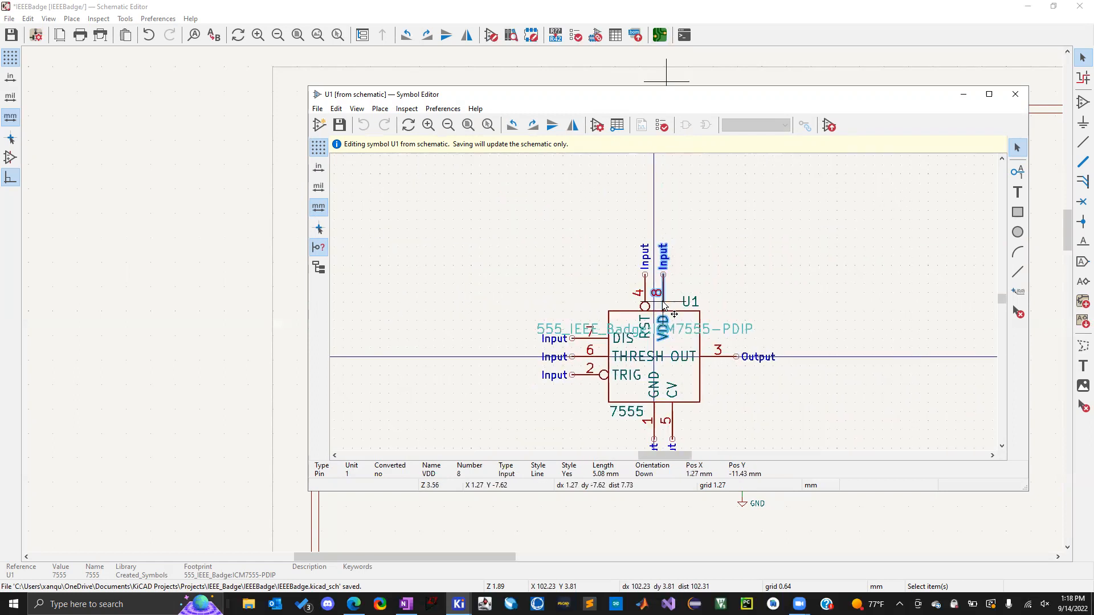
pyautogui.scroll(-1, 664, 306)
pyautogui.click(656, 441)
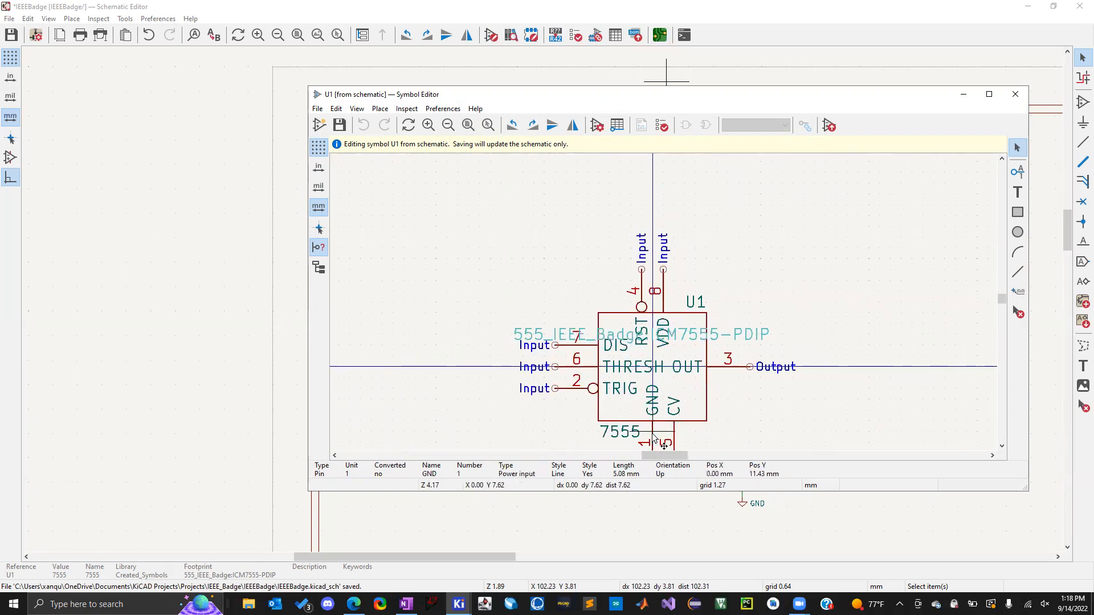
# Set the electrical type of the VDD pin (pin 8) on the U1 symbol to Power input.
pyautogui.scroll(-1, 656, 442)
pyautogui.scroll(1, 665, 307)
pyautogui.click(670, 198)
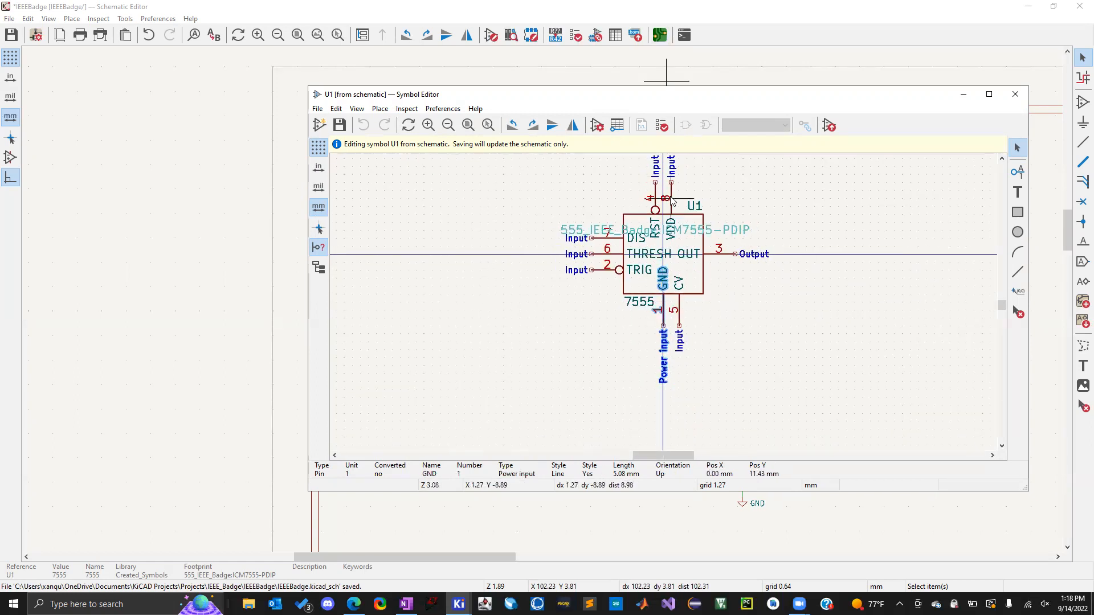
pyautogui.doubleClick(670, 199)
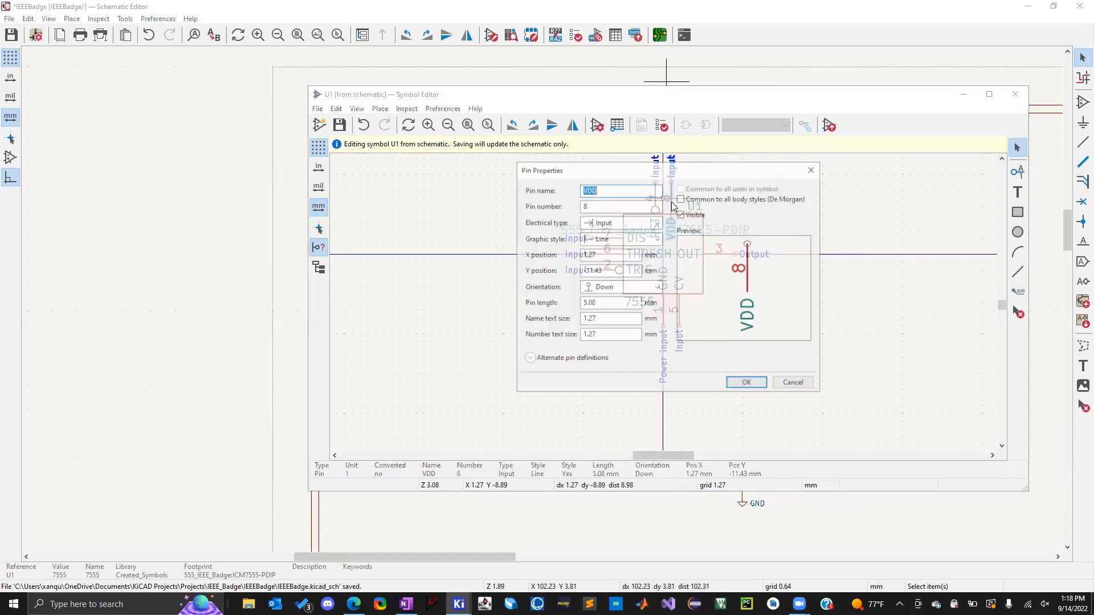
pyautogui.click(613, 222)
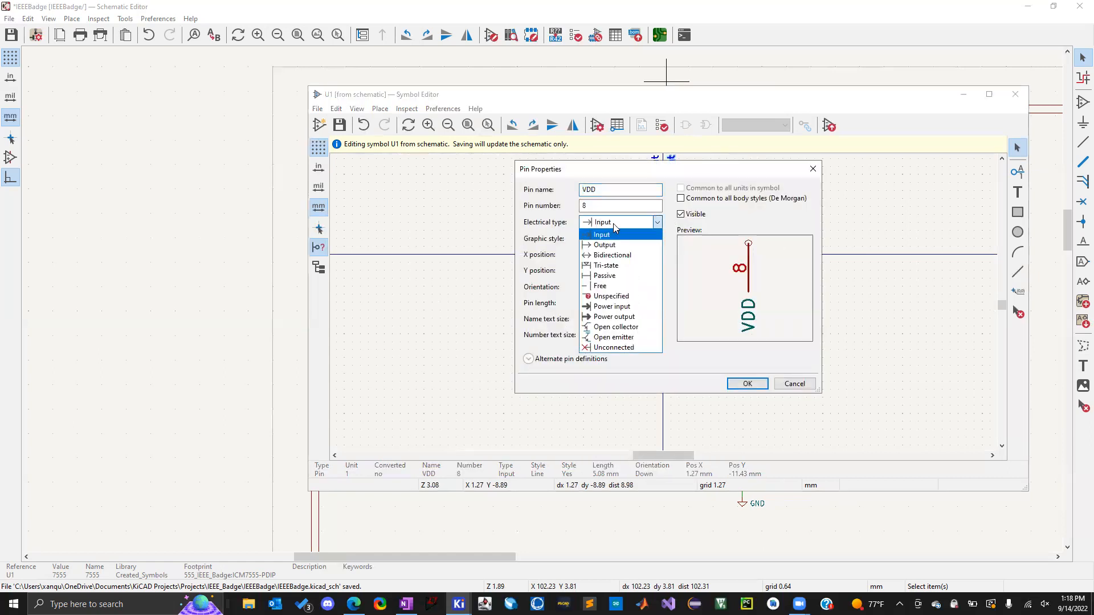
pyautogui.click(613, 306)
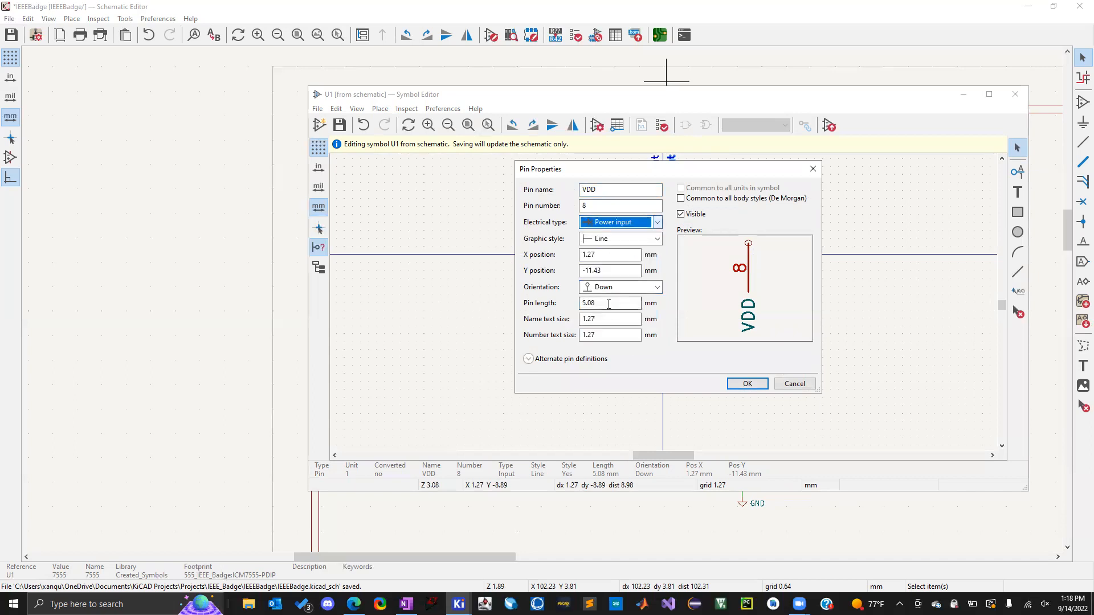
pyautogui.click(746, 384)
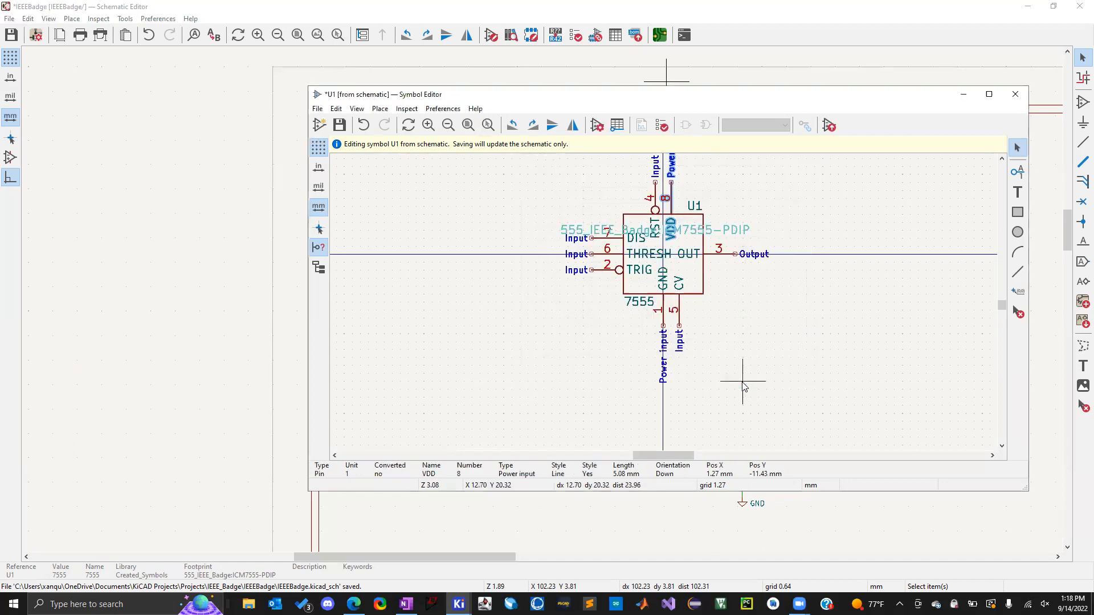
# Save the edited U1 symbol to the schematic and close the Symbol Editor.
pyautogui.click(740, 170)
pyautogui.scroll(-1, 740, 171)
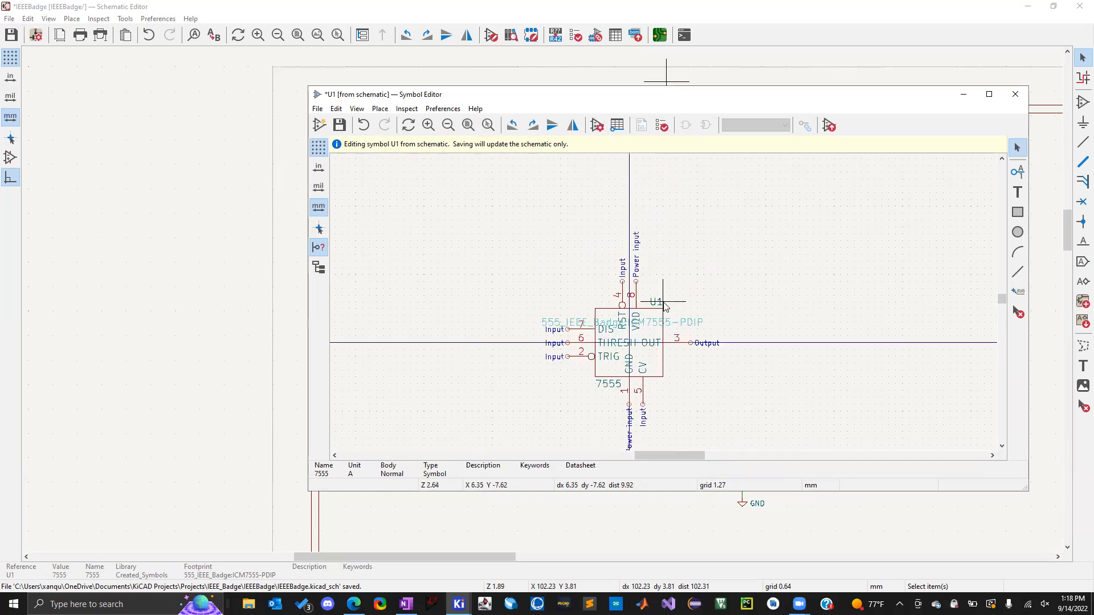
pyautogui.scroll(-1, 665, 307)
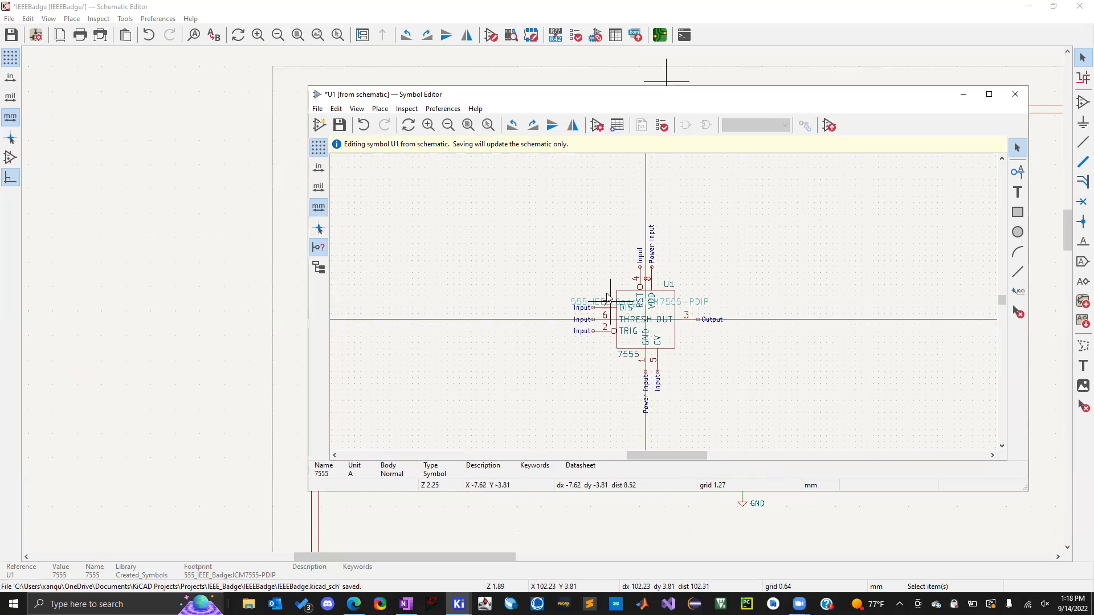
pyautogui.click(659, 321)
pyautogui.click(666, 306)
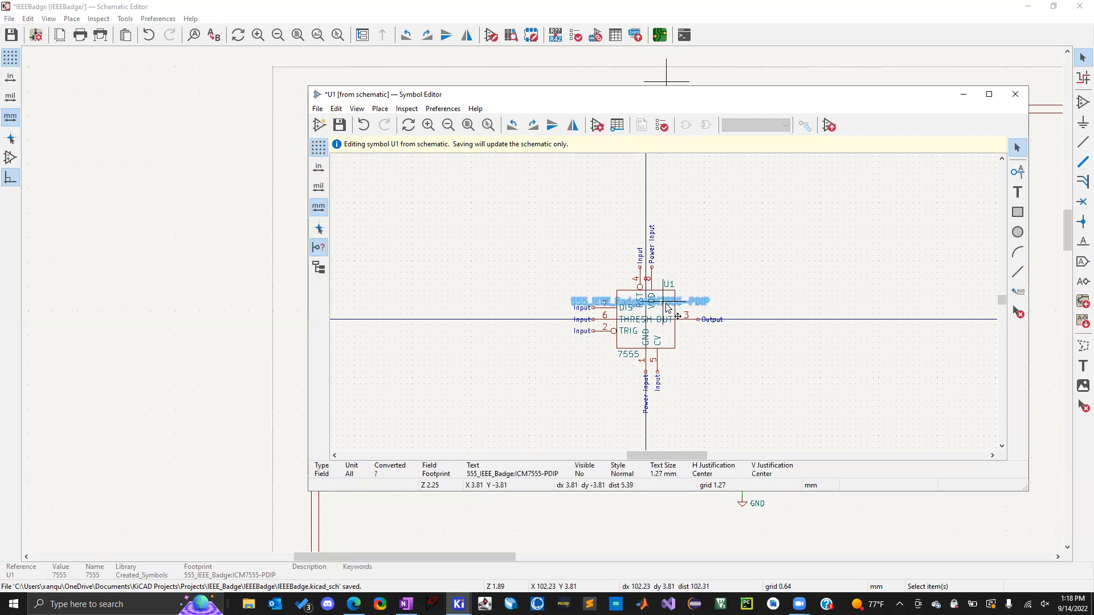
pyautogui.click(734, 369)
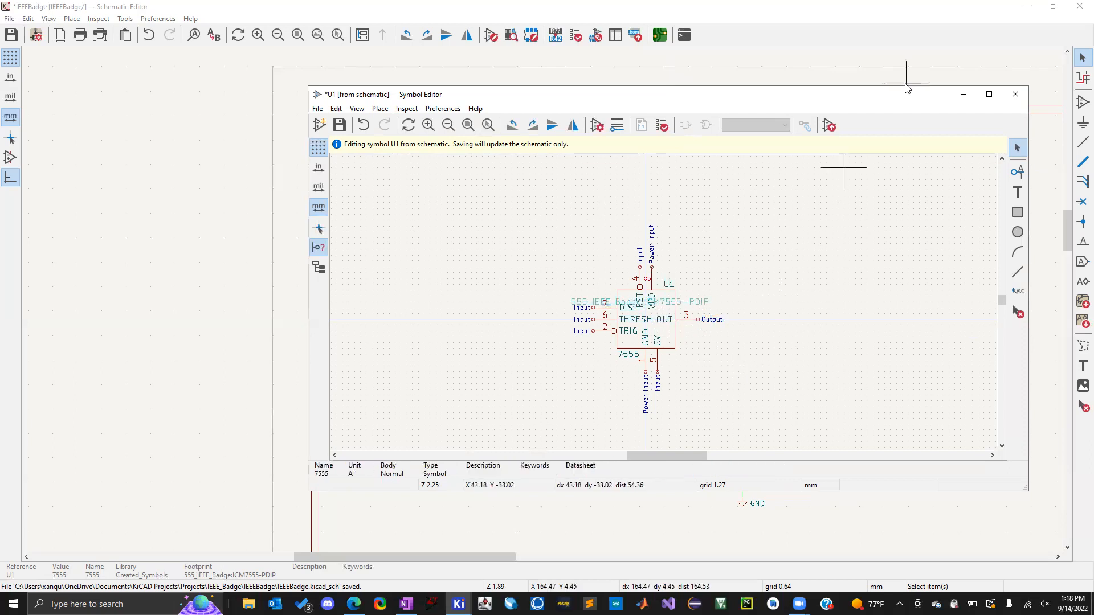
pyautogui.click(340, 126)
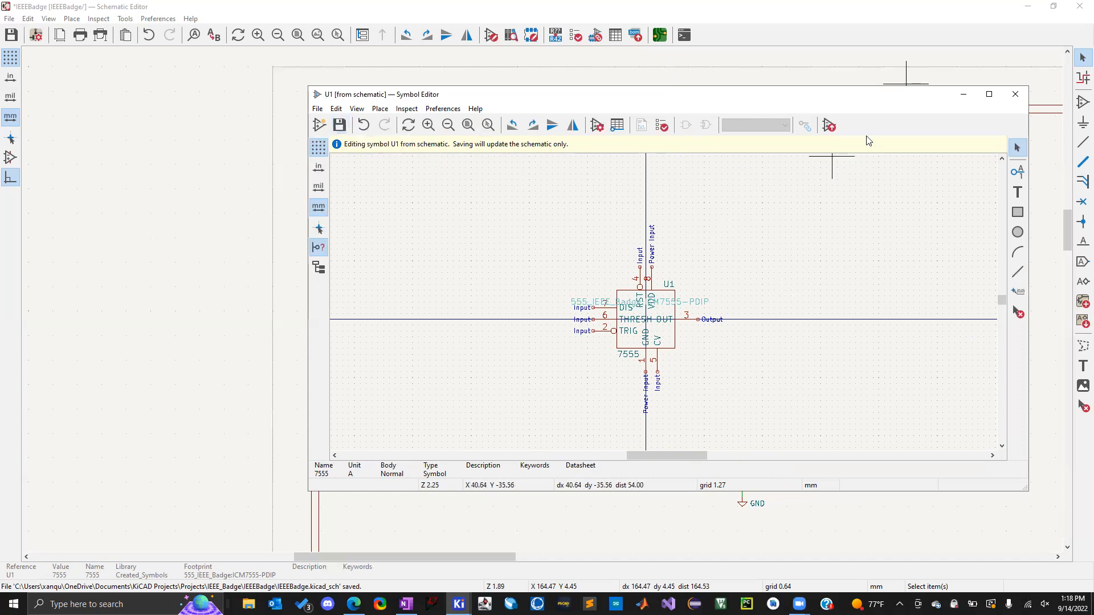
pyautogui.click(1014, 94)
# Run the electrical rules check on the modified U1 and locate each listed violation in the schematic.
pyautogui.scroll(-2, 554, 311)
pyautogui.scroll(7, 544, 303)
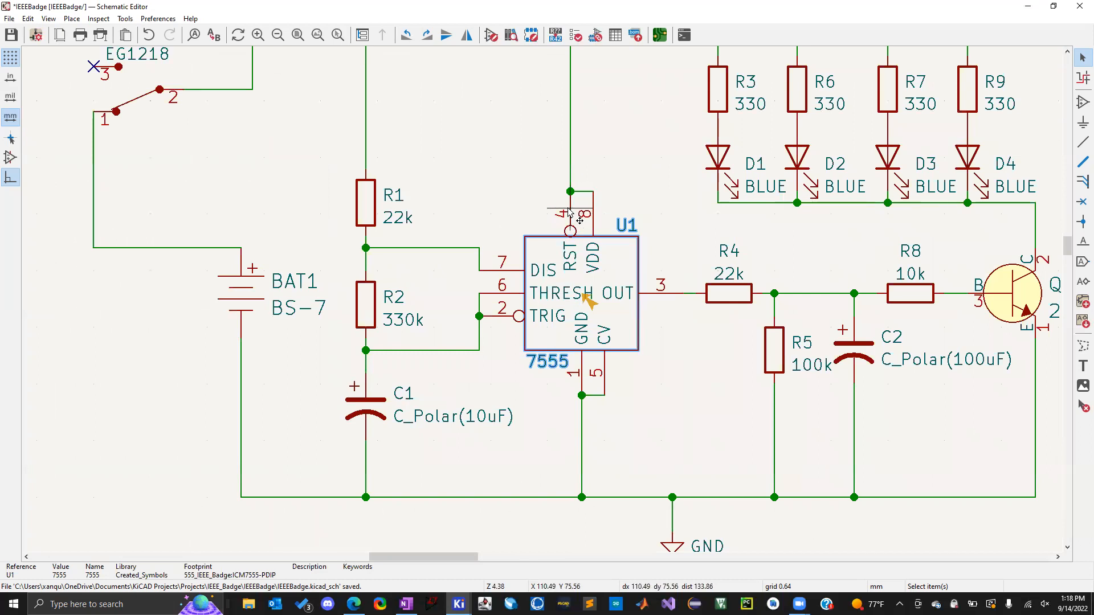
pyautogui.press('Escape')
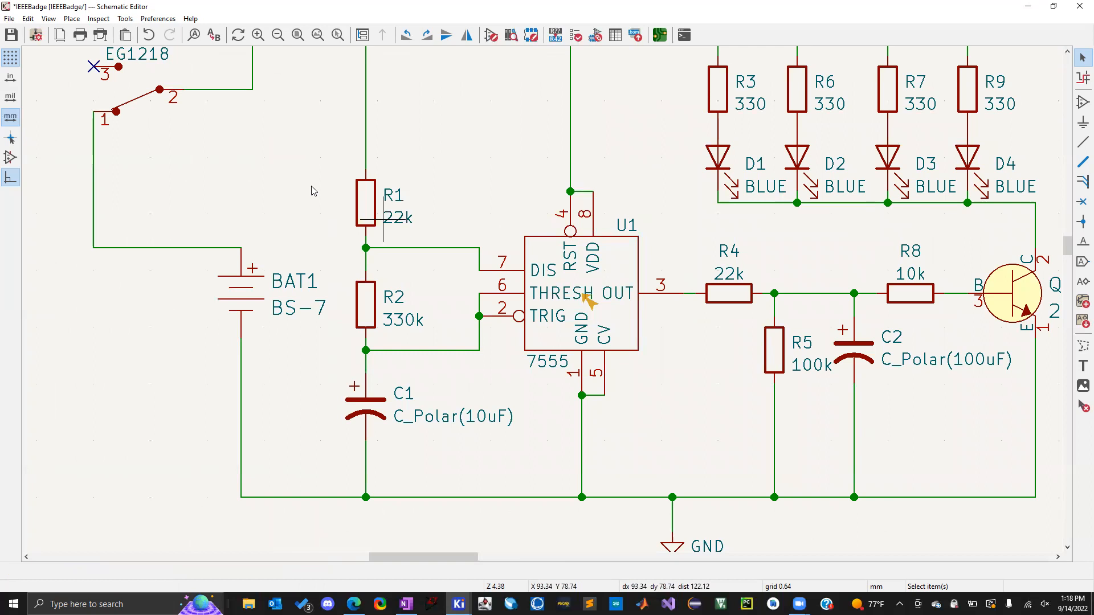
pyautogui.click(573, 34)
pyautogui.click(363, 268)
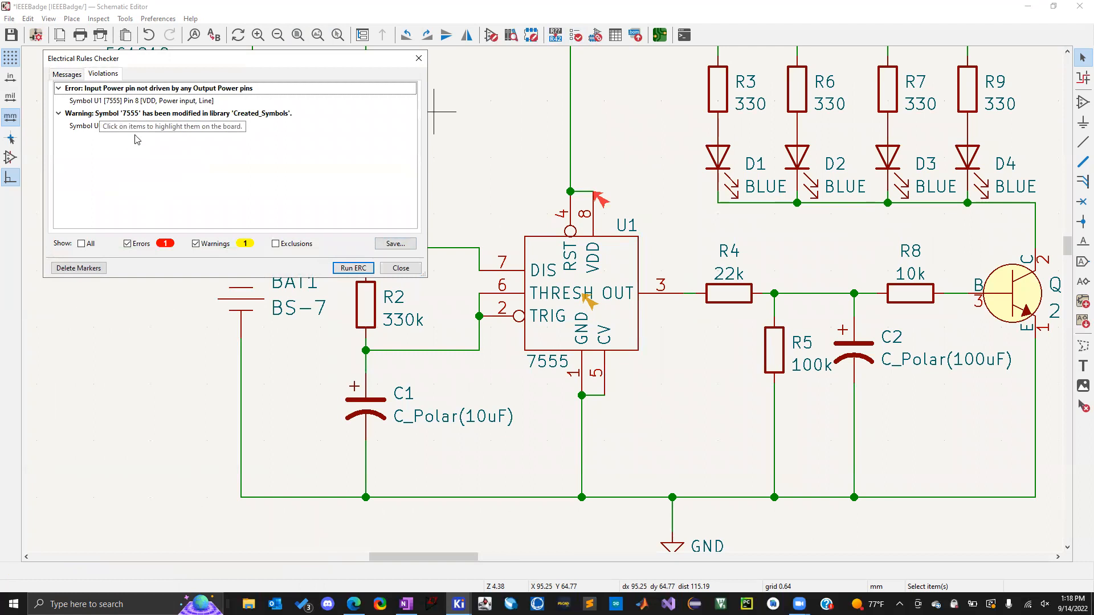
pyautogui.click(97, 113)
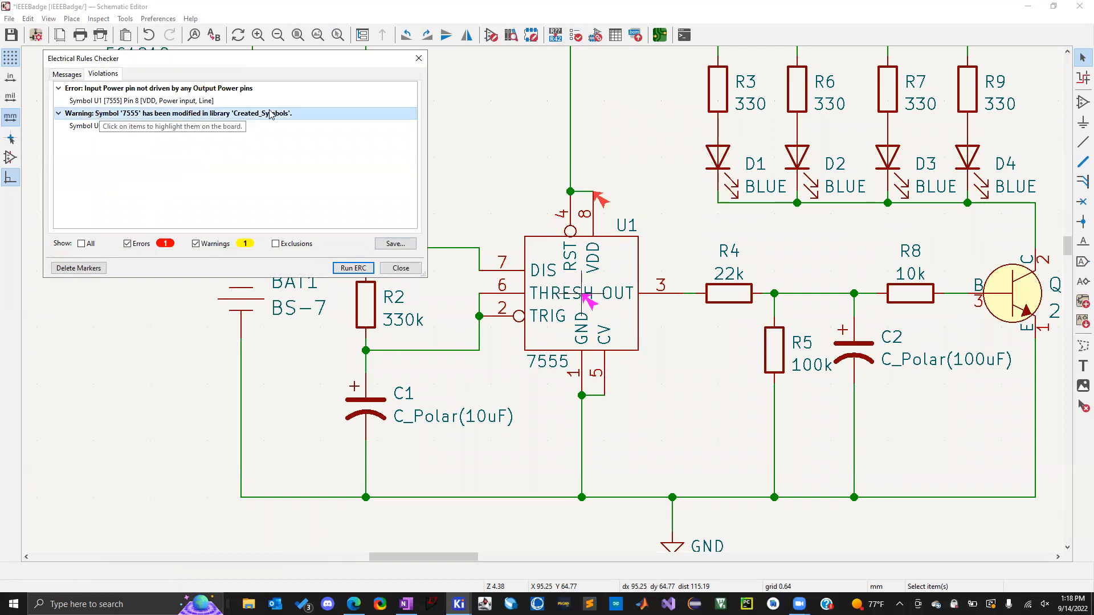
pyautogui.click(157, 88)
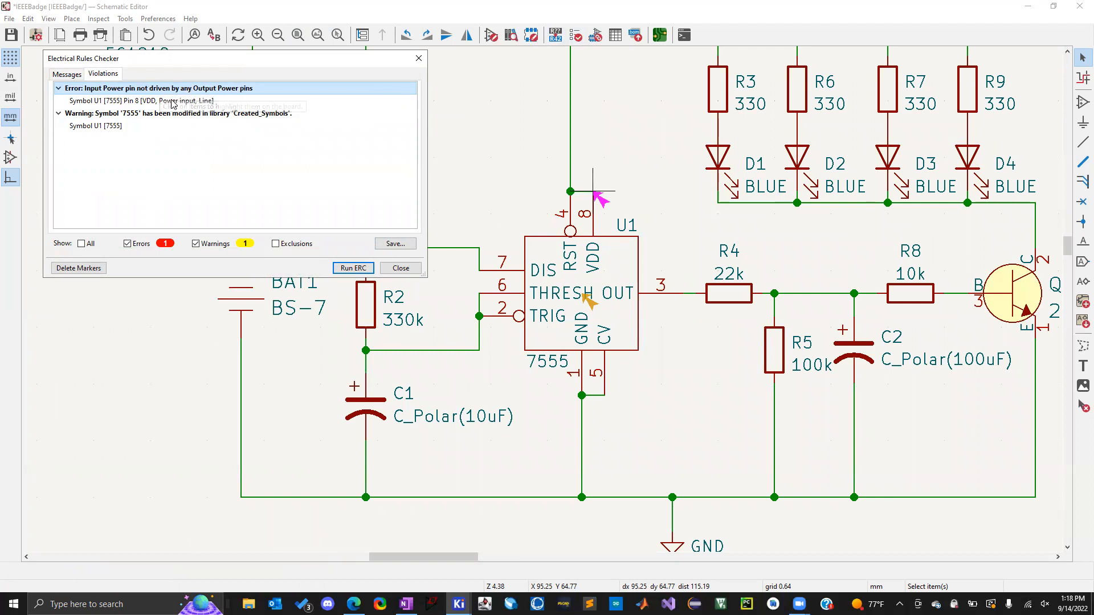
pyautogui.scroll(-1, 597, 341)
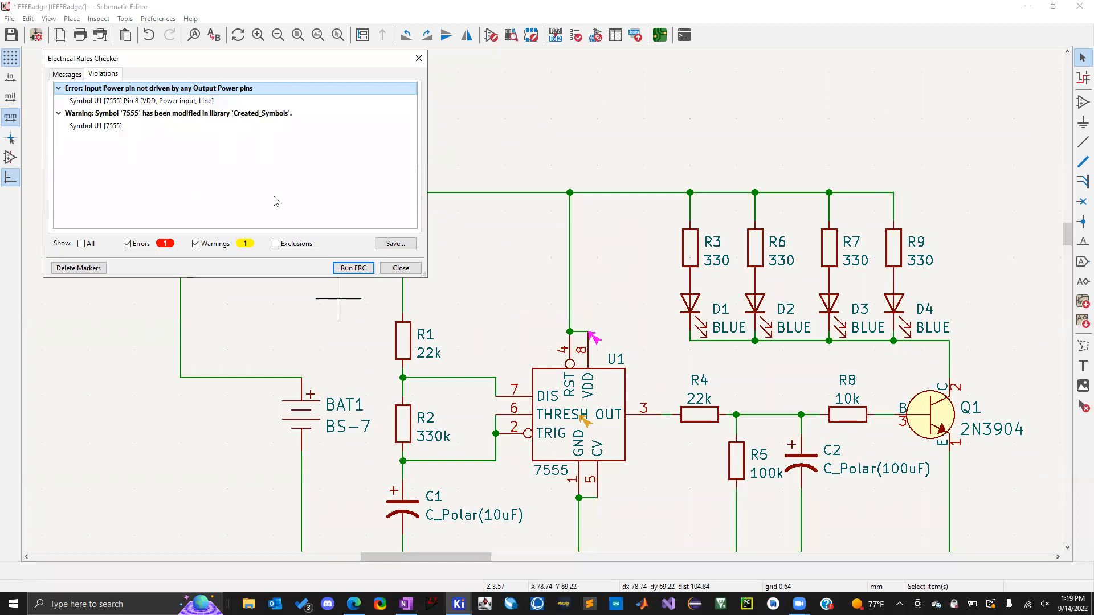
pyautogui.click(400, 267)
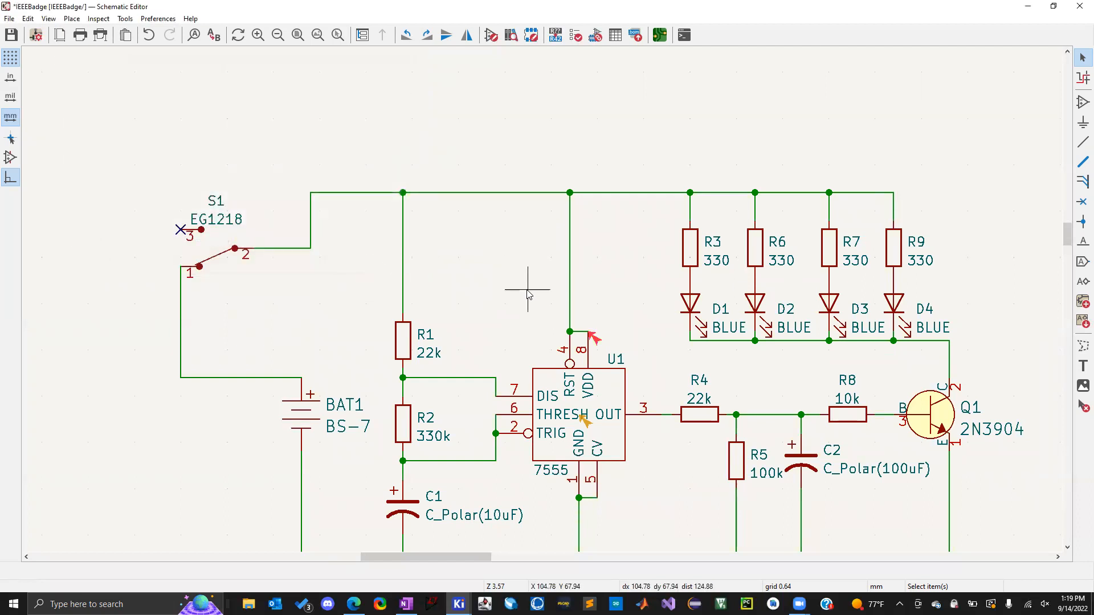
# Delete all electrical rules check markers from the schematic and close the checker.
pyautogui.scroll(-2, 525, 288)
pyautogui.click(576, 35)
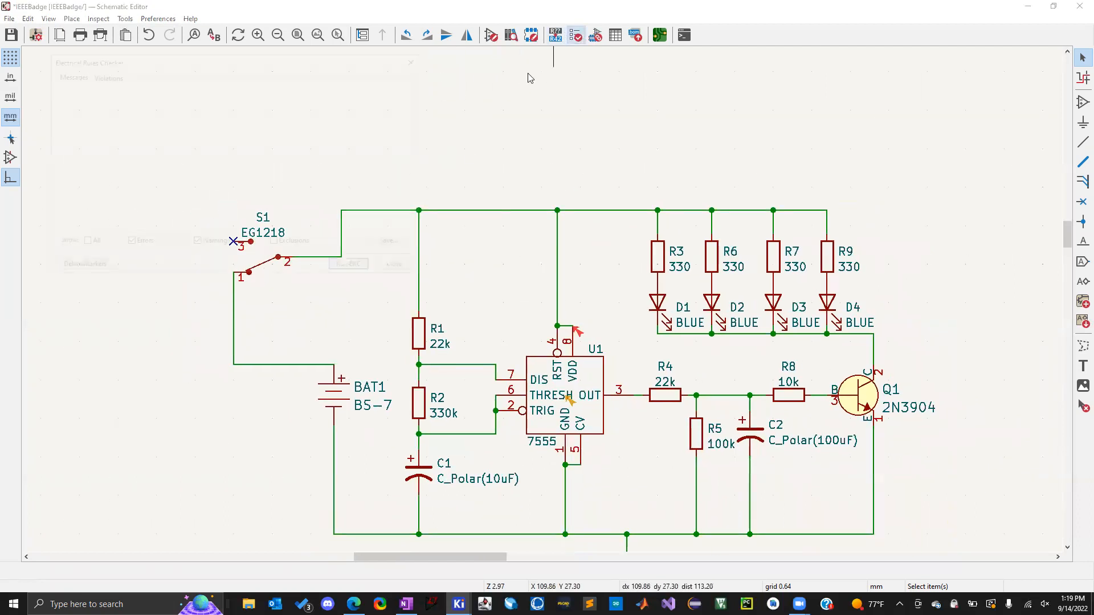
pyautogui.click(79, 268)
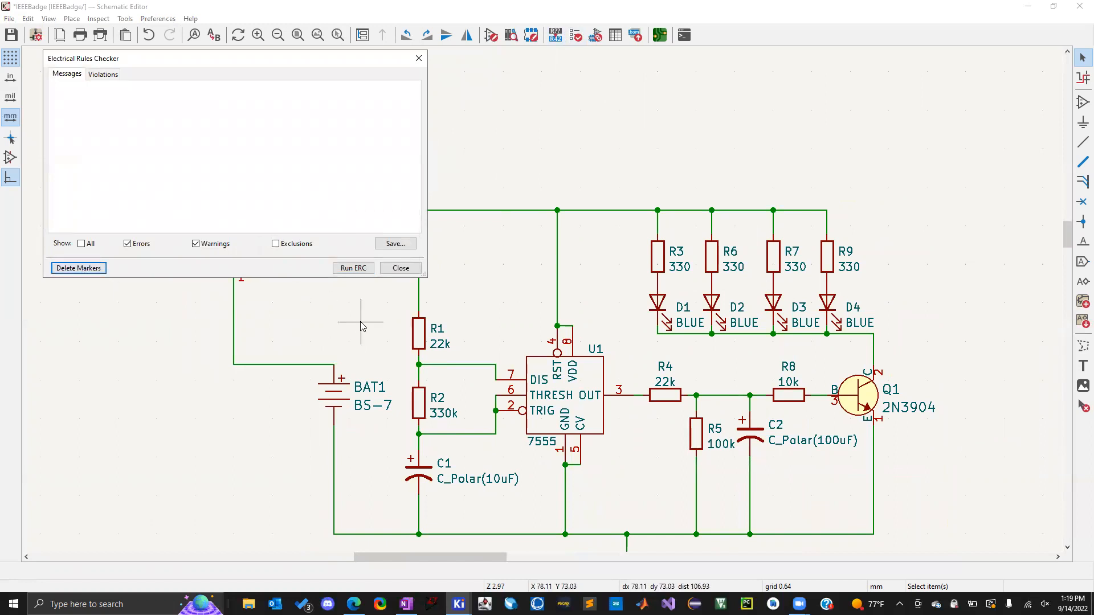
pyautogui.click(400, 268)
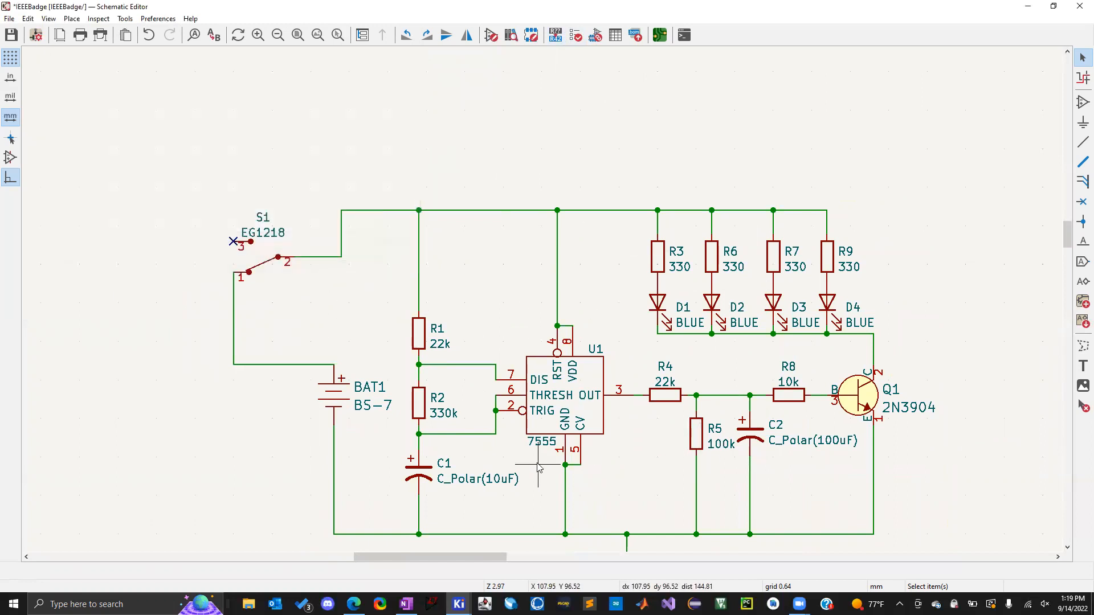
# Check the footprint assigned to switch S1 in its symbol properties.
pyautogui.scroll(-1, 529, 444)
pyautogui.scroll(-1, 544, 242)
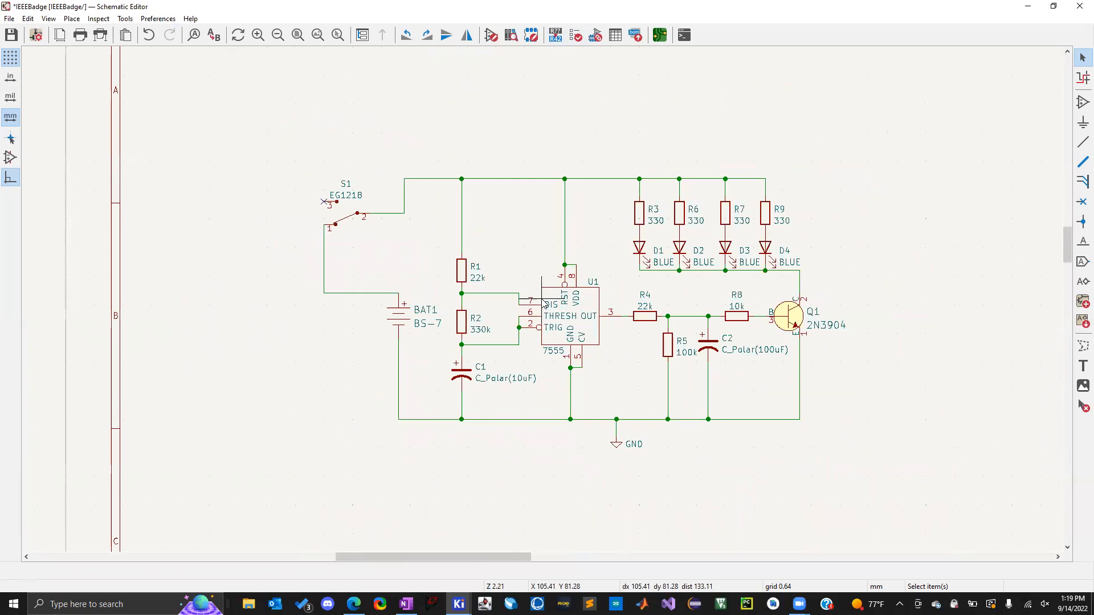
pyautogui.scroll(2, 541, 291)
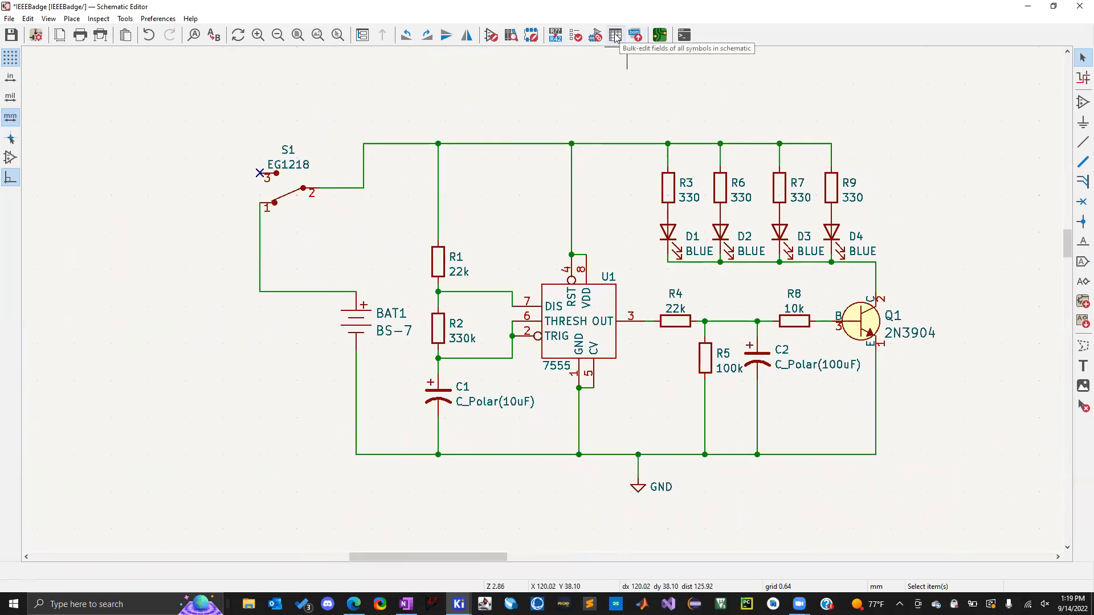
pyautogui.doubleClick(293, 195)
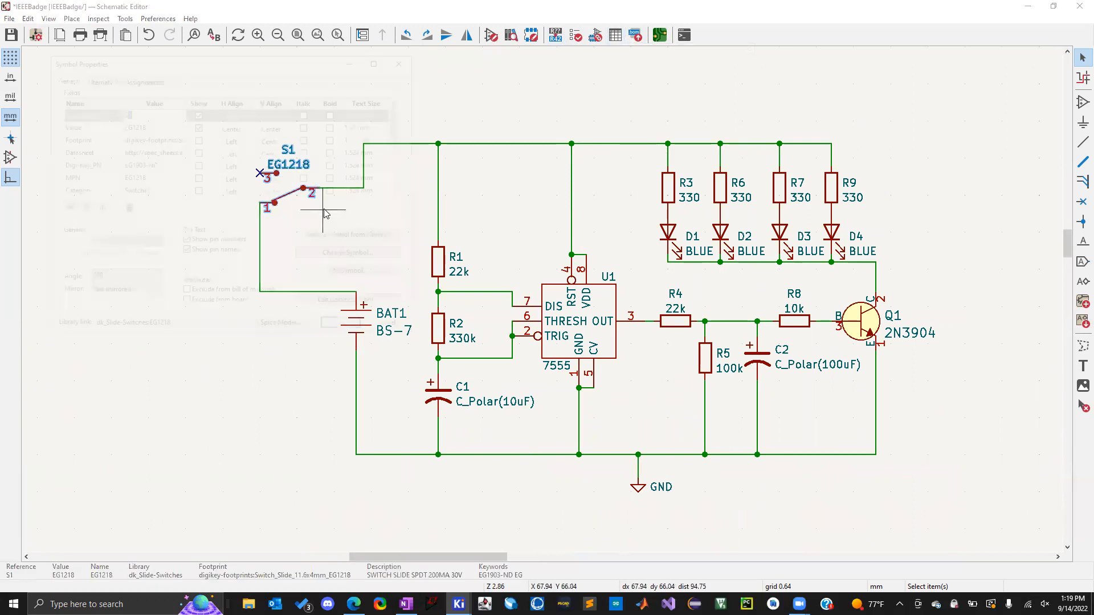
pyautogui.click(78, 140)
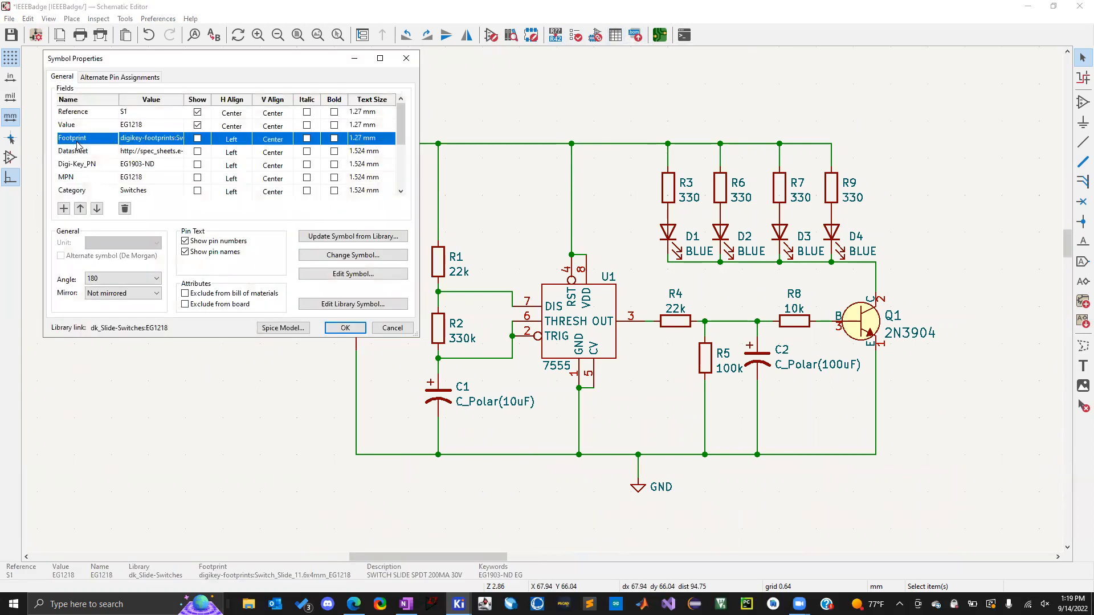
pyautogui.click(140, 138)
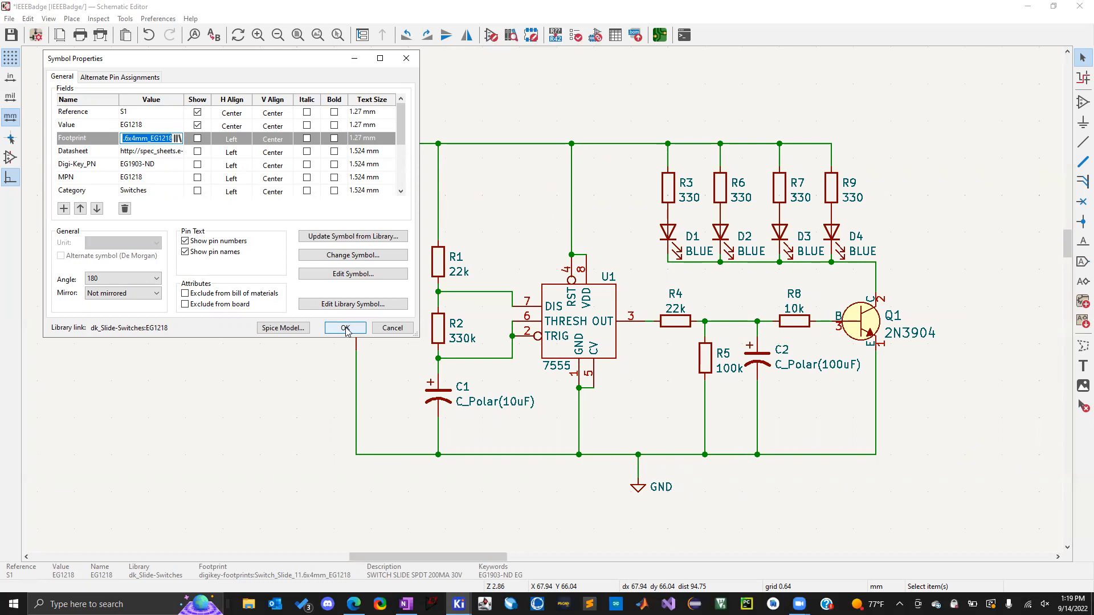
pyautogui.click(346, 328)
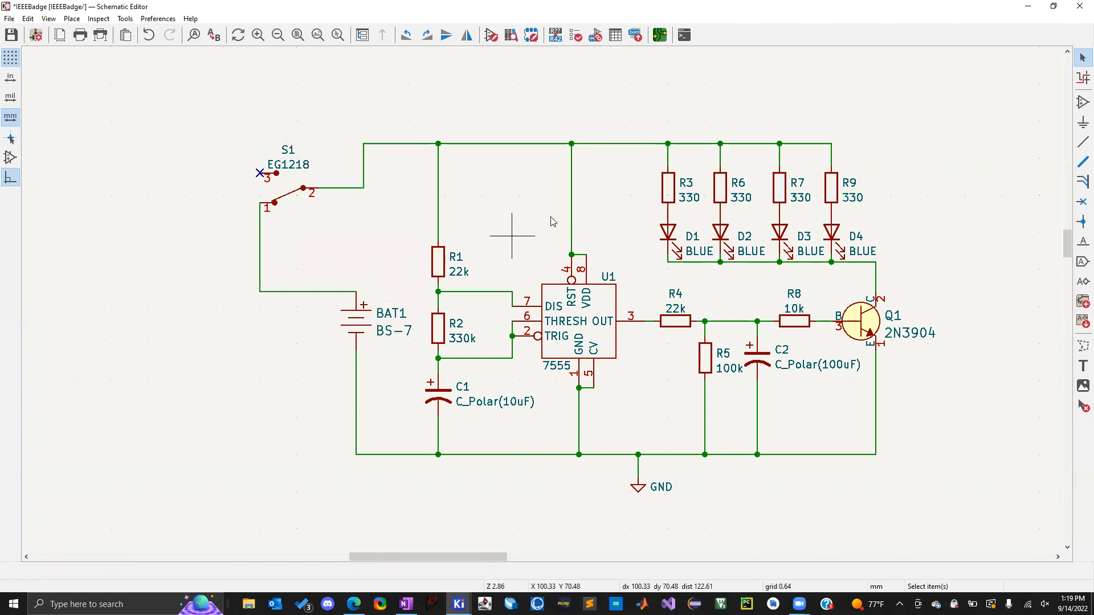
# Review the footprints of all components in the Symbol Fields Table and close it.
pyautogui.click(561, 339)
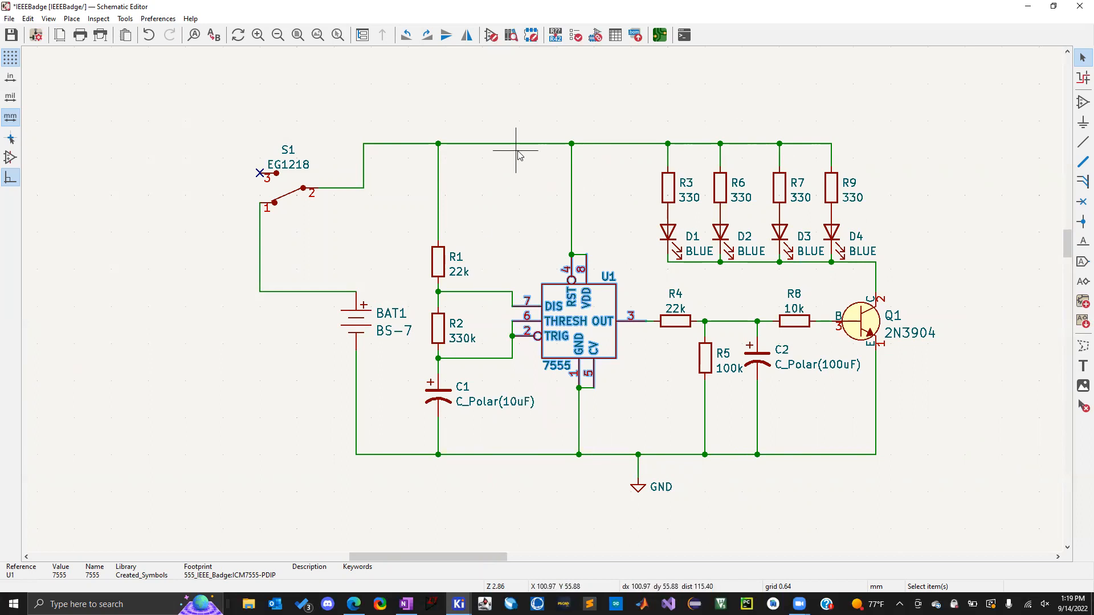
pyautogui.click(616, 36)
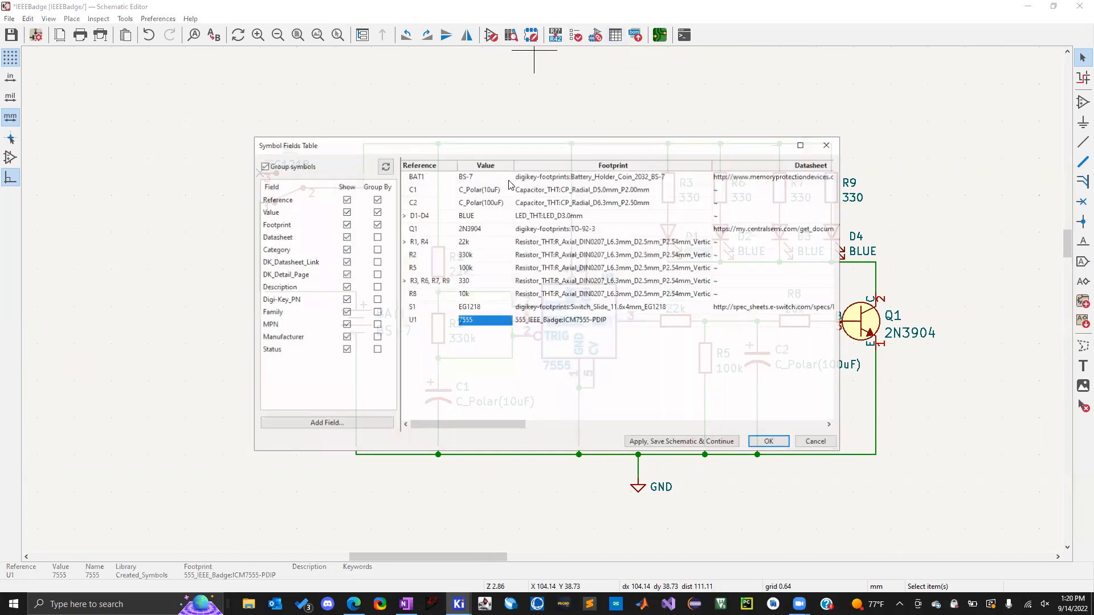
pyautogui.click(376, 212)
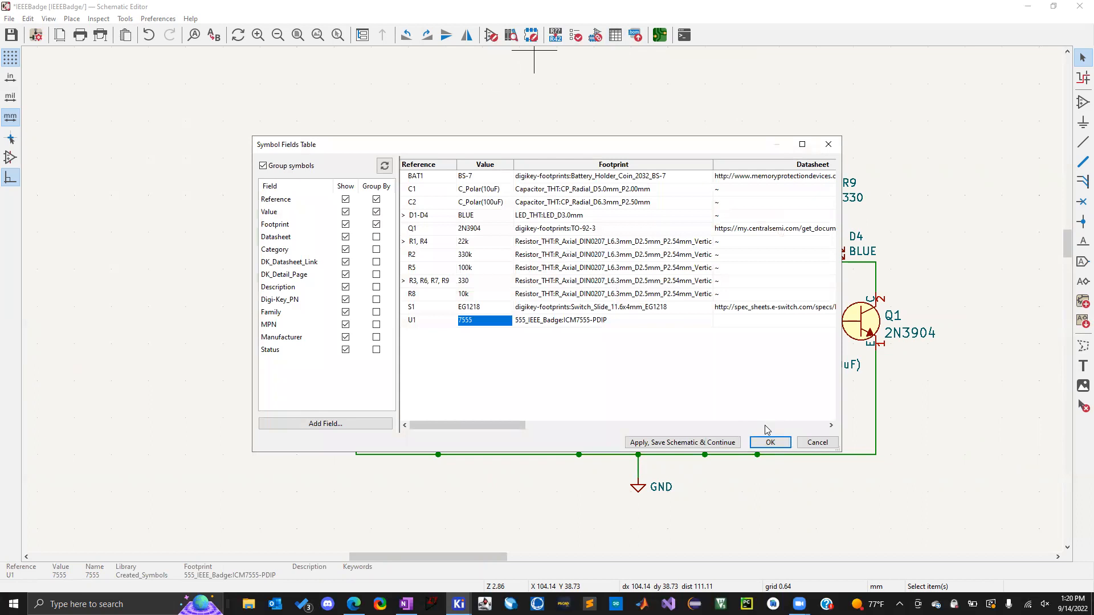
pyautogui.click(769, 443)
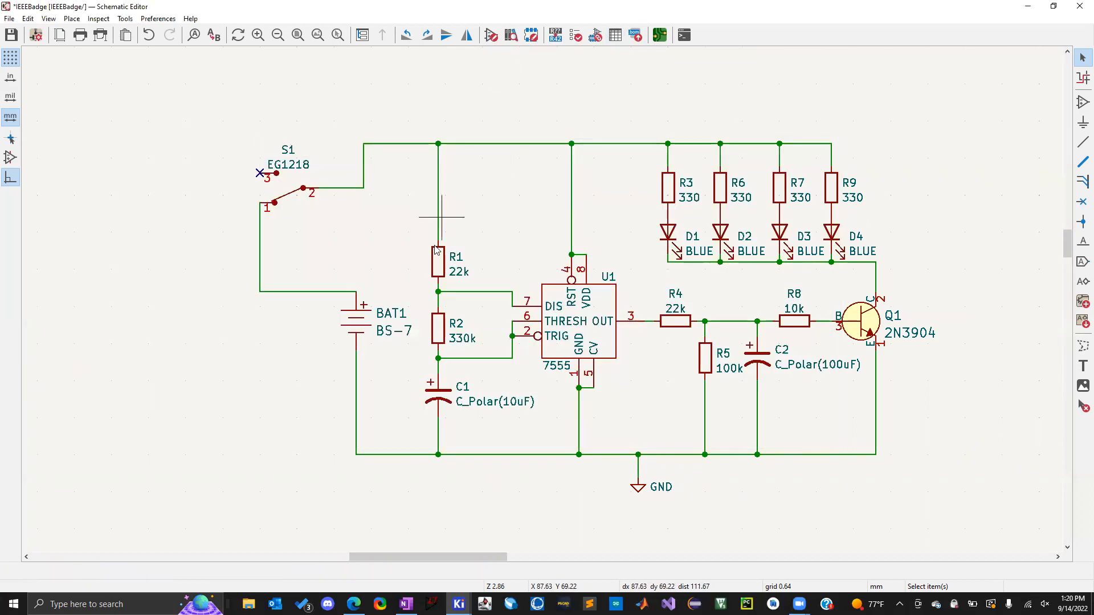
# Check the footprint field of battery BAT1 in its symbol properties.
pyautogui.click(436, 259)
pyautogui.click(438, 328)
pyautogui.click(435, 397)
pyautogui.doubleClick(356, 322)
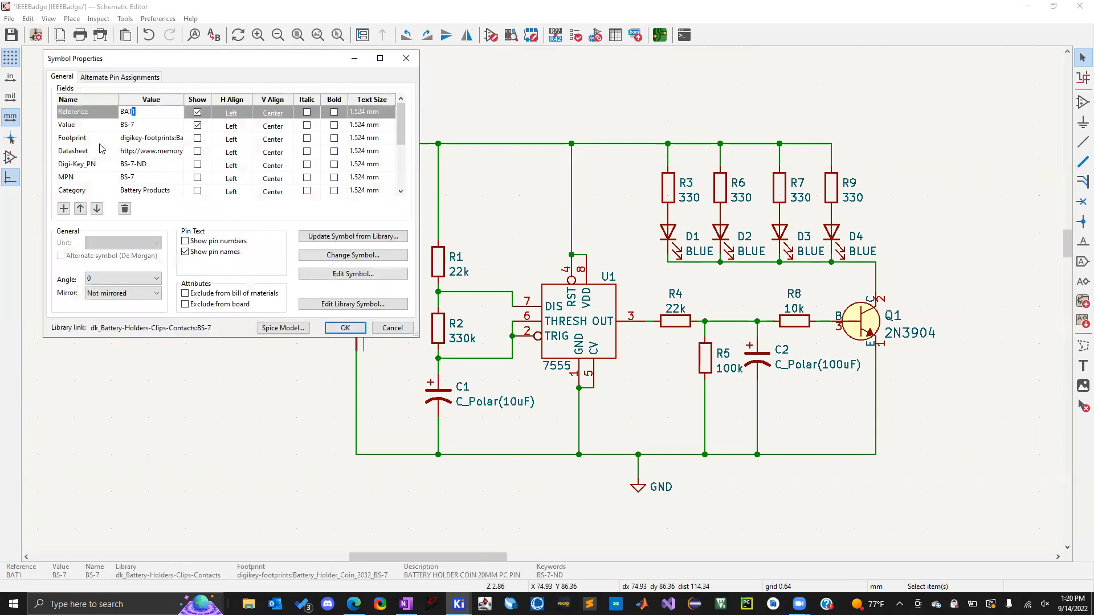
pyautogui.click(91, 143)
pyautogui.click(345, 327)
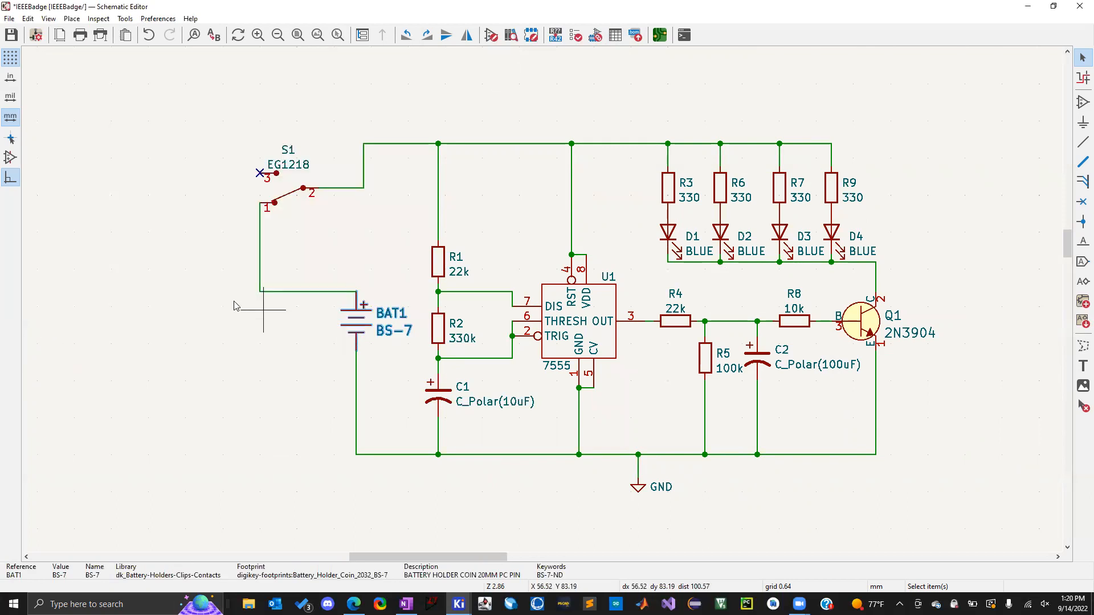
pyautogui.click(550, 244)
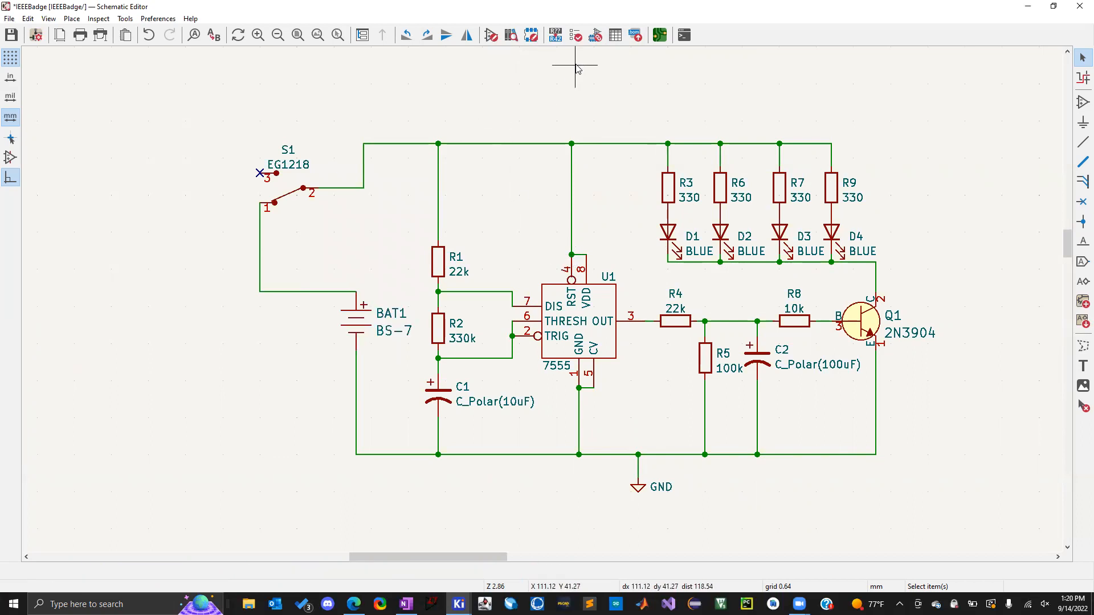
# Review the capacitor entries and the grouped D1-D4 LEDs in the Symbol Fields Table, expanding and collapsing the LED group.
pyautogui.click(617, 37)
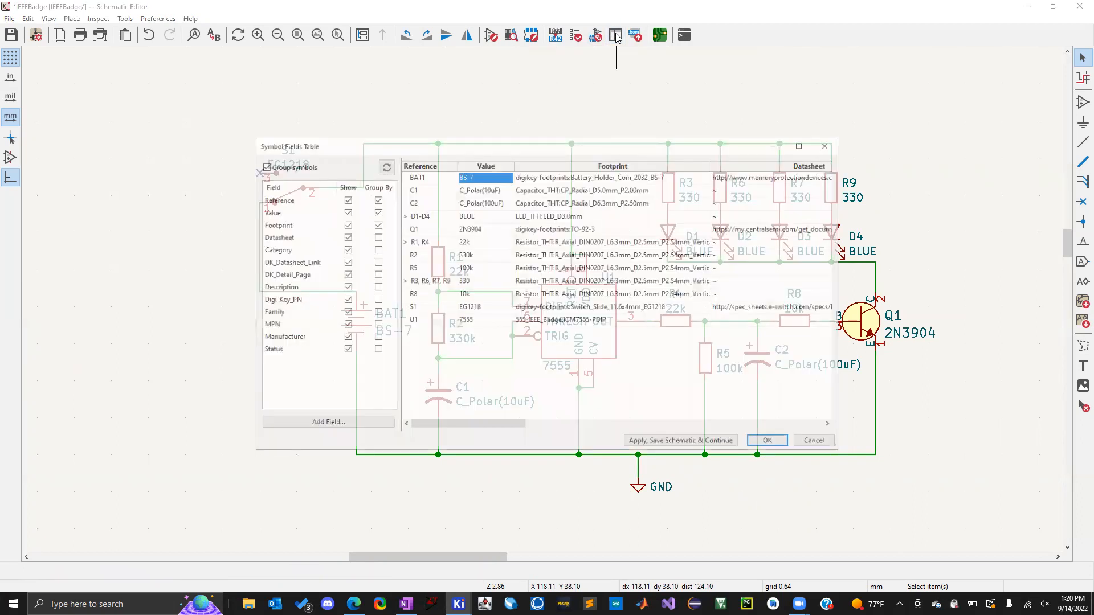
pyautogui.click(427, 190)
pyautogui.click(425, 203)
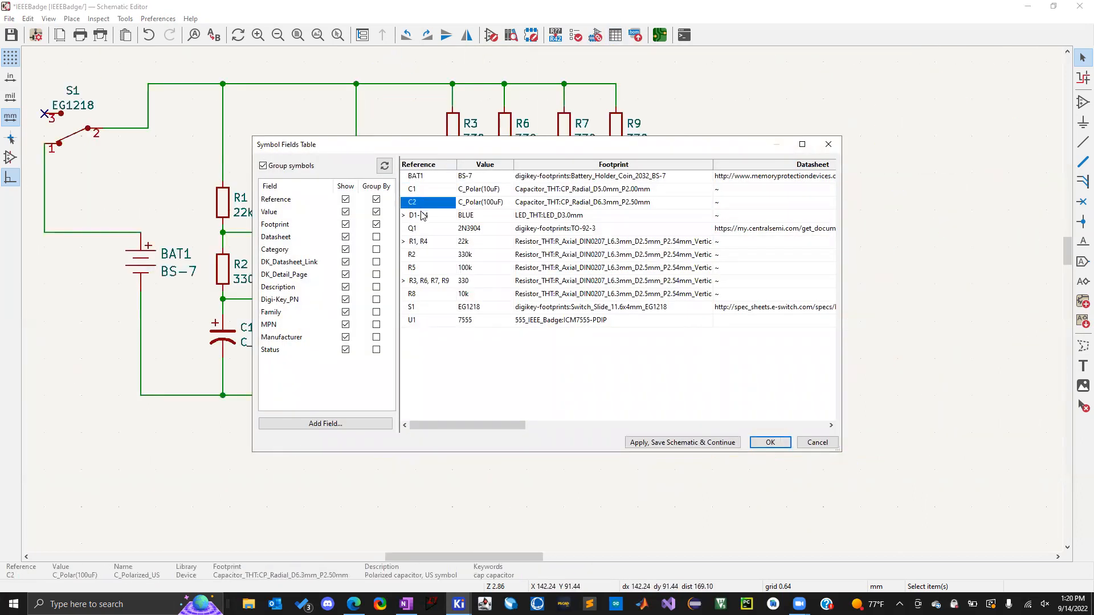
pyautogui.click(423, 215)
pyautogui.click(419, 230)
pyautogui.click(420, 244)
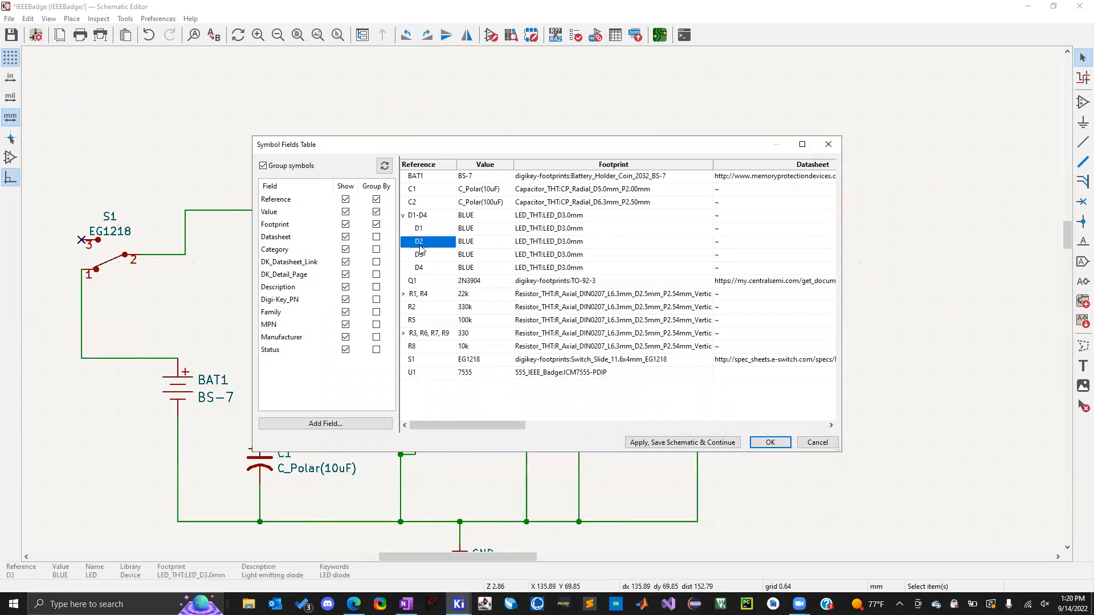
pyautogui.click(421, 268)
pyautogui.click(404, 216)
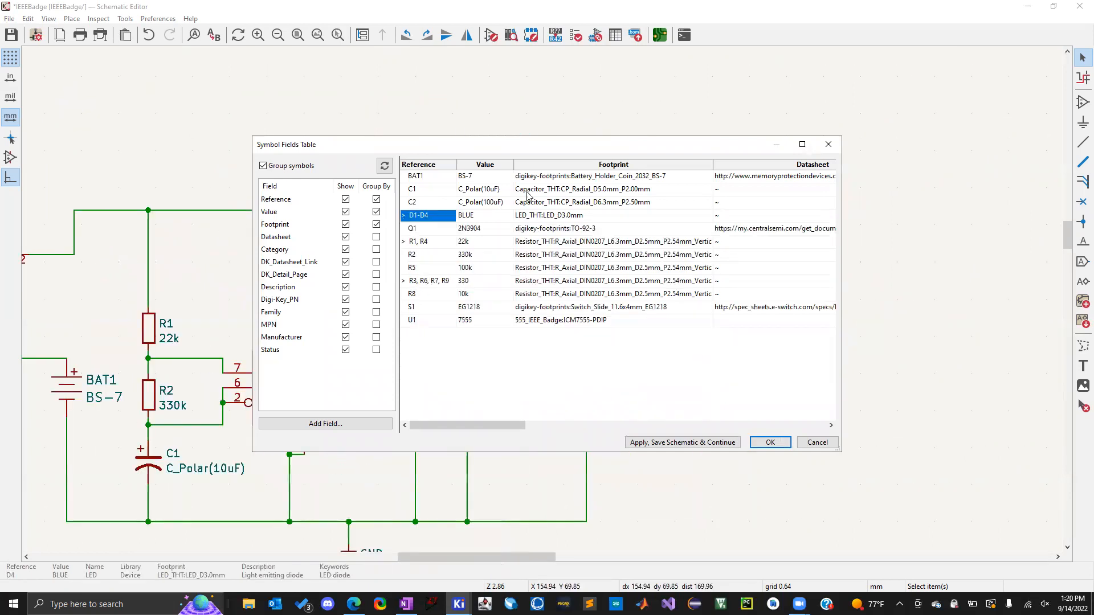
# View BAT1's assigned footprint in the Footprint Library Browser from the Symbol Fields Table, and close both windows.
pyautogui.click(552, 176)
pyautogui.click(549, 189)
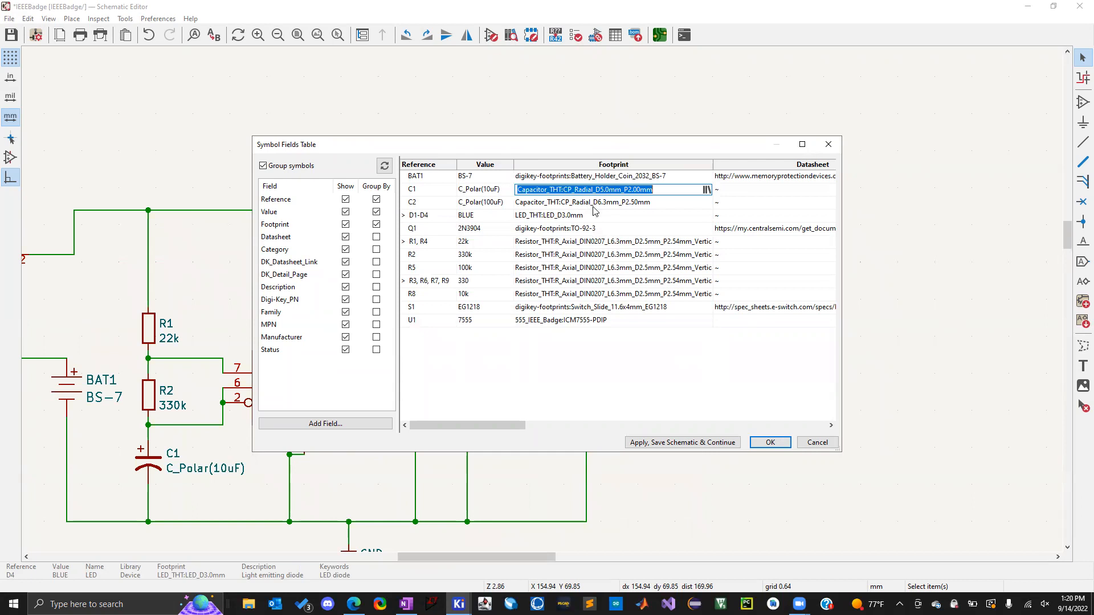
pyautogui.click(573, 178)
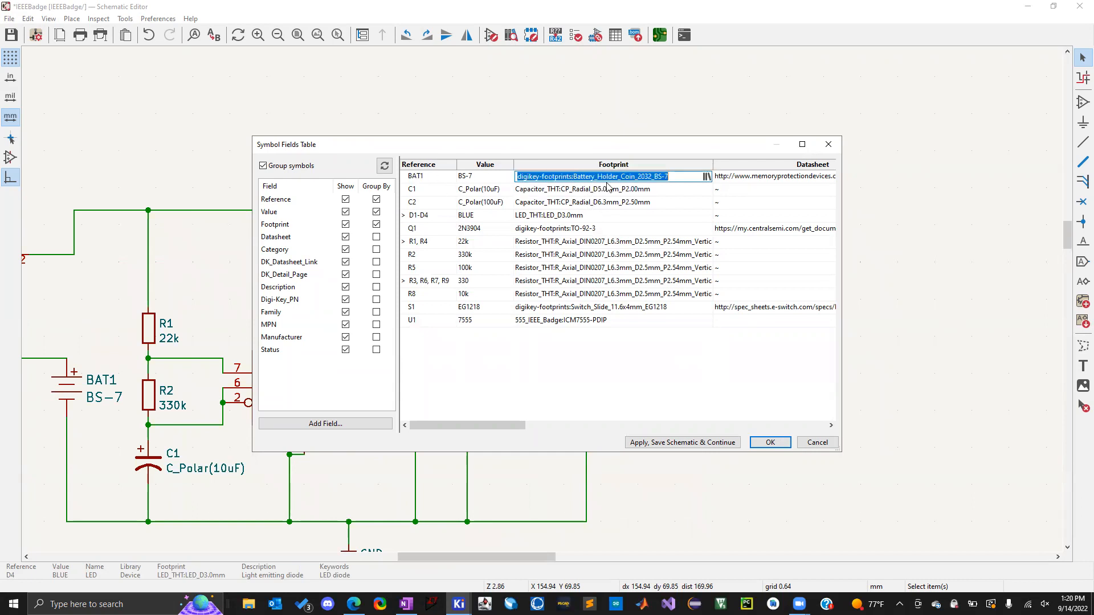
pyautogui.click(706, 177)
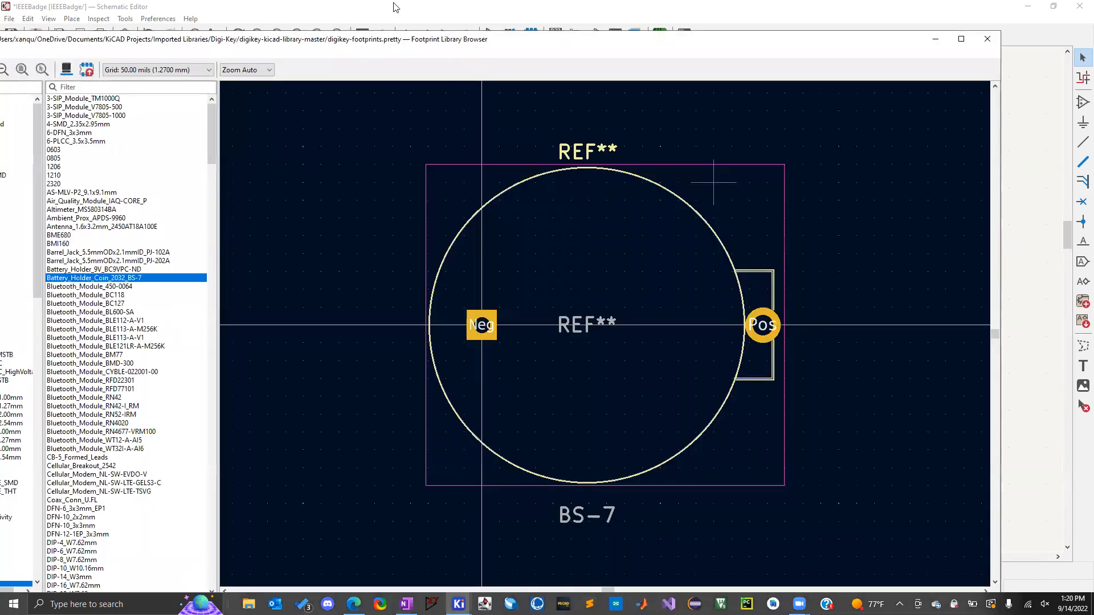
pyautogui.doubleClick(514, 37)
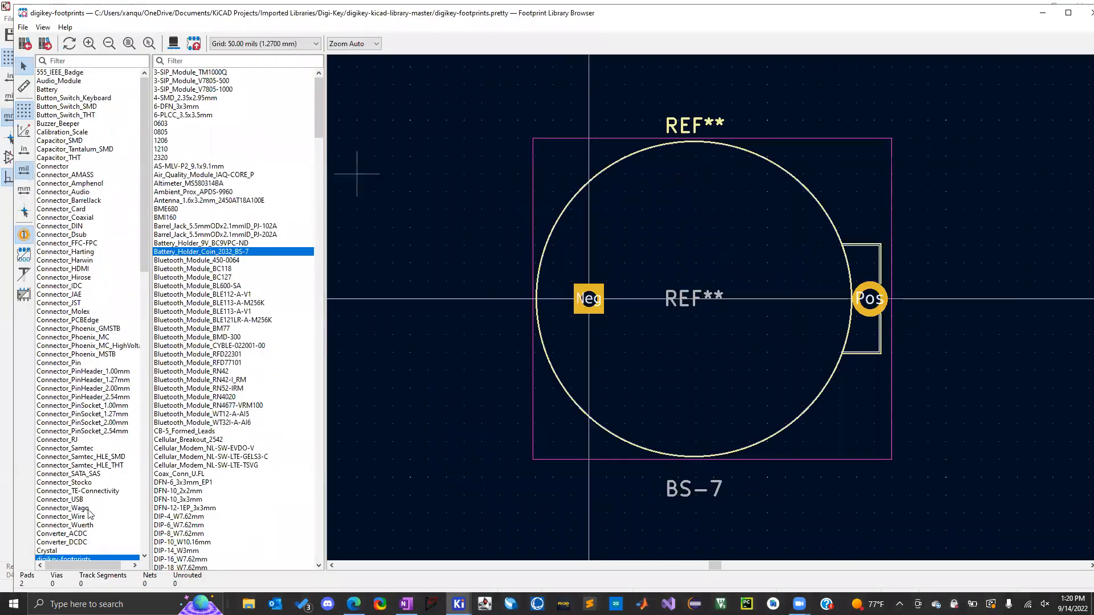
pyautogui.scroll(-1, 89, 510)
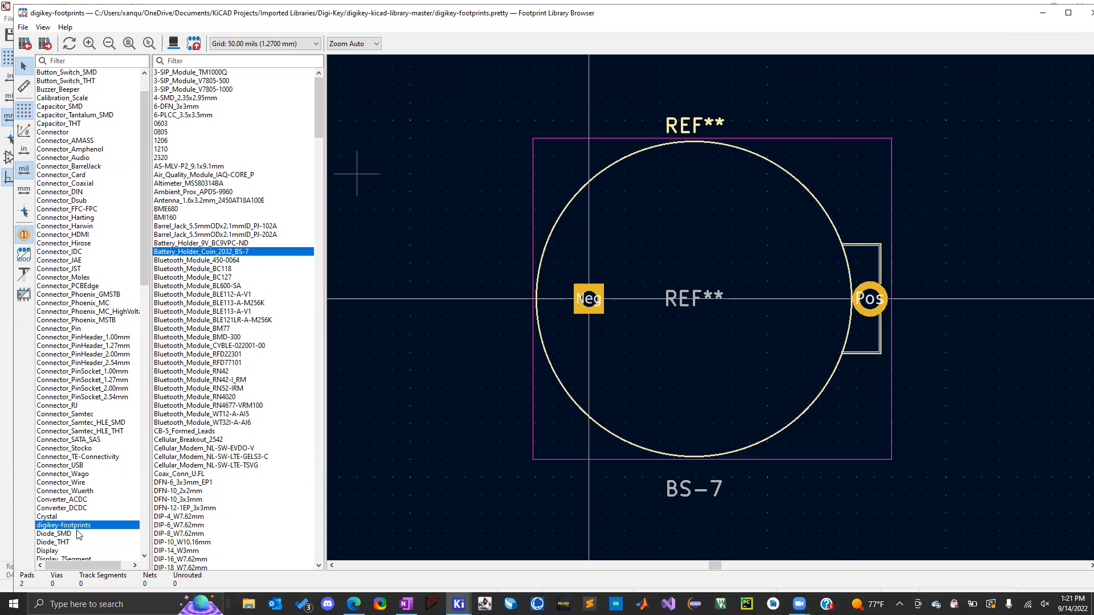
pyautogui.click(1078, 8)
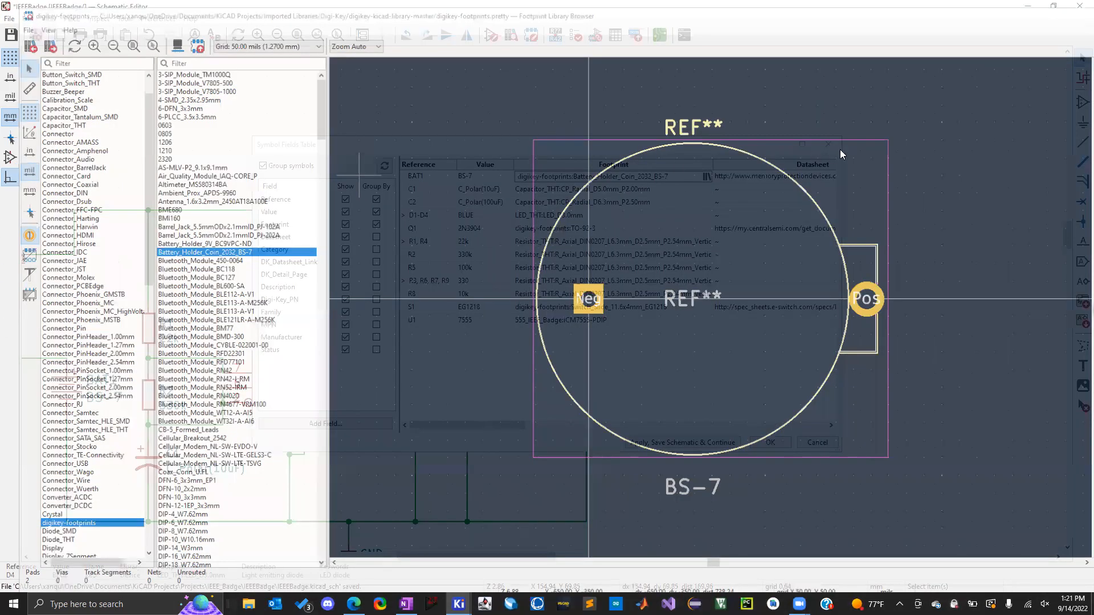
pyautogui.click(828, 144)
pyautogui.click(319, 275)
pyautogui.scroll(-2, 320, 274)
pyautogui.scroll(-1, 541, 342)
pyautogui.scroll(-1, 541, 303)
pyautogui.scroll(2, 541, 303)
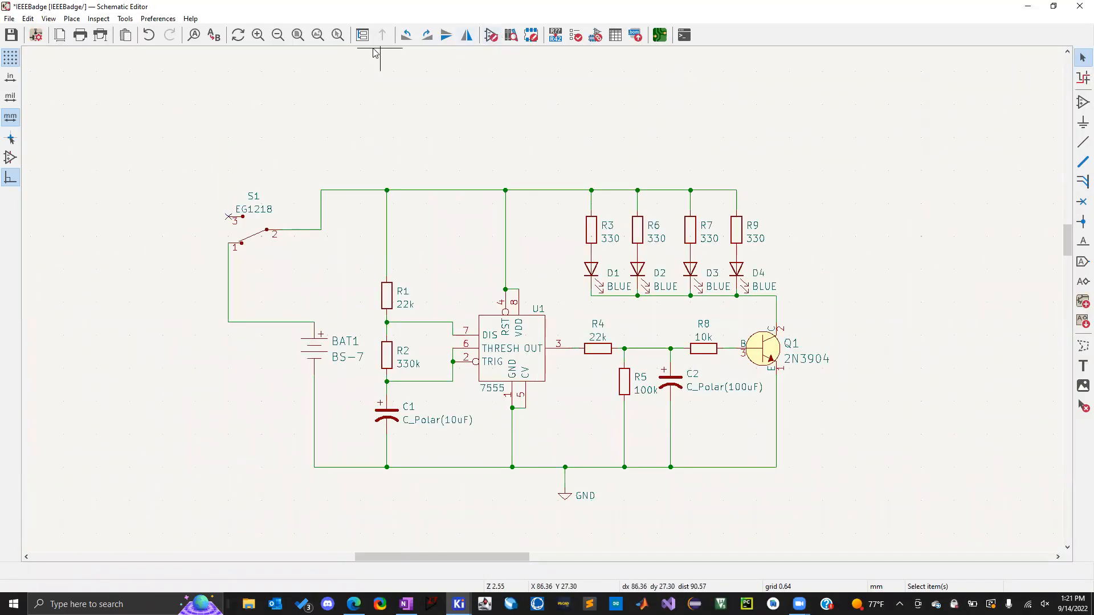
# Look through the global symbol libraries down to the imported Digi-Key and custom entries, and close the library manager.
pyautogui.click(125, 18)
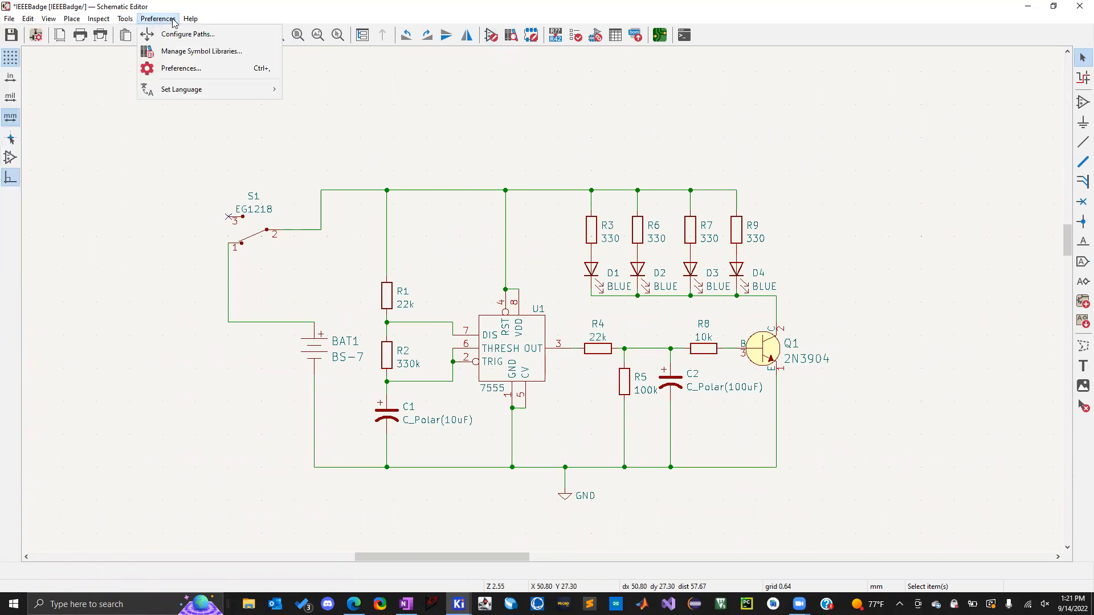
pyautogui.click(180, 53)
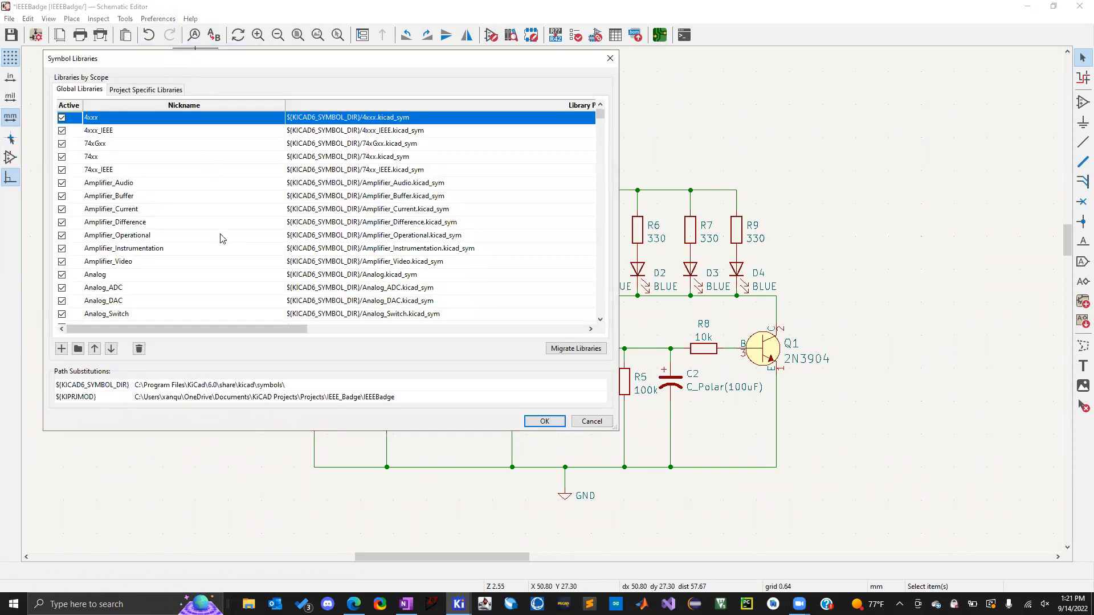
pyautogui.scroll(-20, 244, 193)
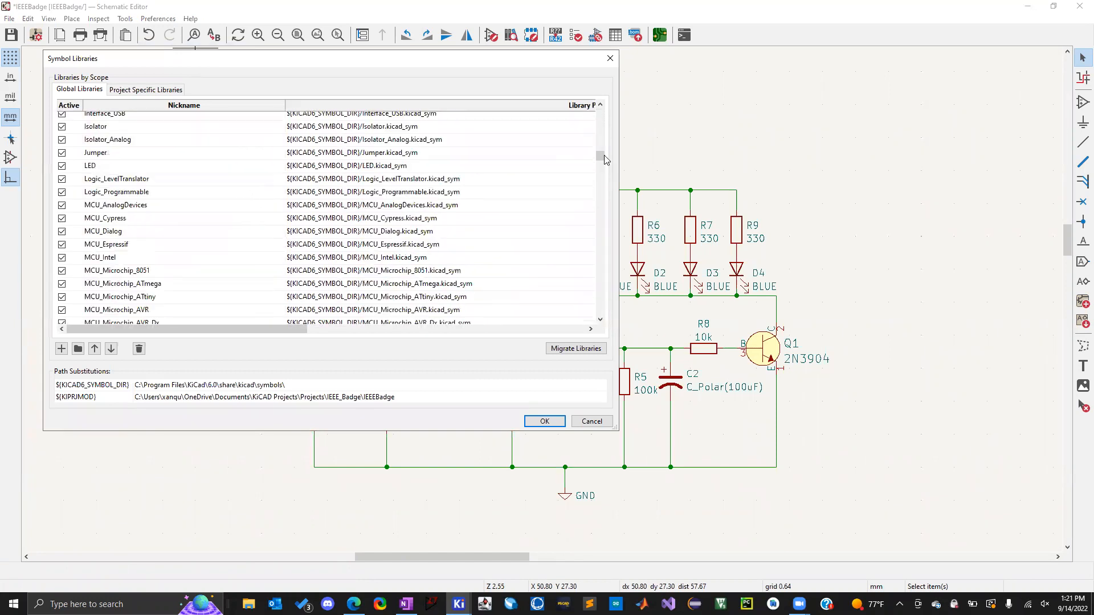
pyautogui.moveTo(601, 156); pyautogui.dragTo(599, 329)
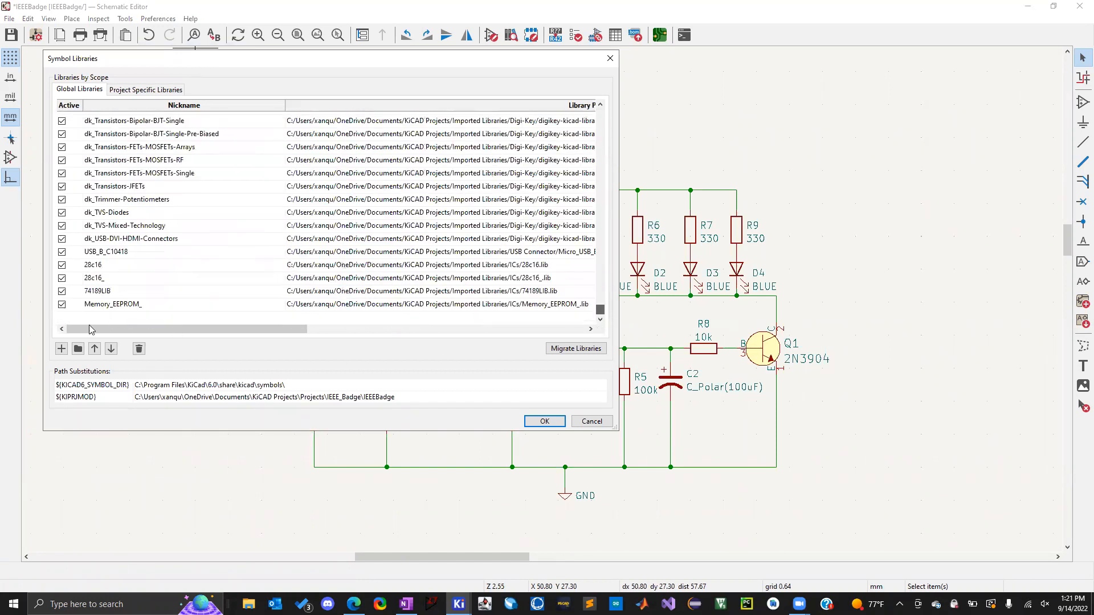
pyautogui.scroll(1, 137, 204)
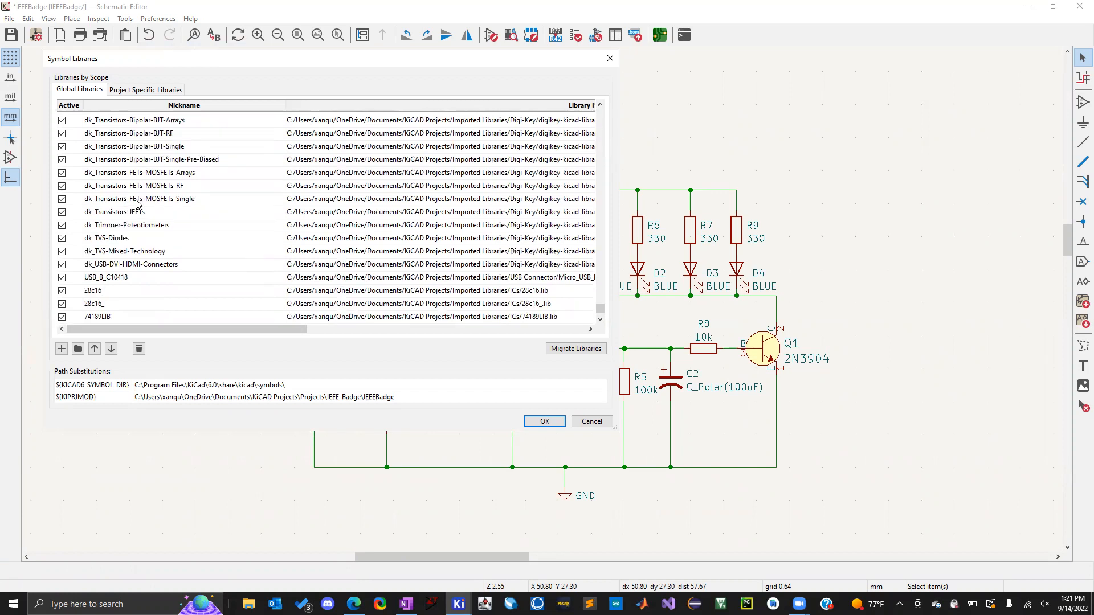
pyautogui.scroll(2, 136, 204)
pyautogui.scroll(6, 88, 163)
pyautogui.scroll(-10, 199, 291)
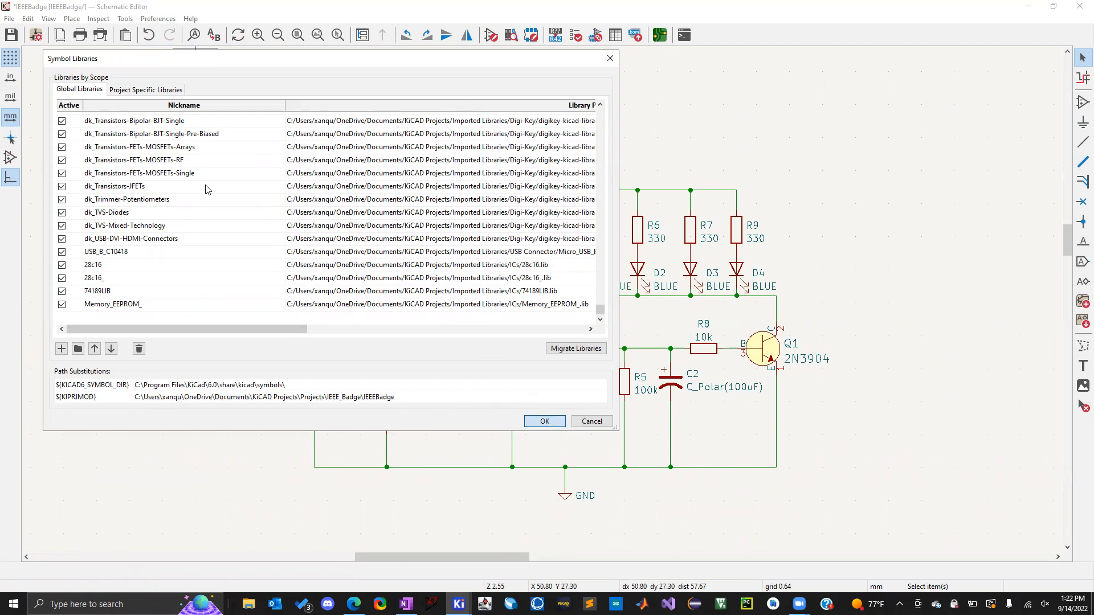
pyautogui.press('Escape')
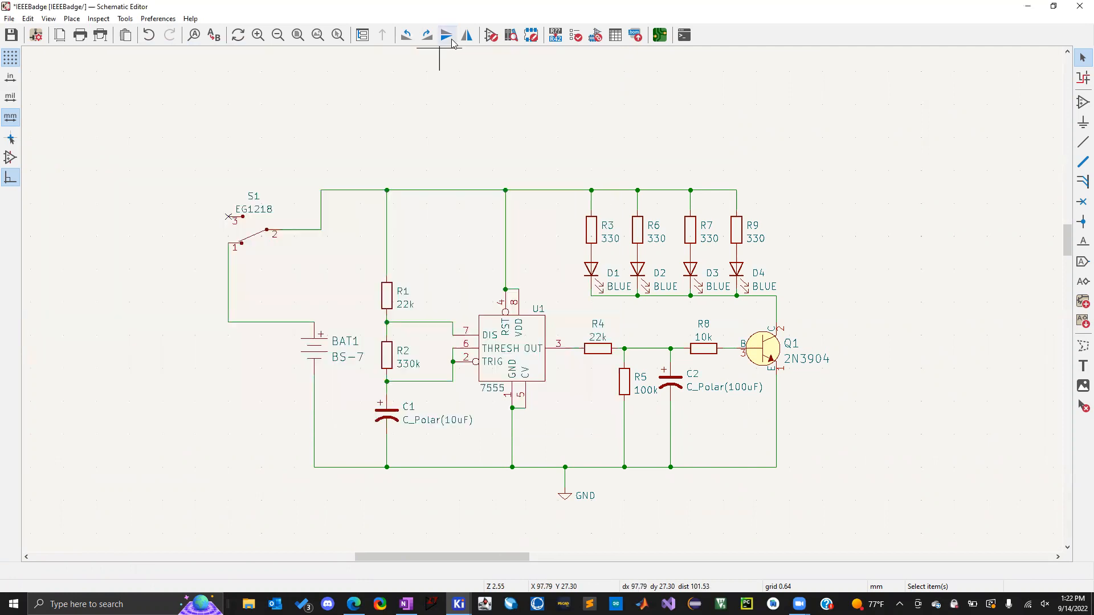
# Compare the project-specific symbol libraries with the imported Digi-Key entries in the global library list, and cancel without changes.
pyautogui.click(157, 20)
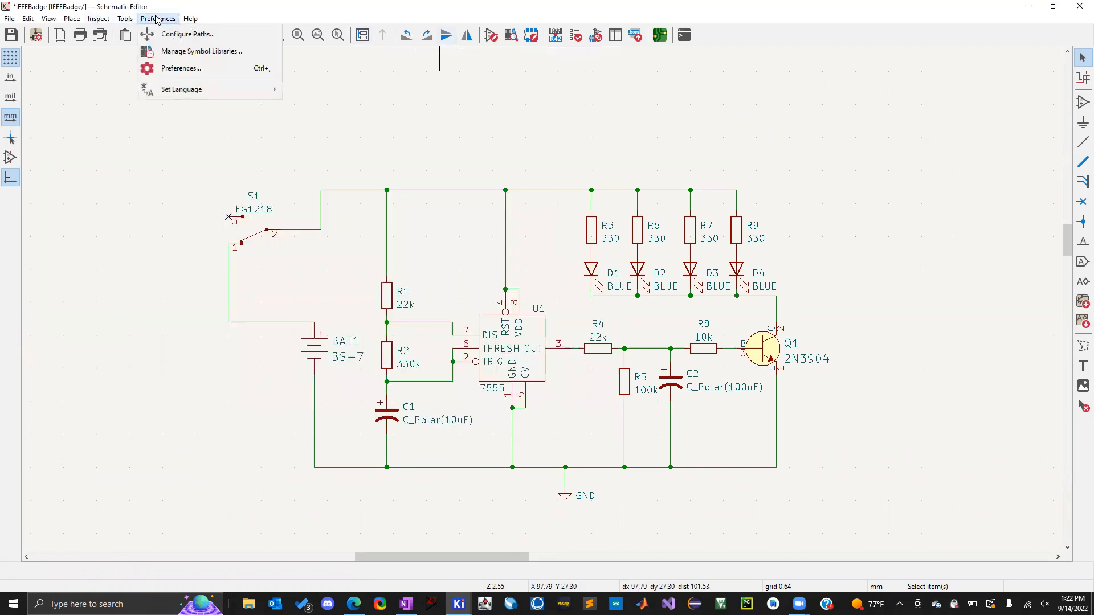
pyautogui.click(182, 52)
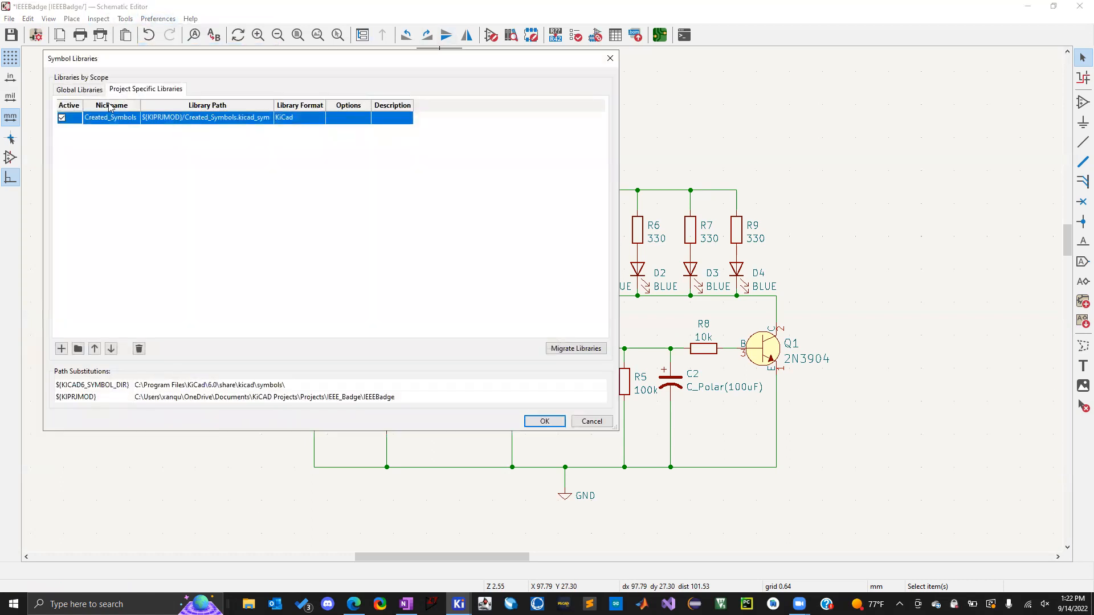
pyautogui.click(80, 90)
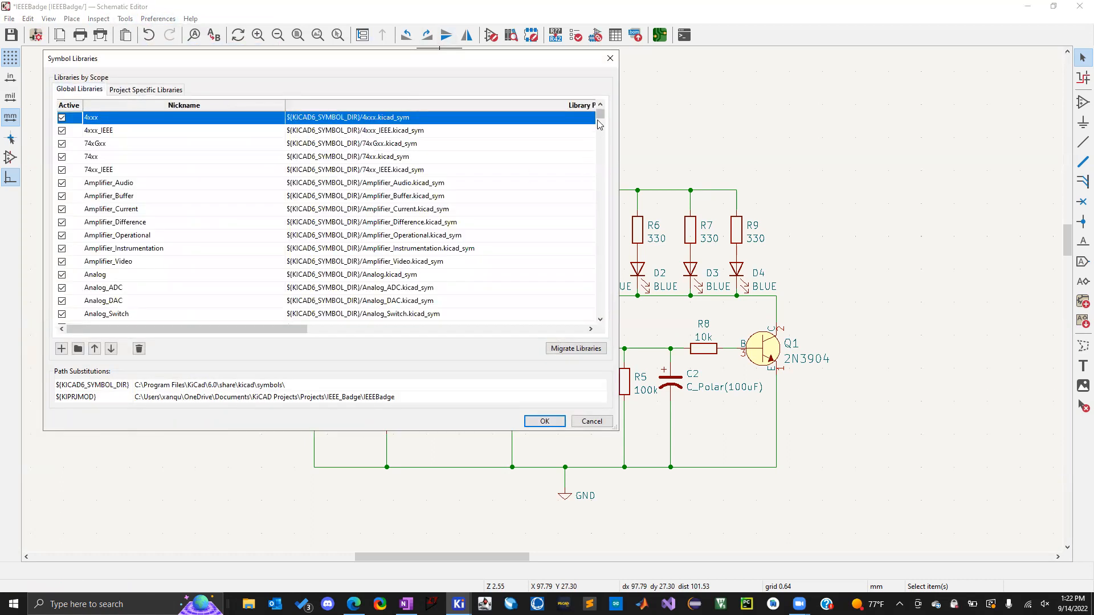
pyautogui.moveTo(600, 124); pyautogui.dragTo(600, 263)
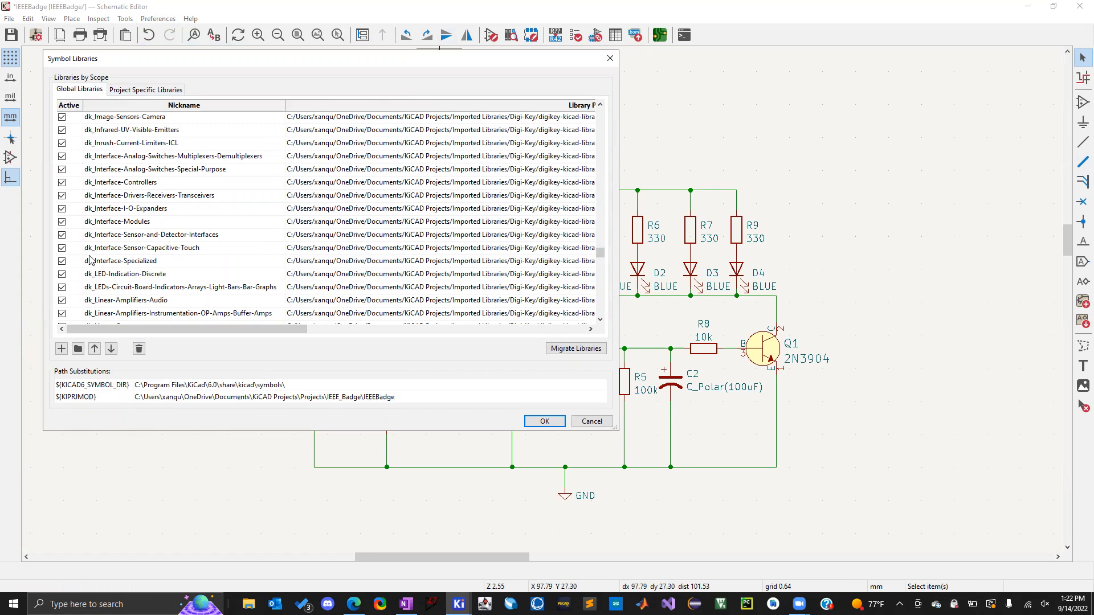
pyautogui.scroll(-15, 108, 261)
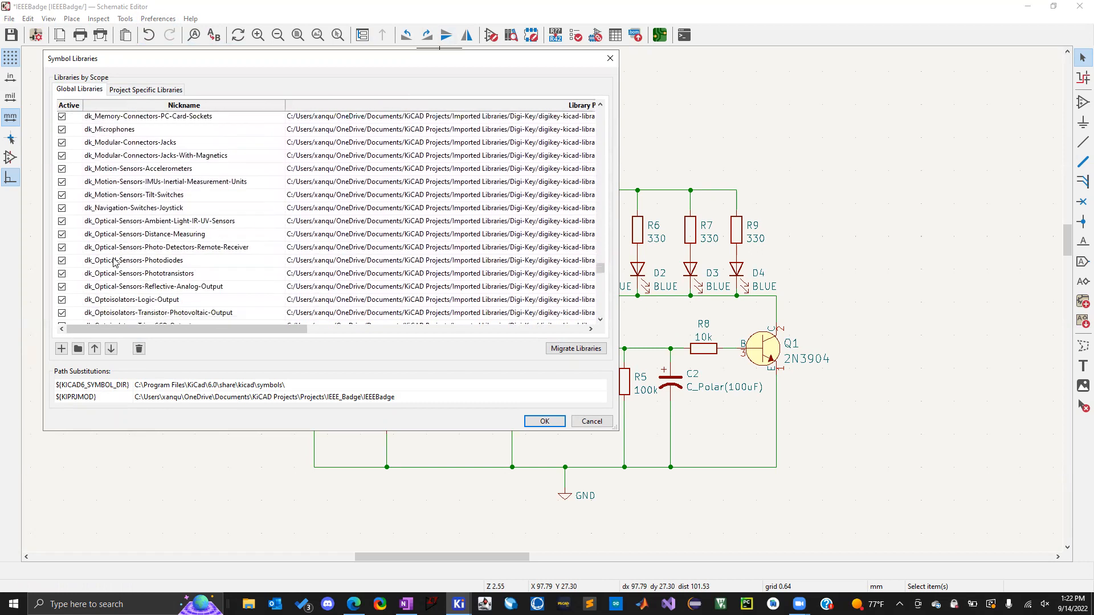
pyautogui.scroll(-10, 114, 261)
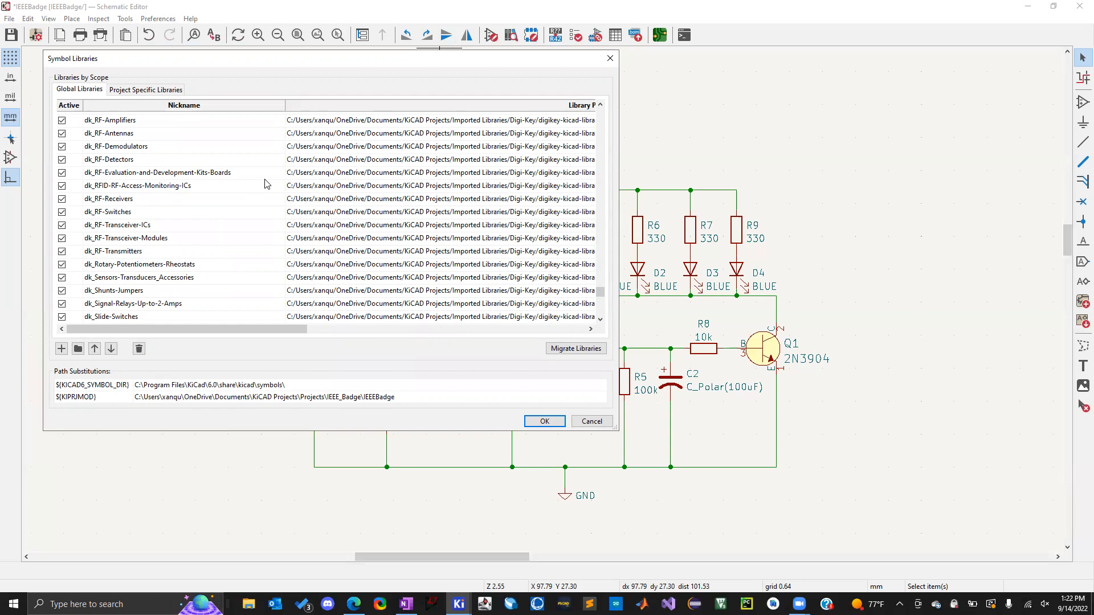
pyautogui.scroll(-3, 174, 225)
pyautogui.scroll(-1, 172, 222)
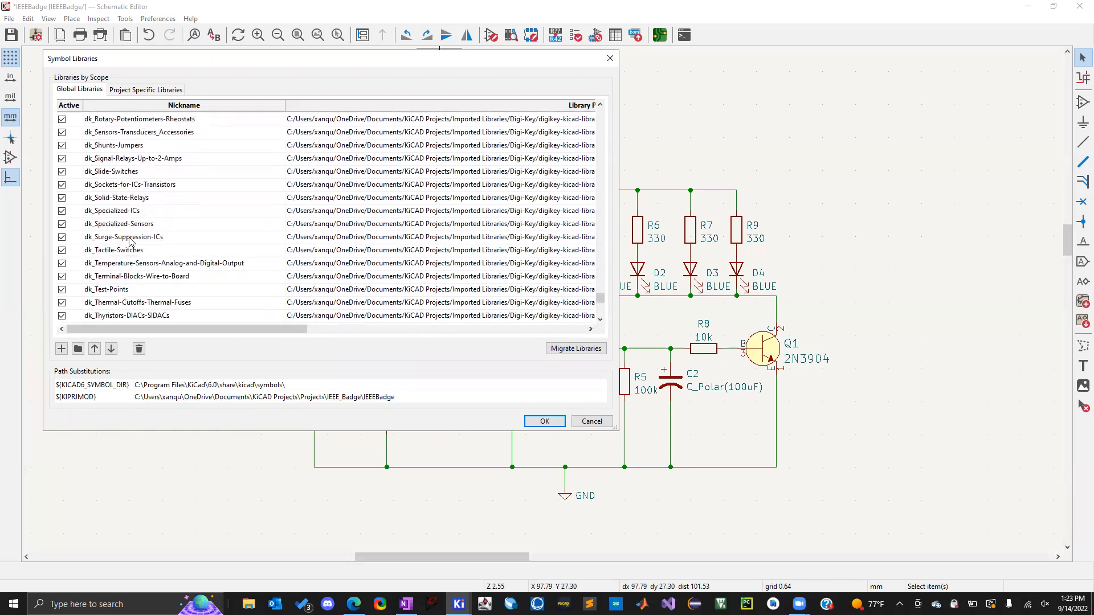
pyautogui.click(129, 237)
pyautogui.click(171, 224)
pyautogui.scroll(-2, 186, 212)
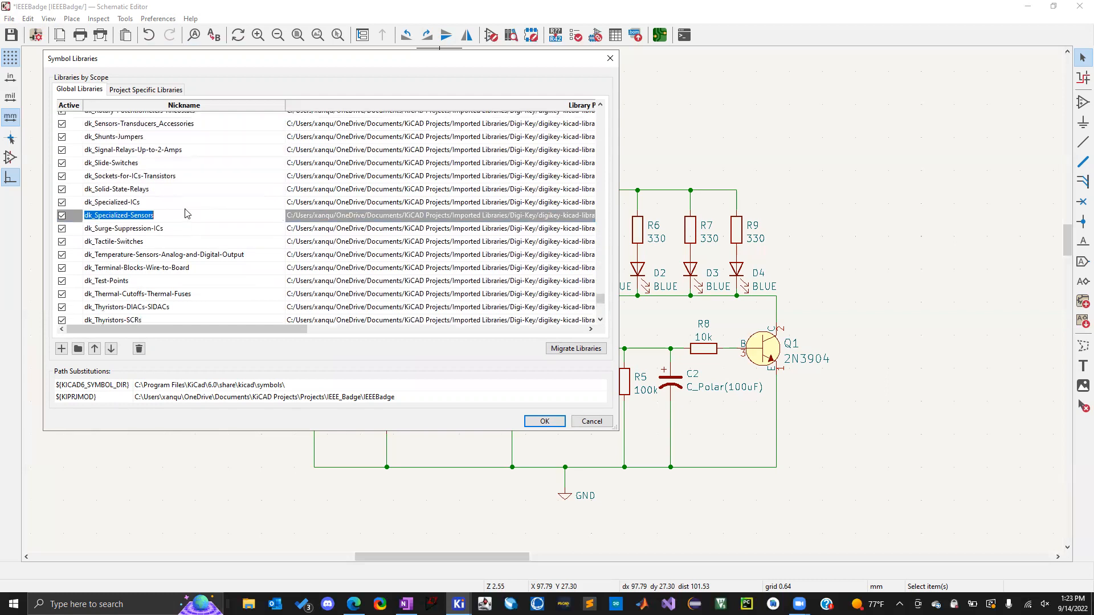
pyautogui.click(586, 421)
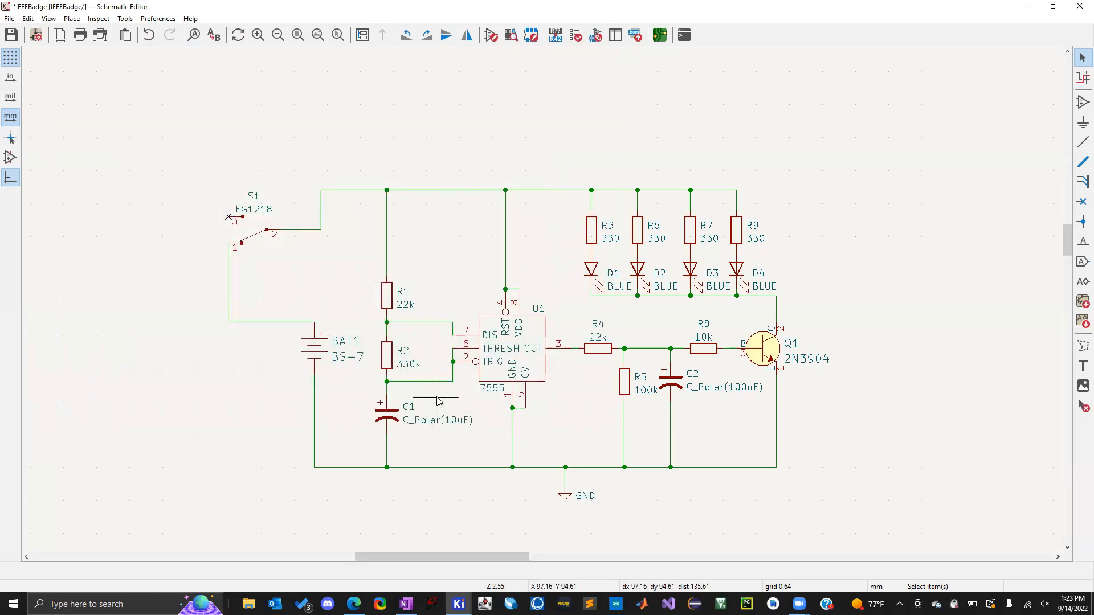
# Inspect the library details of timer U1, open battery BAT1's datasheet in the browser, and return to the schematic.
pyautogui.click(510, 333)
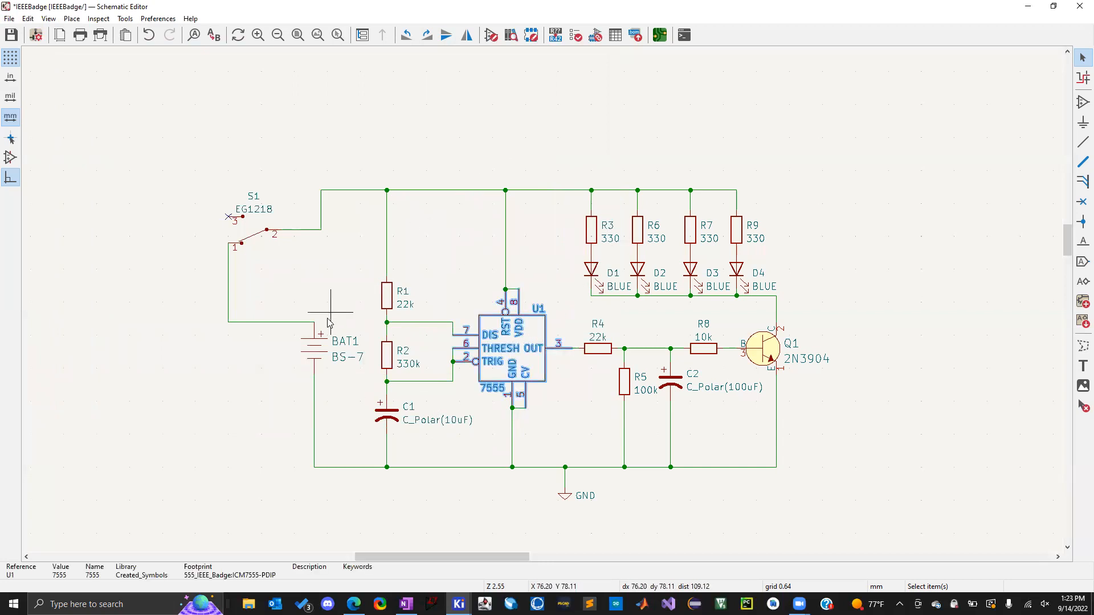
pyautogui.click(312, 351)
pyautogui.press('d')
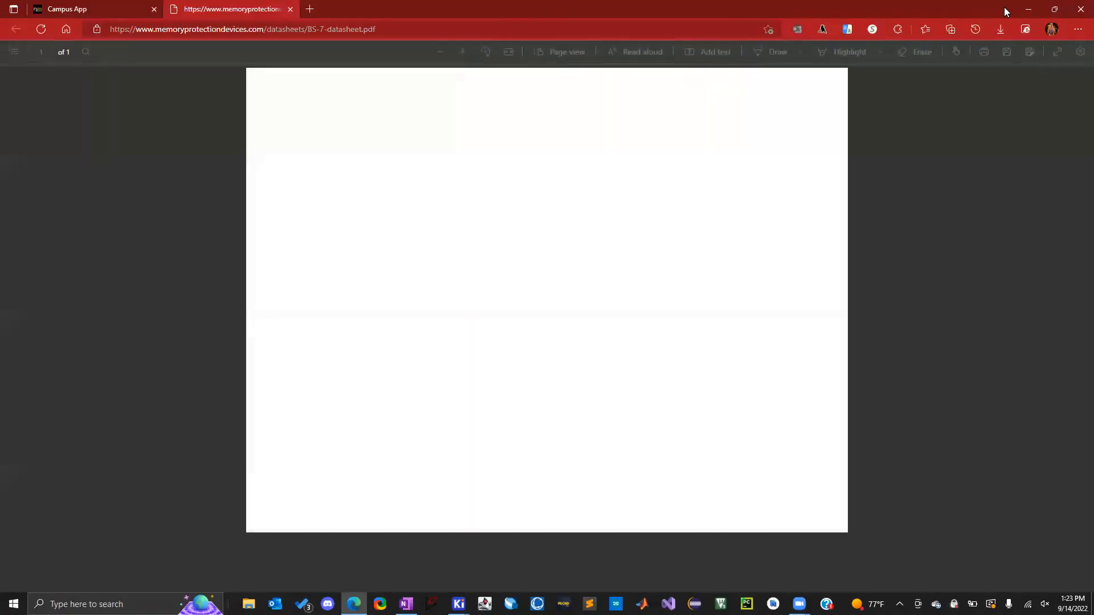
pyautogui.click(1027, 9)
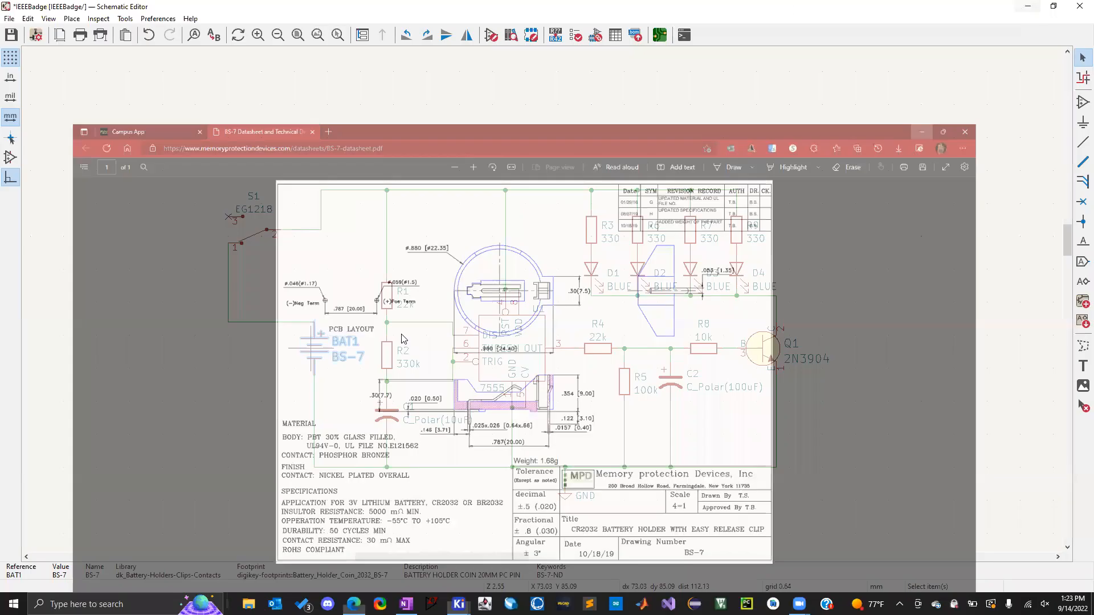
# View BAT1's footprint in the digikey-footprints library from its symbol properties, and close the Footprint Library Browser.
pyautogui.doubleClick(317, 359)
pyautogui.click(151, 138)
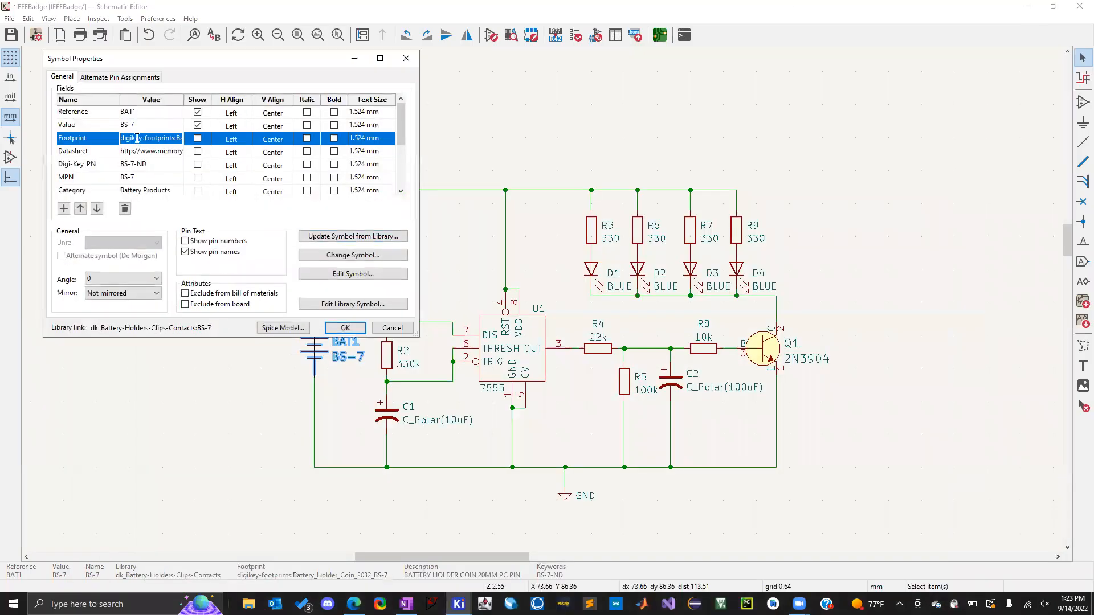
pyautogui.click(177, 139)
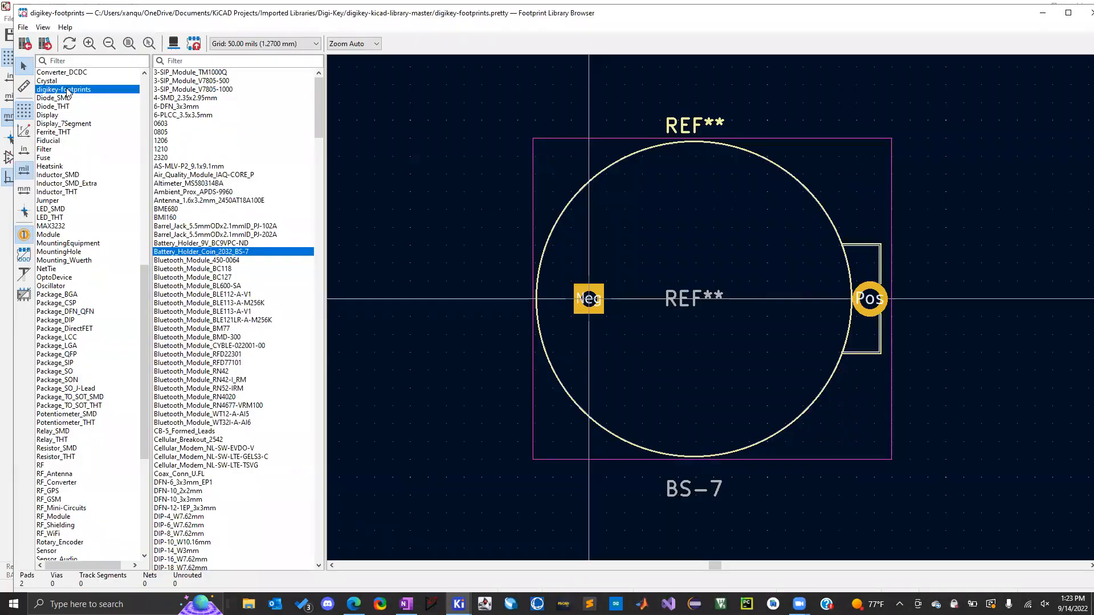
pyautogui.scroll(1, 67, 92)
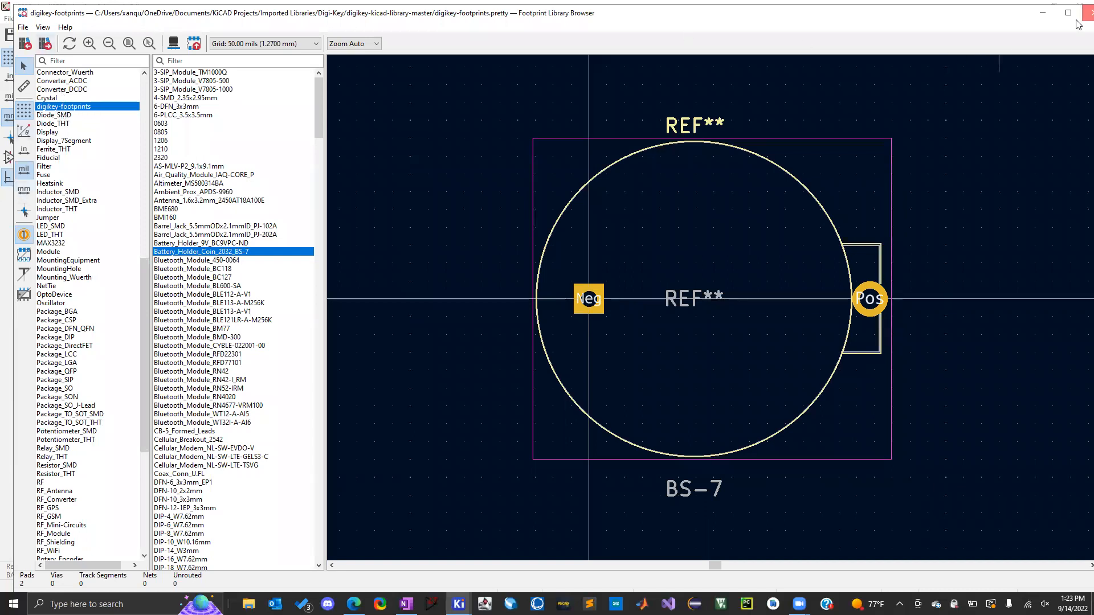
pyautogui.click(25, 28)
pyautogui.click(25, 29)
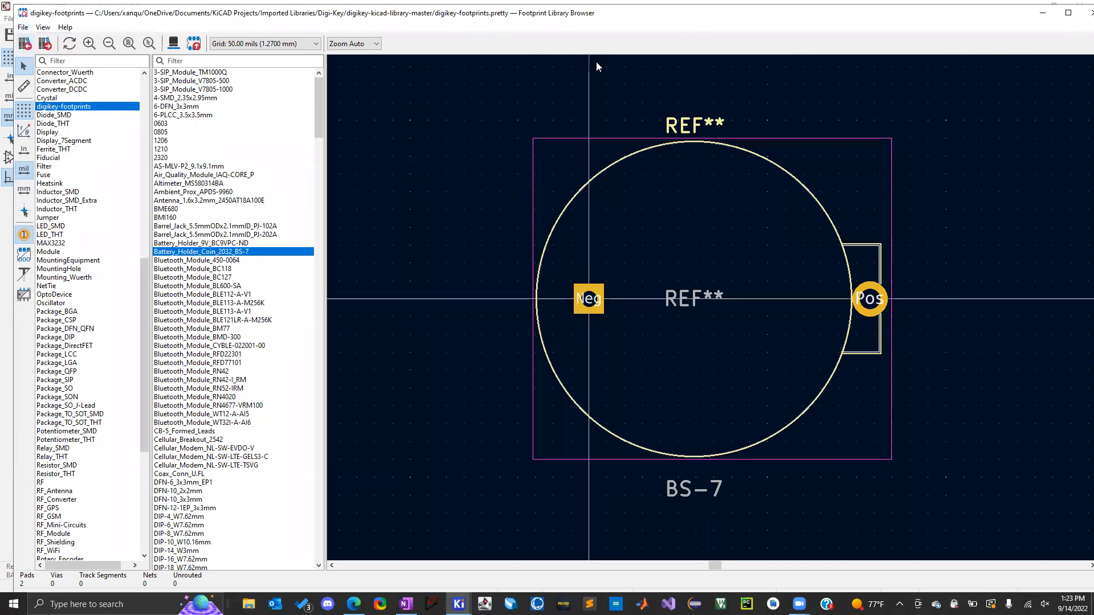
pyautogui.click(1084, 13)
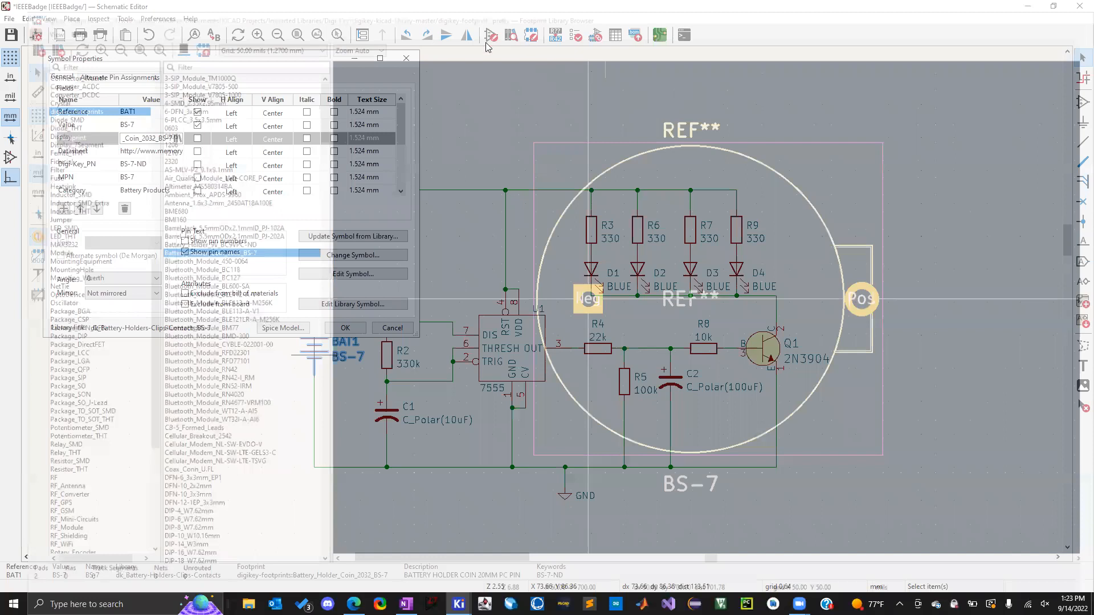
# Close BAT1's symbol properties and open the Footprint Editor in a maximized window.
pyautogui.press('Escape')
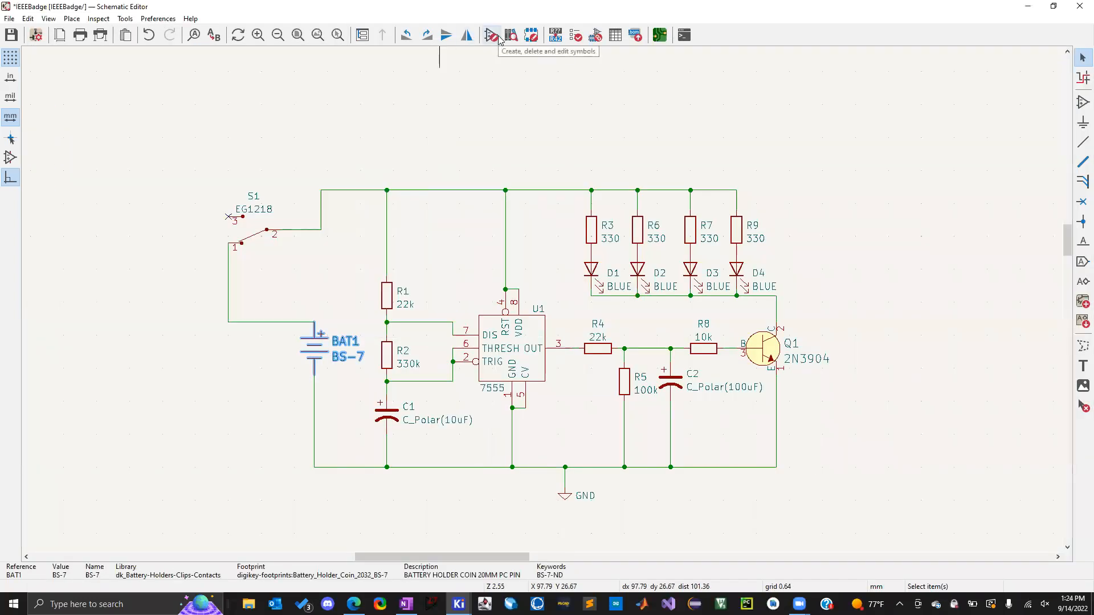
pyautogui.click(533, 39)
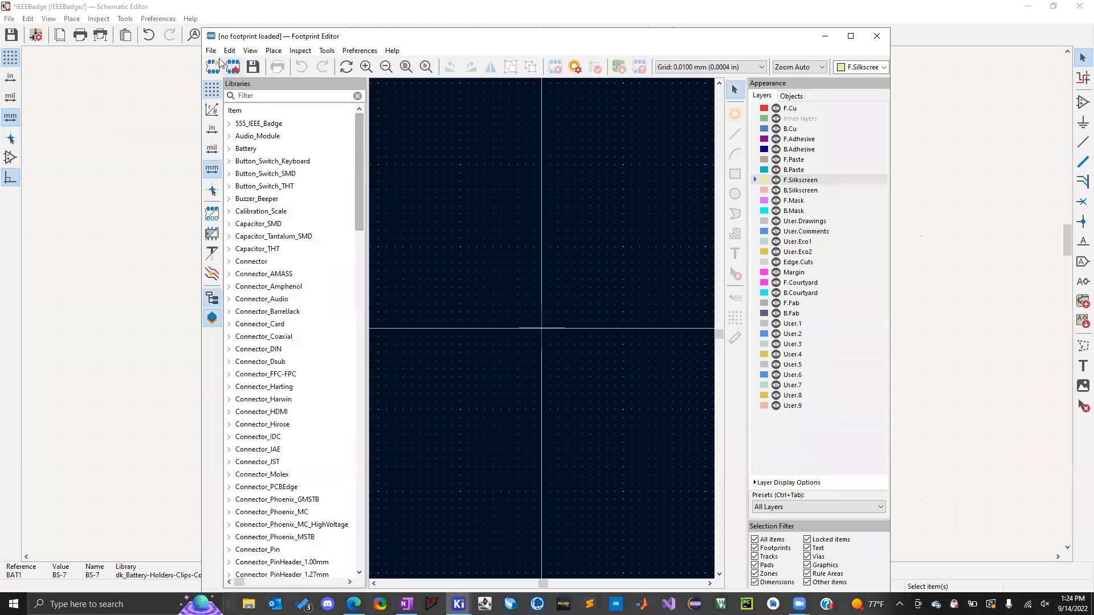
pyautogui.click(210, 50)
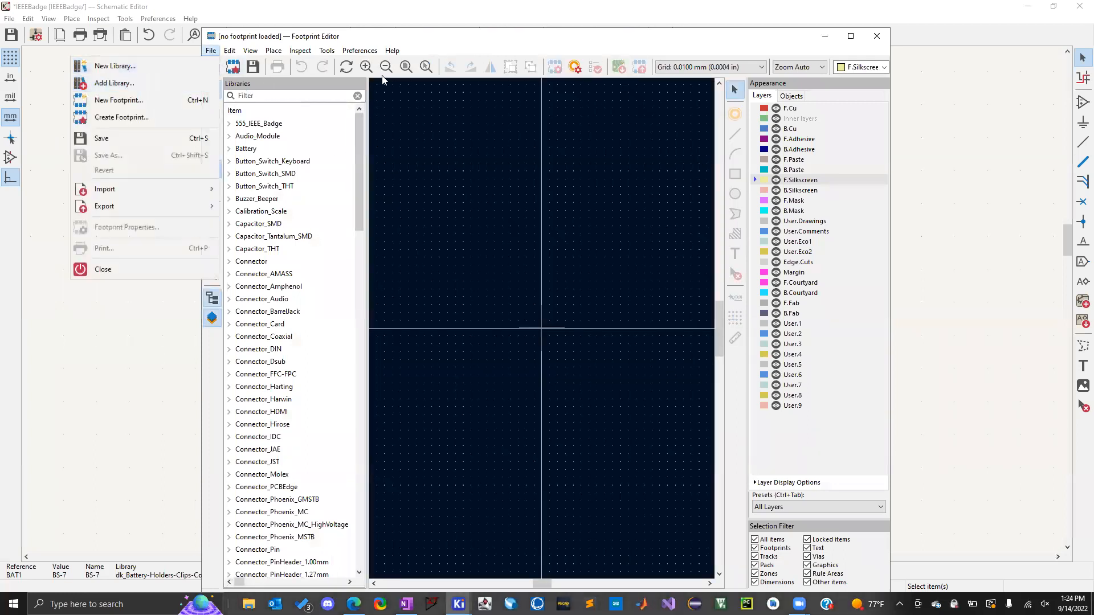
pyautogui.moveTo(616, 38); pyautogui.dragTo(560, 99)
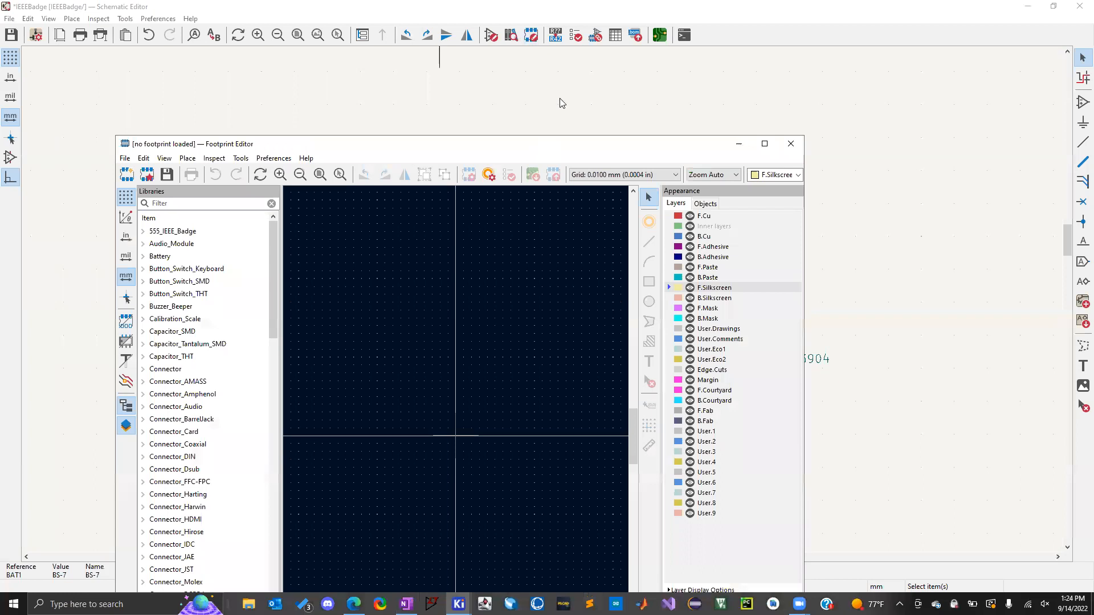
pyautogui.click(531, 36)
pyautogui.doubleClick(494, 136)
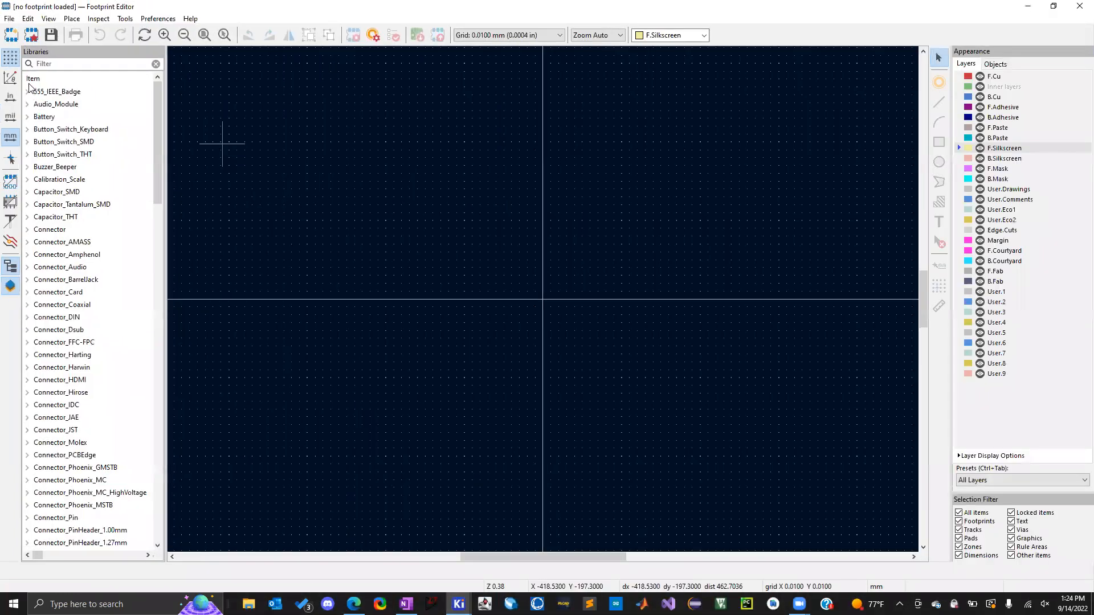
# View the Reverb_BTDR-1H and Reverb_BTDR-1V footprints in the Audio_Module library.
pyautogui.click(28, 104)
pyautogui.click(59, 117)
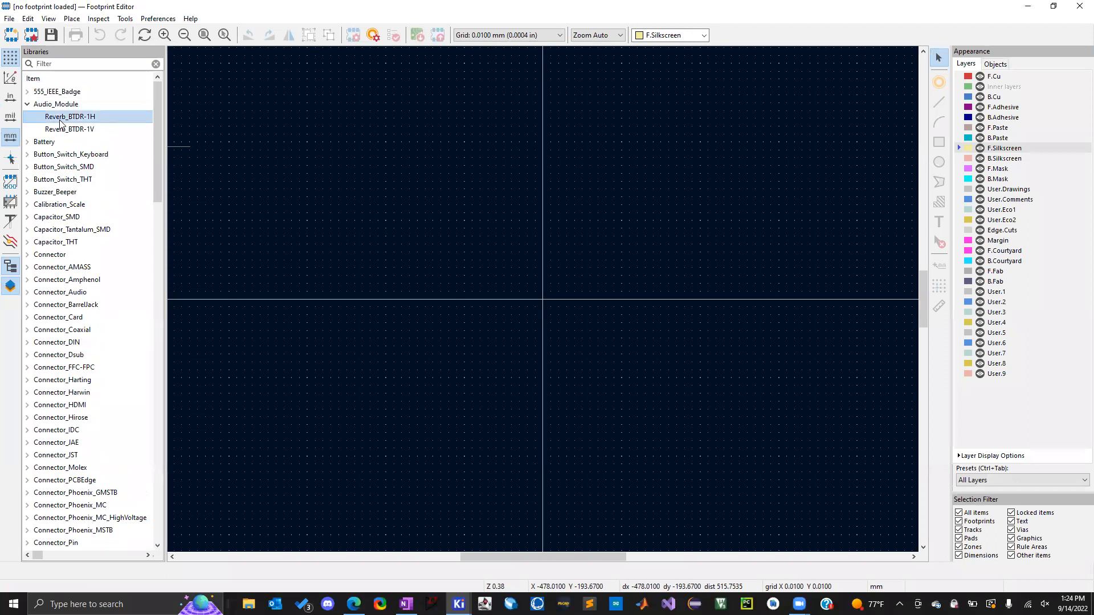
pyautogui.doubleClick(59, 118)
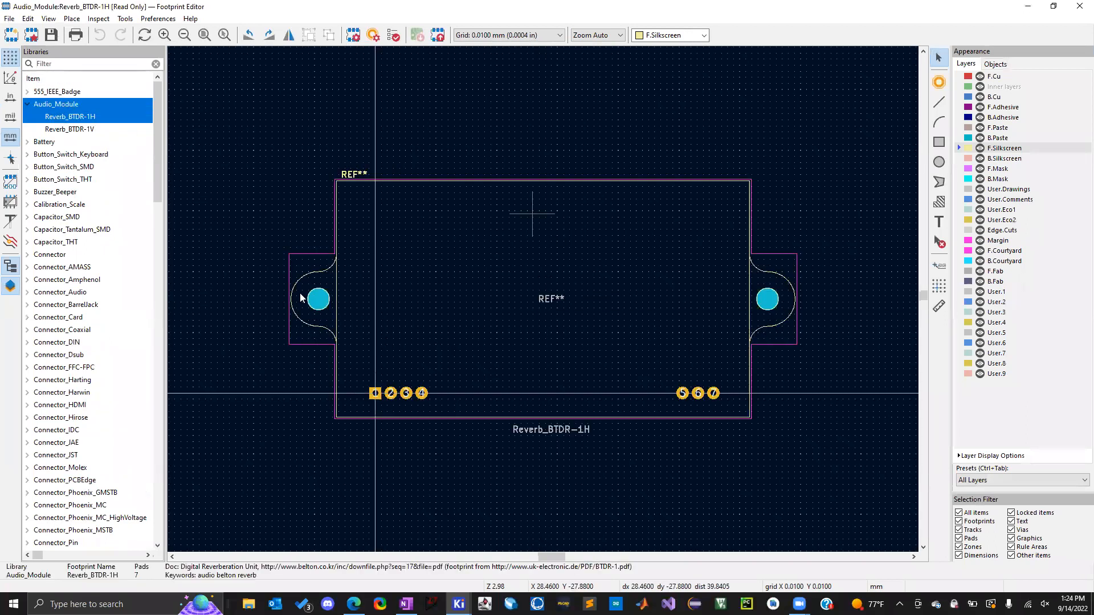
pyautogui.doubleClick(63, 131)
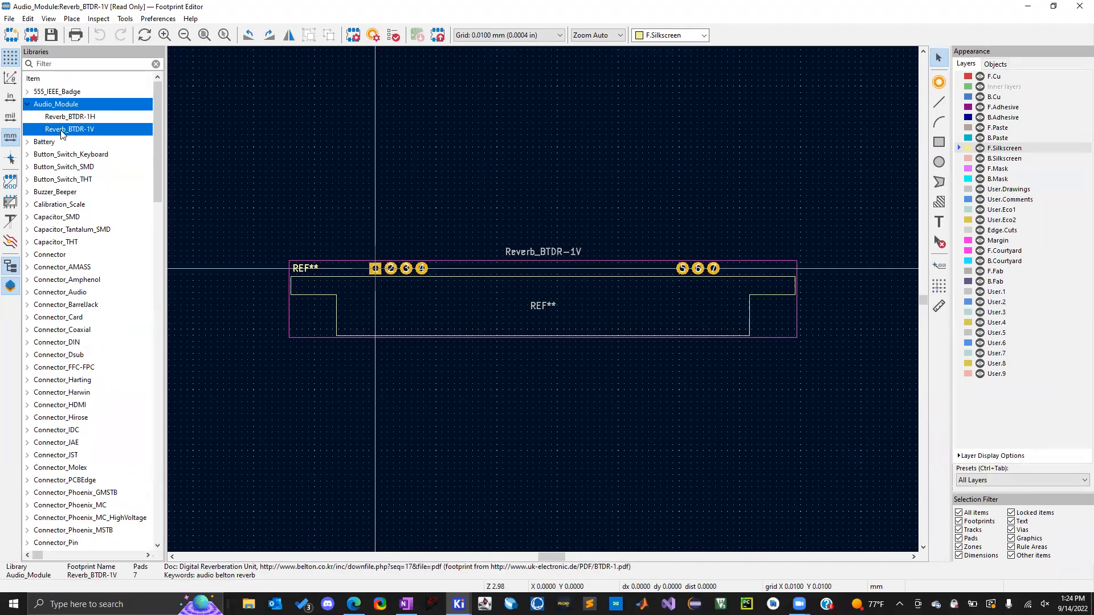
pyautogui.doubleClick(79, 117)
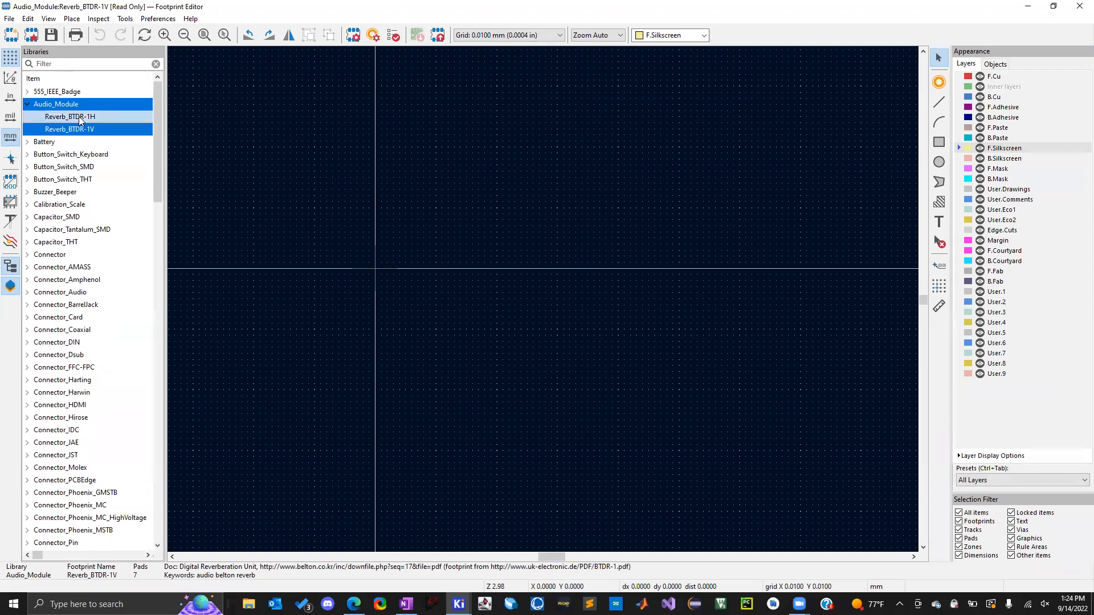
# View the BatteryHolder_Bulgin_BX0036_1xC and BatteryHolder_Keystone_103_1x20mm footprints in the Battery library, and collapse the expanded libraries.
pyautogui.doubleClick(54, 143)
pyautogui.doubleClick(55, 155)
pyautogui.doubleClick(56, 179)
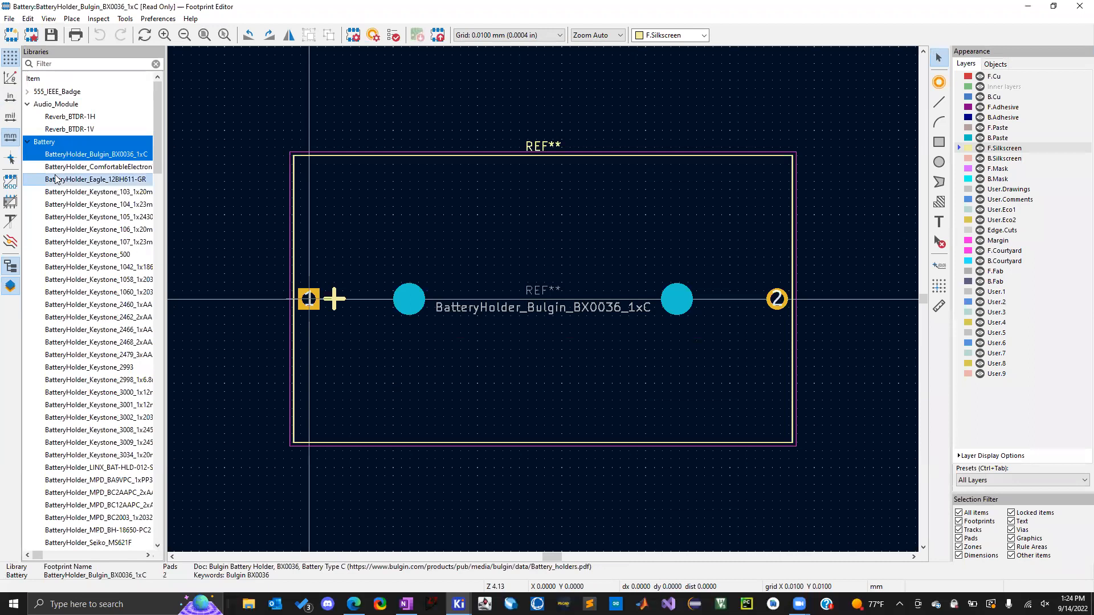
pyautogui.doubleClick(55, 193)
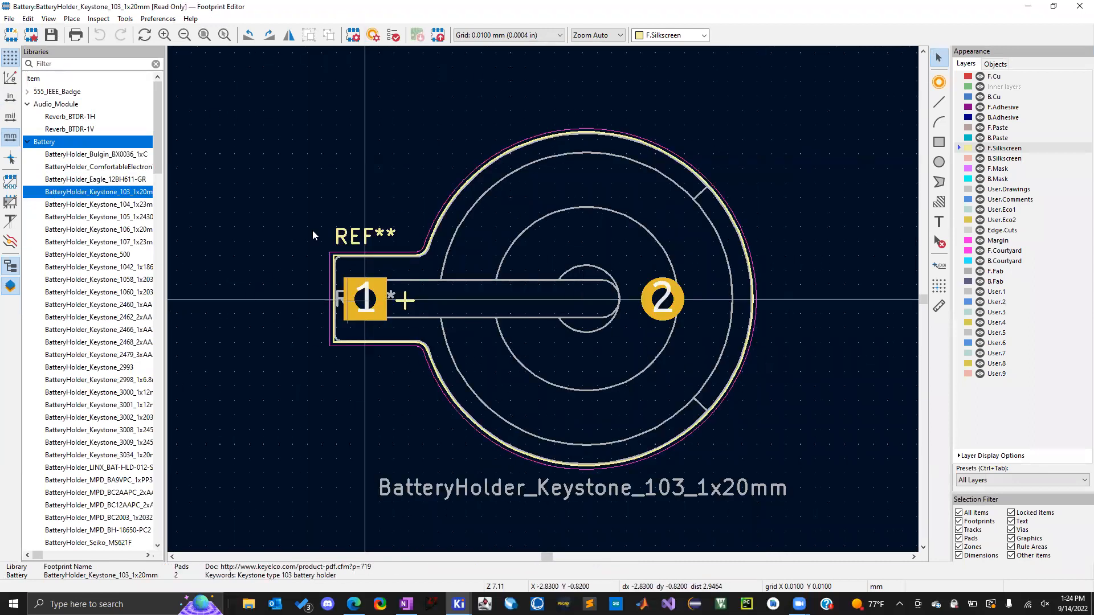
pyautogui.click(32, 143)
# Locate digikey-footprints in the library list and start adding an existing footprint library to the Global library table.
pyautogui.scroll(-1, 32, 111)
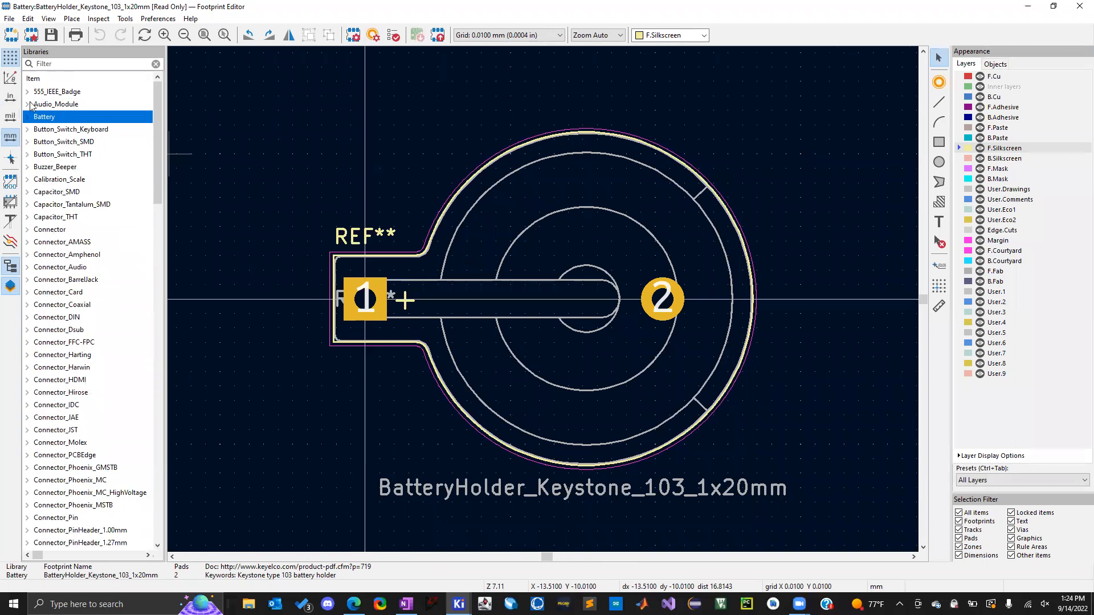
pyautogui.scroll(-2, 82, 268)
pyautogui.scroll(-14, 81, 268)
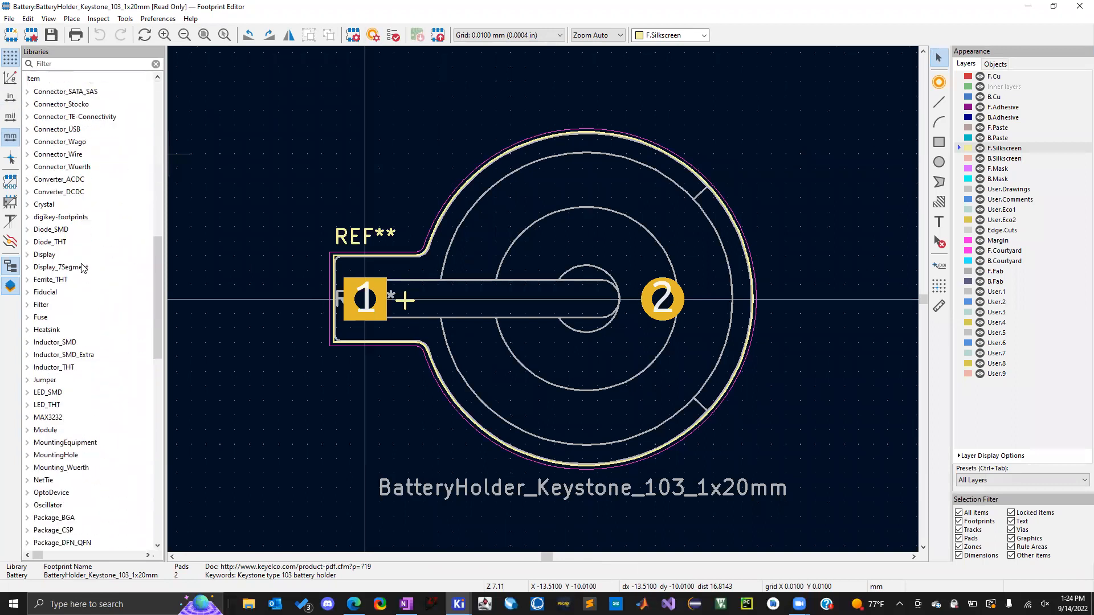
pyautogui.click(48, 217)
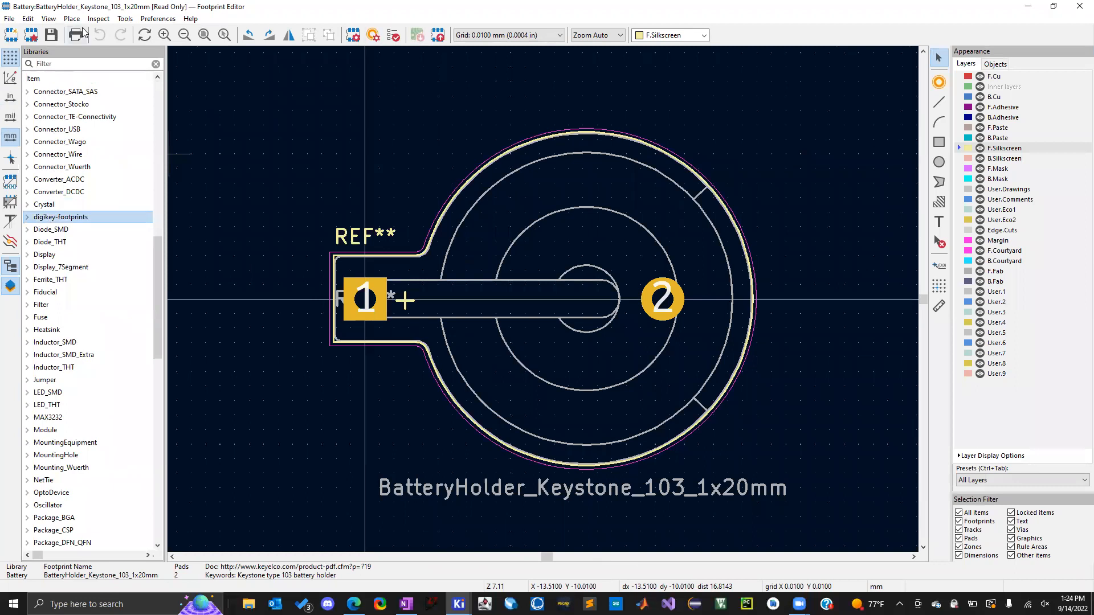
pyautogui.click(9, 20)
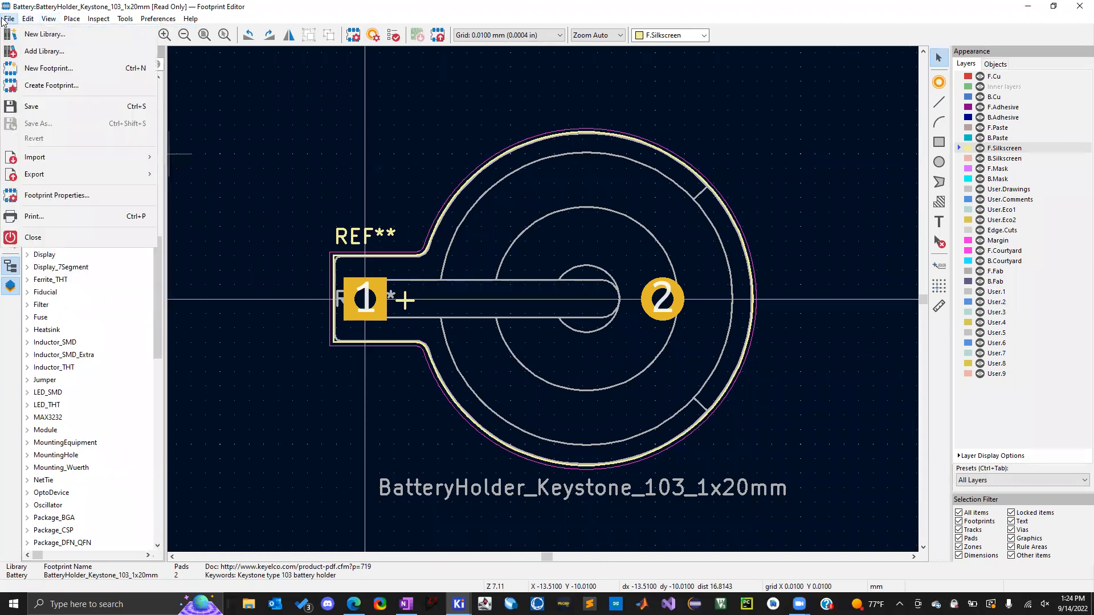
pyautogui.click(34, 52)
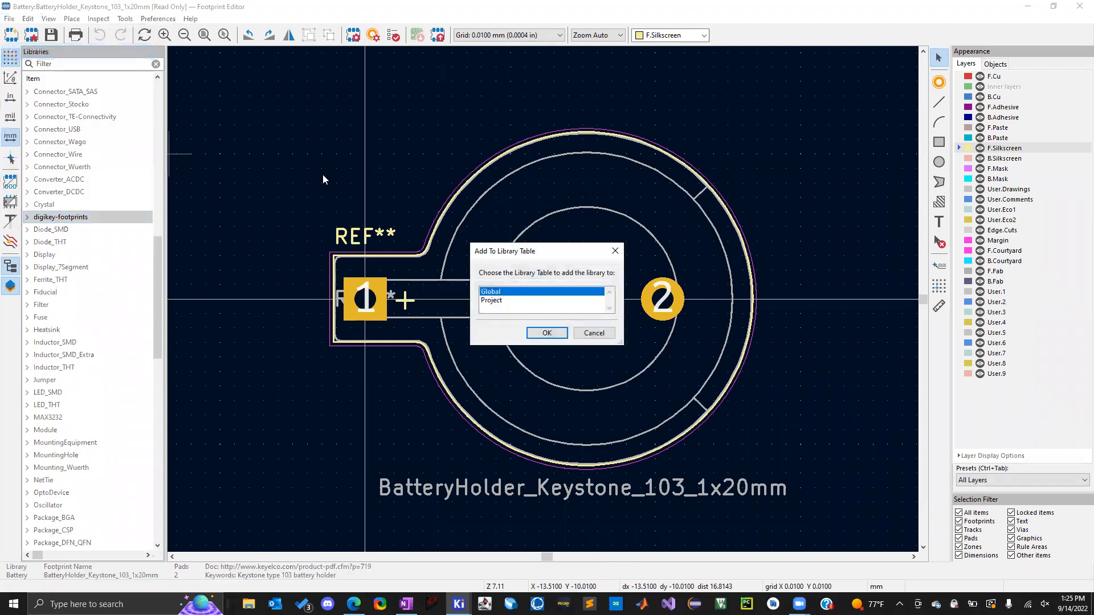
pyautogui.click(486, 302)
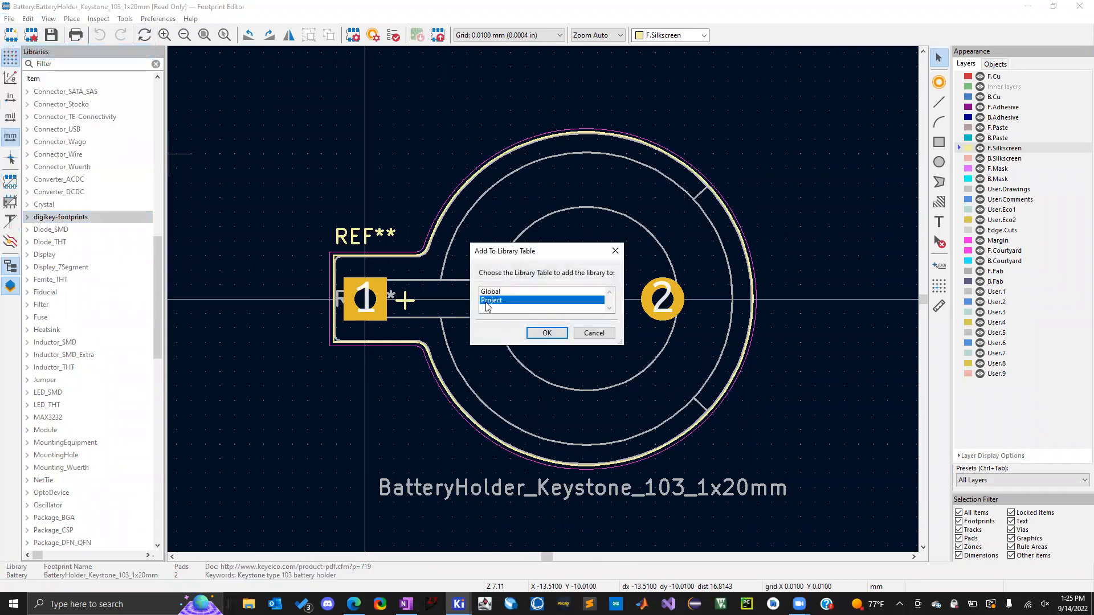
pyautogui.click(505, 292)
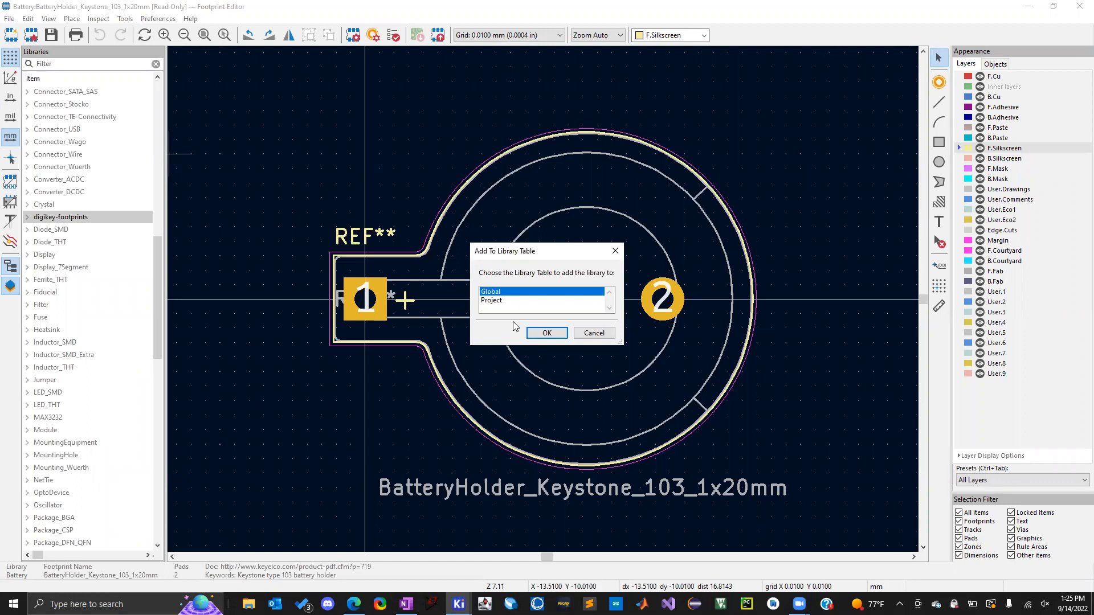
pyautogui.click(511, 300)
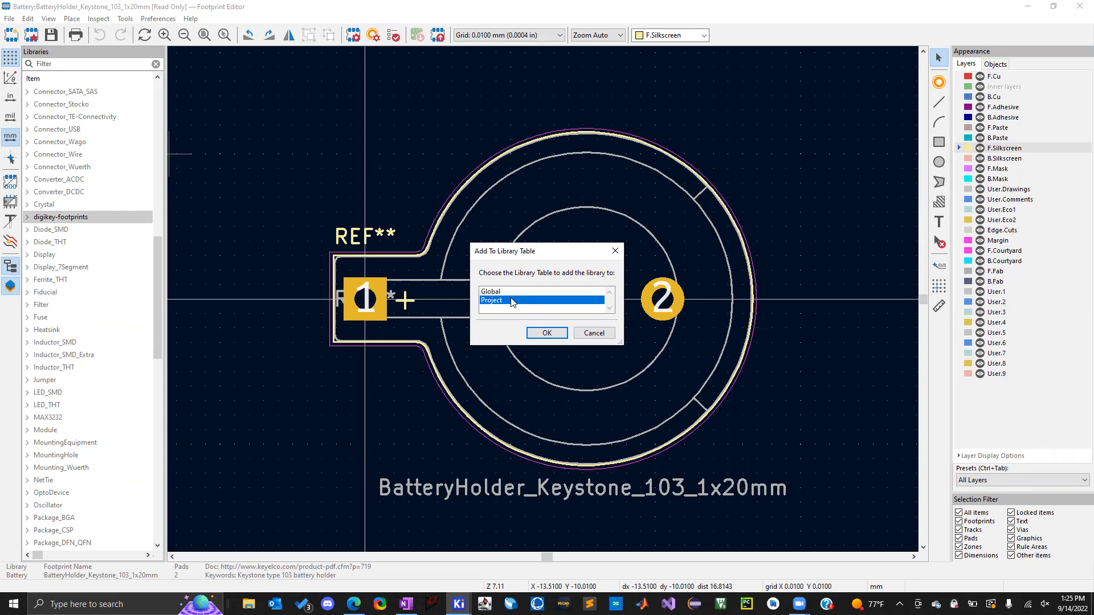
pyautogui.click(502, 292)
pyautogui.click(536, 333)
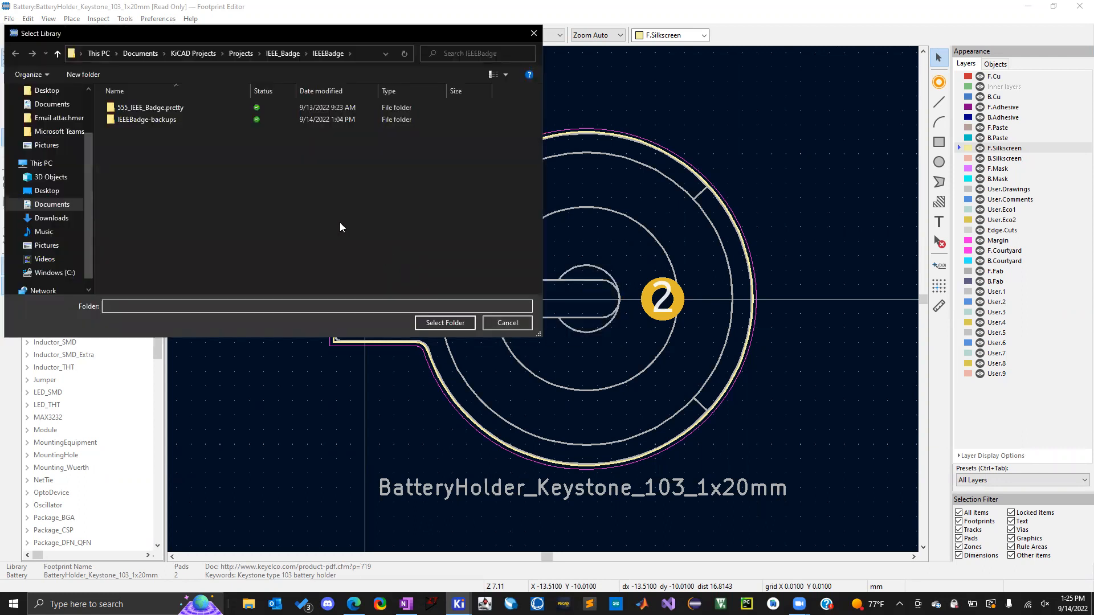
# Browse to the digikey-kicad-library-master folder under KiCAD Projects, Imported Libraries, Digi-Key.
pyautogui.click(58, 55)
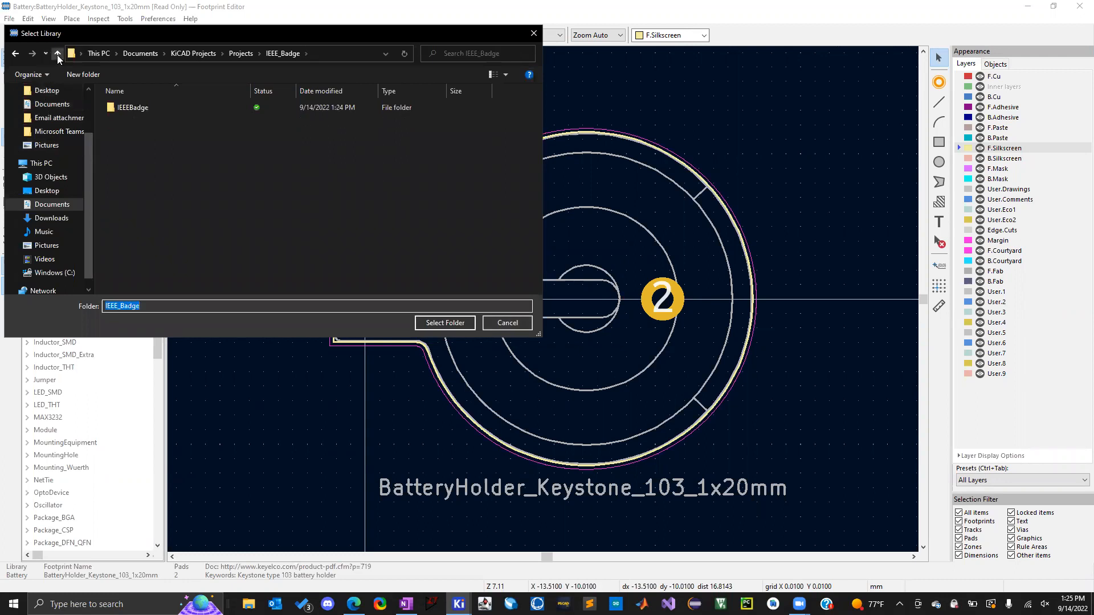
pyautogui.click(57, 55)
pyautogui.click(57, 55)
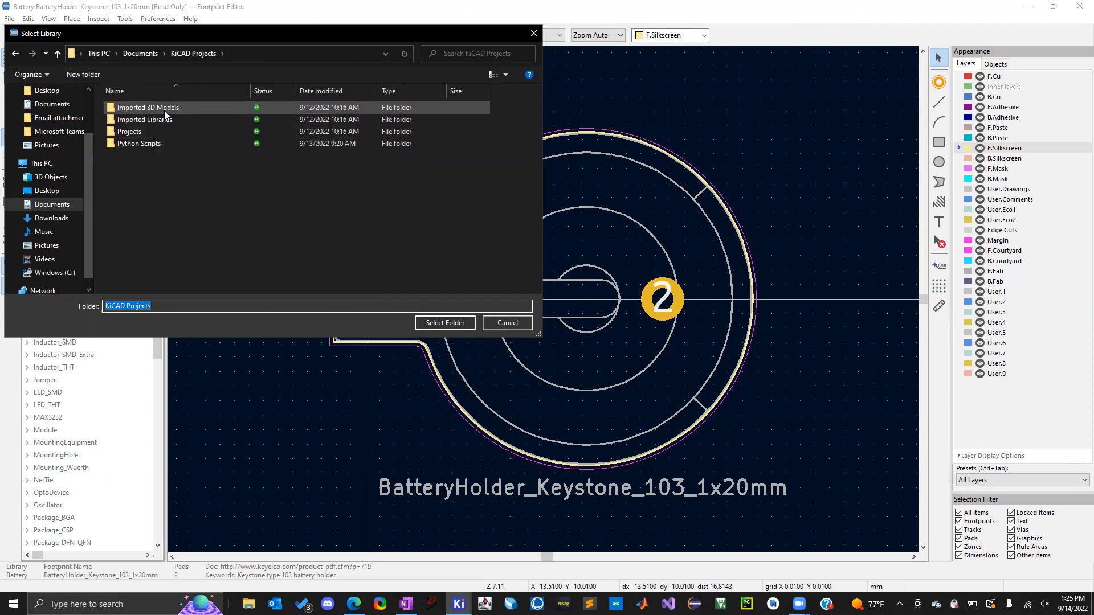
pyautogui.doubleClick(162, 119)
pyautogui.doubleClick(147, 132)
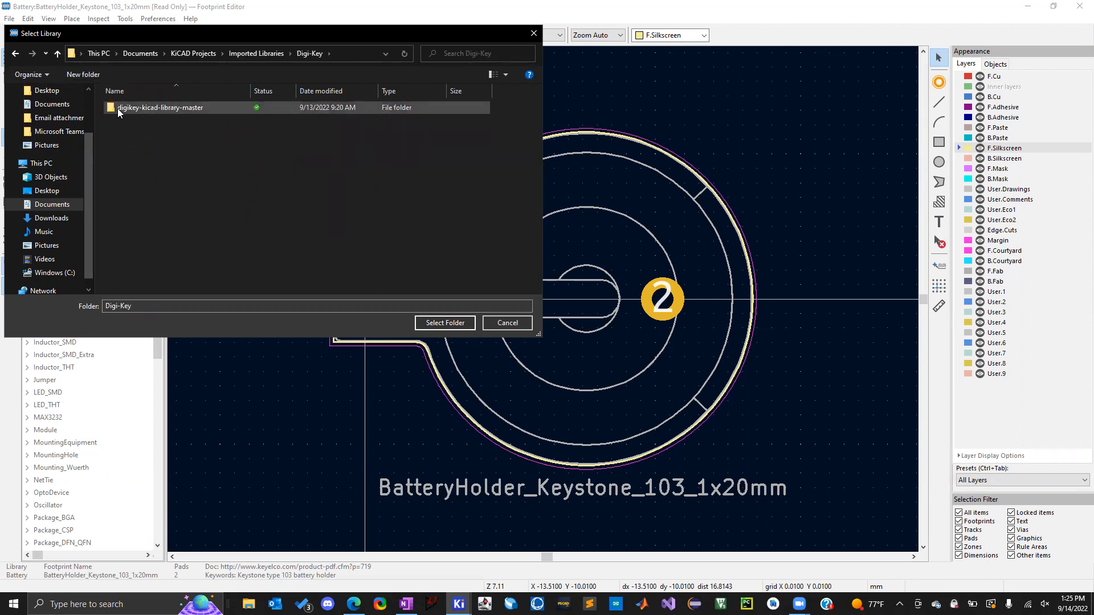
pyautogui.click(121, 111)
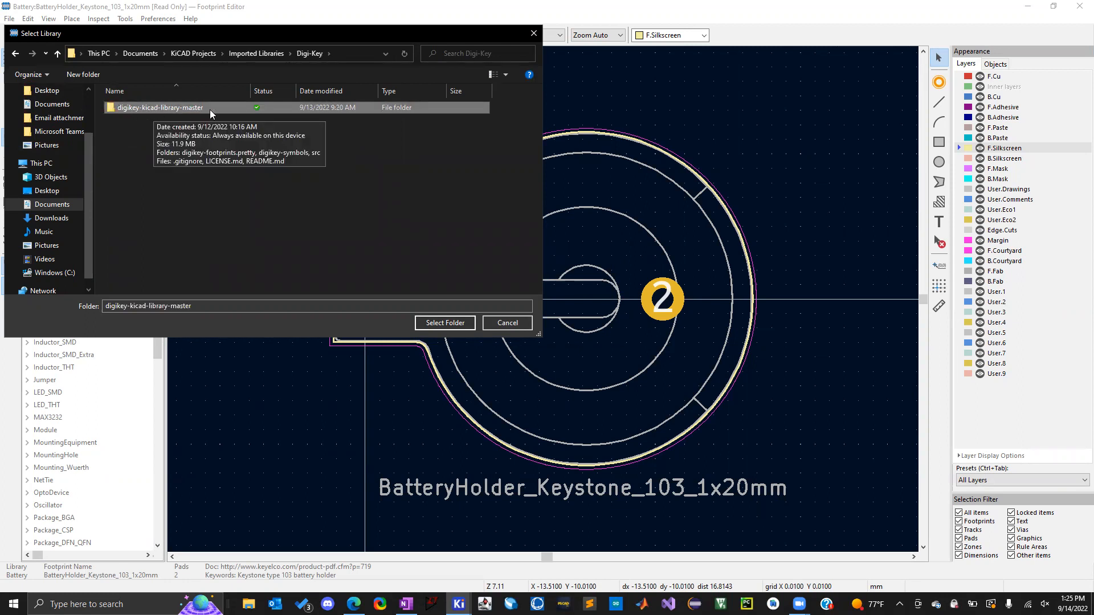
pyautogui.doubleClick(239, 108)
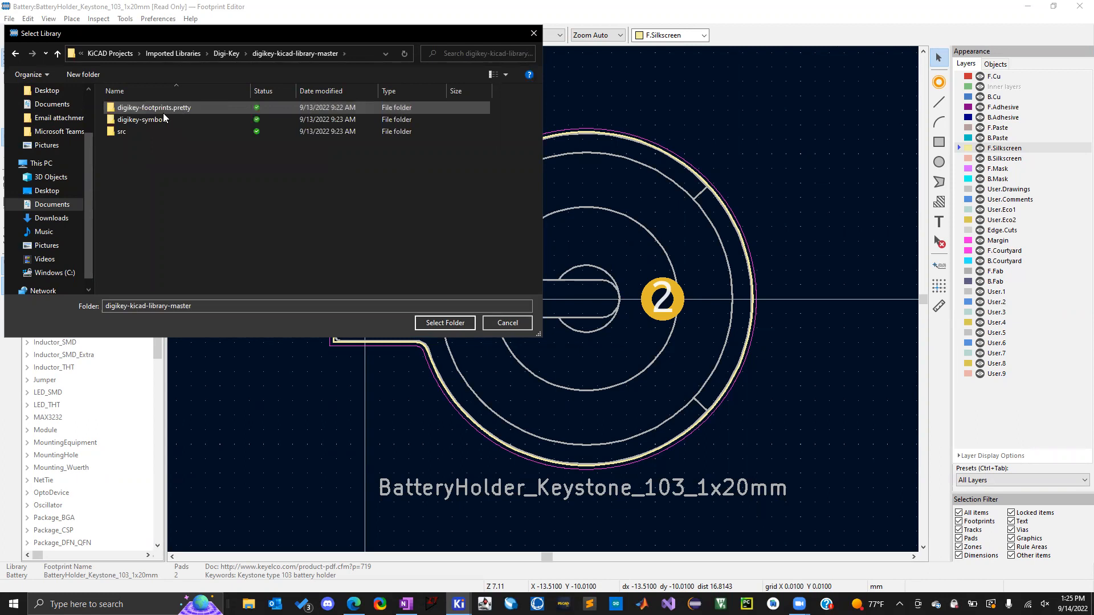
# Choose the digikey-footprints.pretty folder itself as the footprint library to add.
pyautogui.click(129, 110)
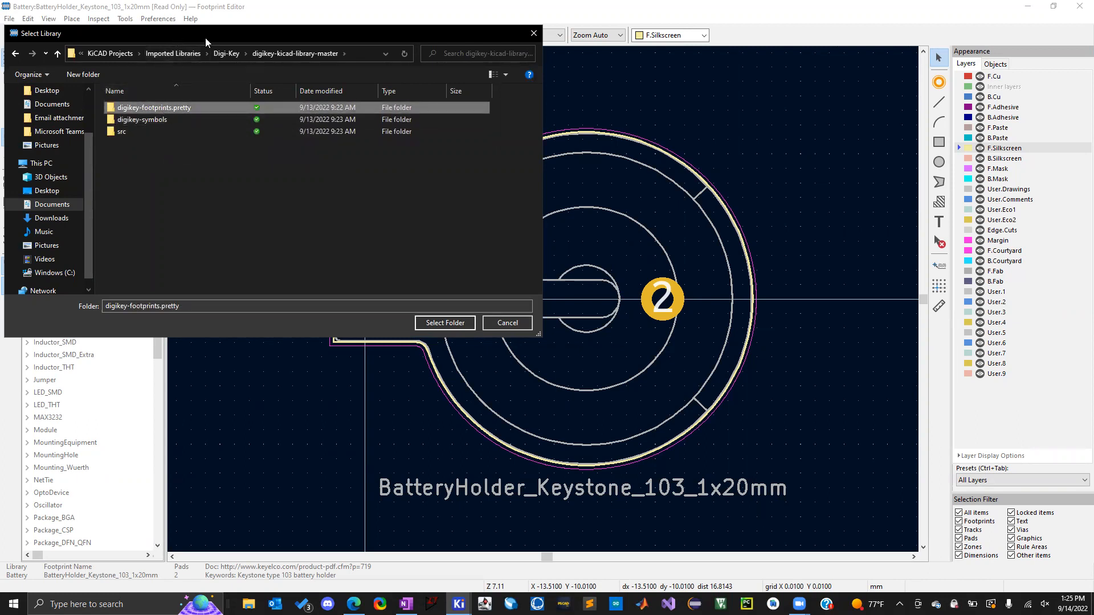
pyautogui.moveTo(205, 38); pyautogui.dragTo(398, 65)
pyautogui.doubleClick(319, 138)
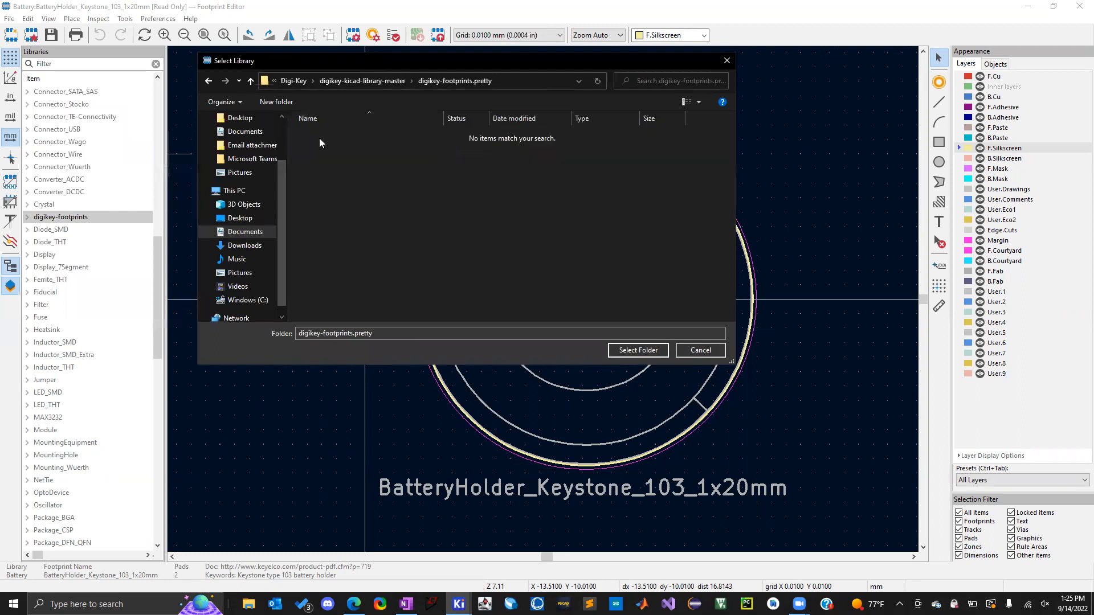
pyautogui.click(251, 80)
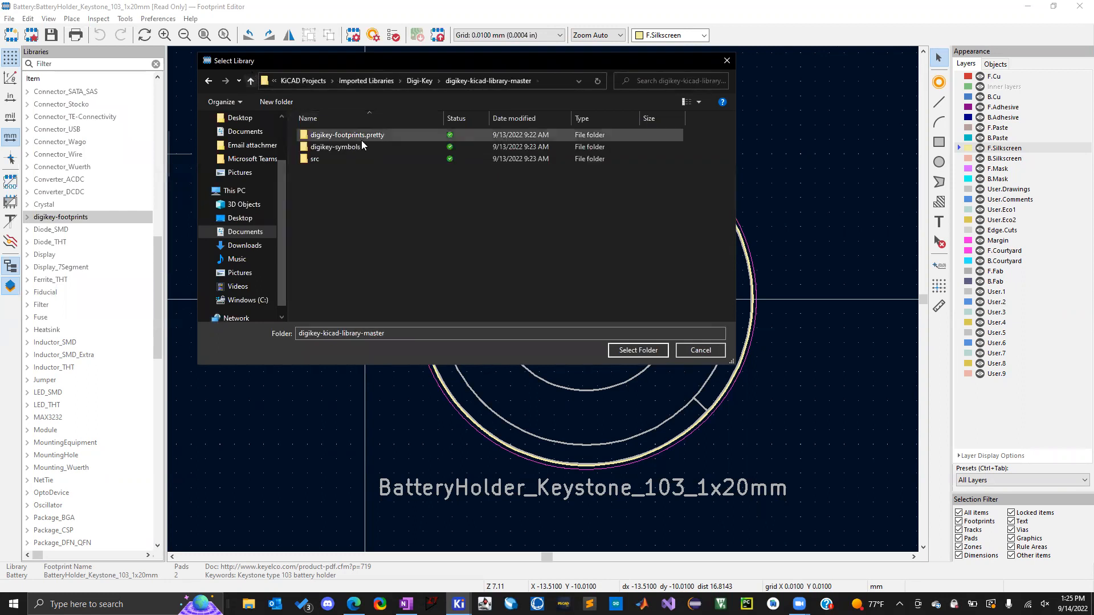
pyautogui.click(319, 138)
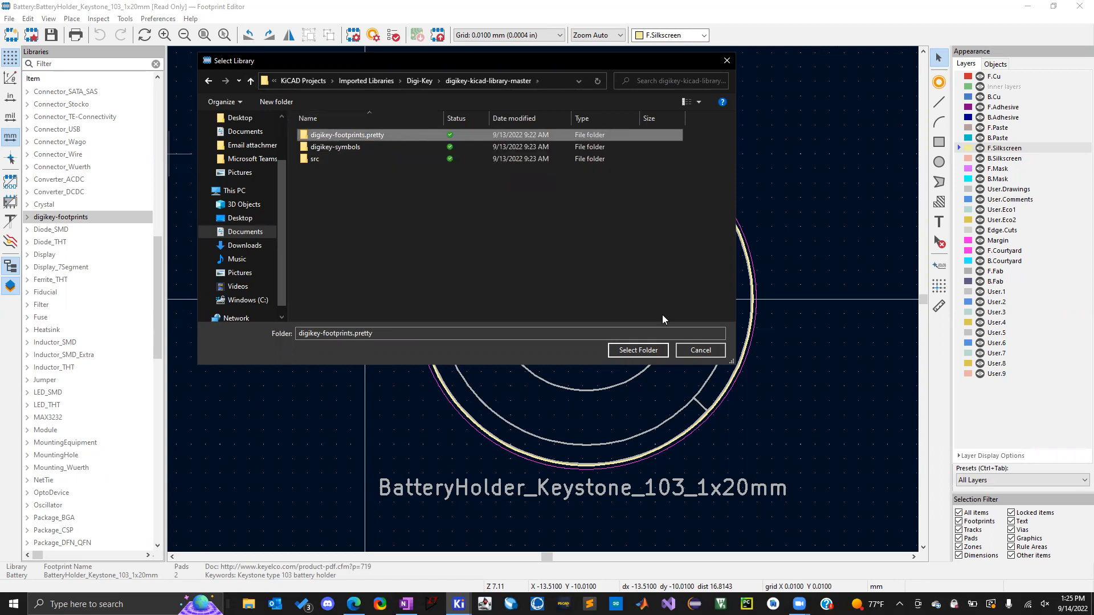
pyautogui.click(624, 351)
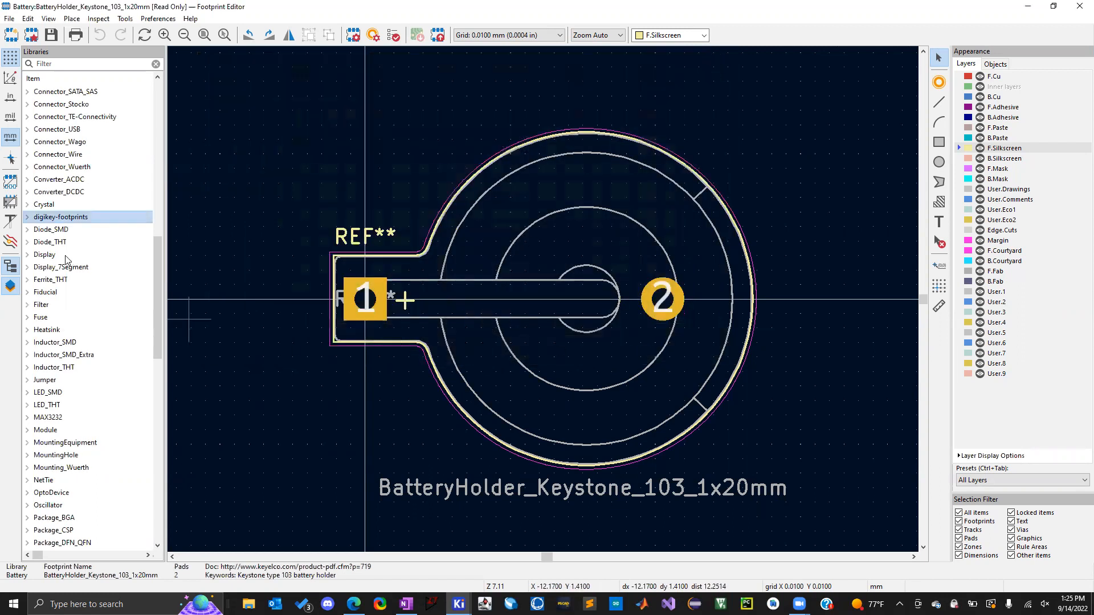
# Expand the digikey-footprints library and view its 0603 and 3-SIP_Module_TM1000Q footprints.
pyautogui.click(27, 217)
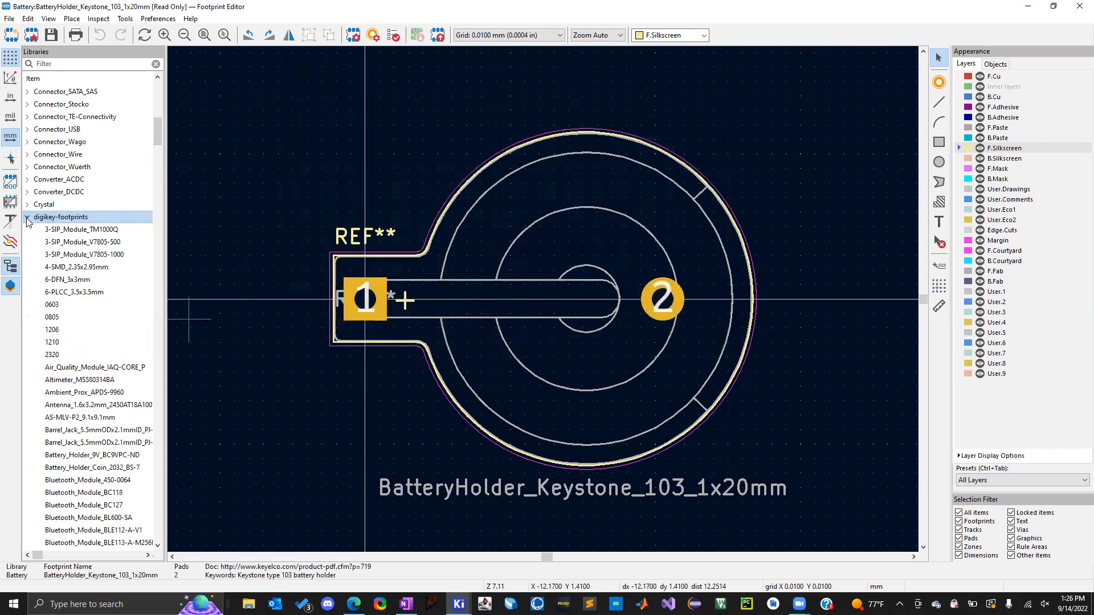
pyautogui.click(57, 230)
pyautogui.click(57, 265)
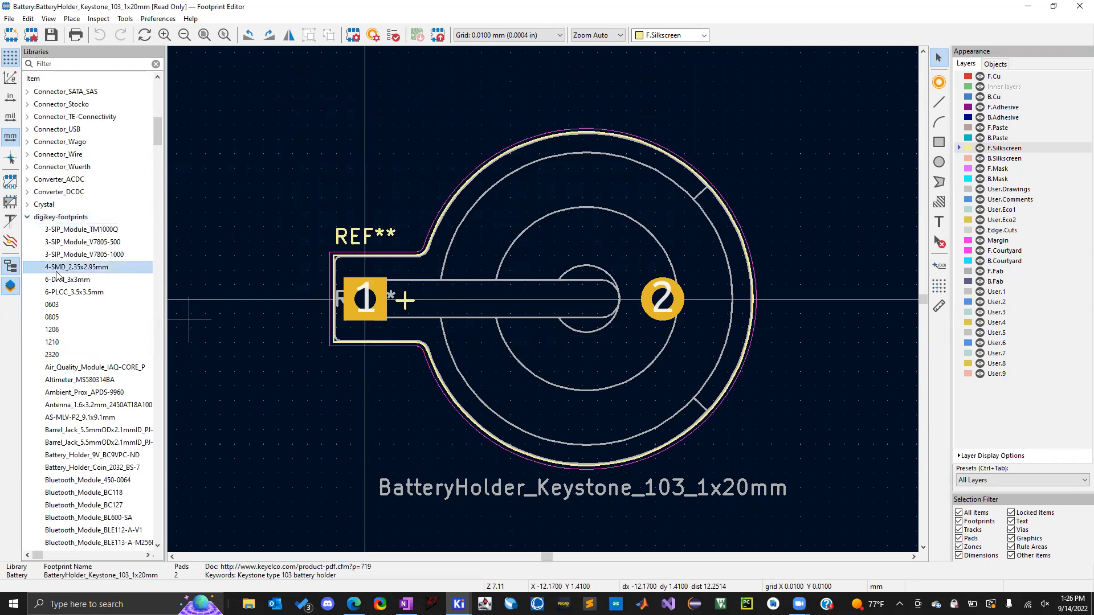
pyautogui.click(56, 313)
pyautogui.doubleClick(61, 304)
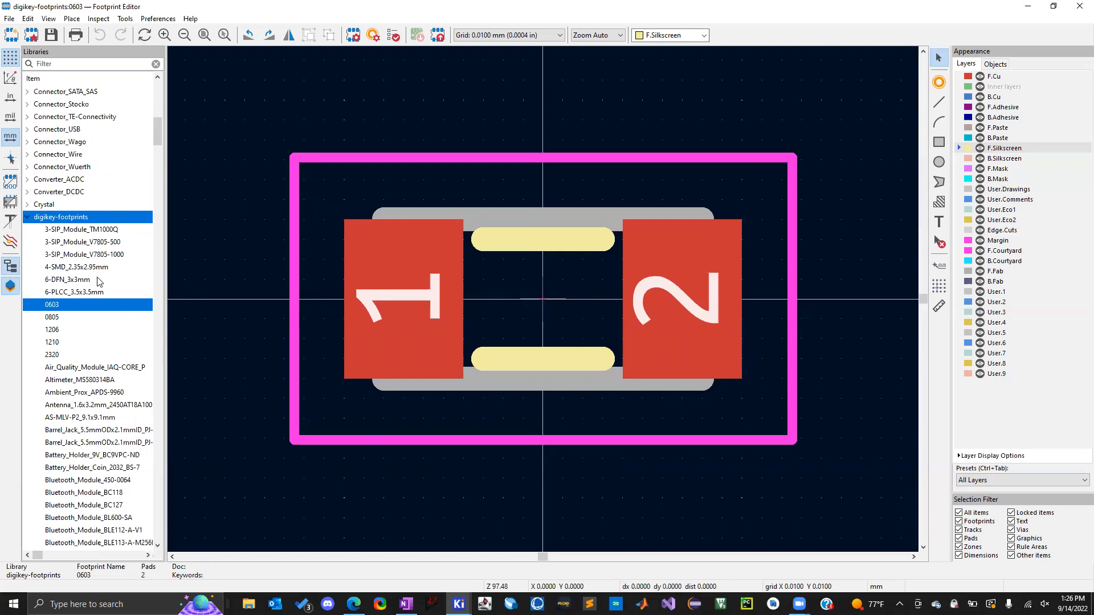
pyautogui.doubleClick(74, 230)
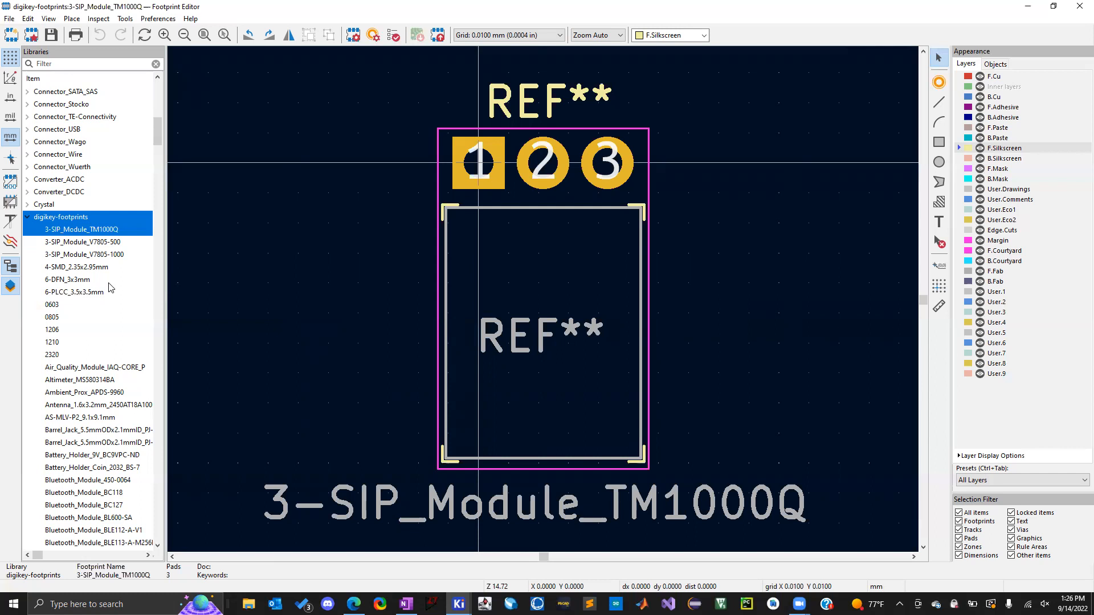
# Review the nickname and library path of the digikey-footprints entry in the global footprint library table.
pyautogui.click(11, 20)
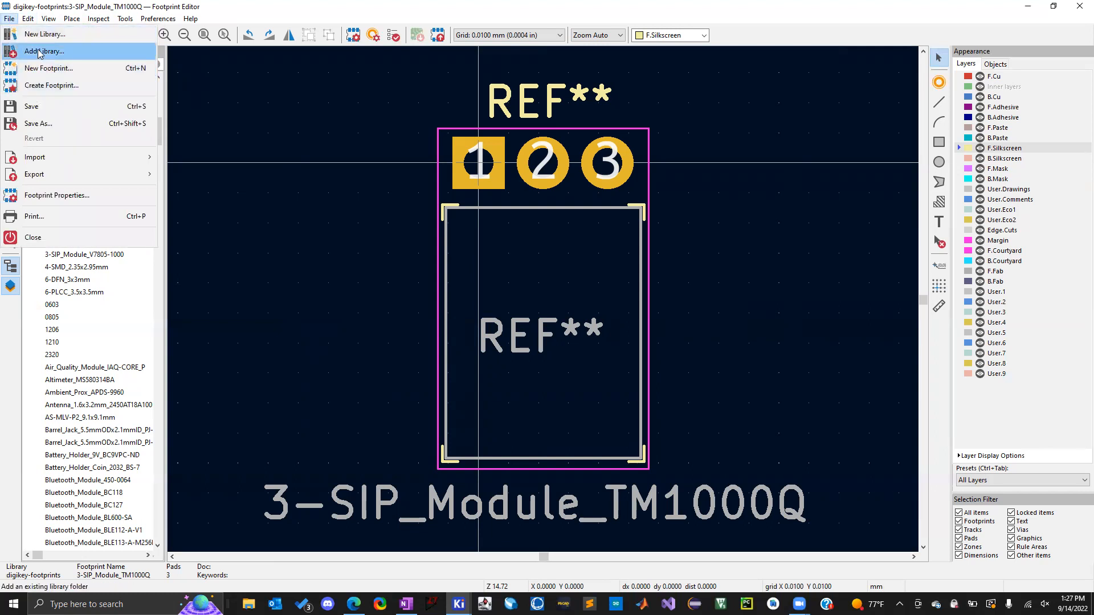
pyautogui.click(157, 19)
pyautogui.click(160, 51)
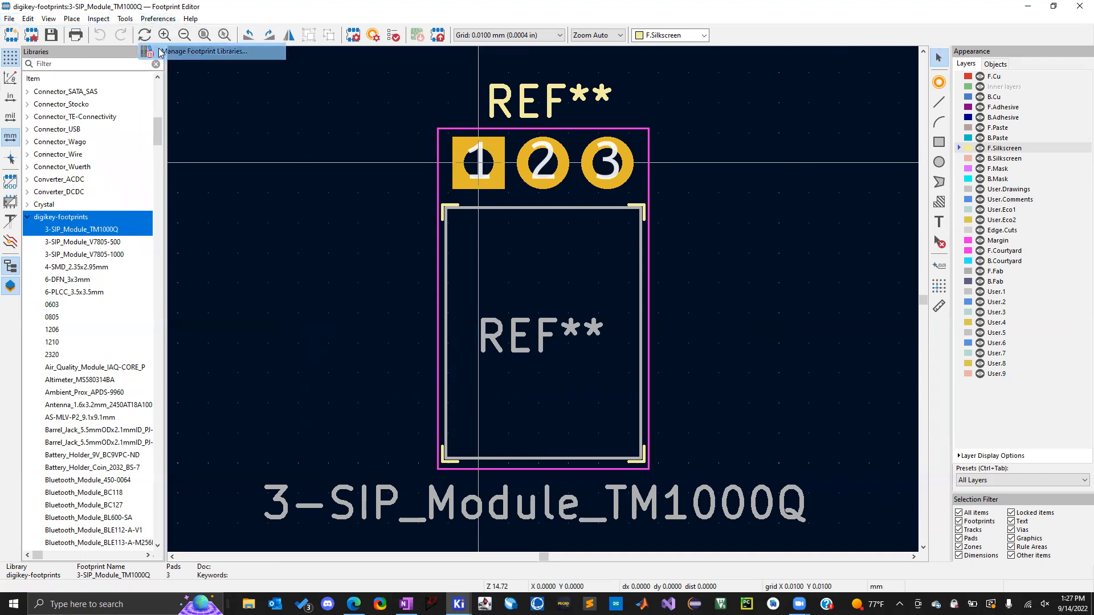
pyautogui.scroll(-15, 209, 258)
pyautogui.scroll(-15, 209, 258)
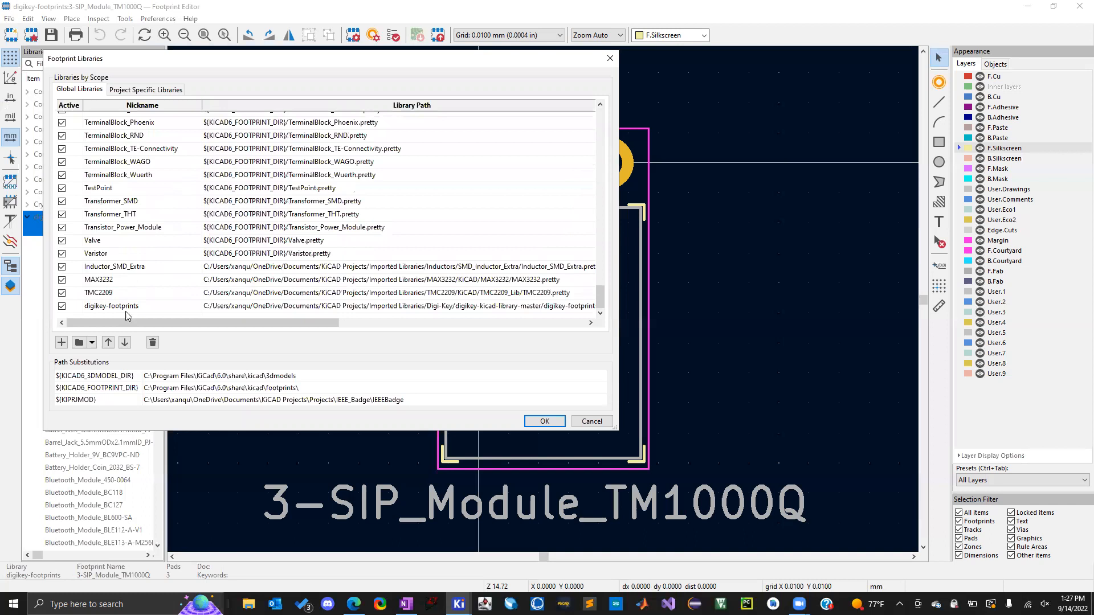
pyautogui.doubleClick(519, 306)
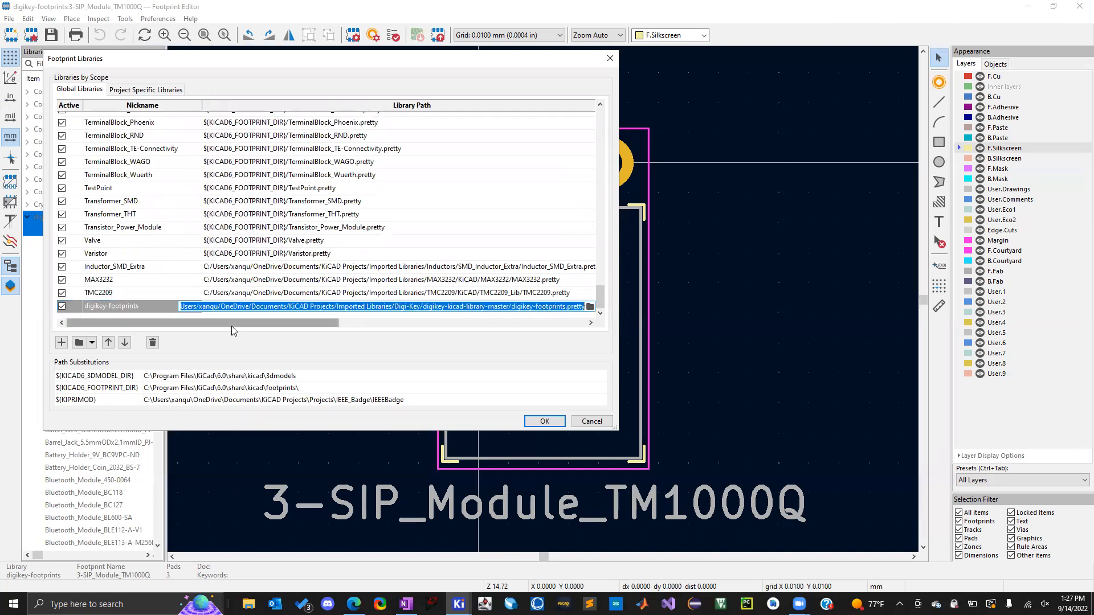
pyautogui.doubleClick(162, 305)
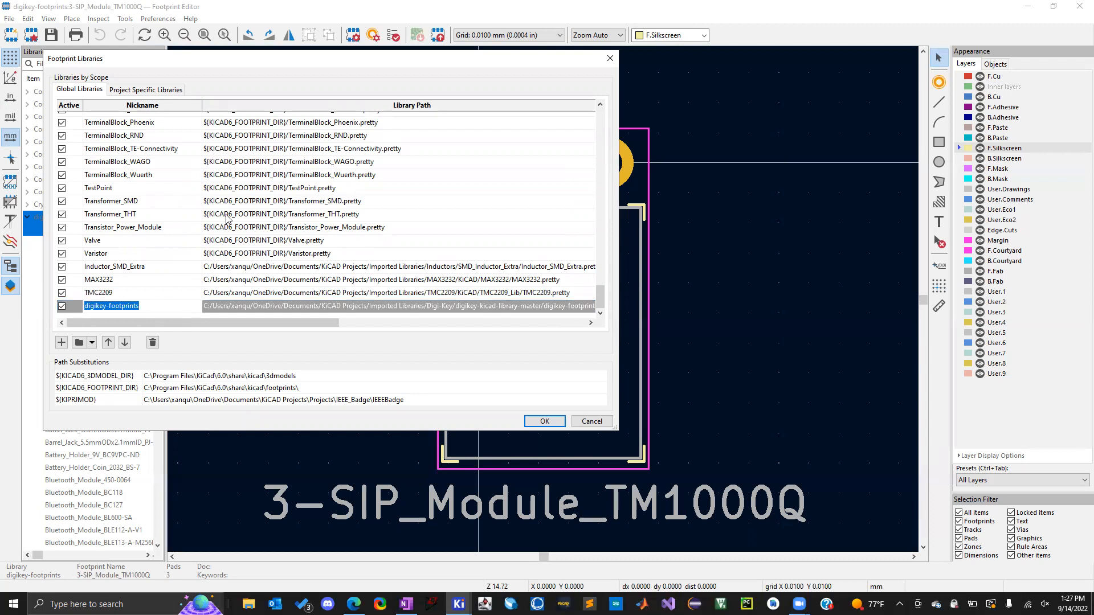
pyautogui.click(610, 58)
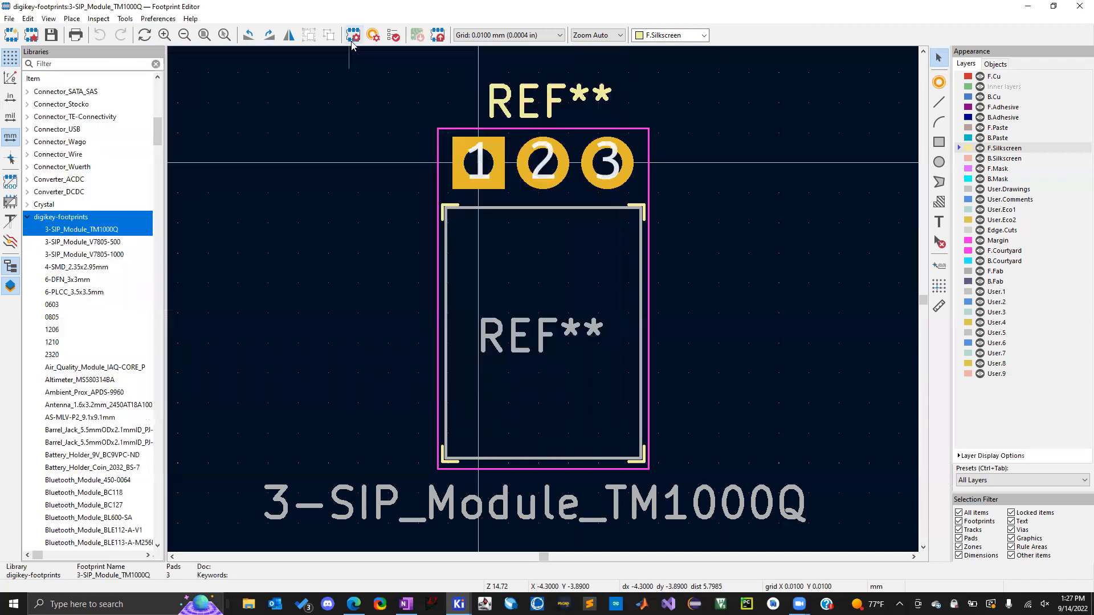
# Reselect the digikey-footprints.pretty folder as the library path of the digikey-footprints entry in the global table.
pyautogui.click(155, 18)
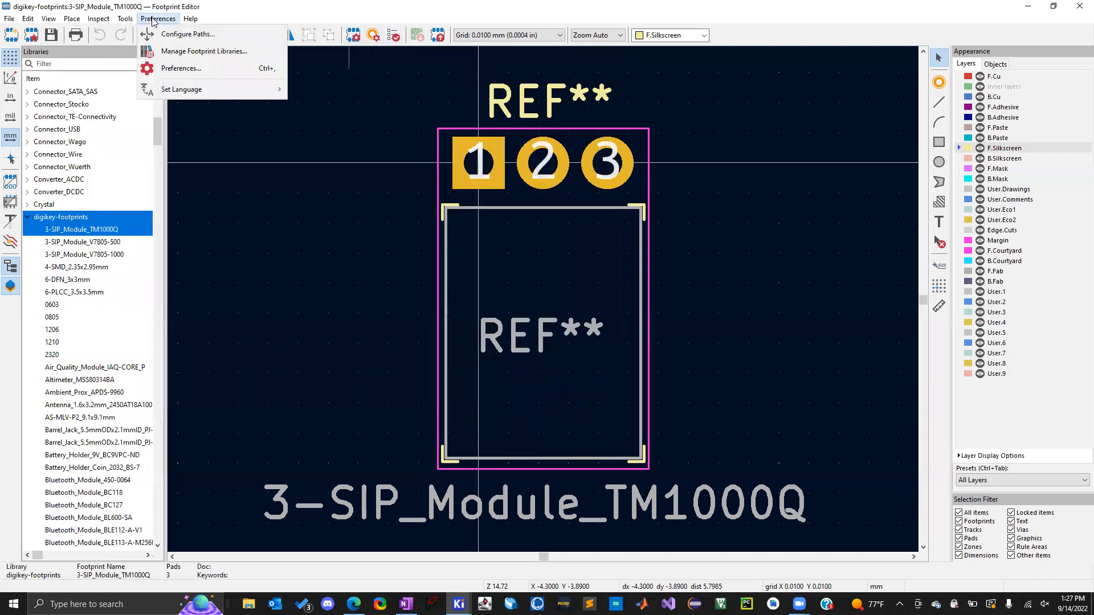
pyautogui.click(175, 51)
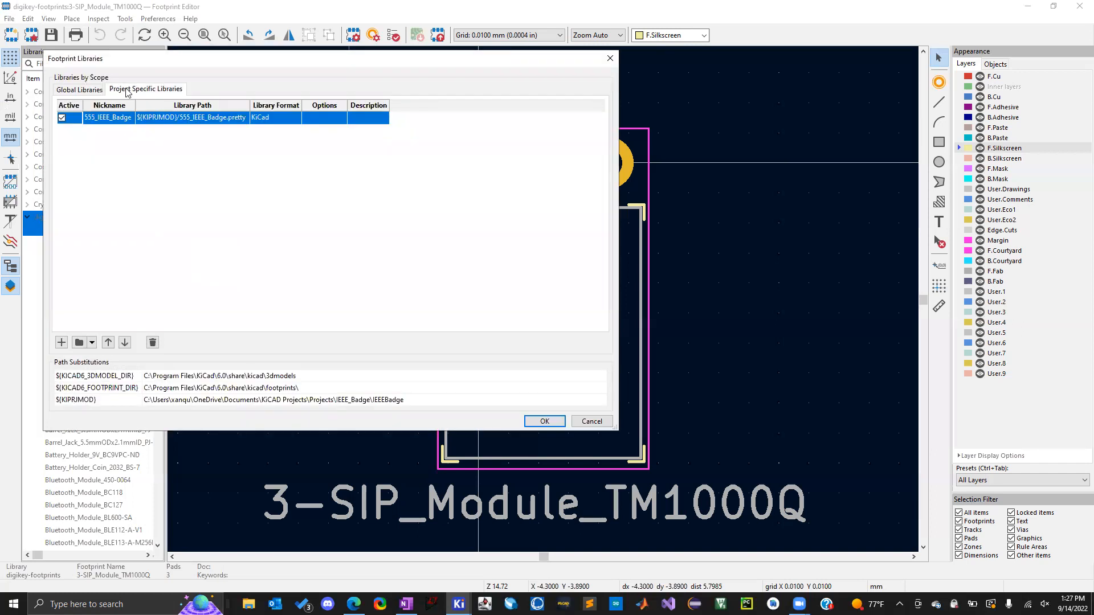
pyautogui.click(91, 93)
pyautogui.scroll(-20, 98, 134)
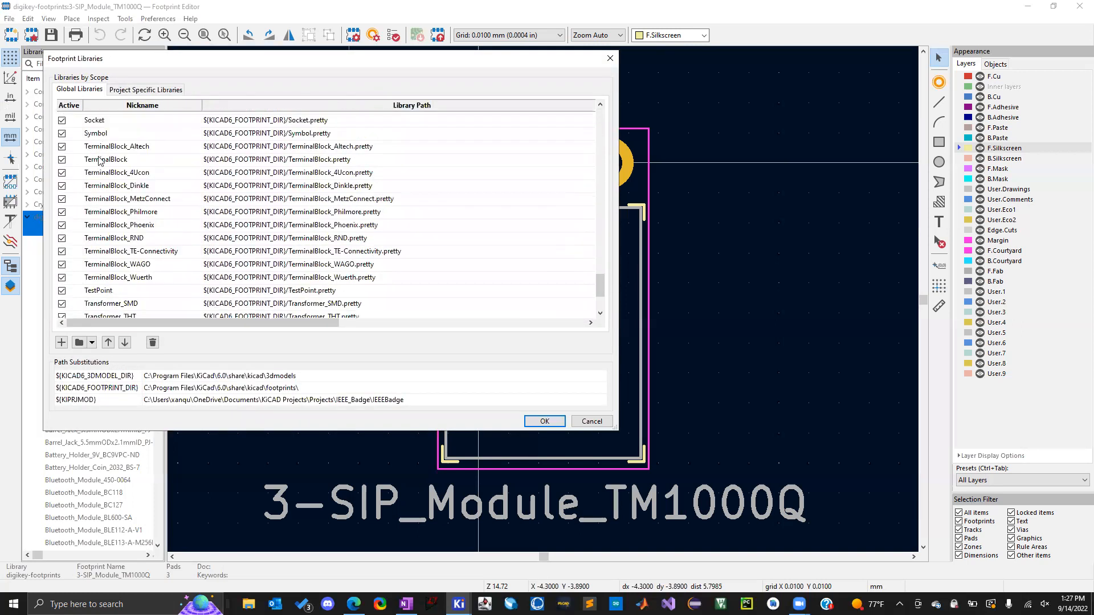
pyautogui.scroll(-3, 102, 162)
pyautogui.click(98, 308)
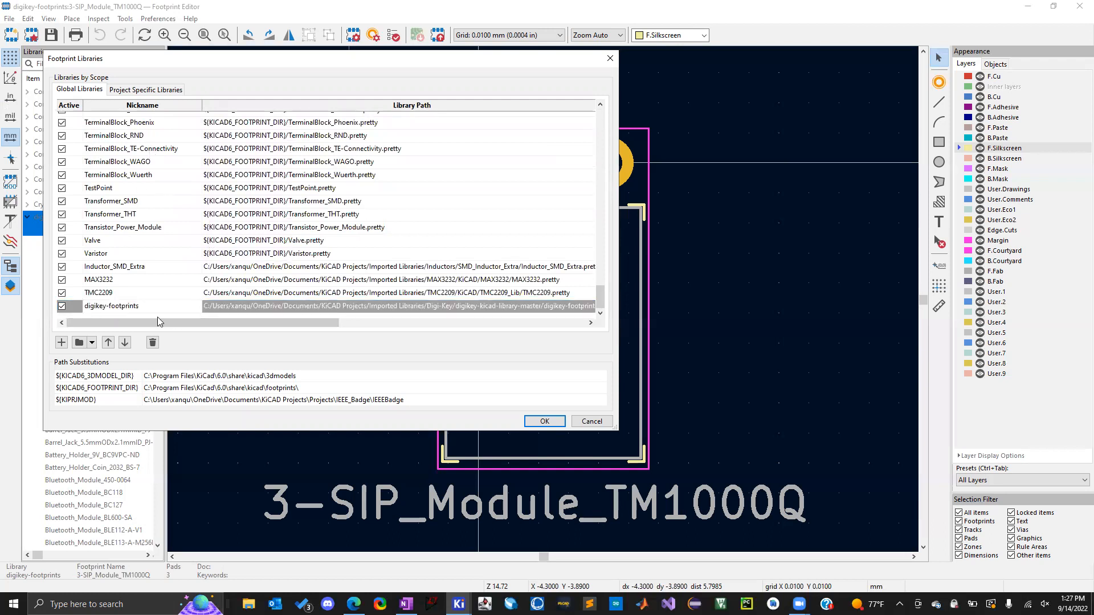
pyautogui.click(106, 315)
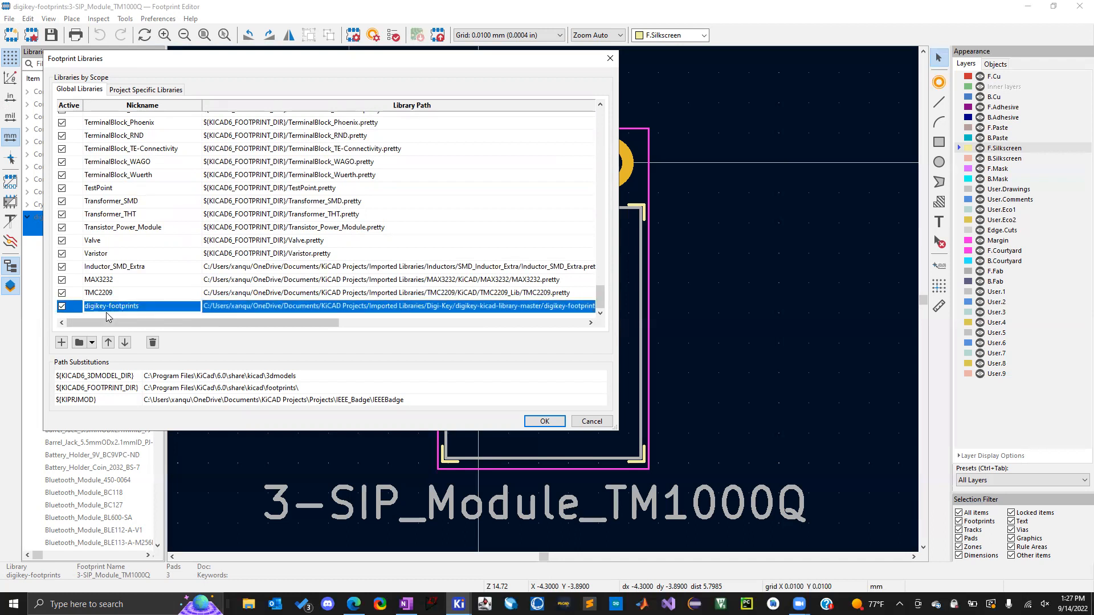
pyautogui.doubleClick(240, 307)
pyautogui.click(589, 308)
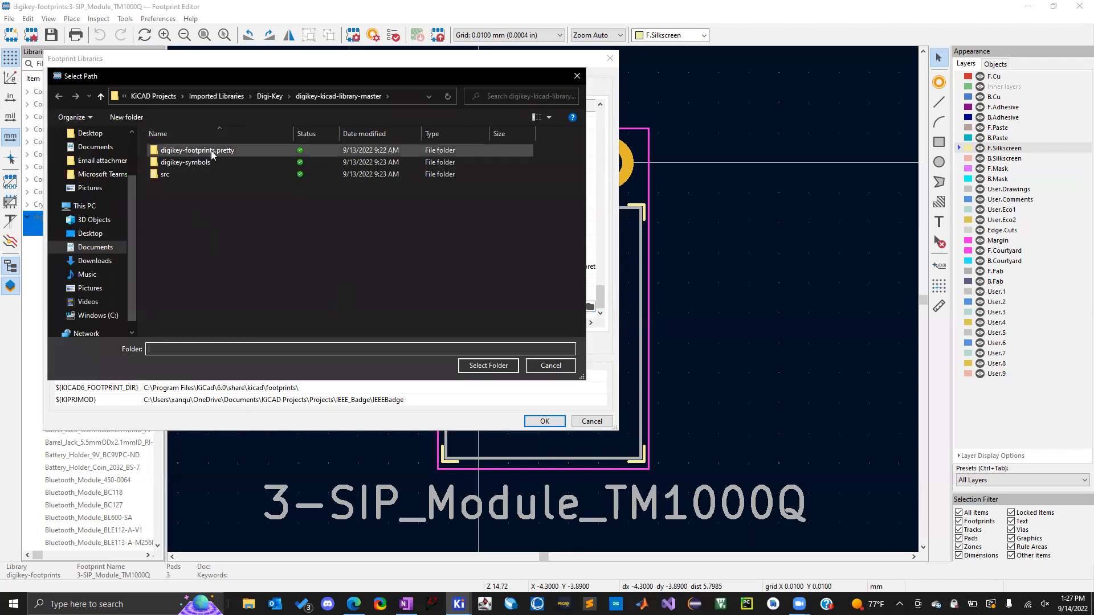
pyautogui.click(211, 151)
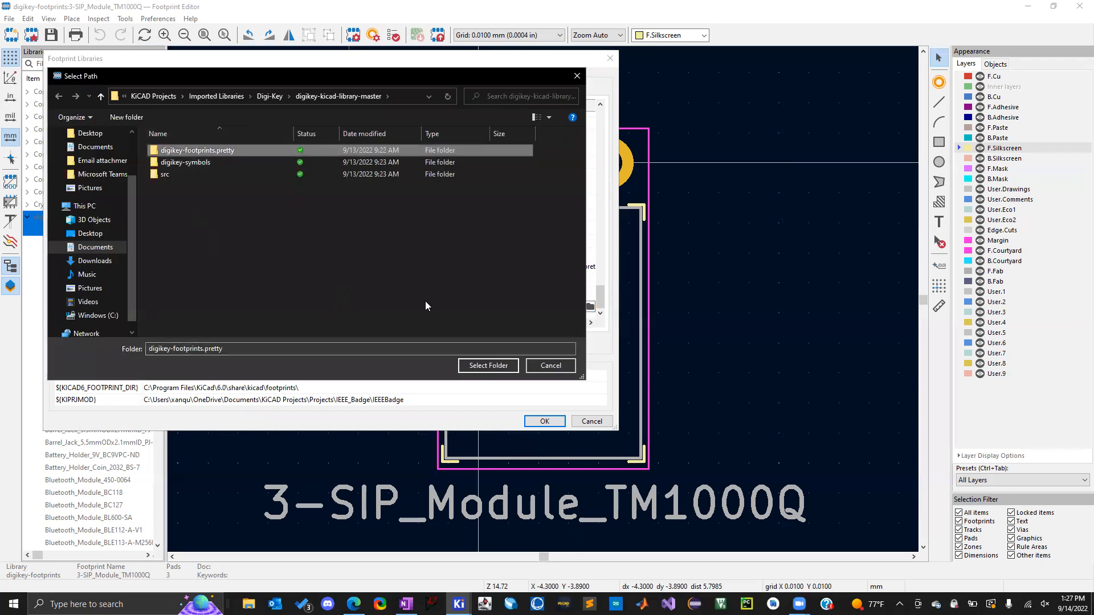
pyautogui.click(489, 366)
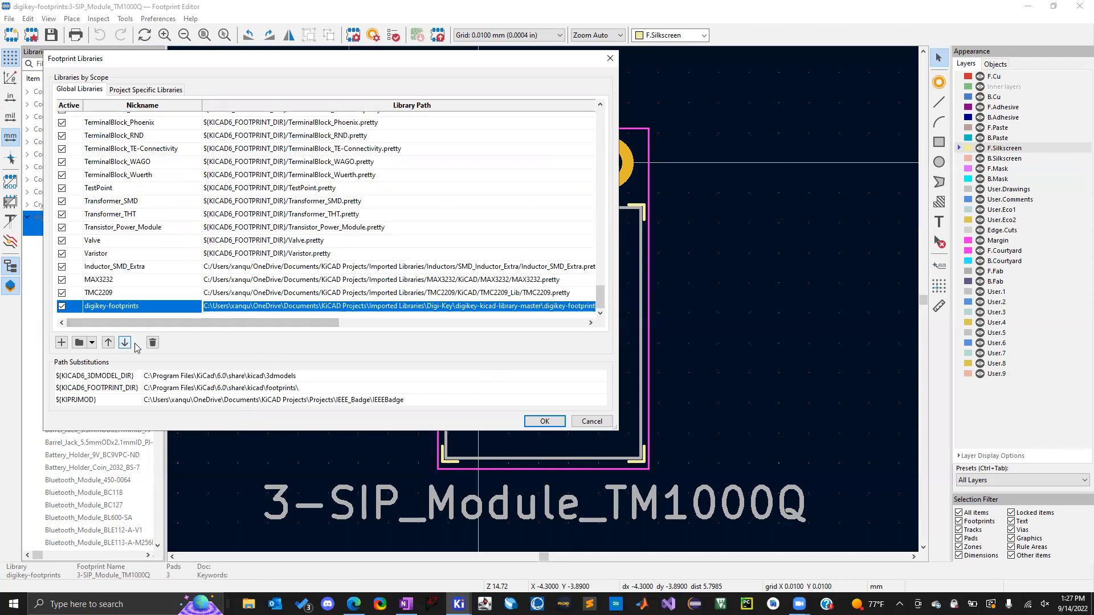
# Remove the digikey-footprints library from the global table and apply the change.
pyautogui.click(152, 342)
pyautogui.click(543, 421)
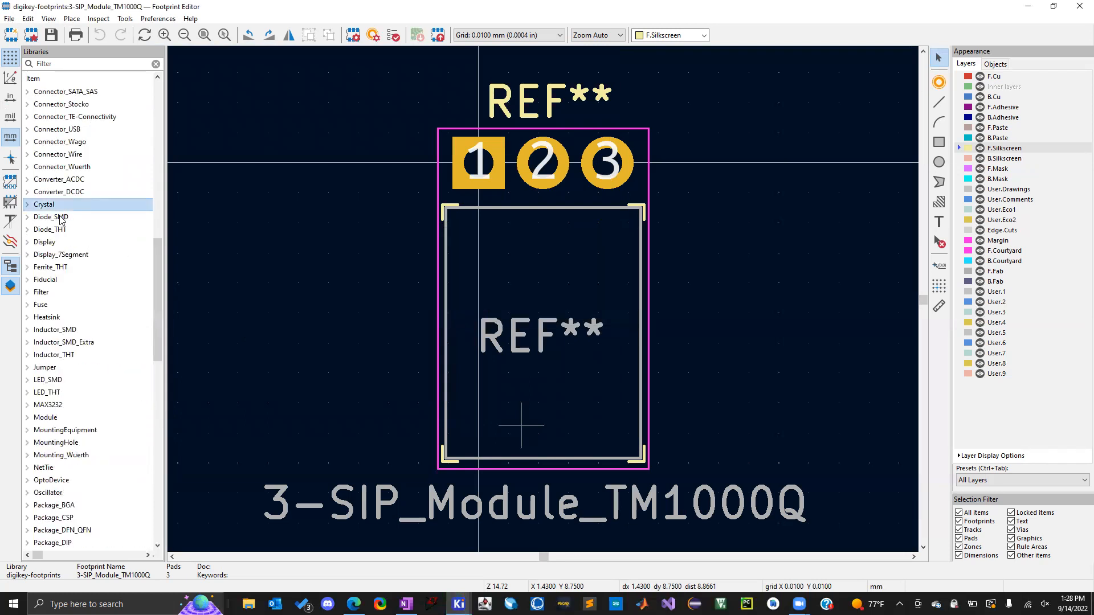
pyautogui.click(61, 218)
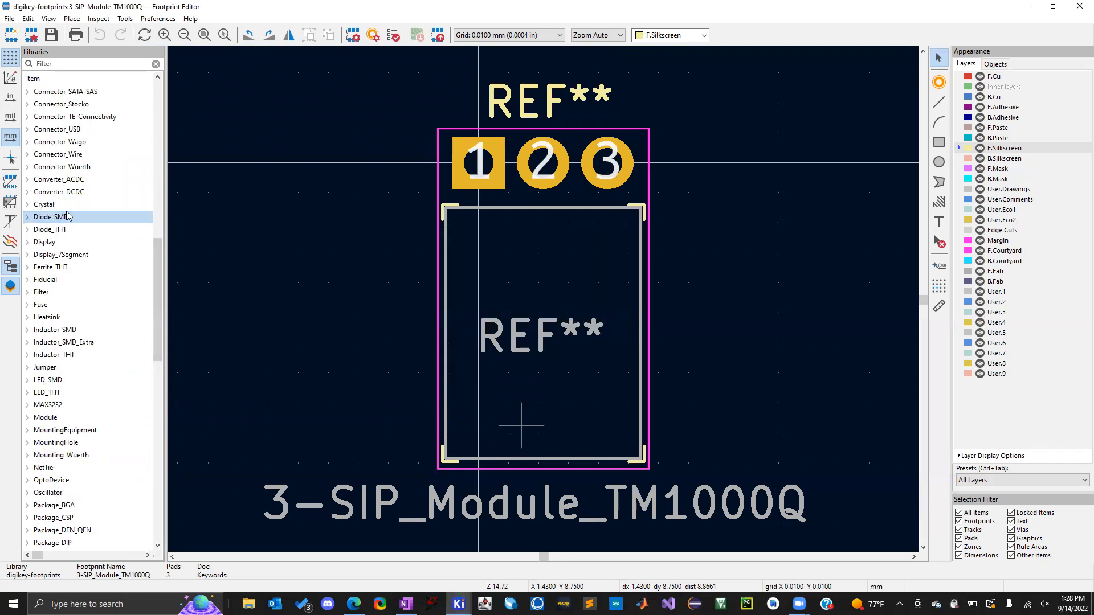
# Add the digikey-footprints.pretty folder from digikey-kicad-library-master to the global footprint library table as an existing library.
pyautogui.click(27, 18)
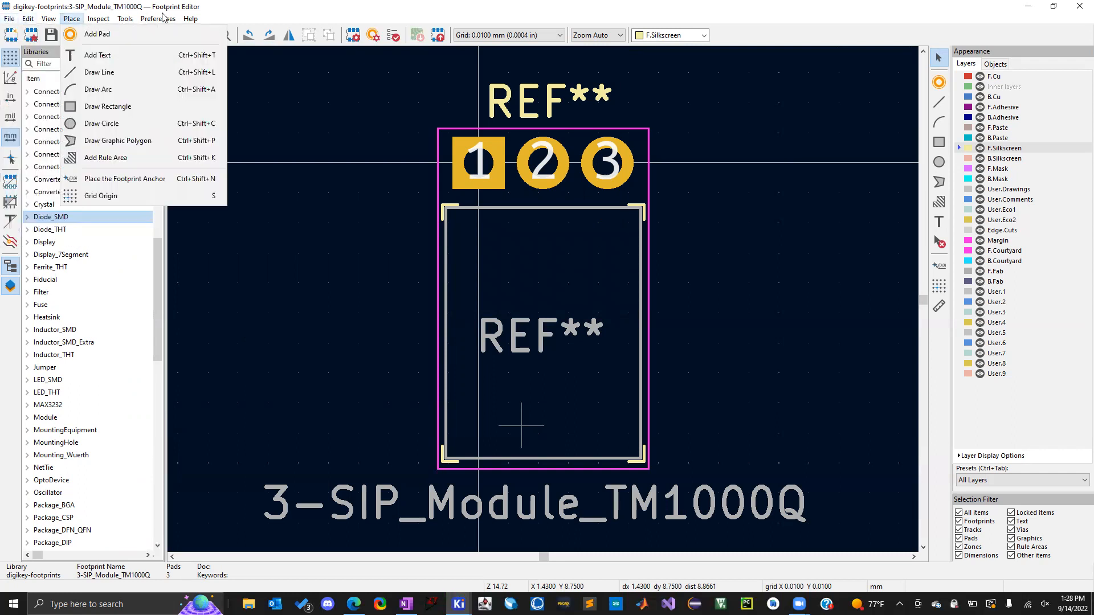
pyautogui.click(188, 46)
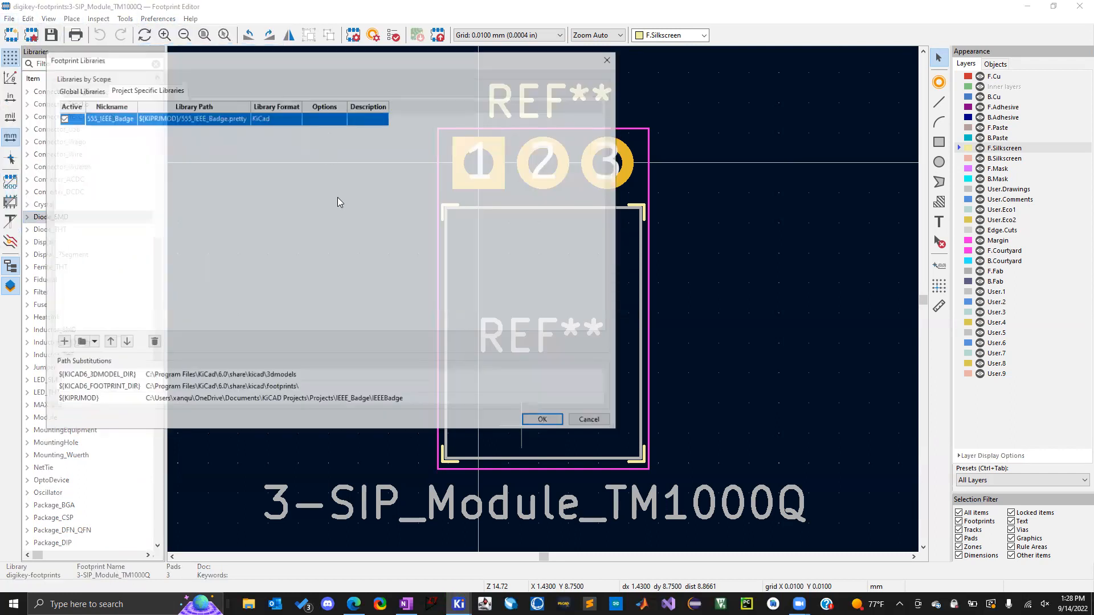
pyautogui.click(73, 90)
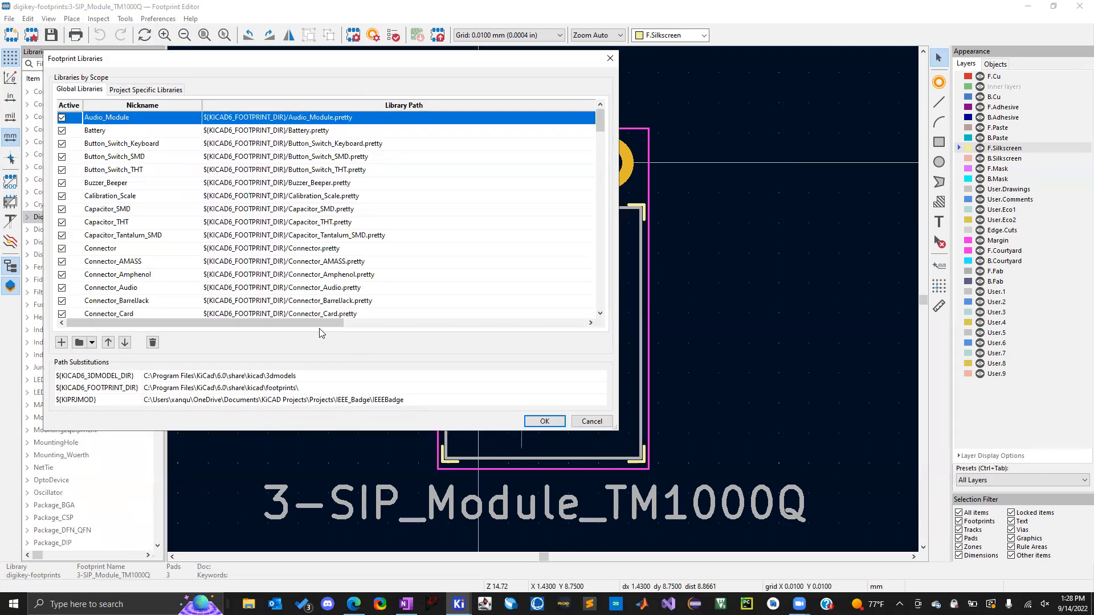
pyautogui.scroll(-20, 290, 309)
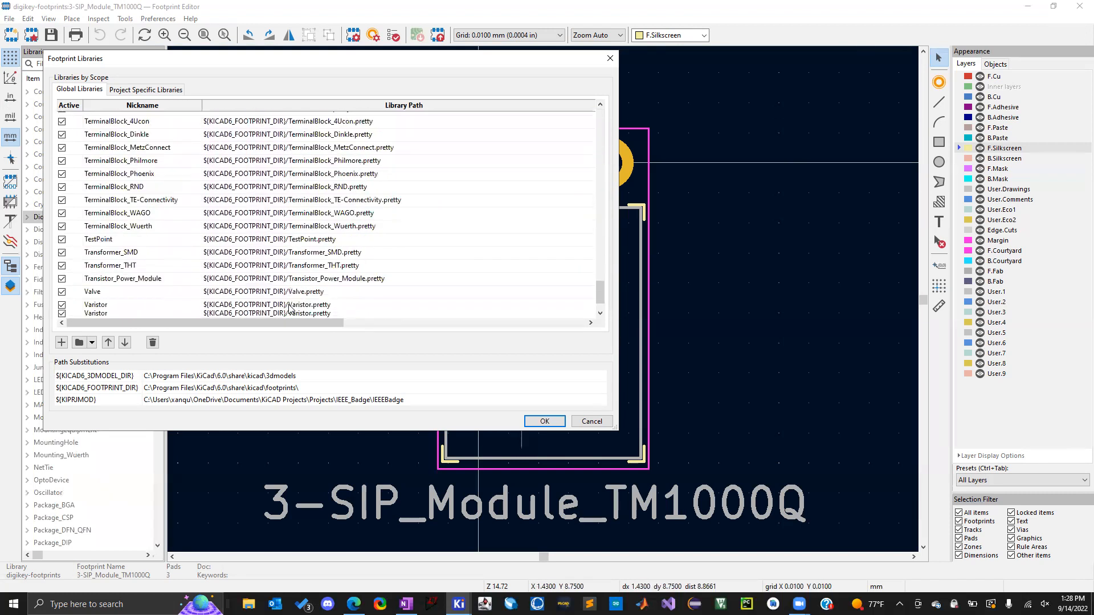
pyautogui.scroll(-3, 290, 309)
pyautogui.click(80, 342)
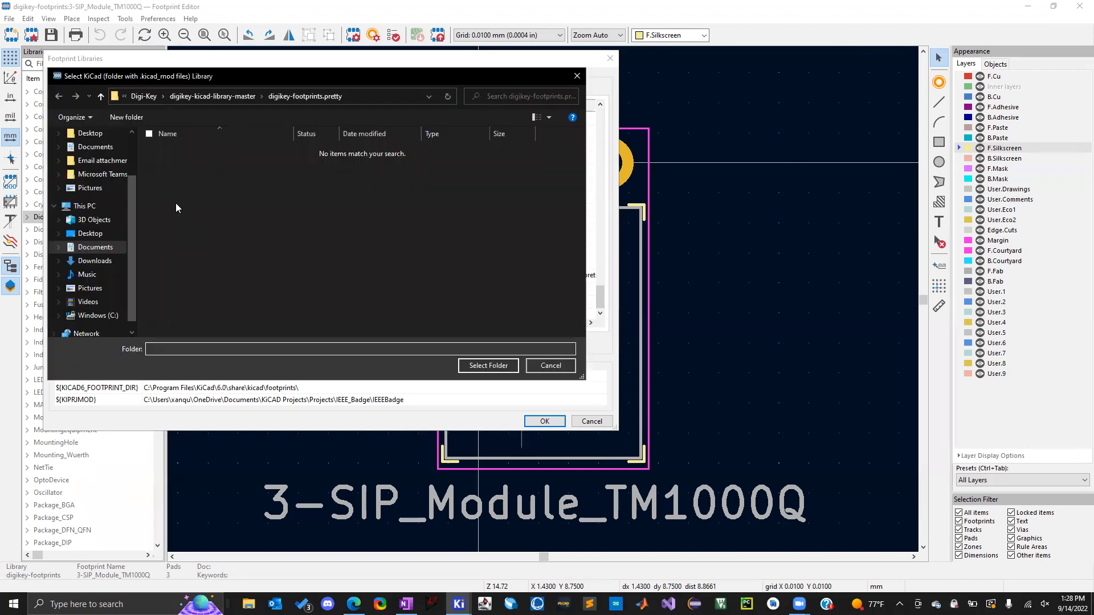
pyautogui.click(101, 96)
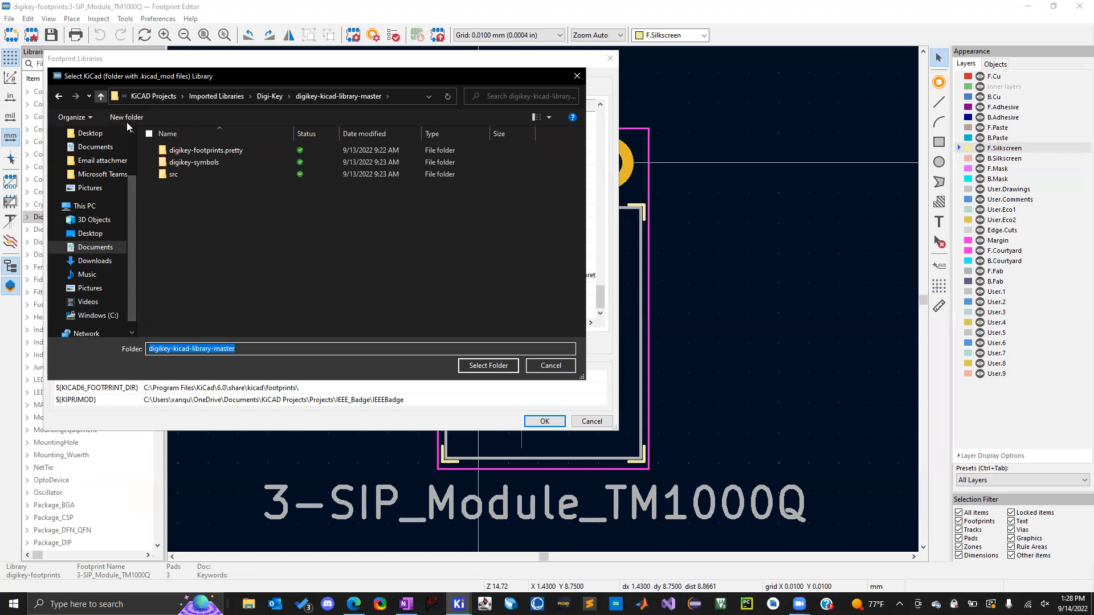
pyautogui.click(193, 150)
pyautogui.click(473, 367)
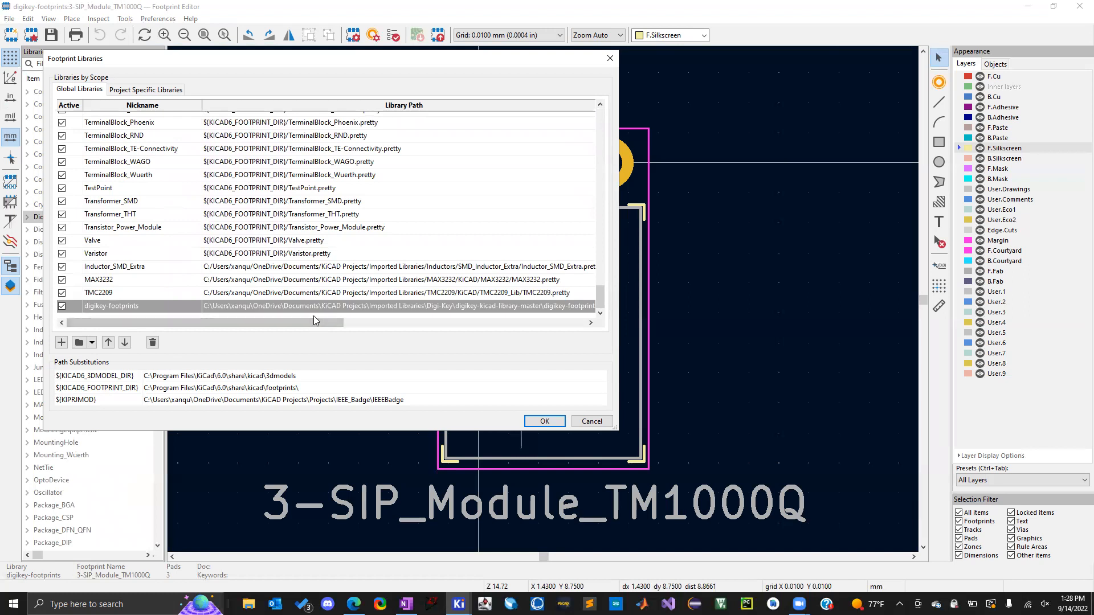
pyautogui.click(545, 421)
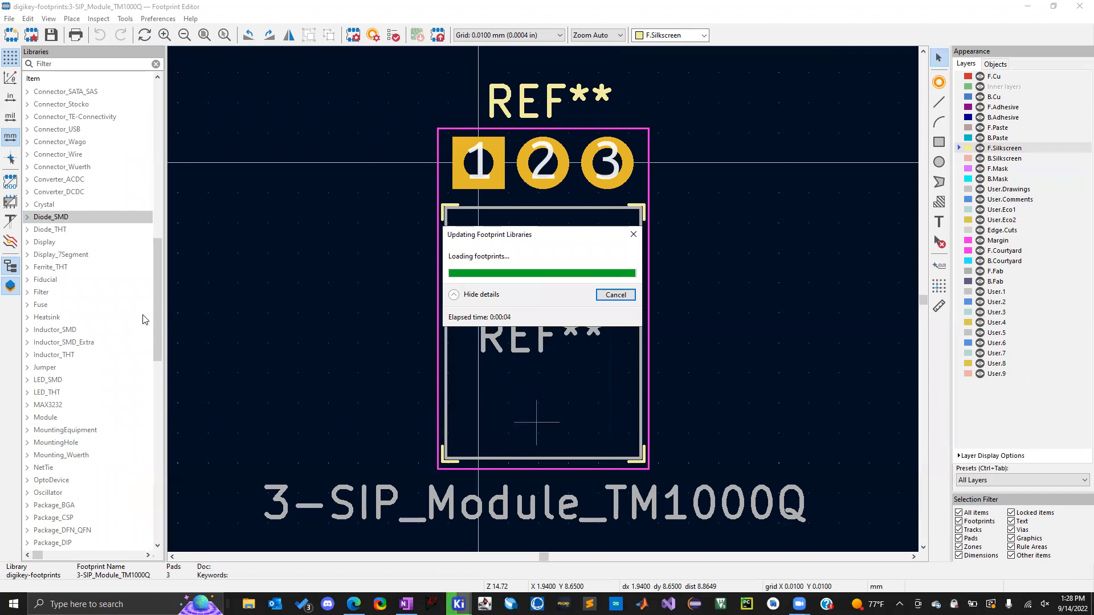
# Expand the digikey-footprints library and open its 2320 footprint.
pyautogui.click(27, 217)
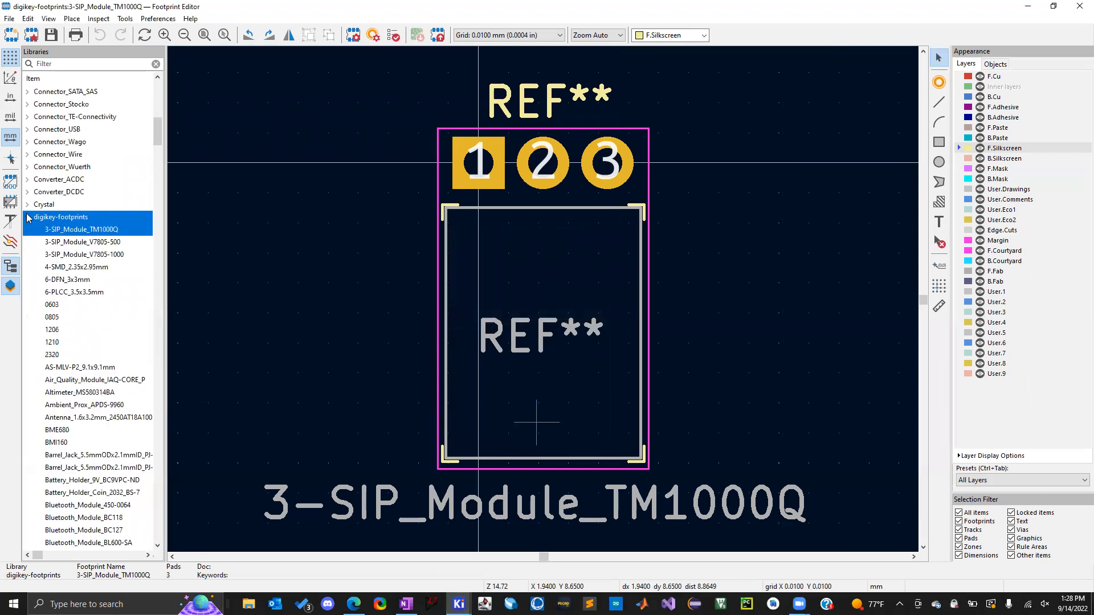
pyautogui.scroll(-1, 73, 242)
pyautogui.doubleClick(68, 346)
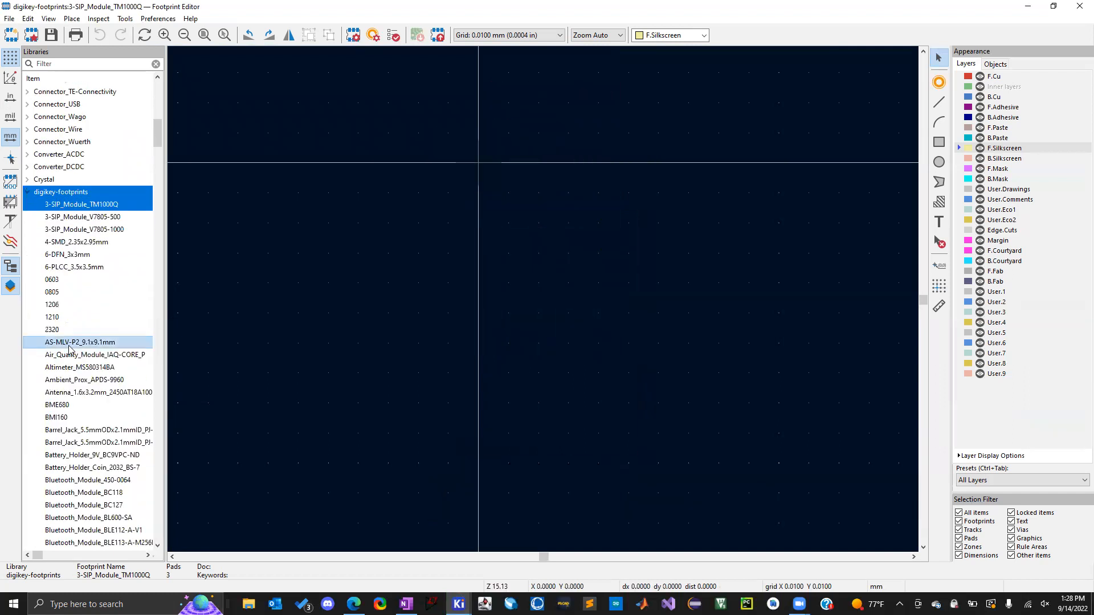
pyautogui.doubleClick(70, 356)
pyautogui.doubleClick(80, 330)
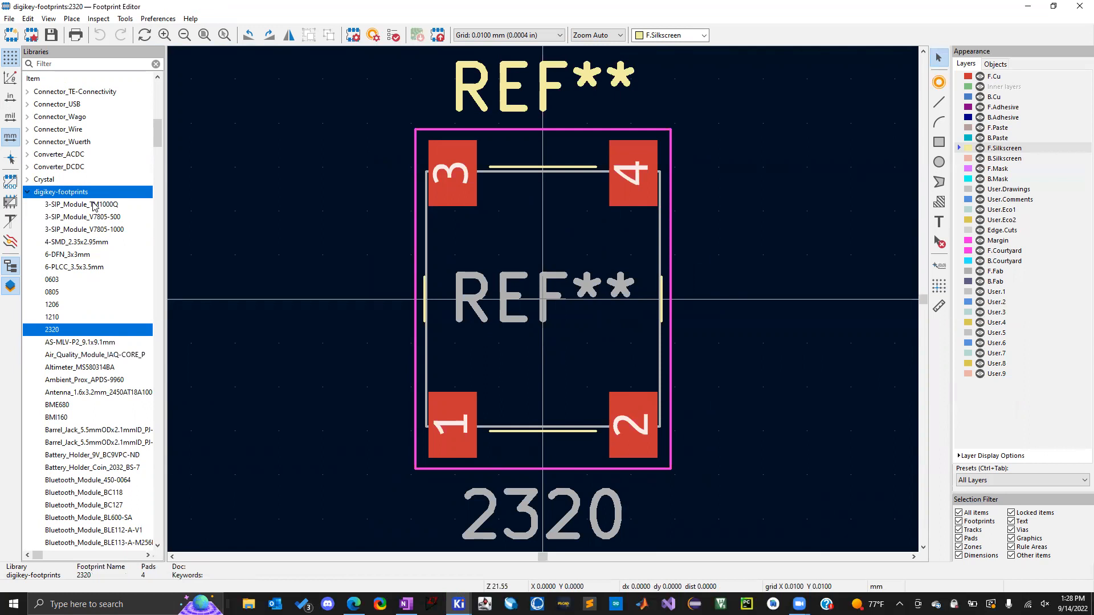
pyautogui.click(9, 18)
pyautogui.moveTo(28, 18)
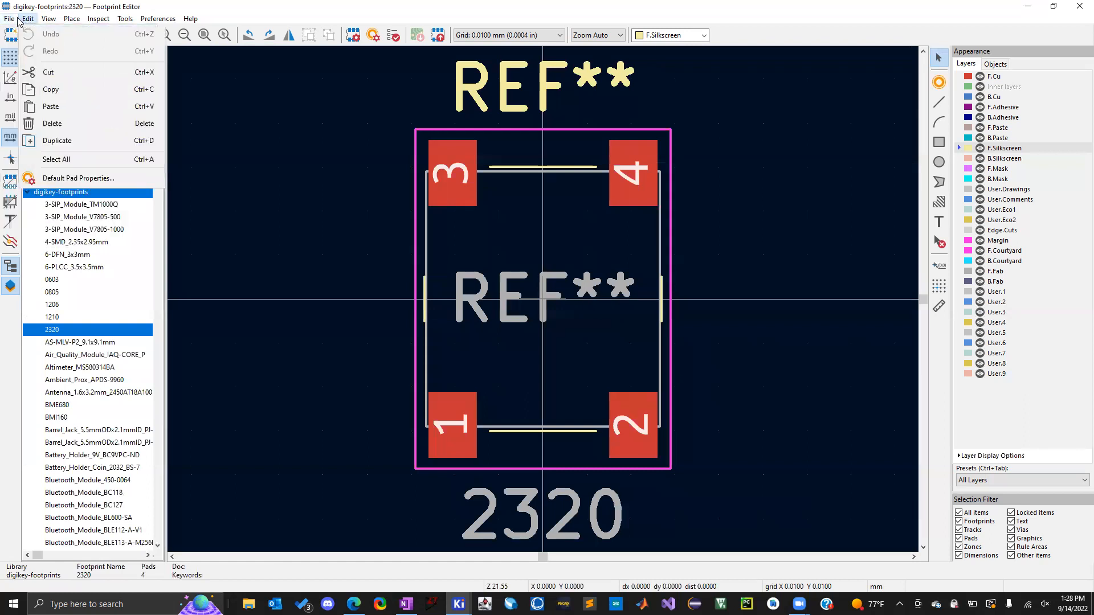
pyautogui.click(215, 8)
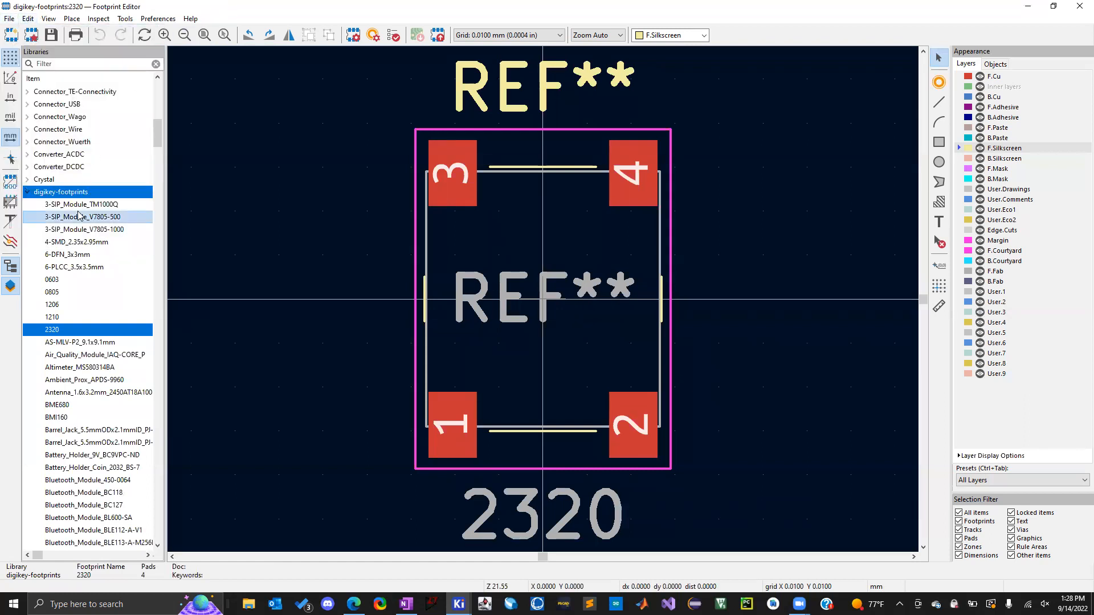
# View the 1206 and BMI160 footprints of the digikey-footprints library.
pyautogui.click(78, 306)
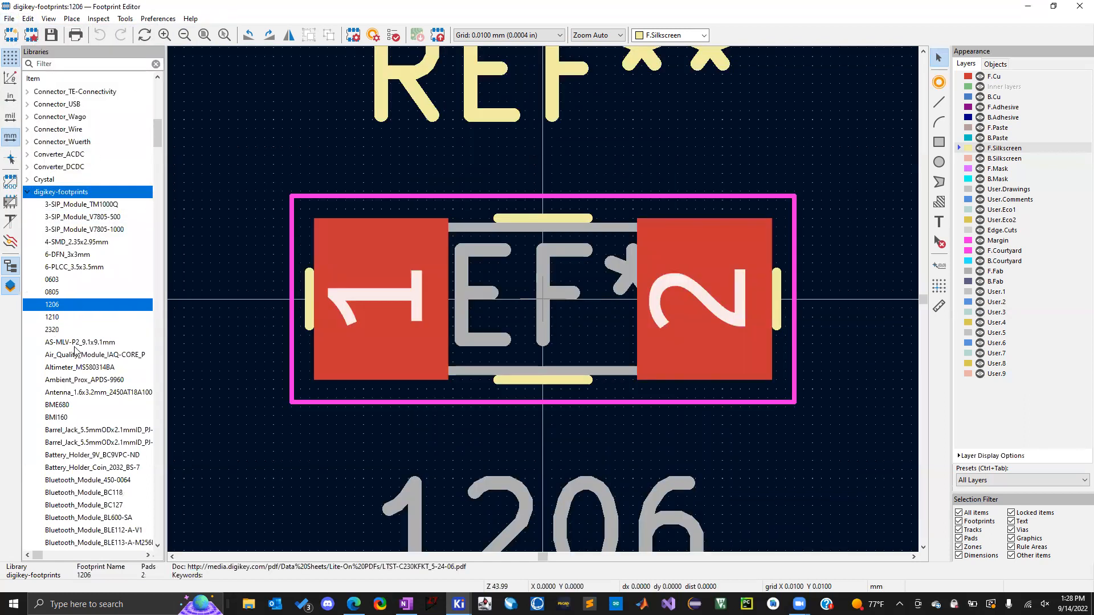
pyautogui.click(75, 382)
pyautogui.click(70, 419)
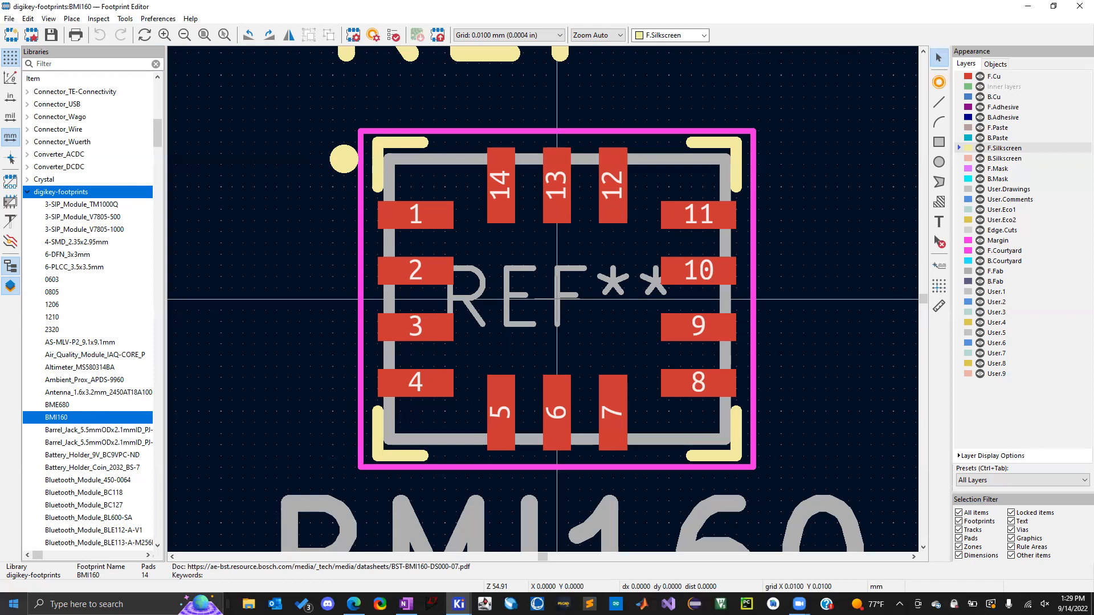
# Browse in File Explorer to the 6.0 folder of KiCad's installation under Program Files on the C drive.
pyautogui.click(249, 604)
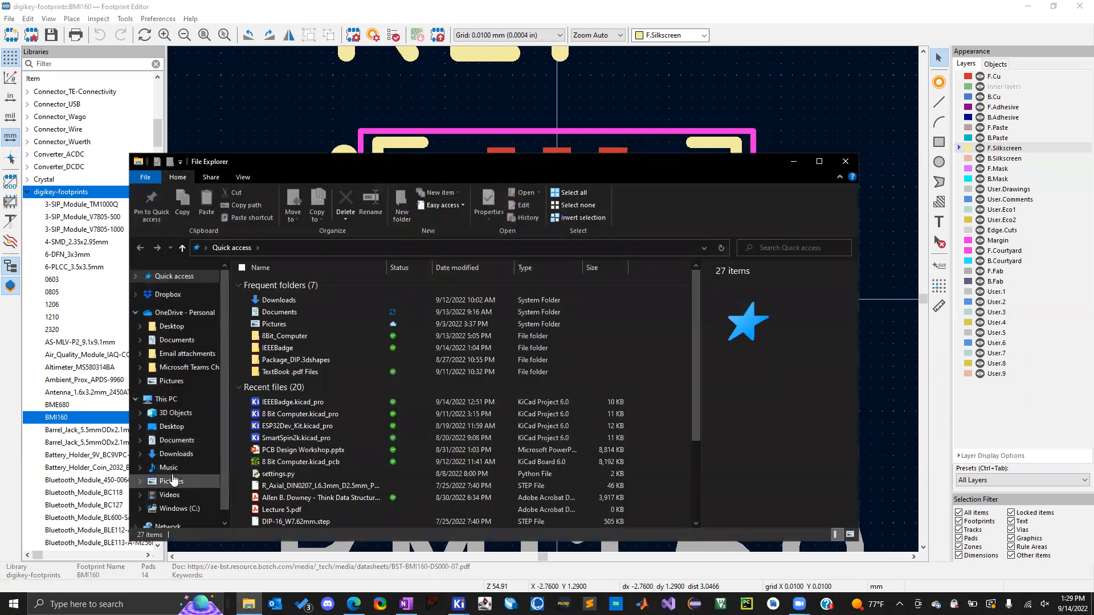
pyautogui.click(177, 508)
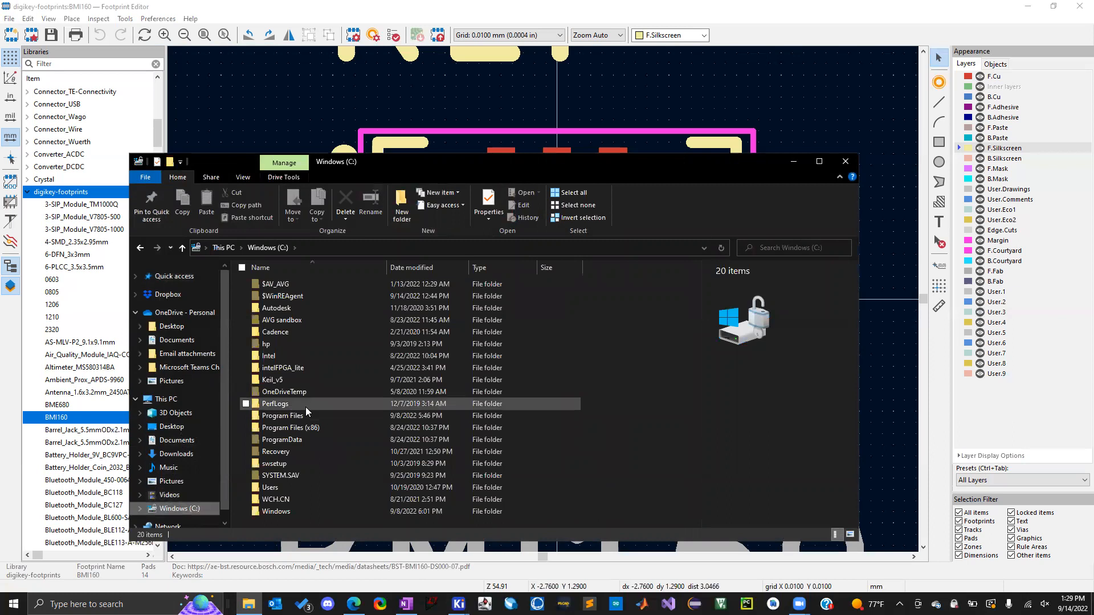
pyautogui.click(294, 416)
pyautogui.doubleClick(295, 418)
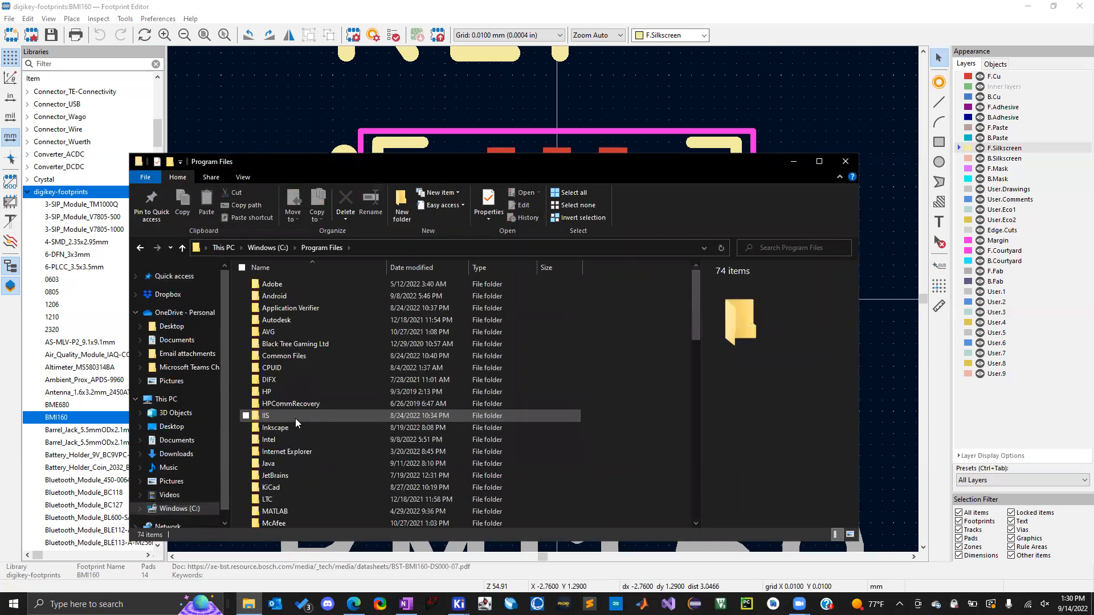
pyautogui.click(278, 488)
pyautogui.doubleClick(278, 488)
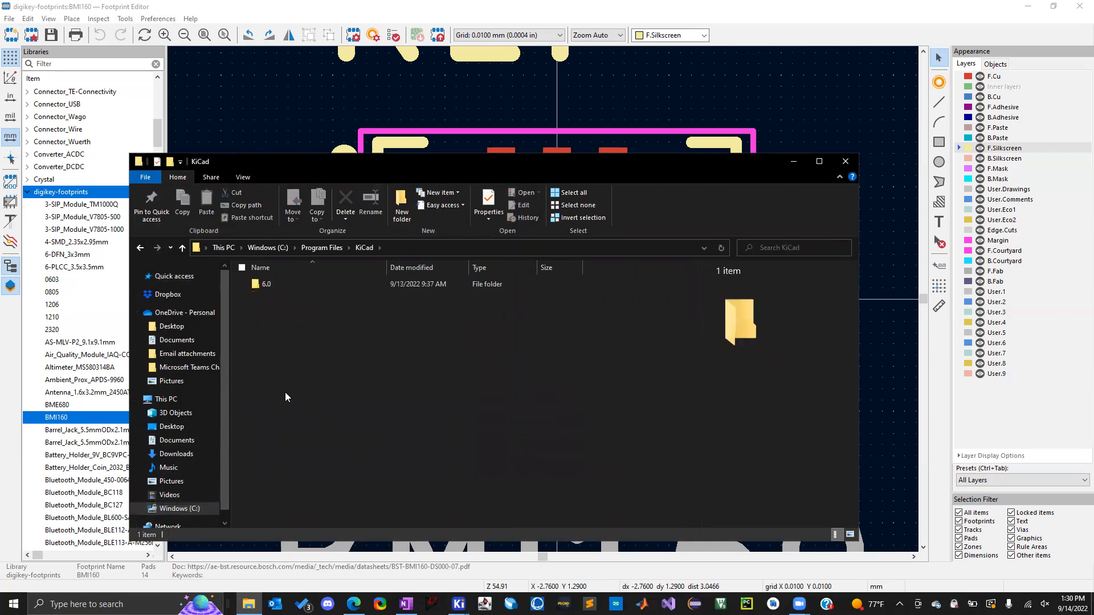
pyautogui.doubleClick(280, 284)
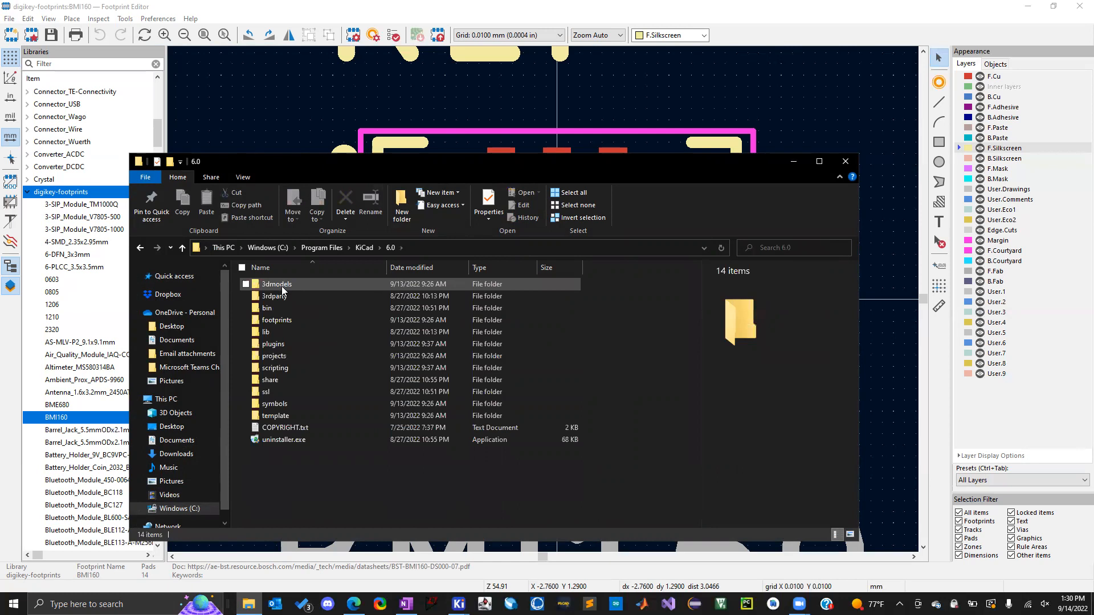
# Look into the footprints and projects folders inside KiCad's 6.0 folder, returning to 6.0 after each.
pyautogui.click(281, 288)
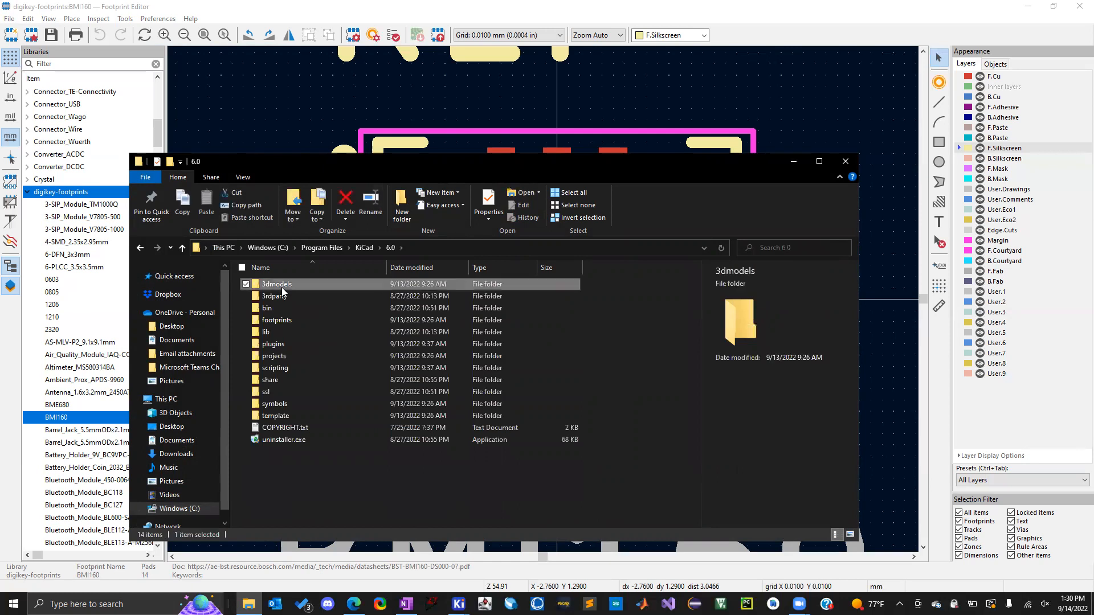
pyautogui.doubleClick(278, 320)
pyautogui.click(182, 247)
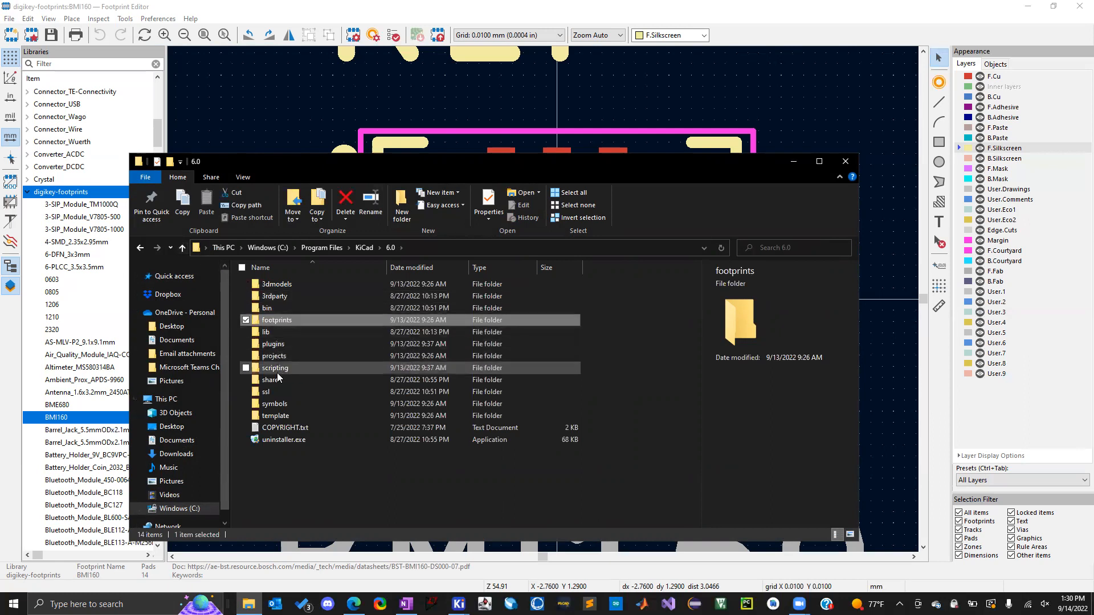
pyautogui.click(279, 344)
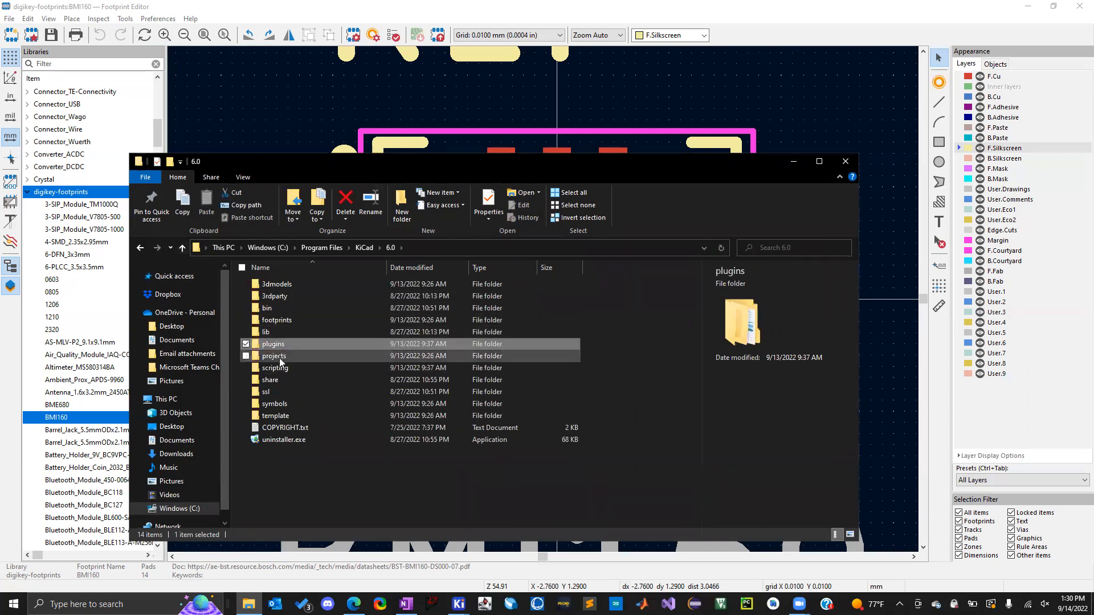
pyautogui.doubleClick(279, 356)
pyautogui.click(182, 247)
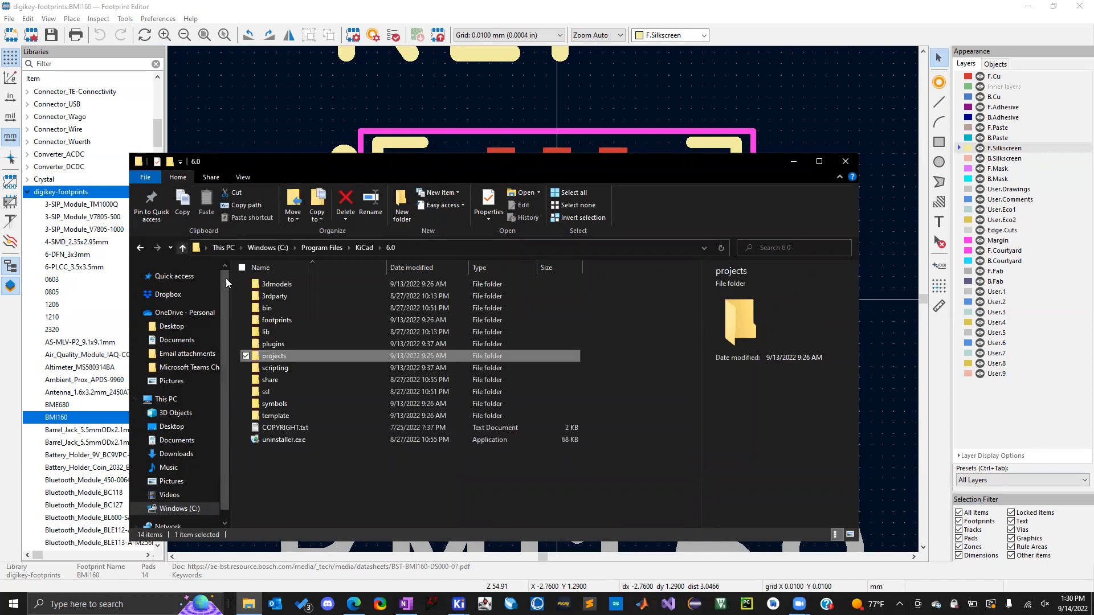
# Check the plugins and 3dmodels folders, go back up to Program Files and close File Explorer.
pyautogui.doubleClick(274, 345)
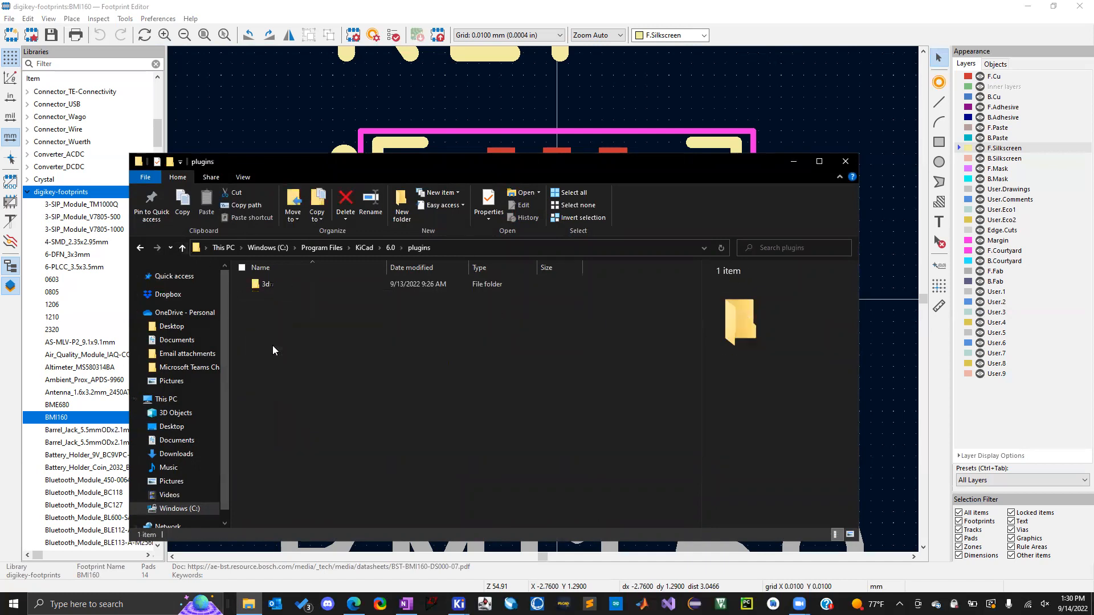
pyautogui.click(180, 248)
pyautogui.doubleClick(272, 285)
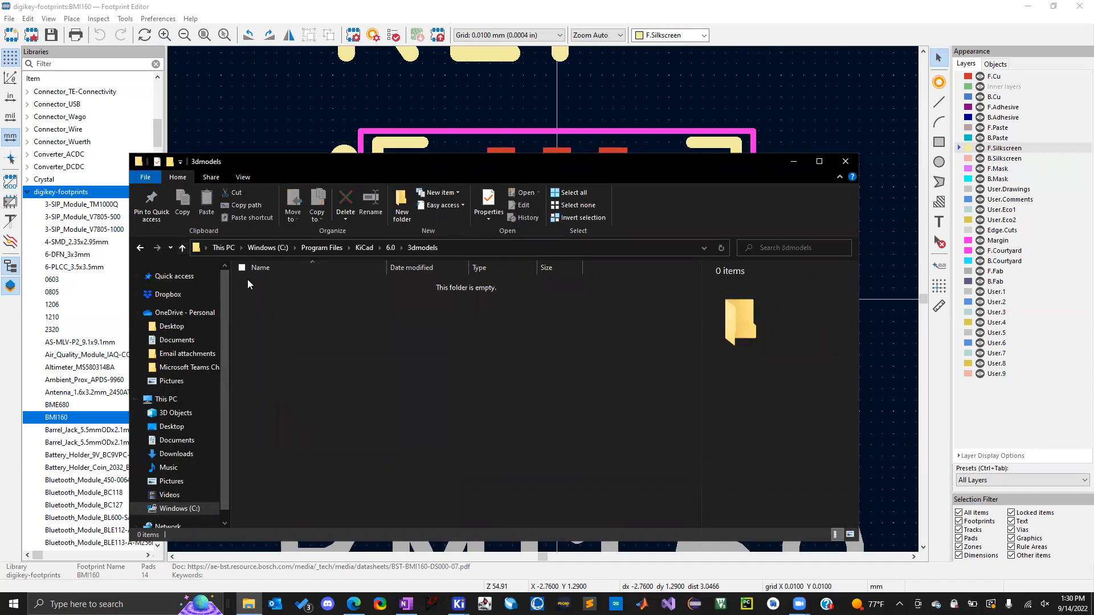
pyautogui.click(181, 248)
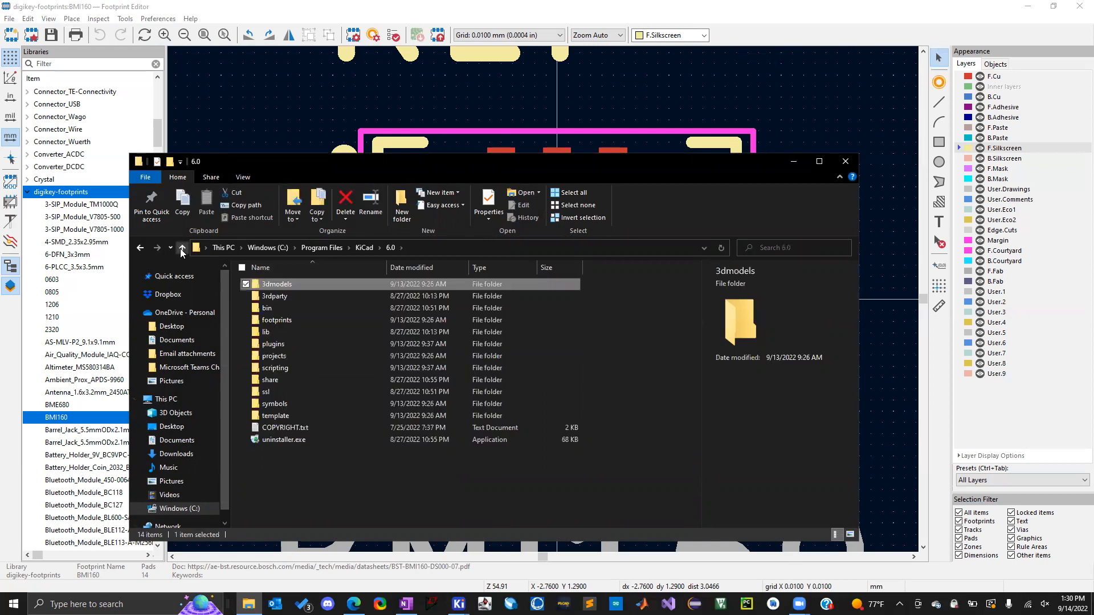
pyautogui.click(180, 248)
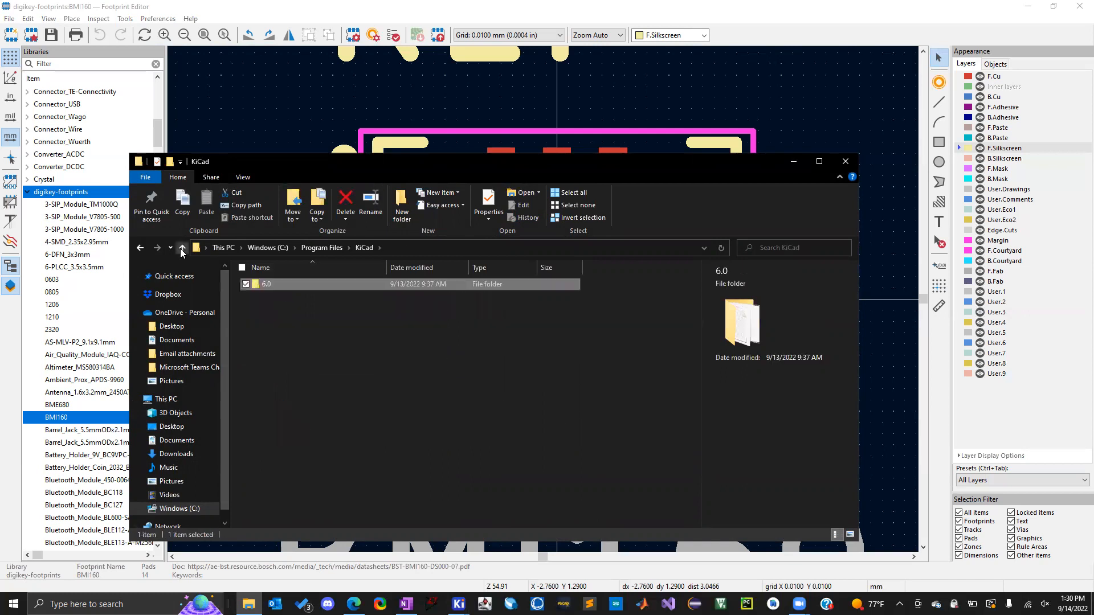
pyautogui.click(180, 249)
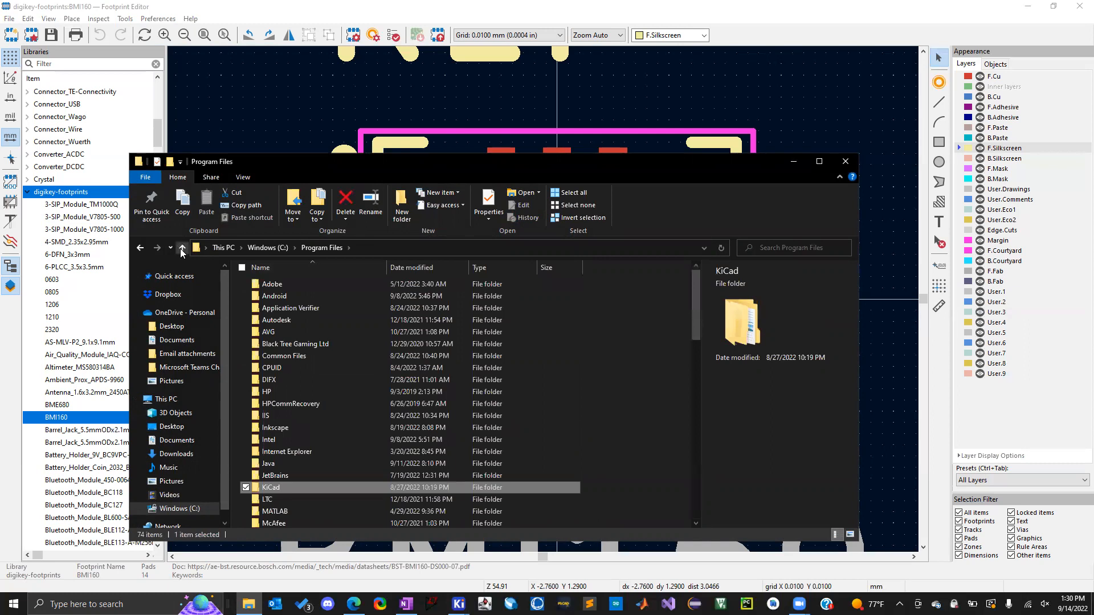
pyautogui.click(845, 162)
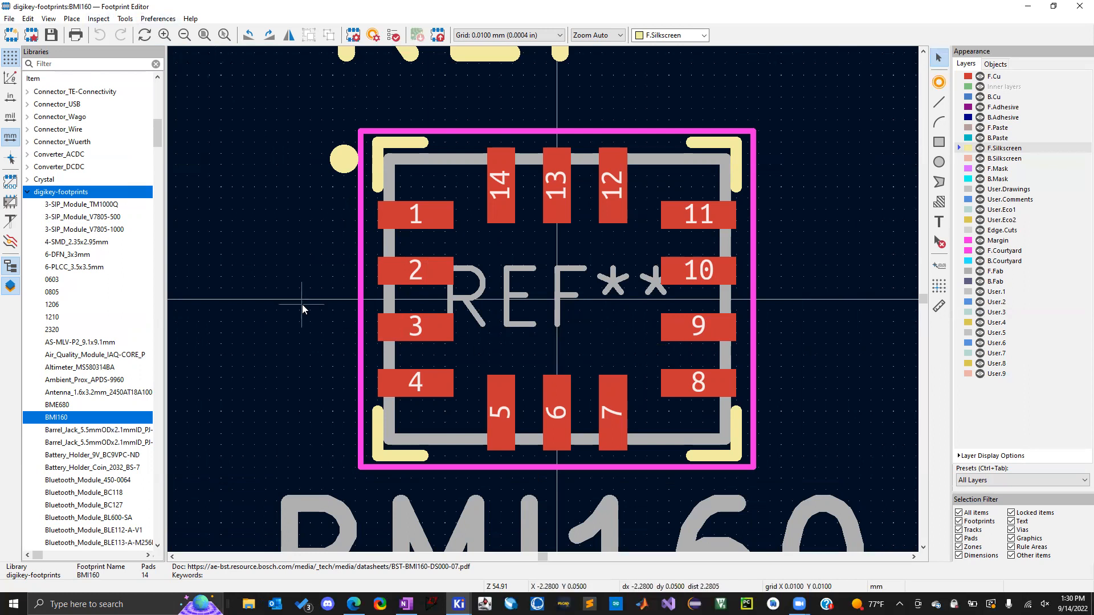
pyautogui.scroll(-2, 94, 400)
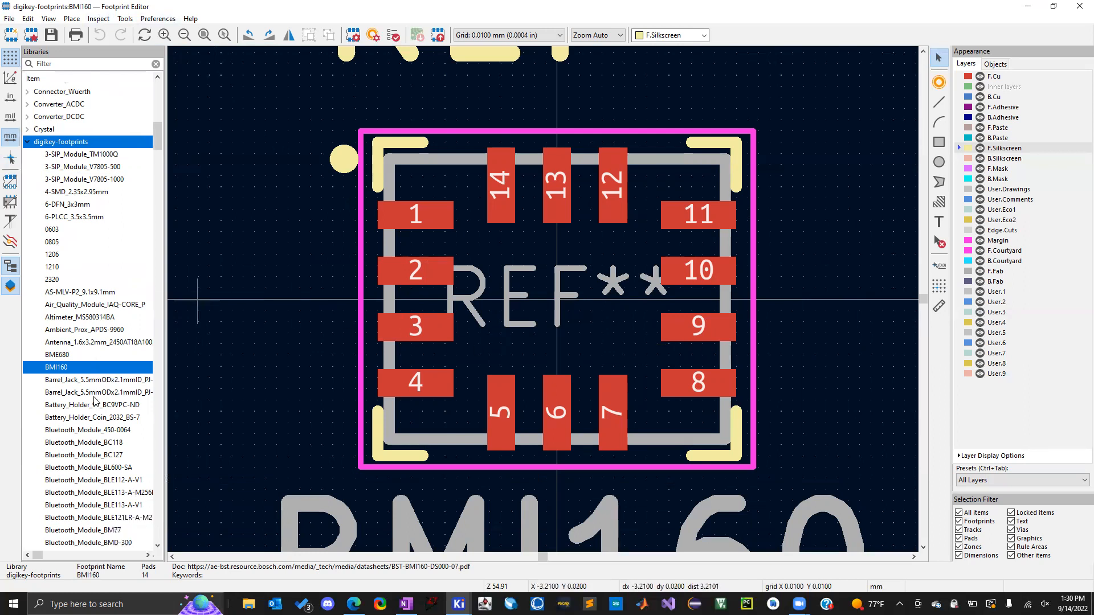
pyautogui.scroll(-2, 94, 401)
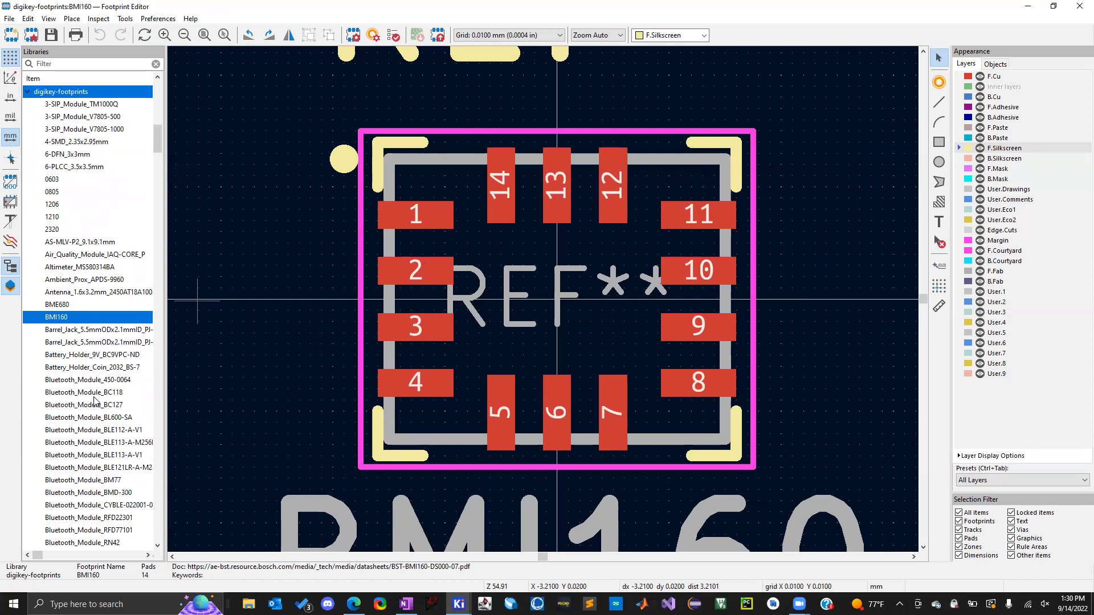
pyautogui.click(248, 604)
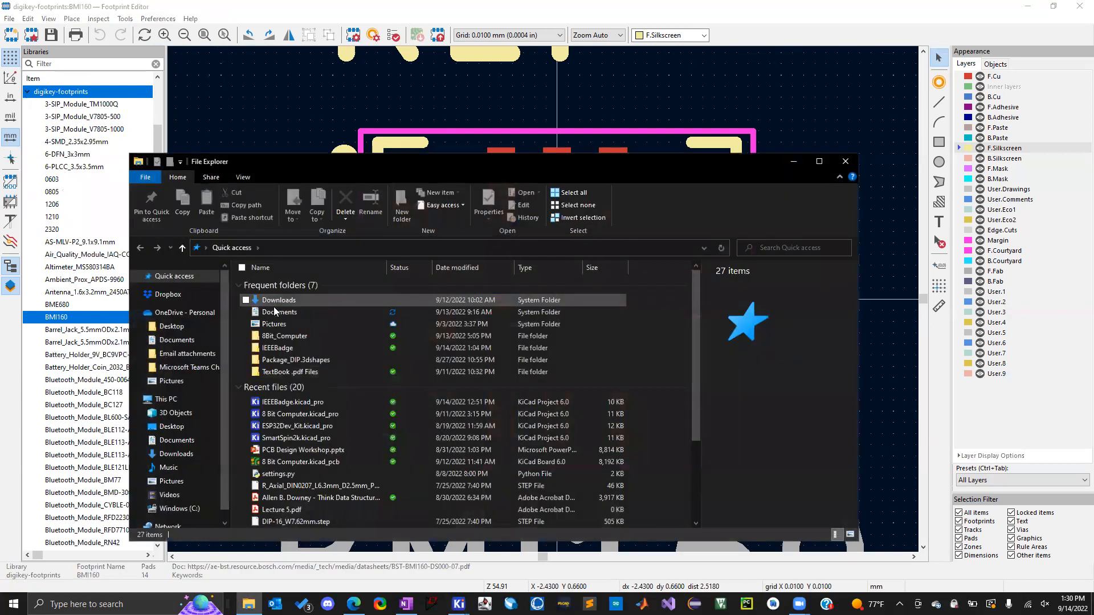
pyautogui.click(845, 162)
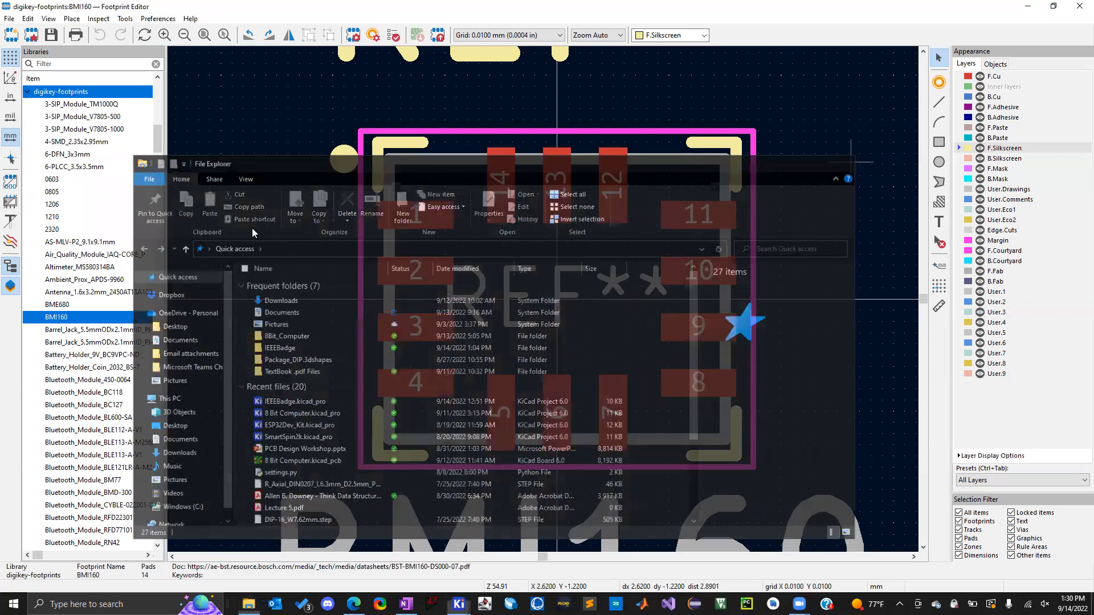
# Open the footprint library manager's global table and examine the nickname and full library path of the digikey-footprints entry.
pyautogui.click(159, 18)
pyautogui.click(188, 51)
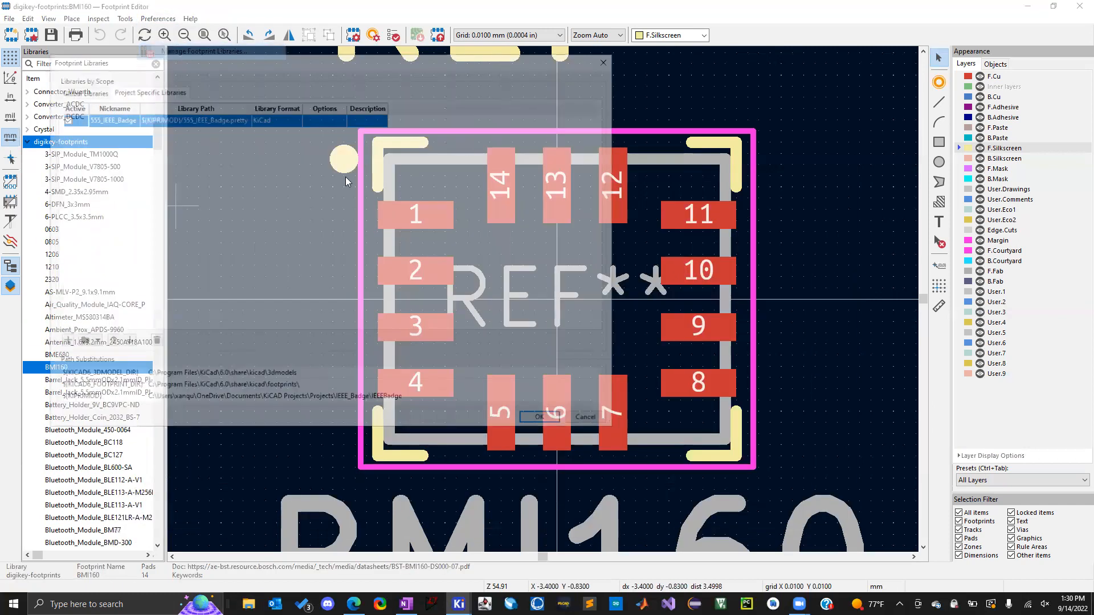
pyautogui.click(79, 90)
pyautogui.scroll(-2, 153, 188)
pyautogui.scroll(-20, 154, 180)
pyautogui.scroll(-18, 156, 180)
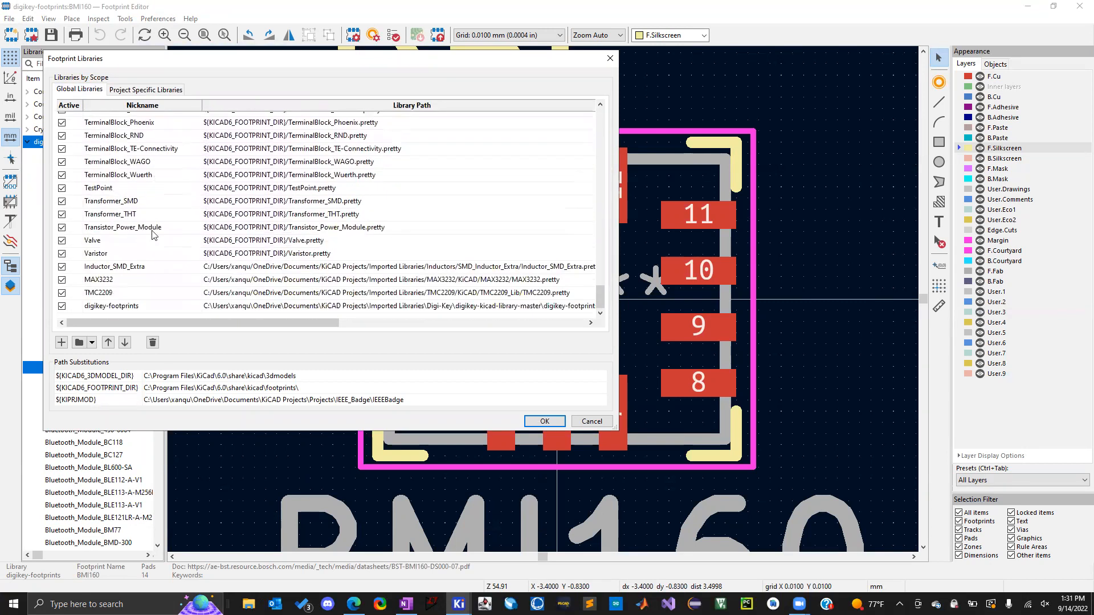
pyautogui.click(159, 309)
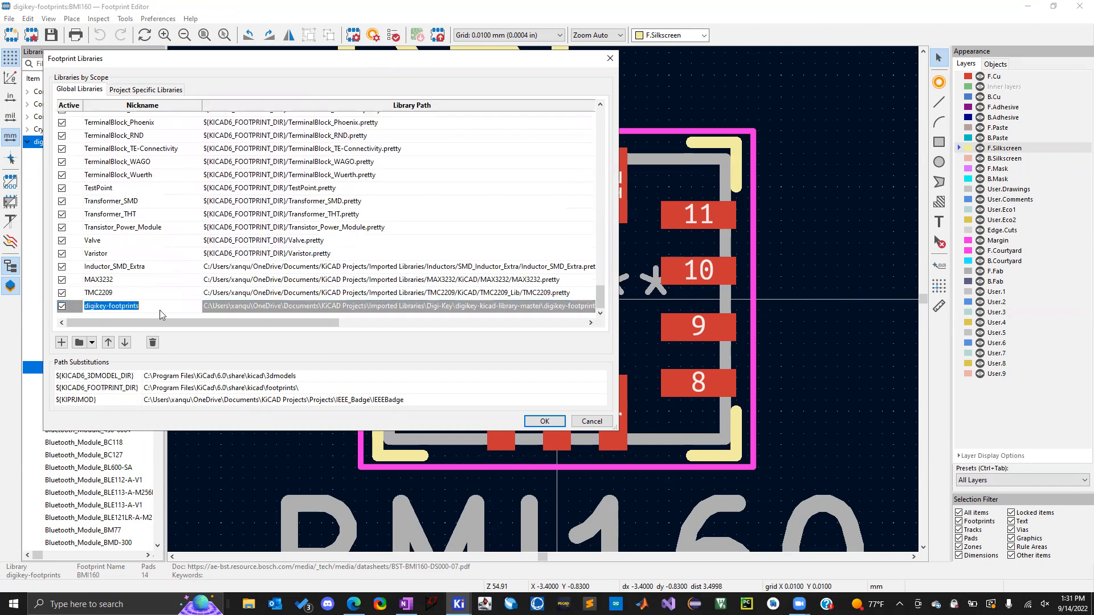
pyautogui.click(247, 307)
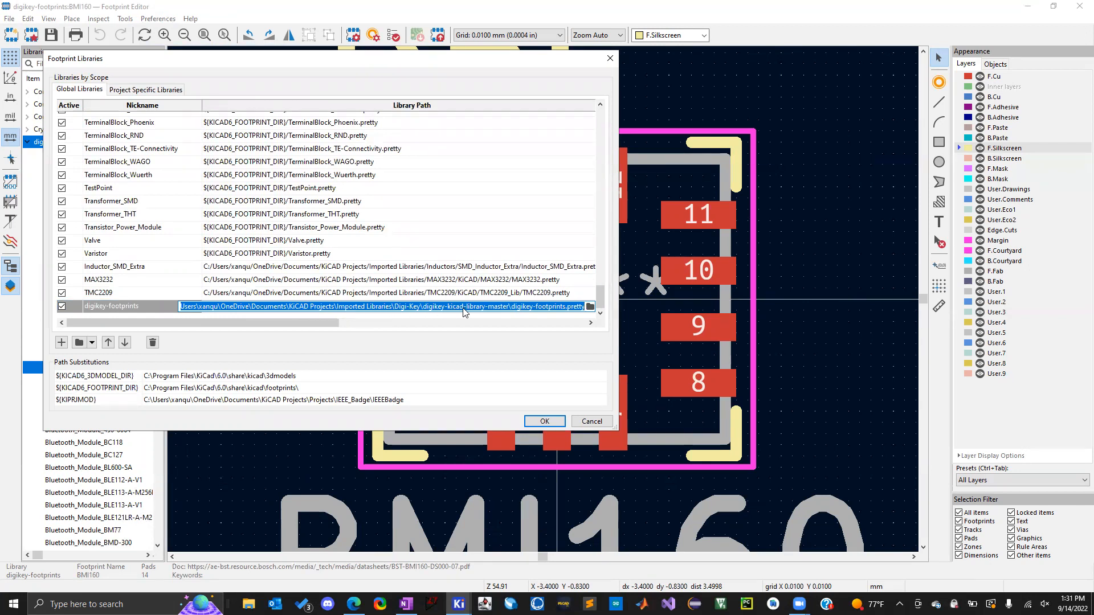
pyautogui.moveTo(286, 323); pyautogui.dragTo(327, 331)
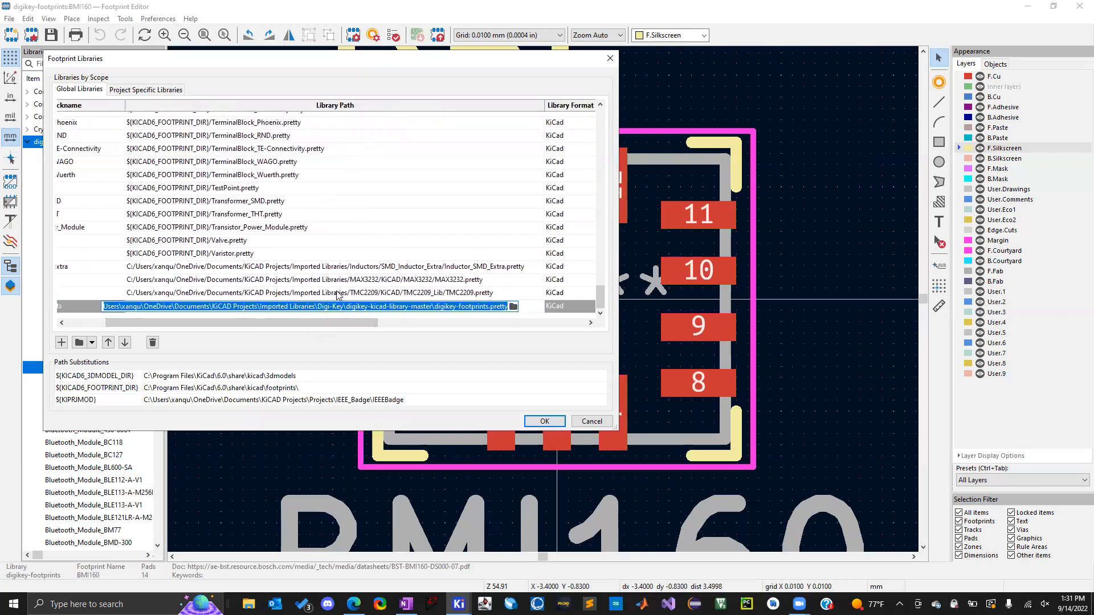
pyautogui.moveTo(319, 321); pyautogui.dragTo(233, 324)
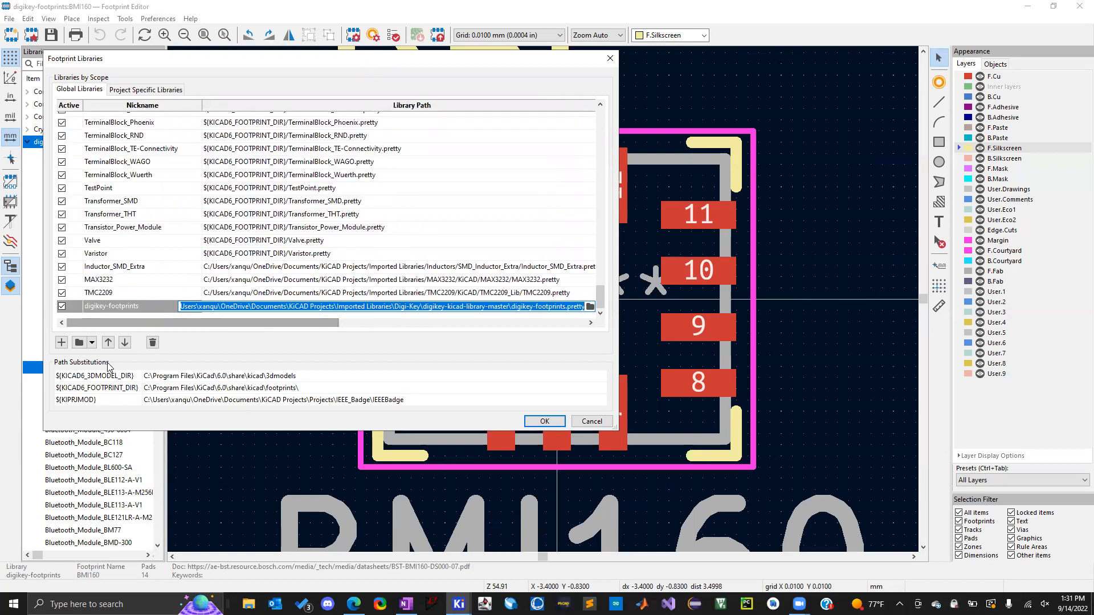
# View the format choices for adding an existing footprint library, then close the library manager without changes.
pyautogui.click(93, 343)
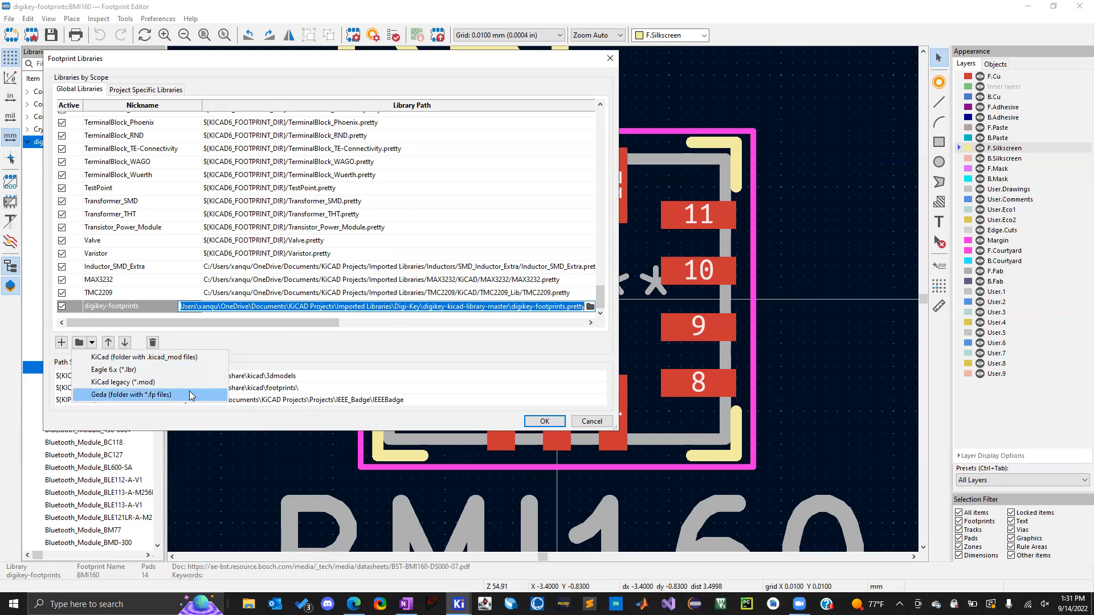
pyautogui.click(329, 342)
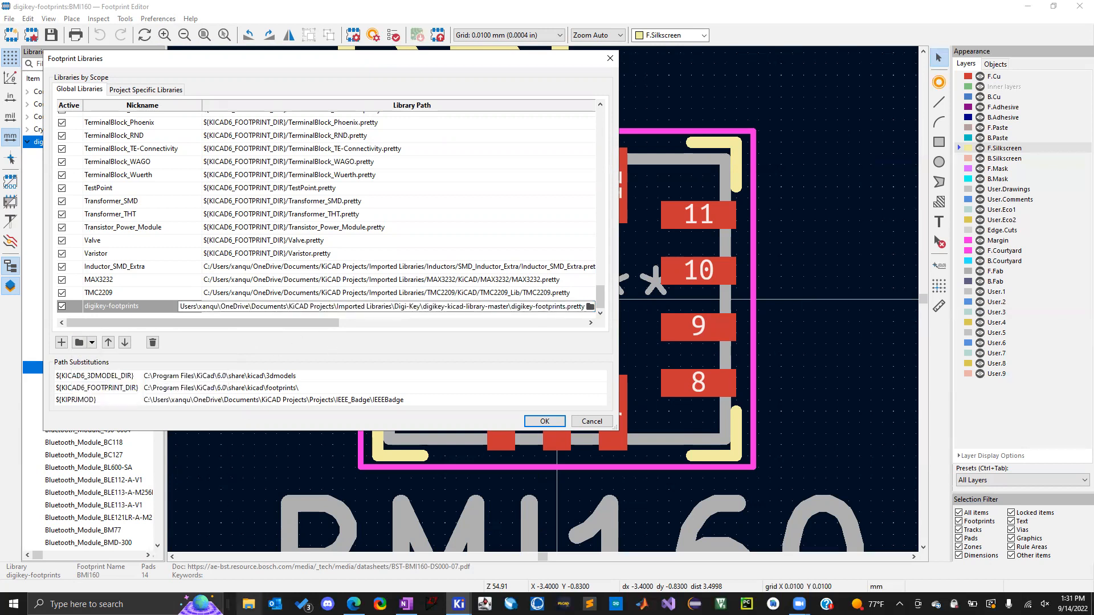
pyautogui.click(248, 603)
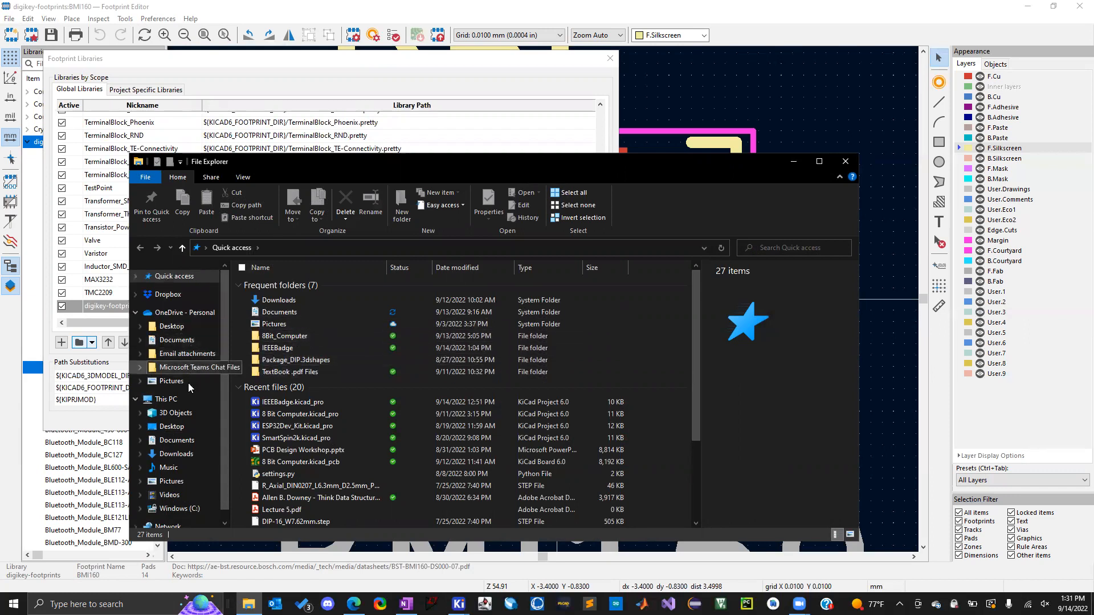
pyautogui.click(845, 161)
pyautogui.click(607, 61)
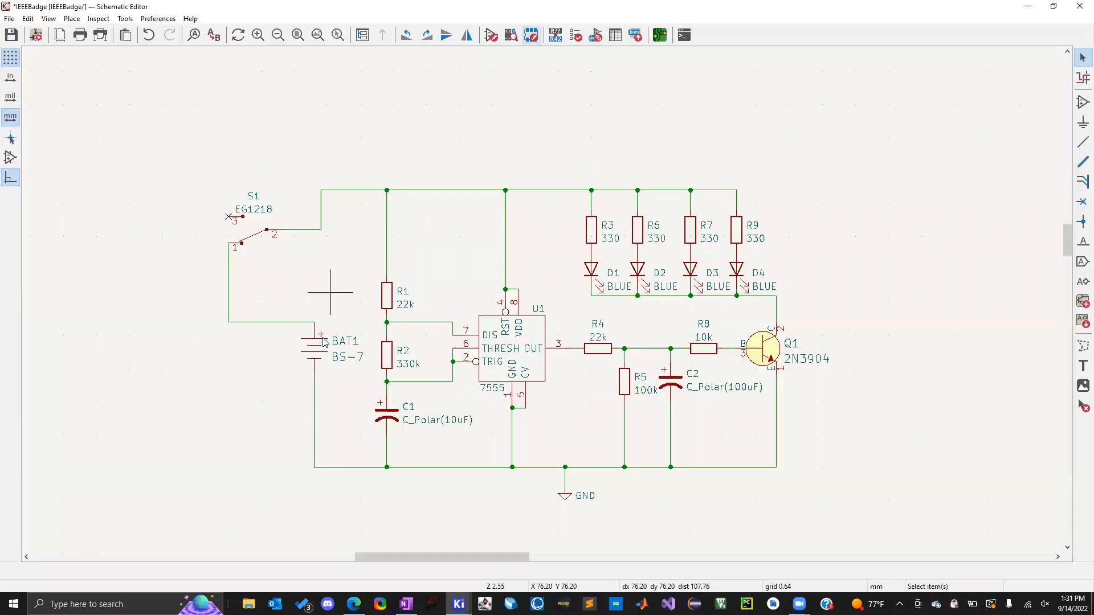
# In the Schematic Editor, view BAT1's assigned footprint in the footprint library browser, then close its symbol properties.
pyautogui.doubleClick(322, 344)
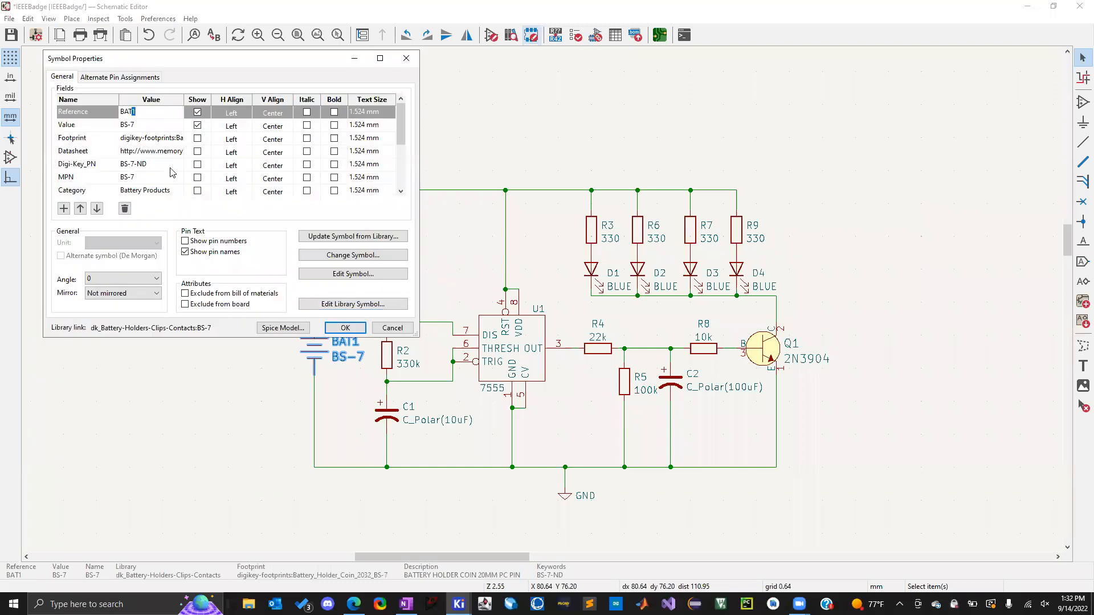
pyautogui.click(166, 138)
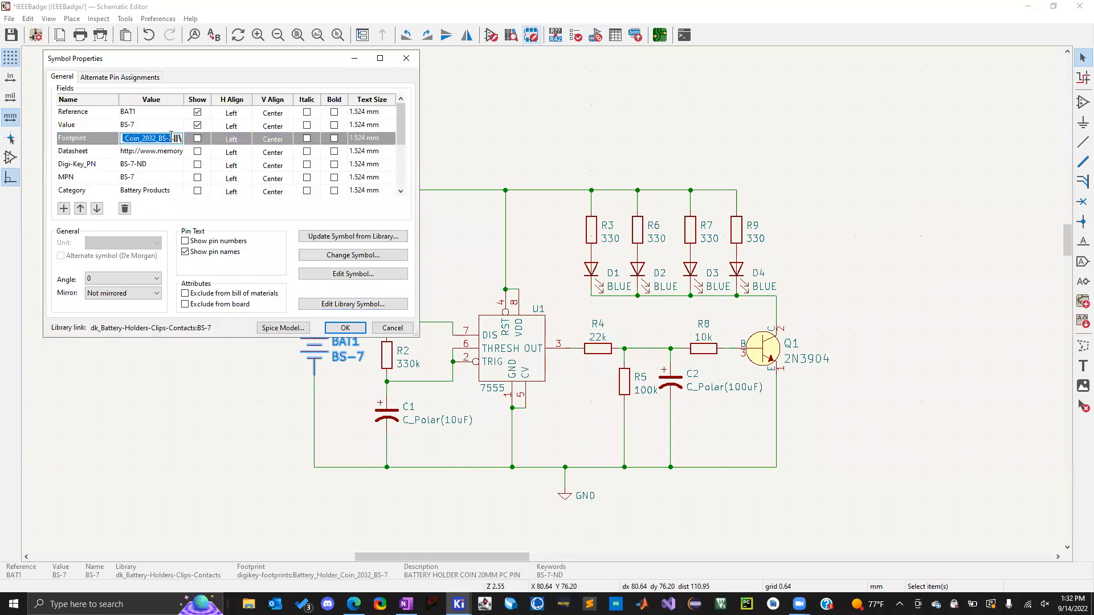
pyautogui.click(178, 138)
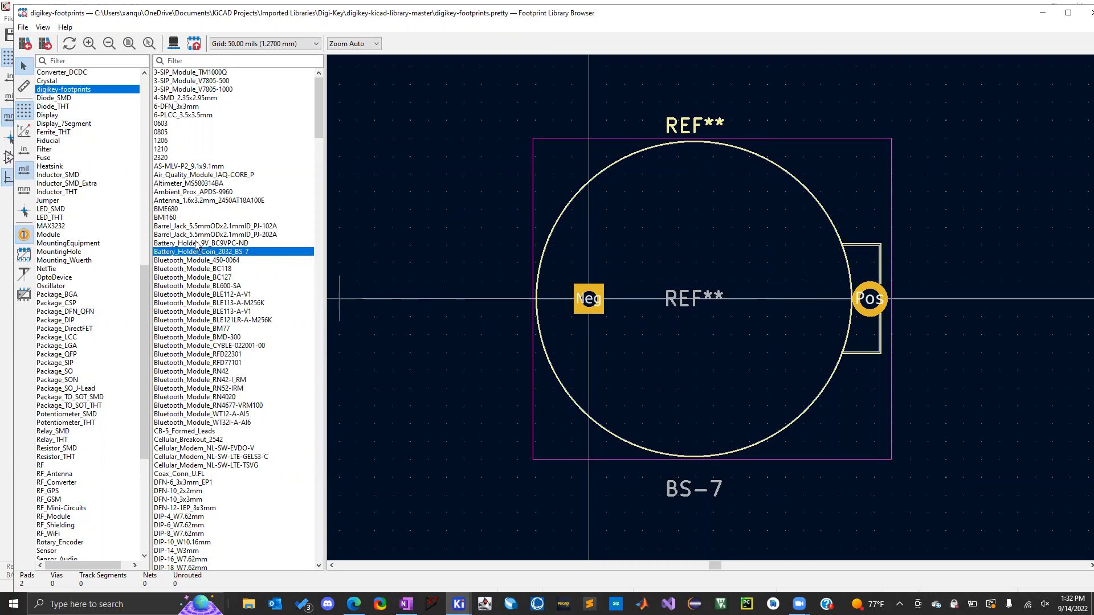
pyautogui.click(1077, 20)
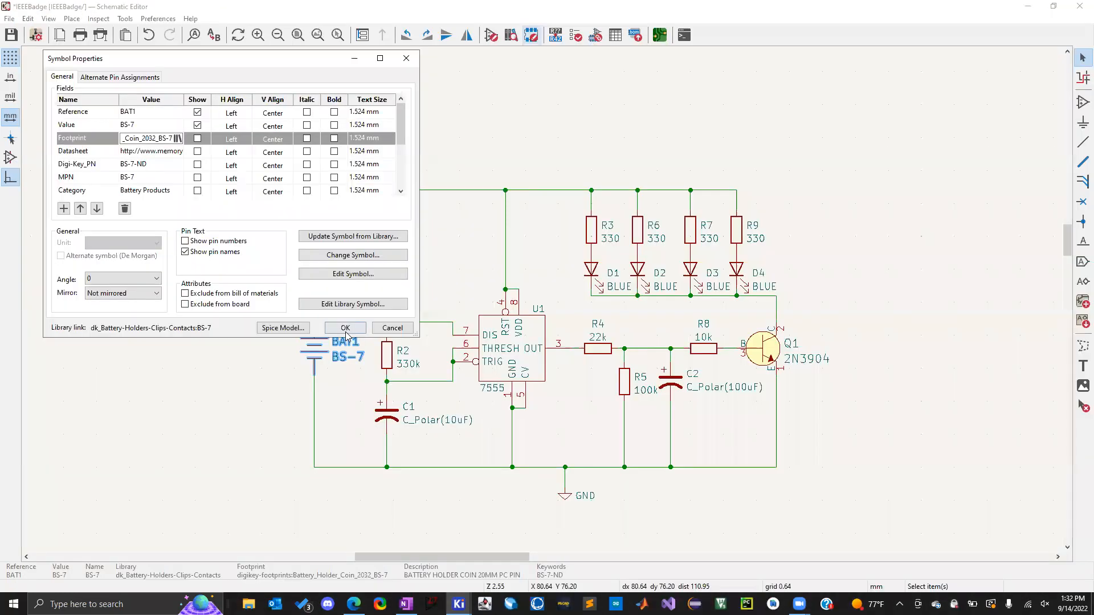
pyautogui.click(345, 328)
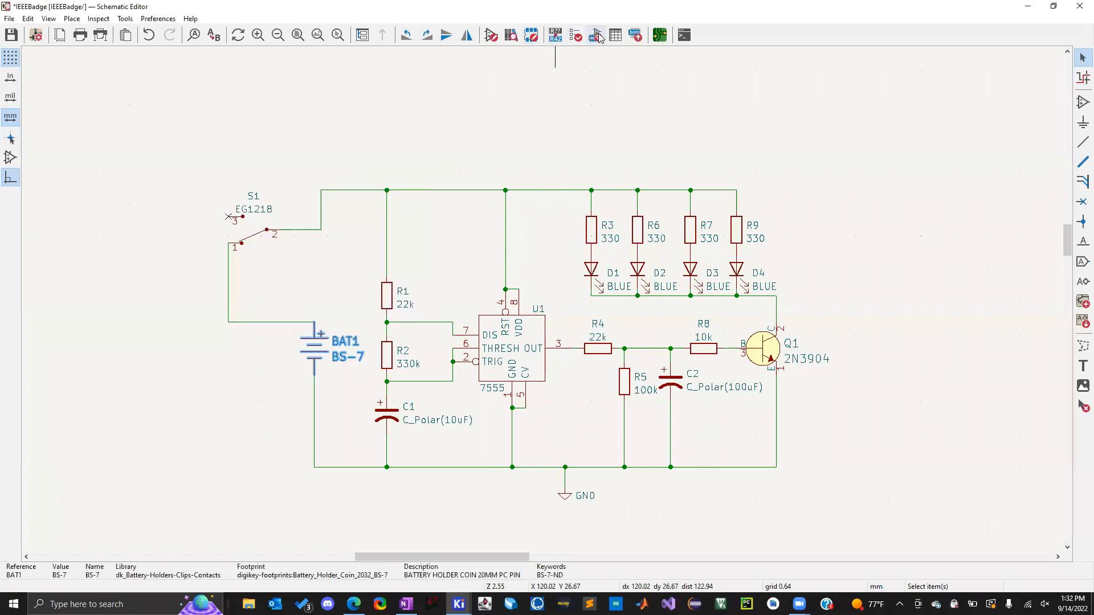
# Open the symbol fields table and view BAT1's assigned footprint in the footprint library browser.
pyautogui.click(614, 35)
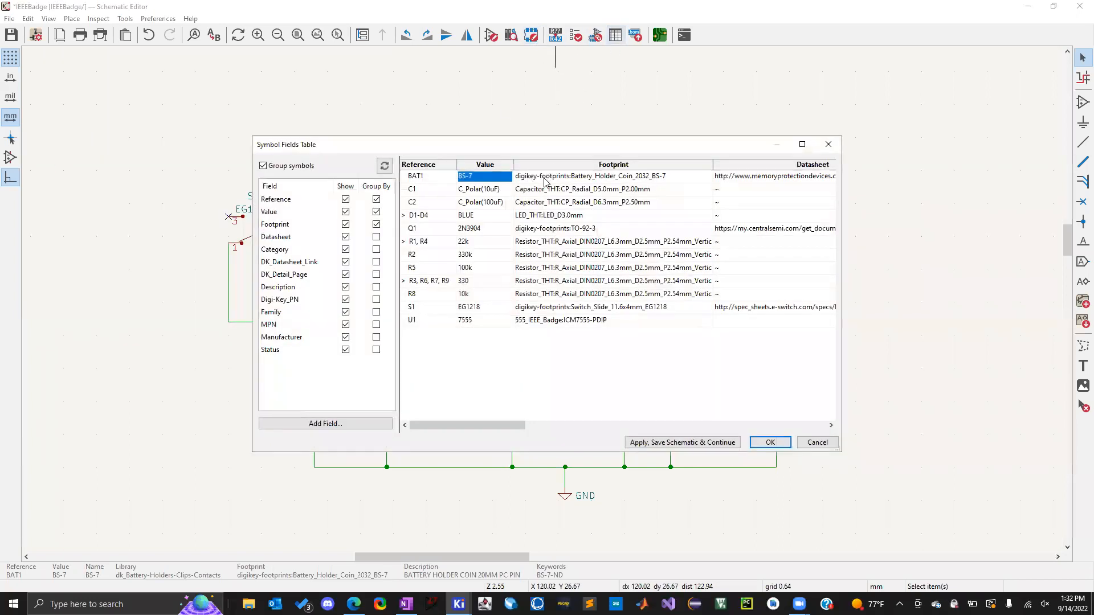
pyautogui.doubleClick(574, 177)
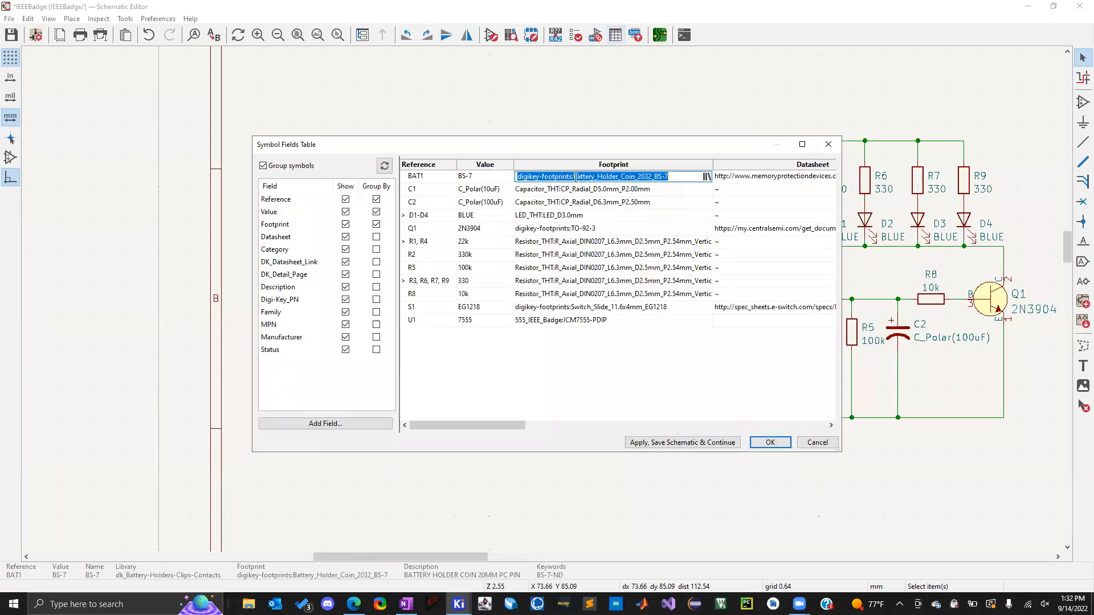
pyautogui.click(705, 177)
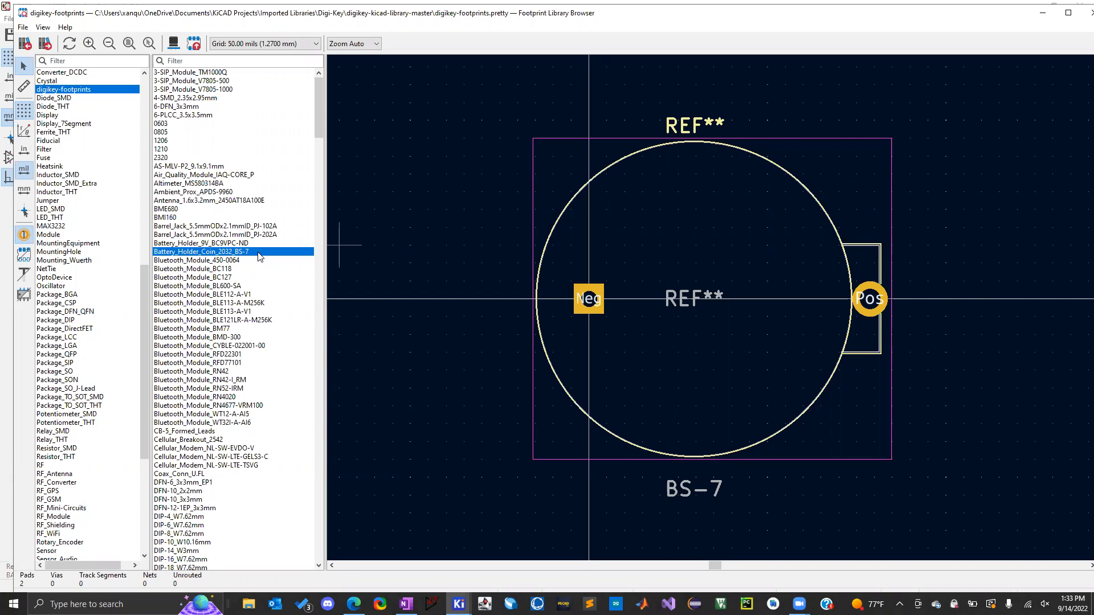
# Switch to Microsoft Edge and search the web for "digikey library kicad" in a new tab.
pyautogui.click(353, 605)
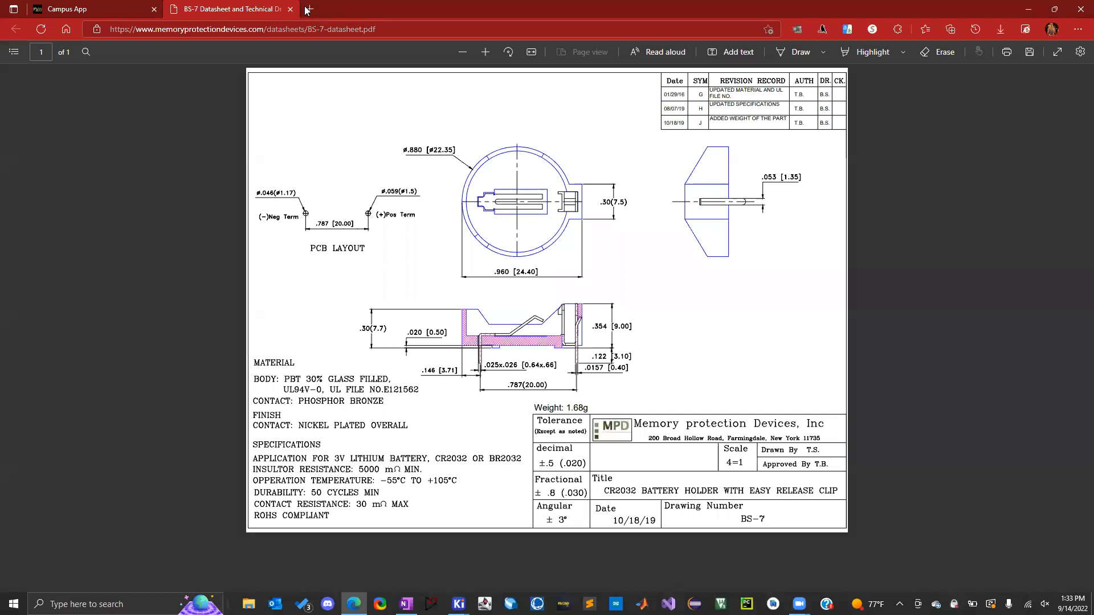
pyautogui.click(306, 10)
pyautogui.write('digikey')
pyautogui.press('Return')
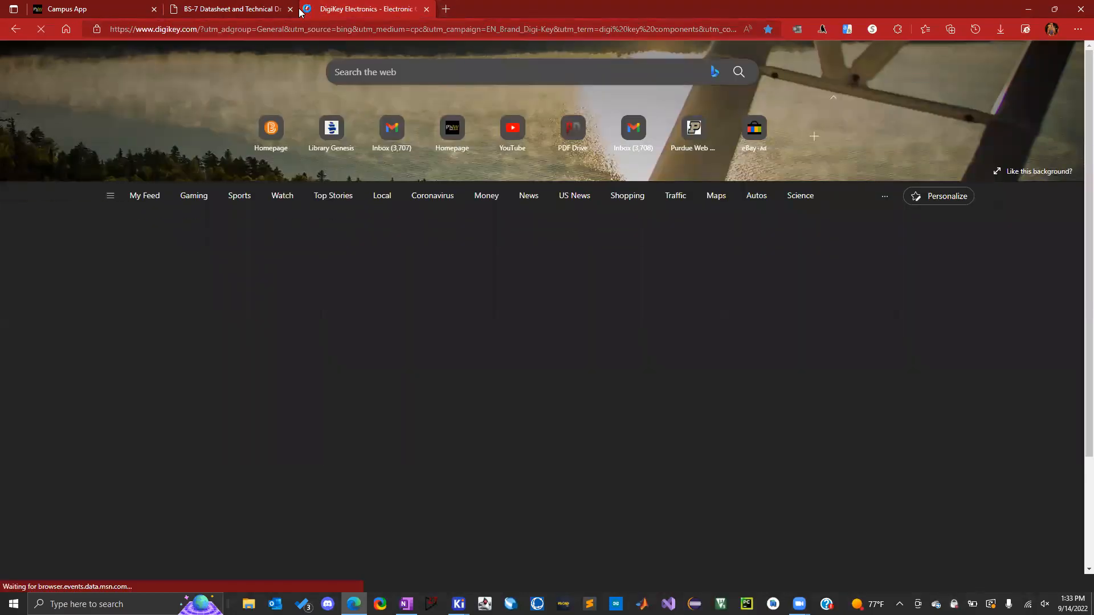
pyautogui.click(371, 27)
pyautogui.write('d')
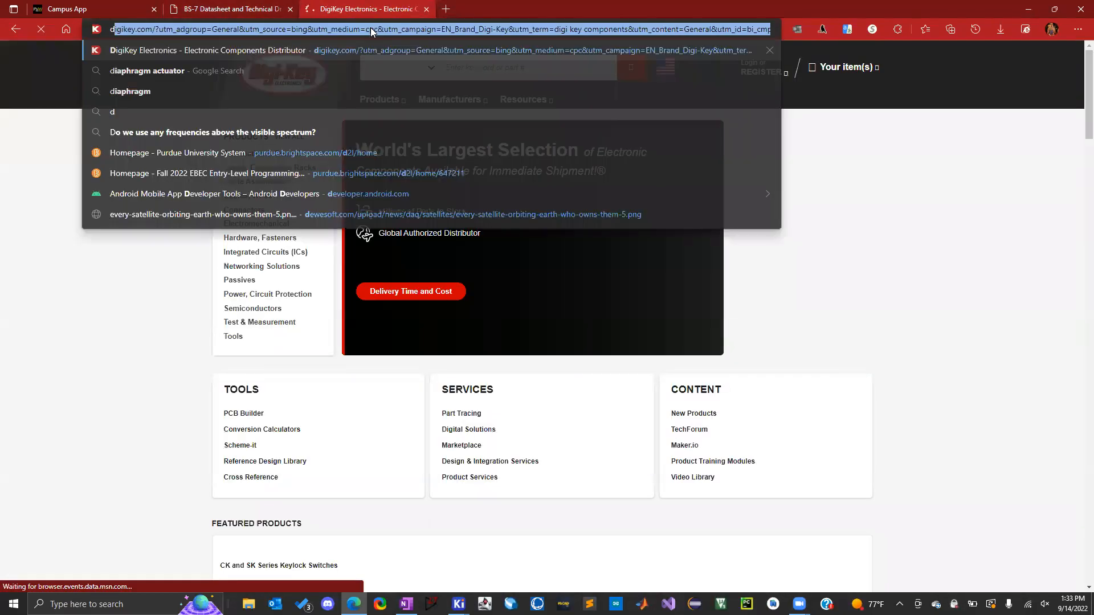
pyautogui.write('igikey li')
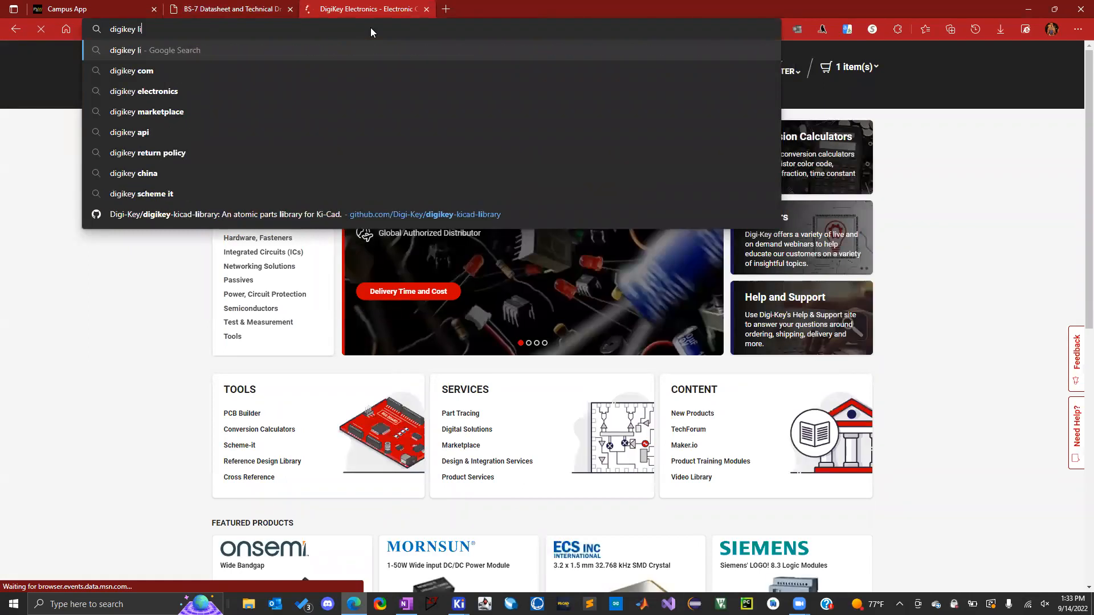
pyautogui.write('brary kicad')
pyautogui.press('Return')
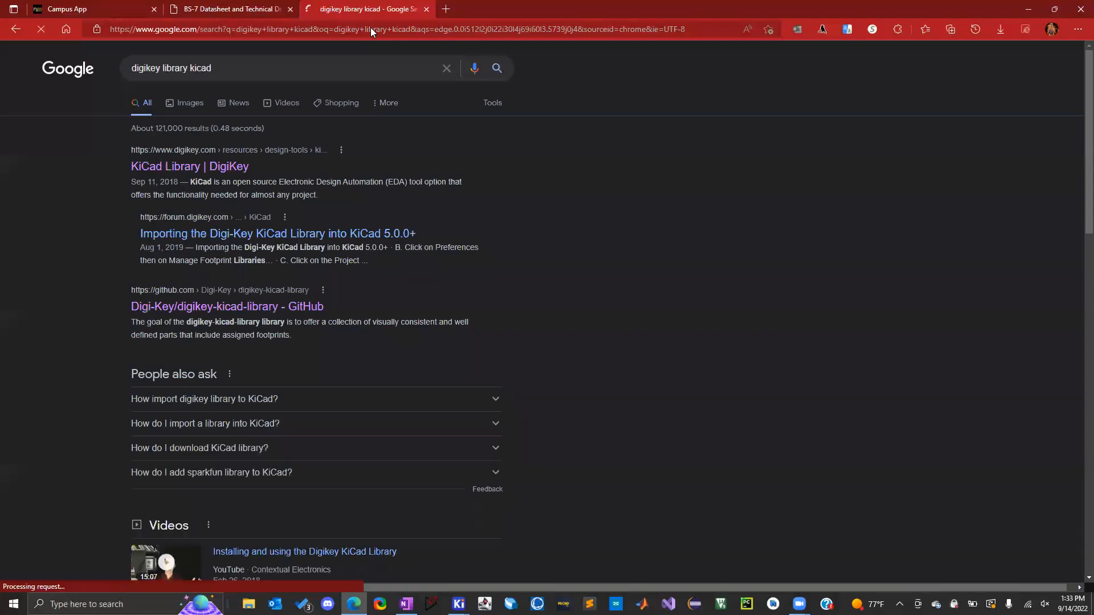
# Open DigiKey's KiCad Library page, follow it to the digikey-kicad-library GitHub repository, and show the repository's clone and download options.
pyautogui.click(214, 174)
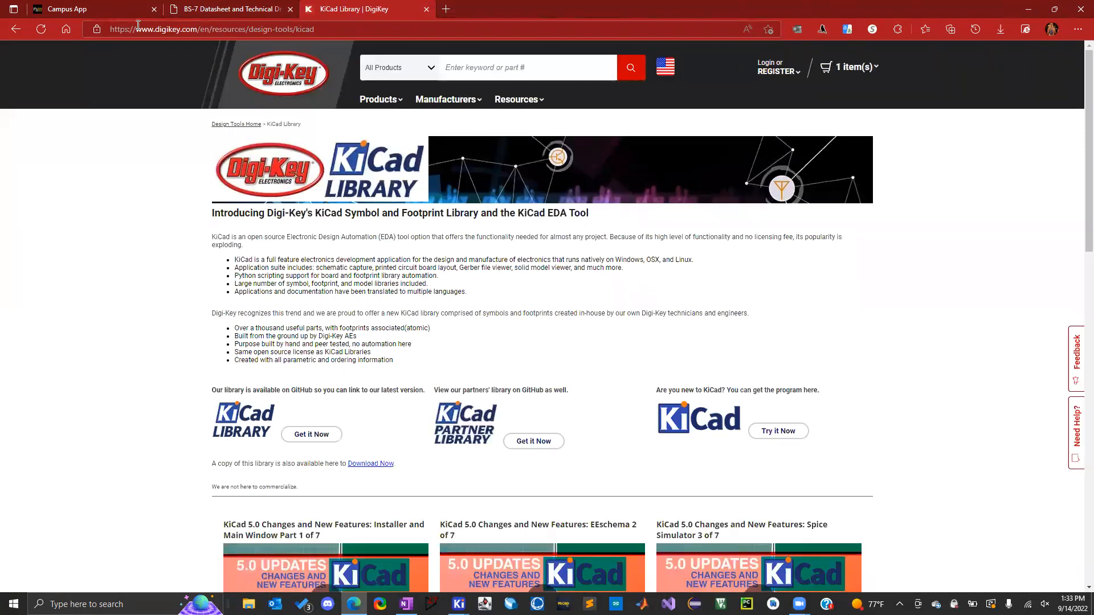
pyautogui.click(302, 436)
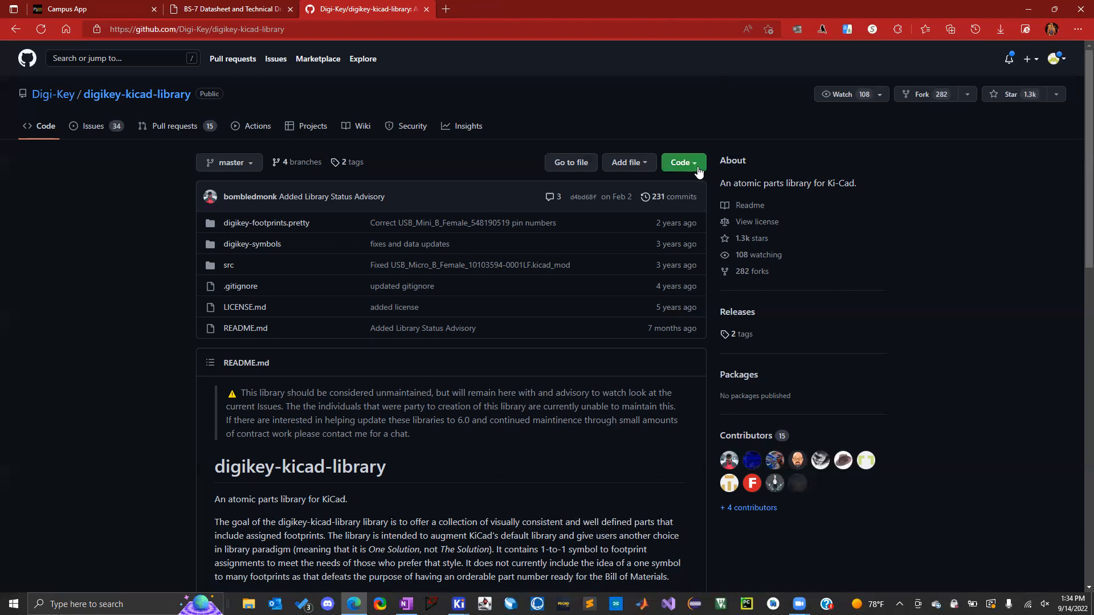
pyautogui.click(679, 163)
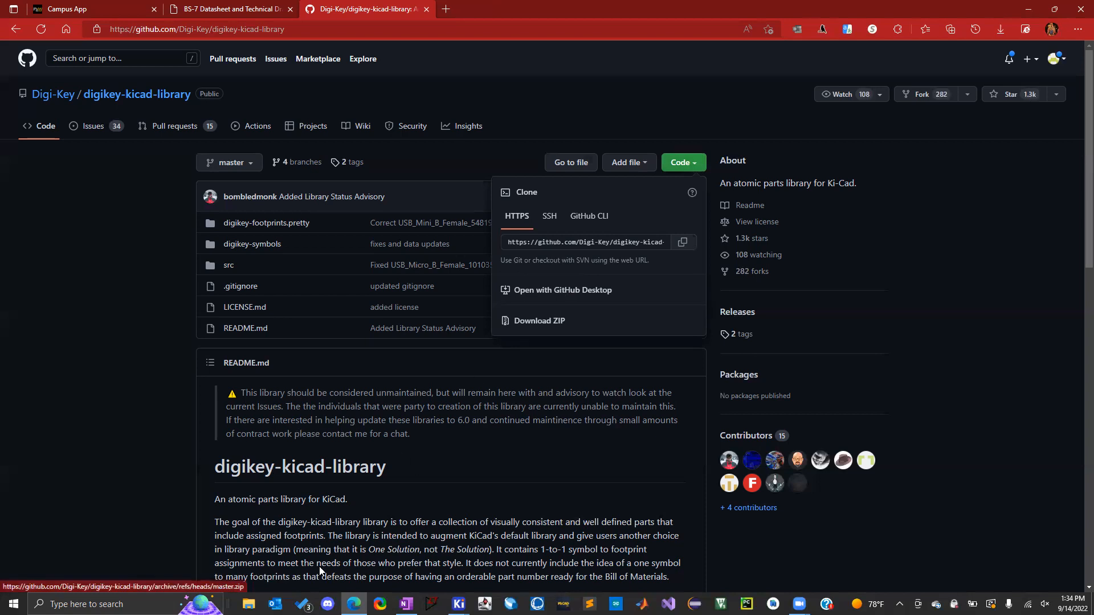
# In File Explorer, go to Documents > KiCAD Projects > Imported Libraries > Digi-Key and check the downloaded archive and the extracted digikey-kicad-library-master folder.
pyautogui.click(249, 604)
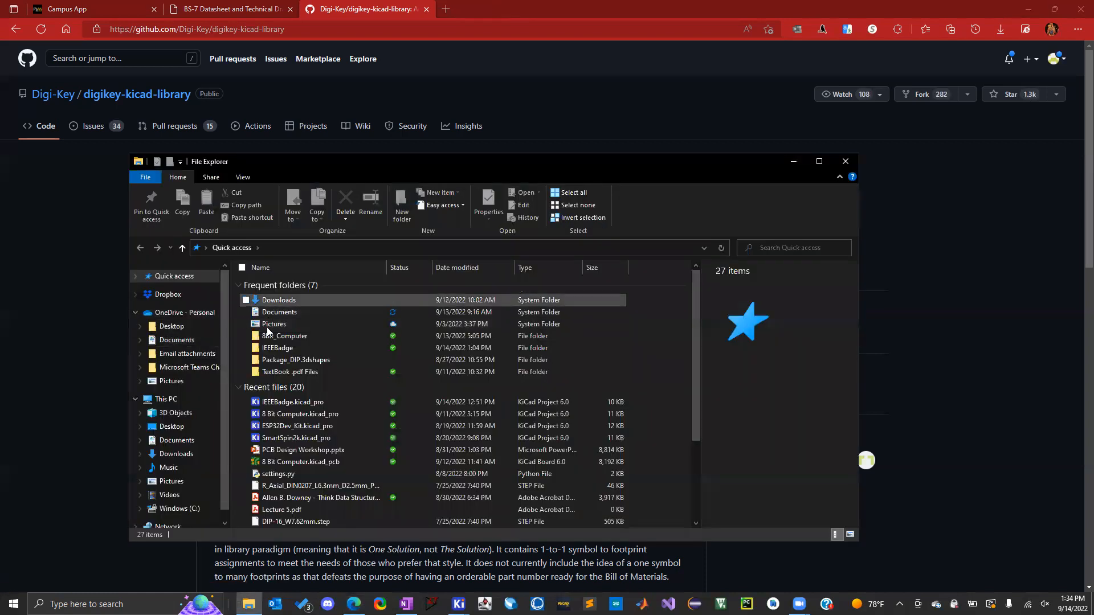
pyautogui.click(175, 440)
pyautogui.scroll(-4, 305, 415)
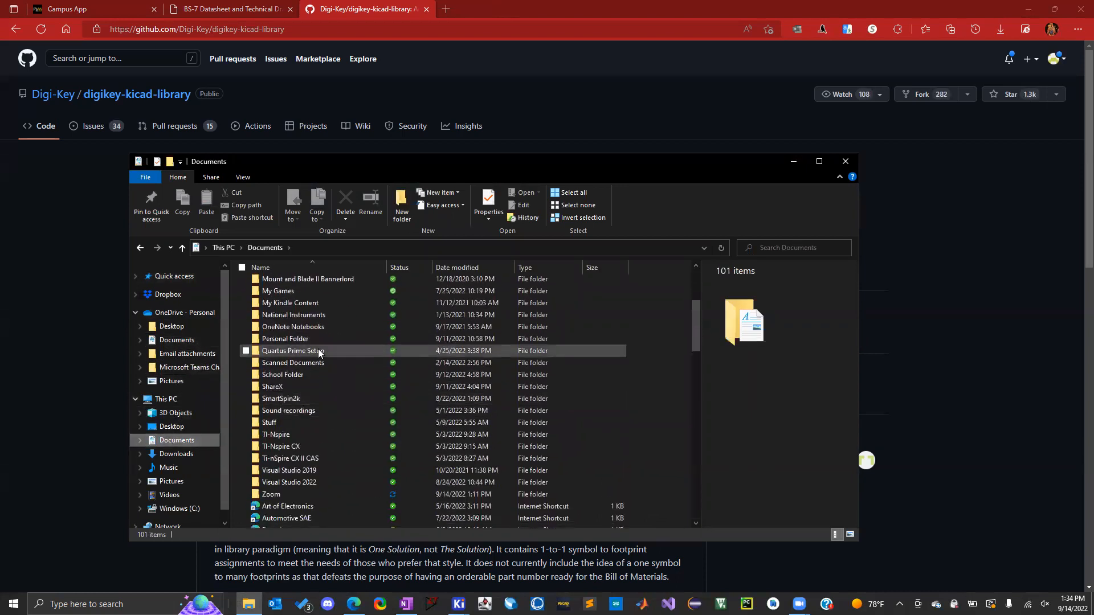
pyautogui.scroll(2, 328, 315)
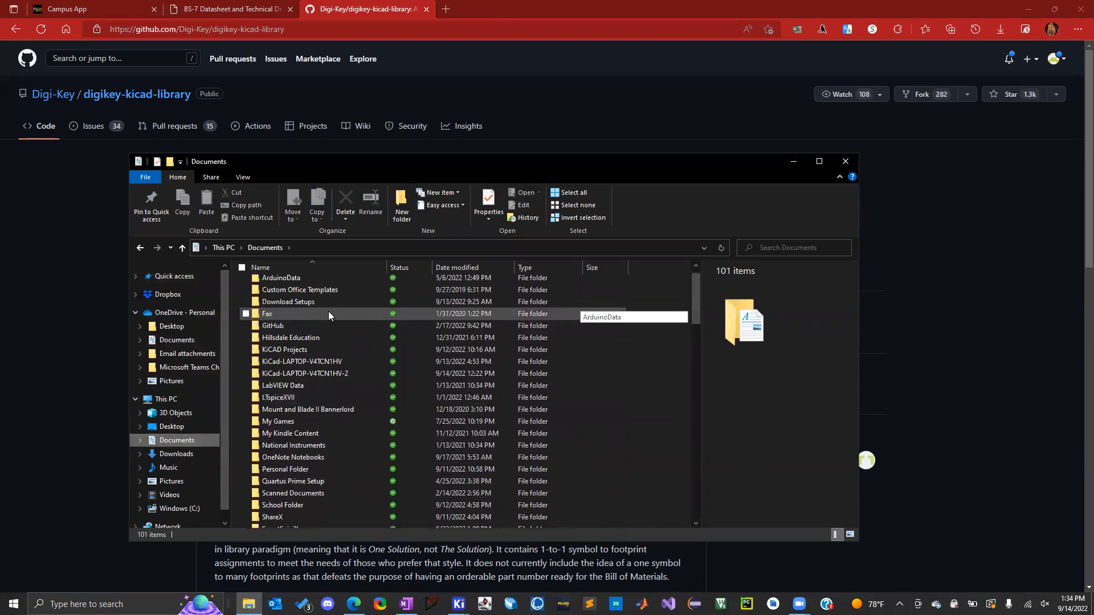
pyautogui.doubleClick(298, 349)
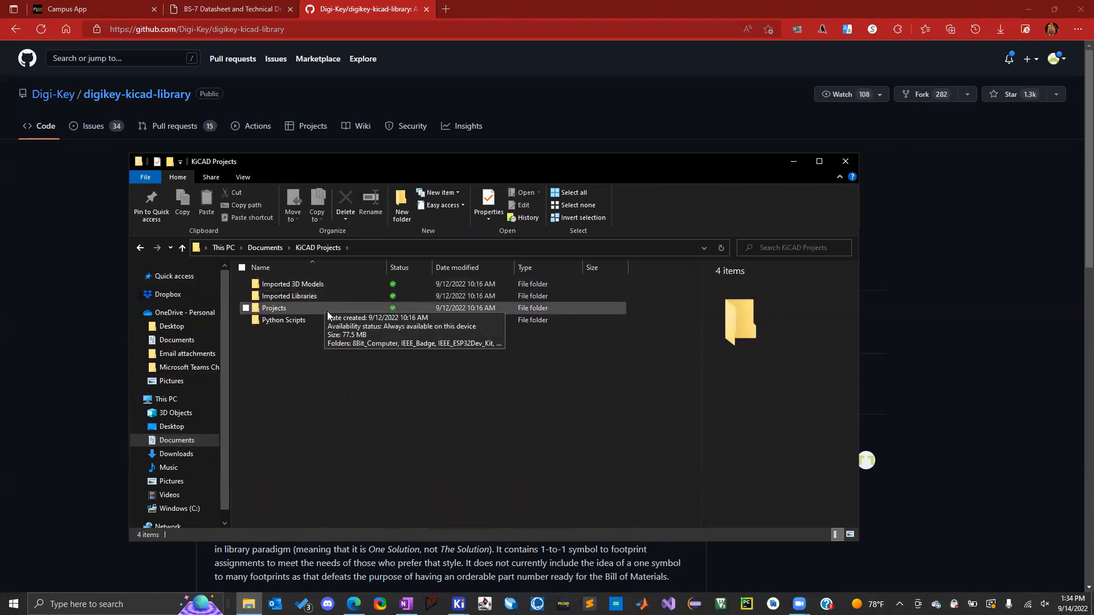
pyautogui.doubleClick(291, 295)
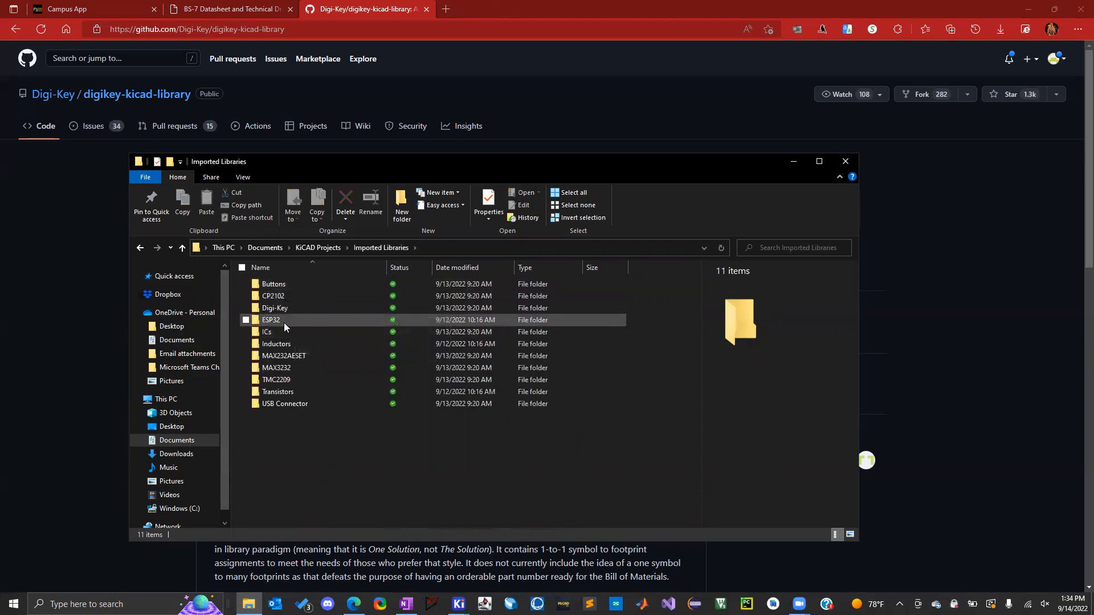
pyautogui.doubleClick(281, 308)
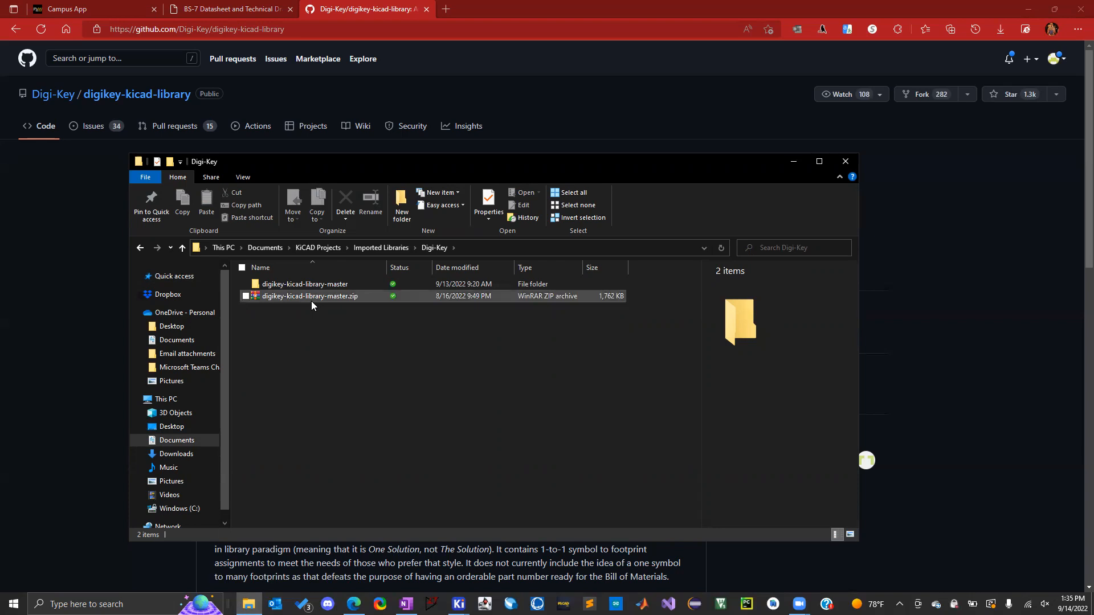
pyautogui.click(313, 285)
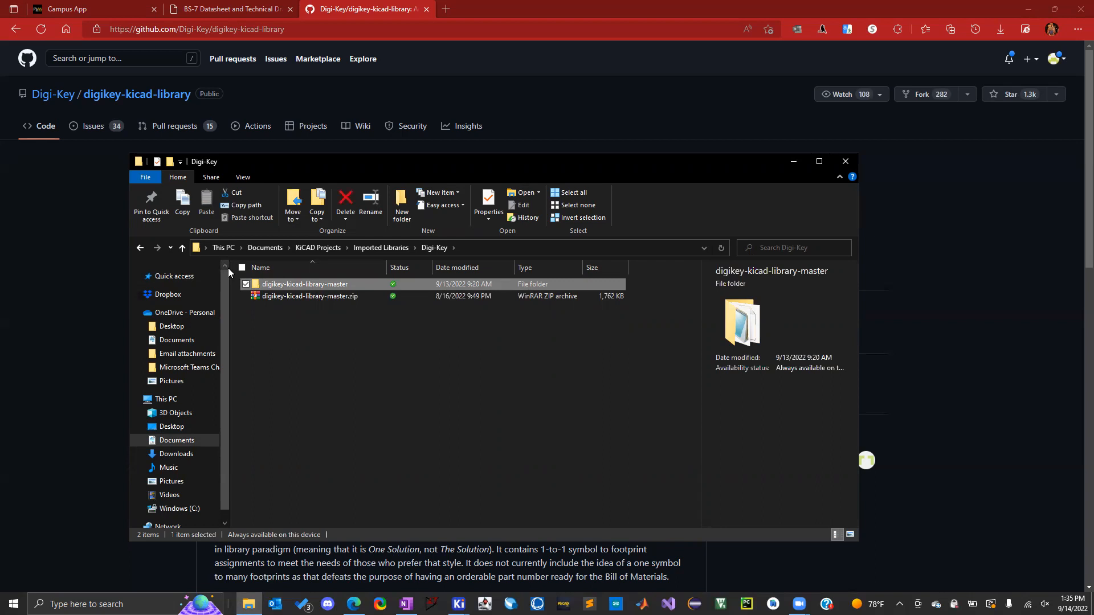
pyautogui.click(359, 367)
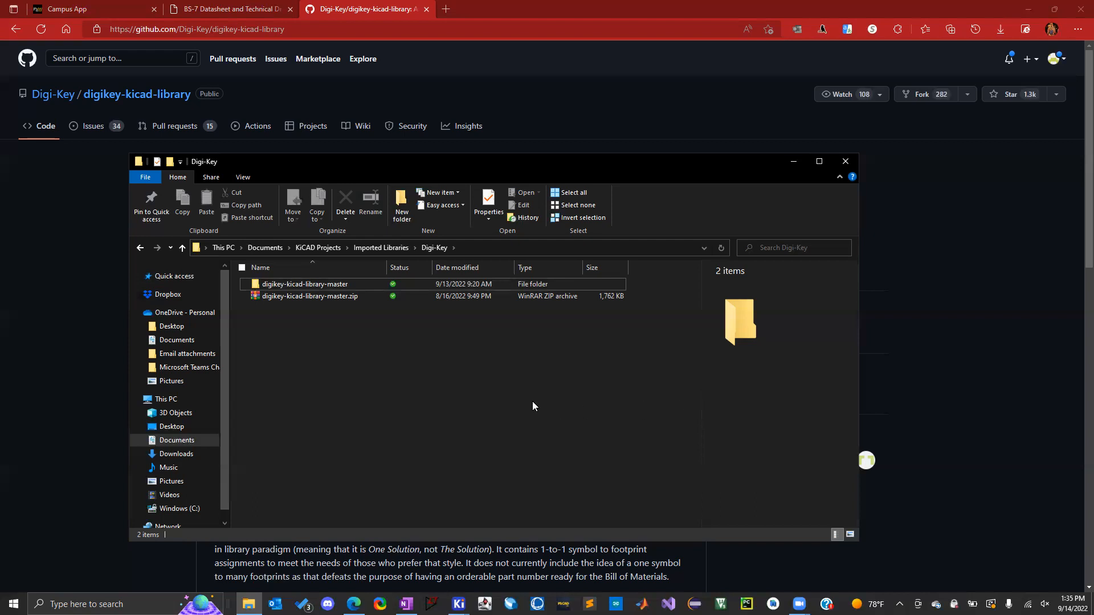
# Put away the file explorer and web browser, close the footprint library browser, and accept the symbol fields table in KiCad.
pyautogui.click(845, 162)
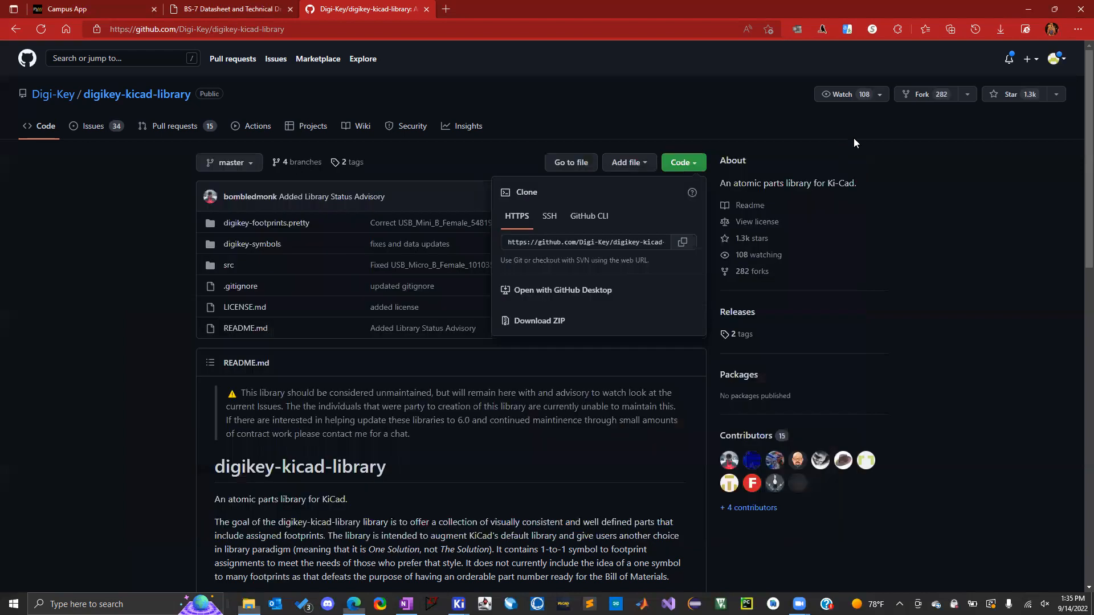
pyautogui.click(1025, 8)
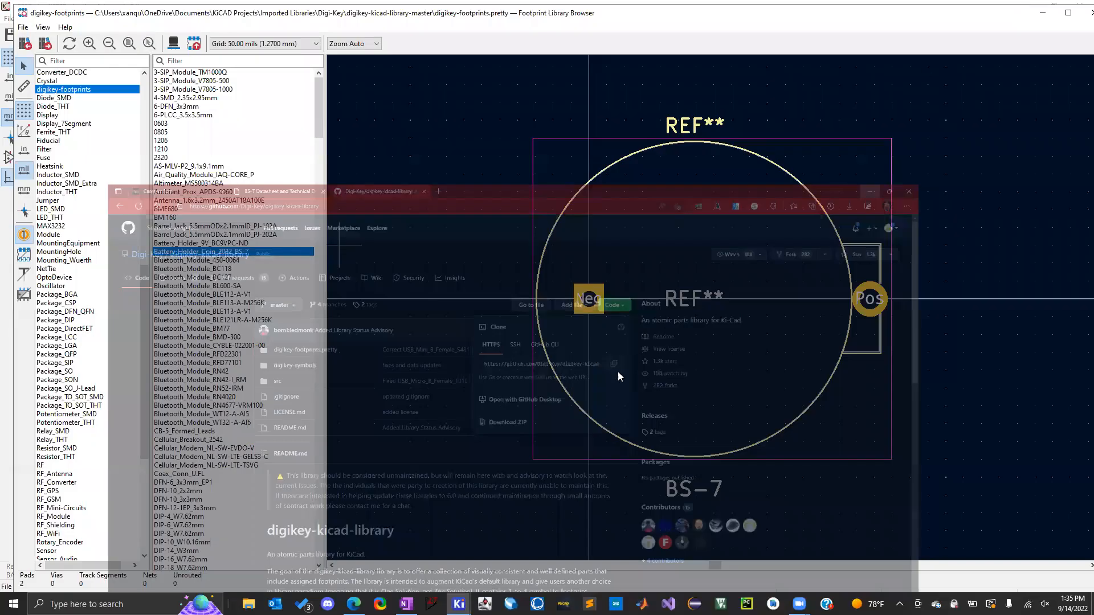
pyautogui.click(1089, 13)
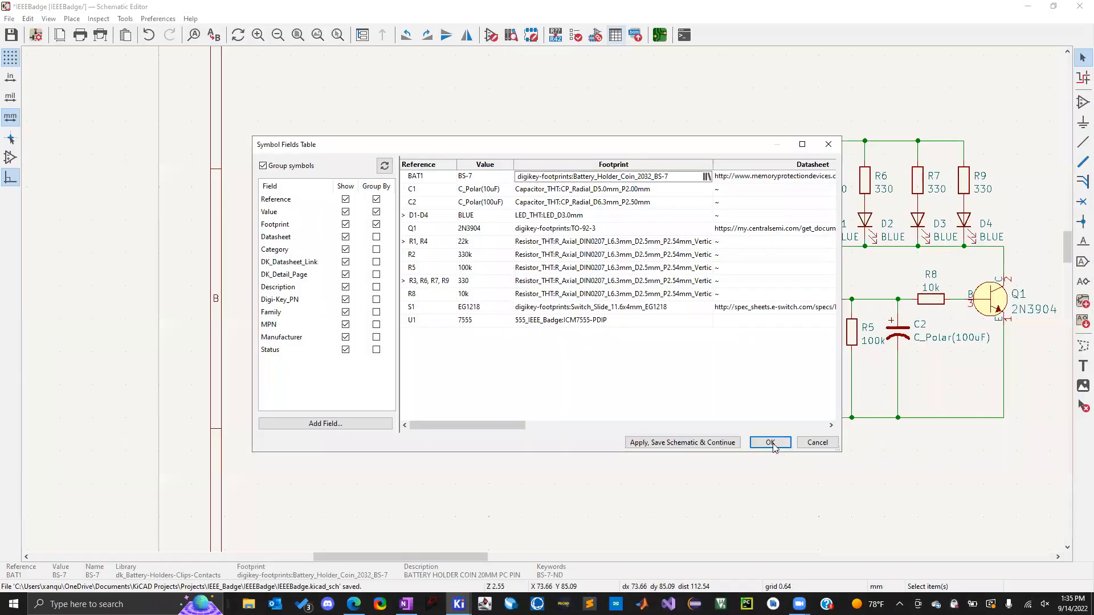
pyautogui.click(769, 442)
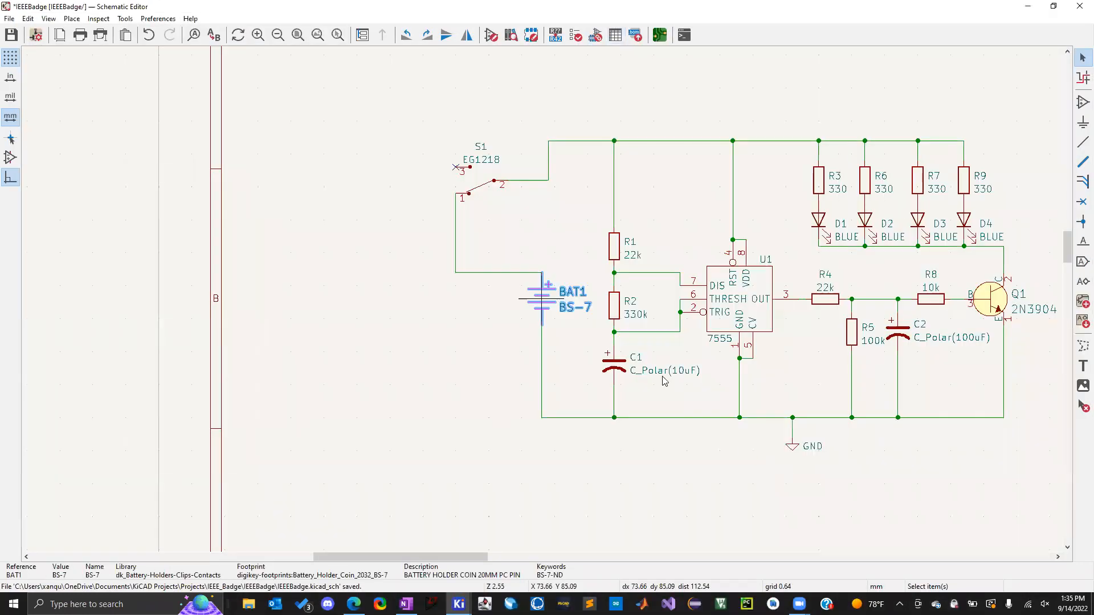
# Reopen the symbol fields table and check the footprints assigned to C1, C2 and the D1-D4 group.
pyautogui.click(615, 35)
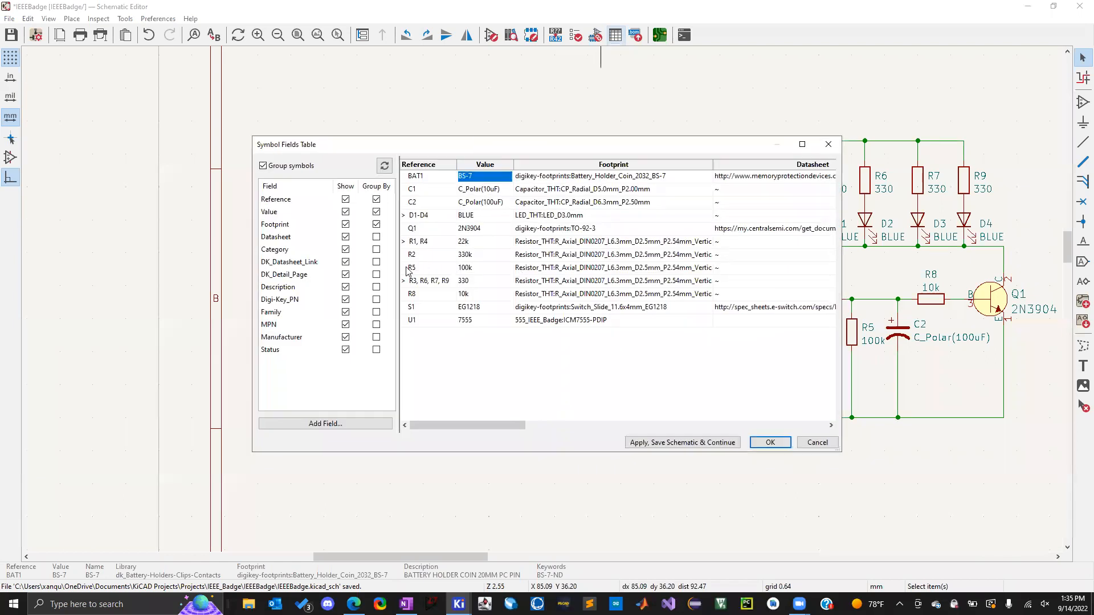
pyautogui.doubleClick(546, 190)
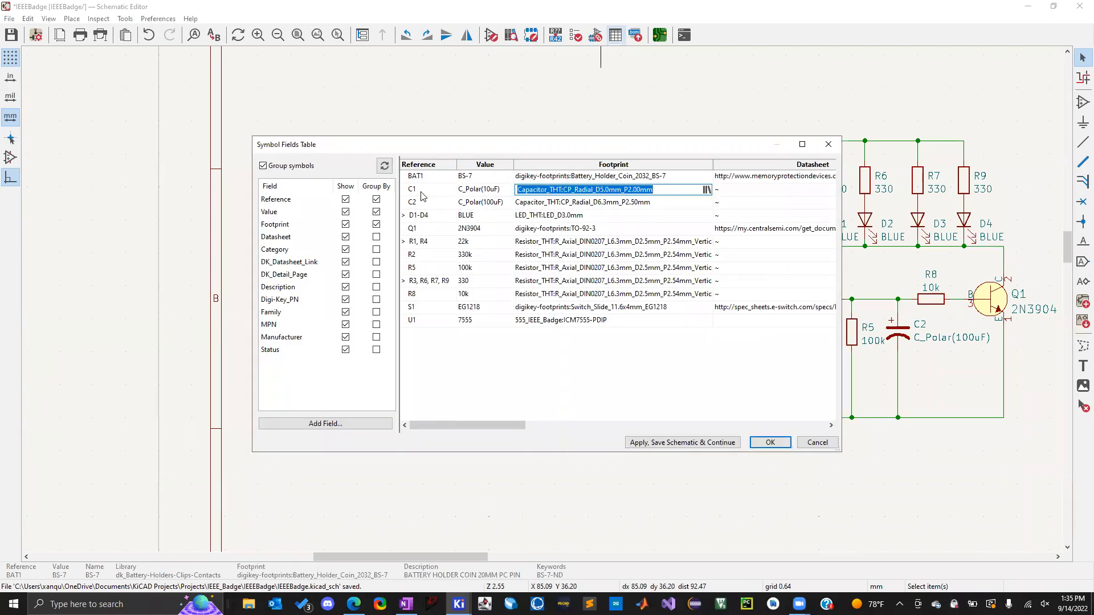
pyautogui.doubleClick(550, 204)
pyautogui.doubleClick(549, 217)
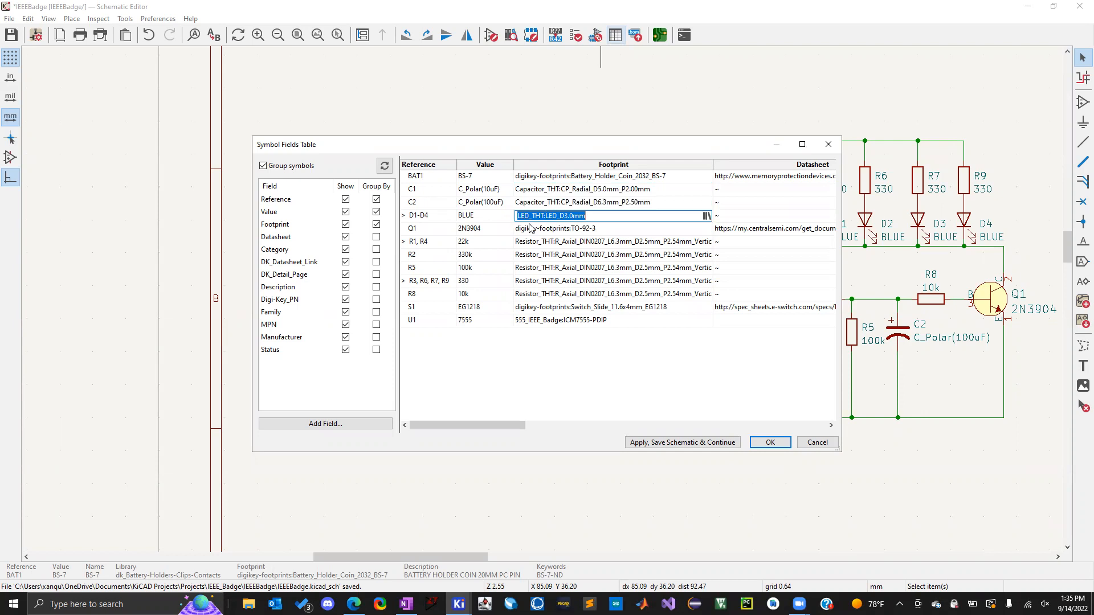
# Expand the grouped rows for D1-D4, for R1 and R4, and for R3, R6, R7 and R9.
pyautogui.click(404, 217)
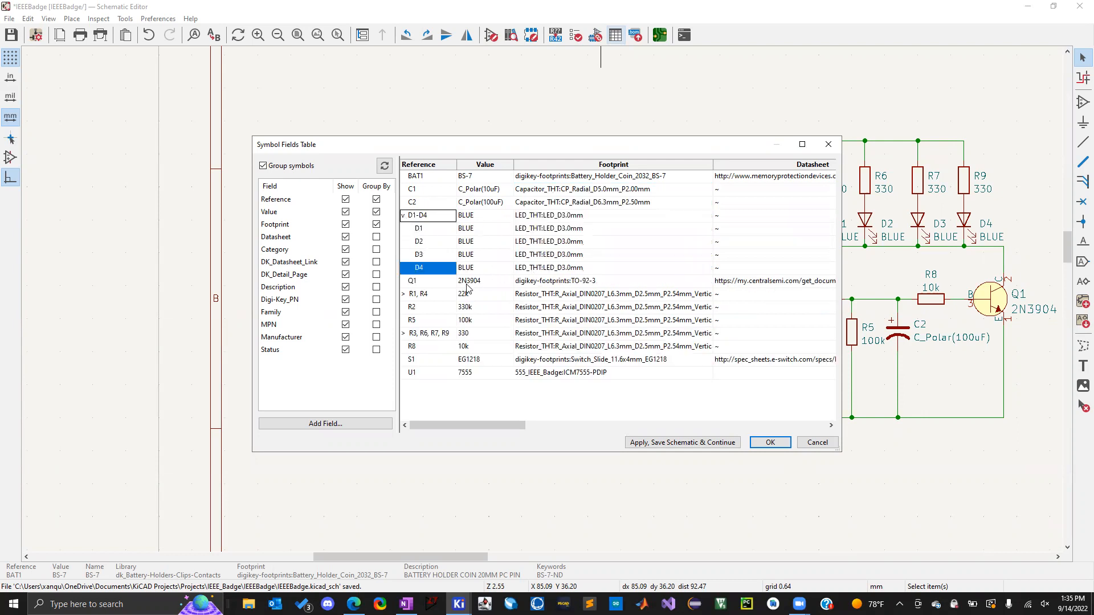
pyautogui.click(403, 294)
pyautogui.click(404, 360)
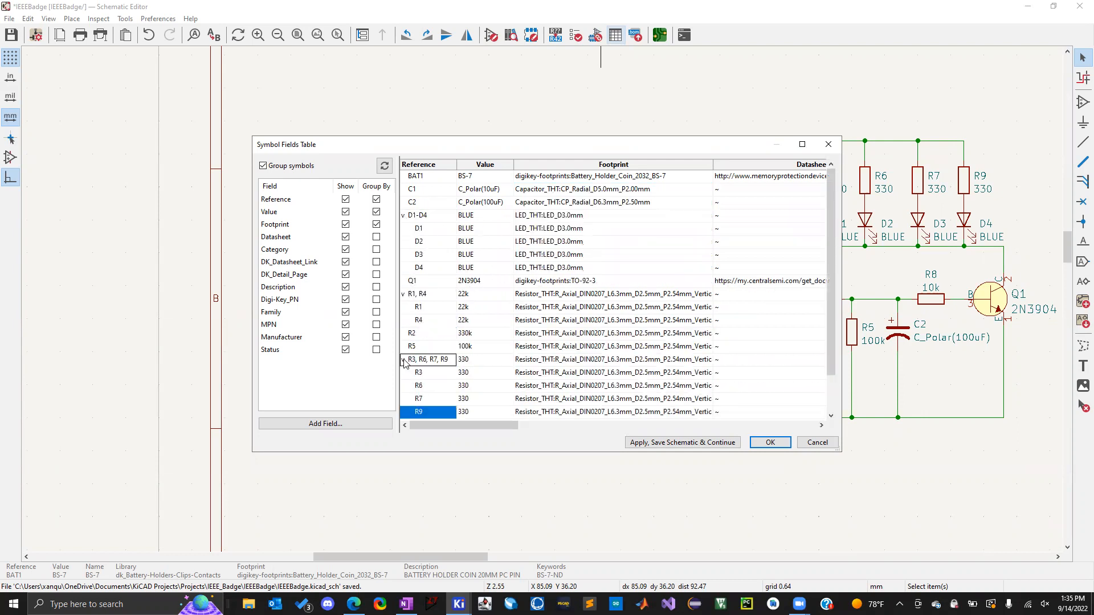
# Check the footprint assignments of C1, Q1 and BAT1 in the symbol fields table.
pyautogui.doubleClick(544, 188)
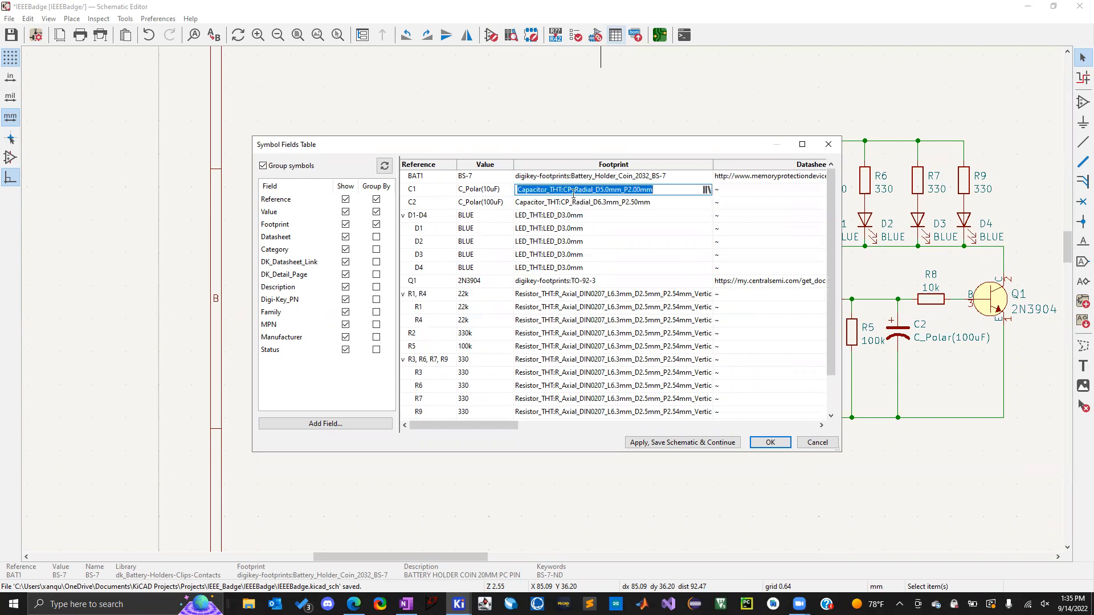
pyautogui.doubleClick(539, 280)
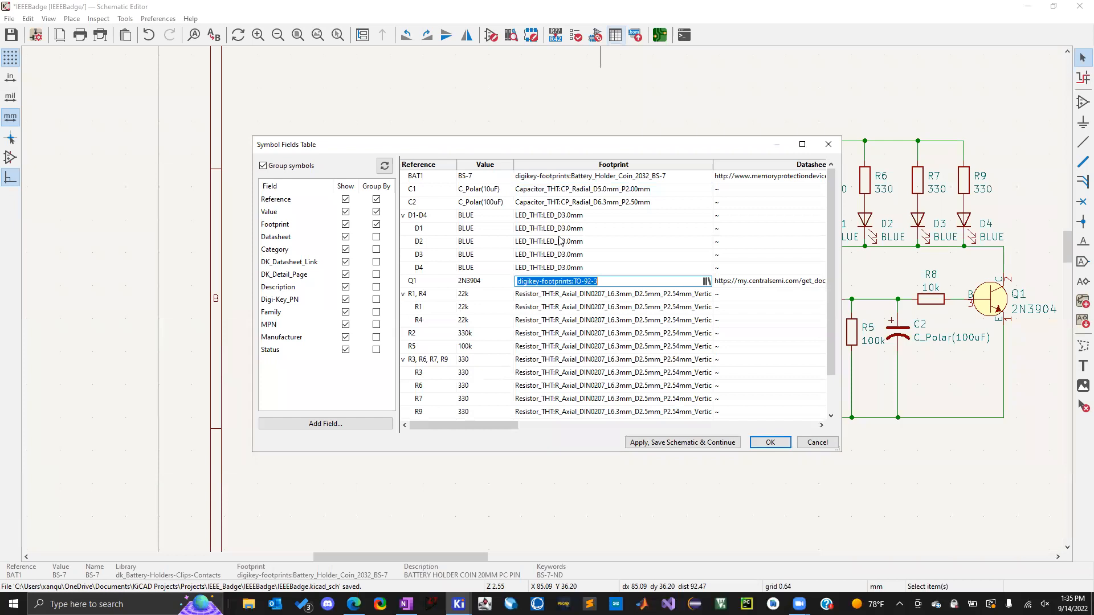
pyautogui.click(537, 175)
pyautogui.click(538, 176)
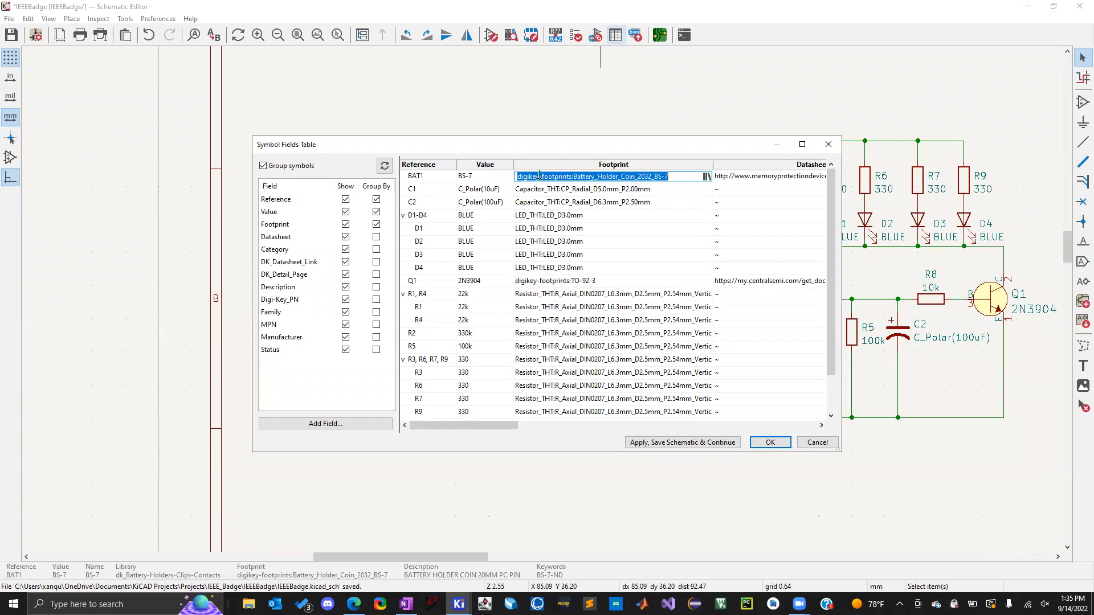
# Review the footprint assignments of S1, U1, R8, the LEDs and R1.
pyautogui.scroll(-2, 530, 272)
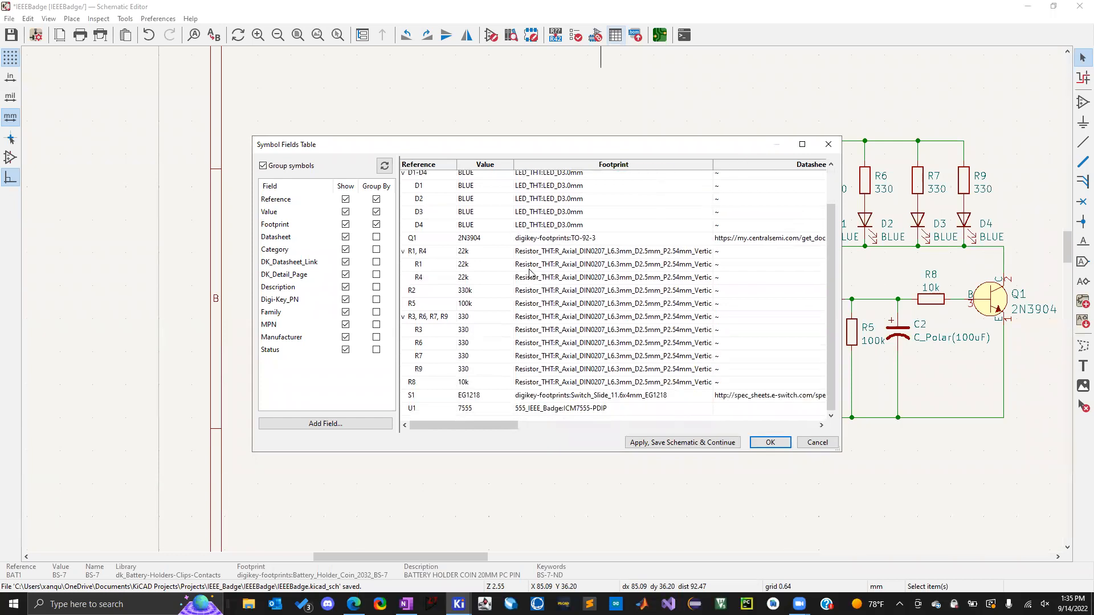
pyautogui.doubleClick(533, 398)
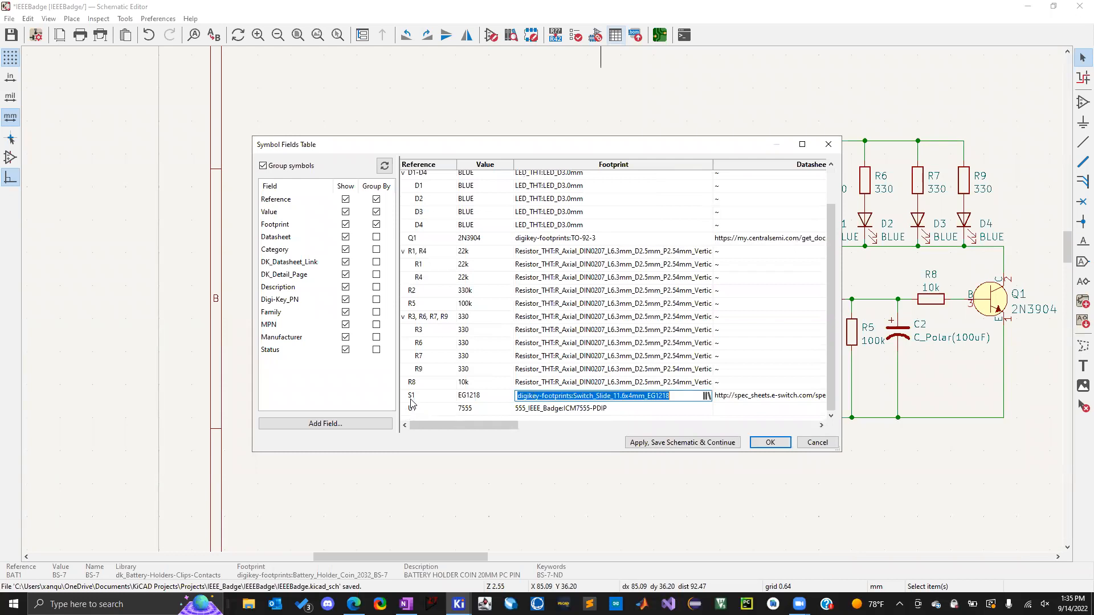
pyautogui.click(547, 410)
pyautogui.click(551, 386)
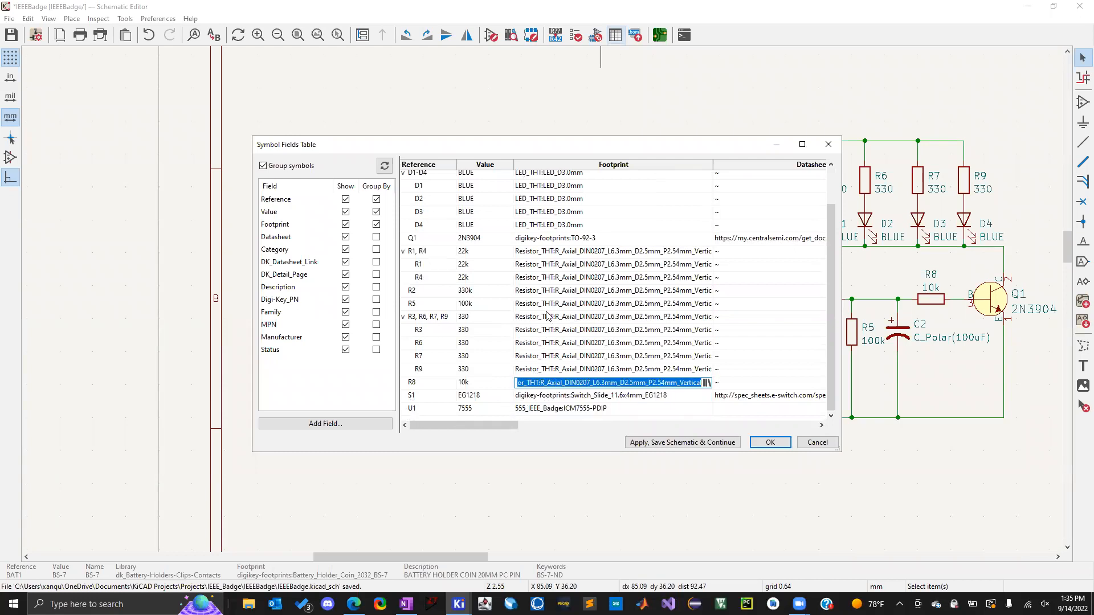
pyautogui.scroll(3, 541, 268)
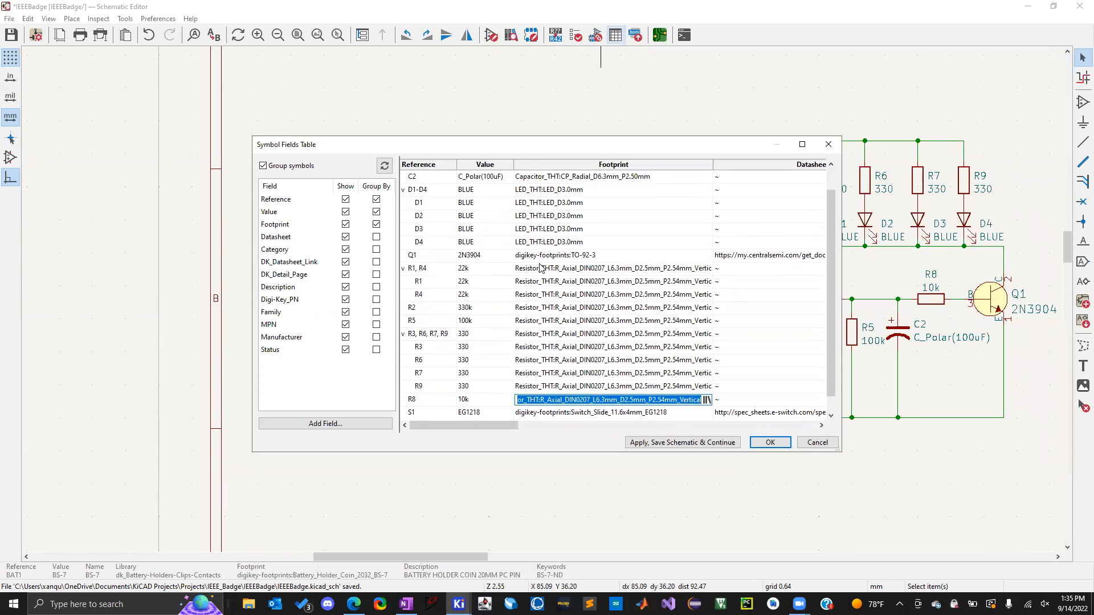
pyautogui.click(541, 221)
pyautogui.click(540, 308)
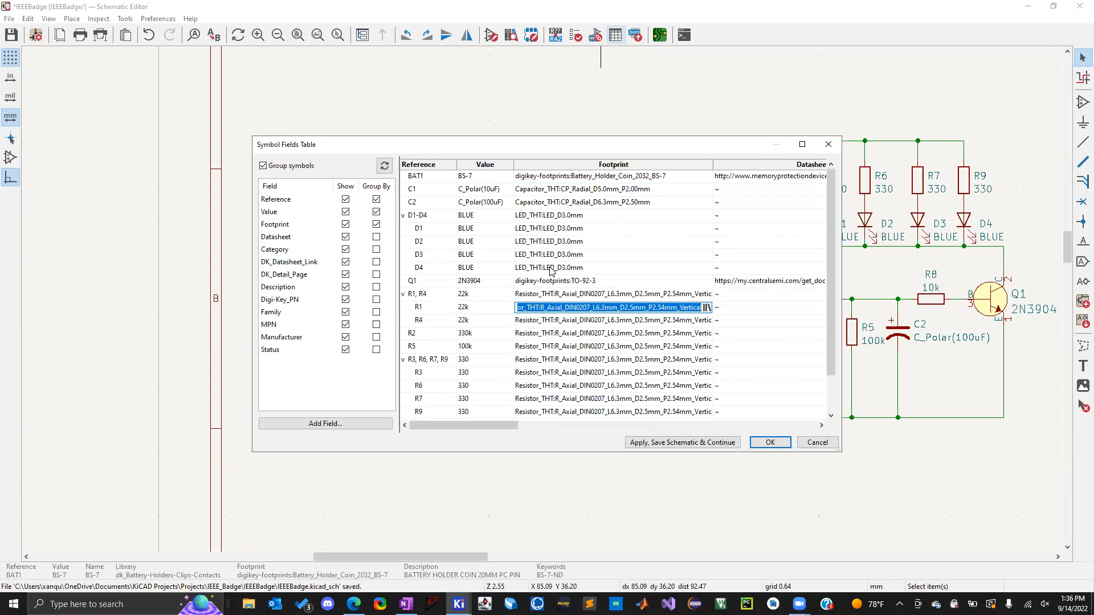
# Open the footprint library browser for C1 and compare the Capacitor_Tantalum_SMD and Capacitor_THT libraries.
pyautogui.click(558, 189)
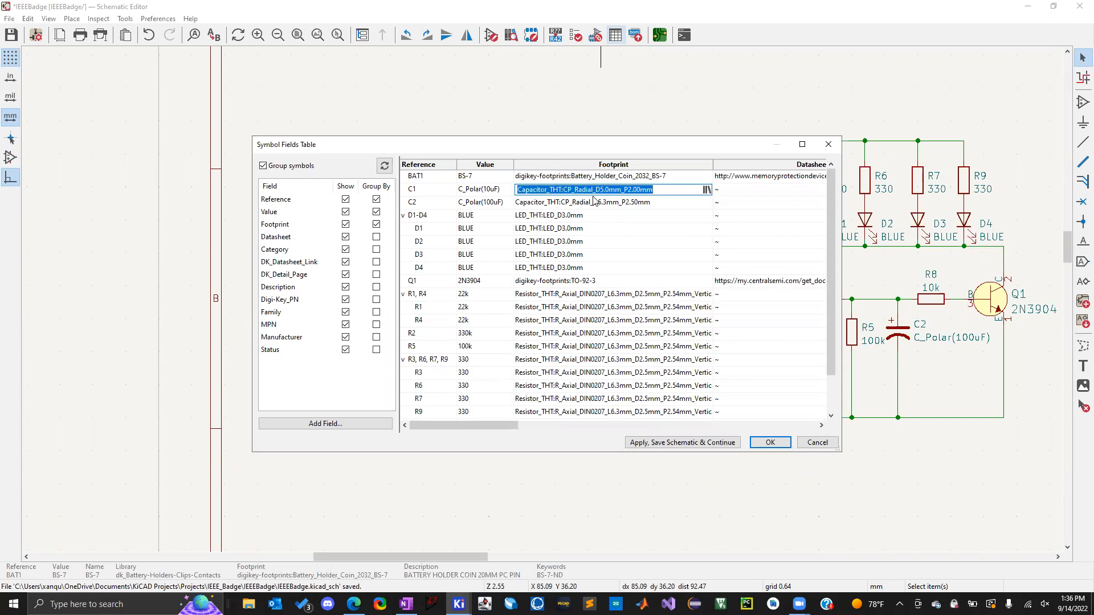
pyautogui.click(707, 189)
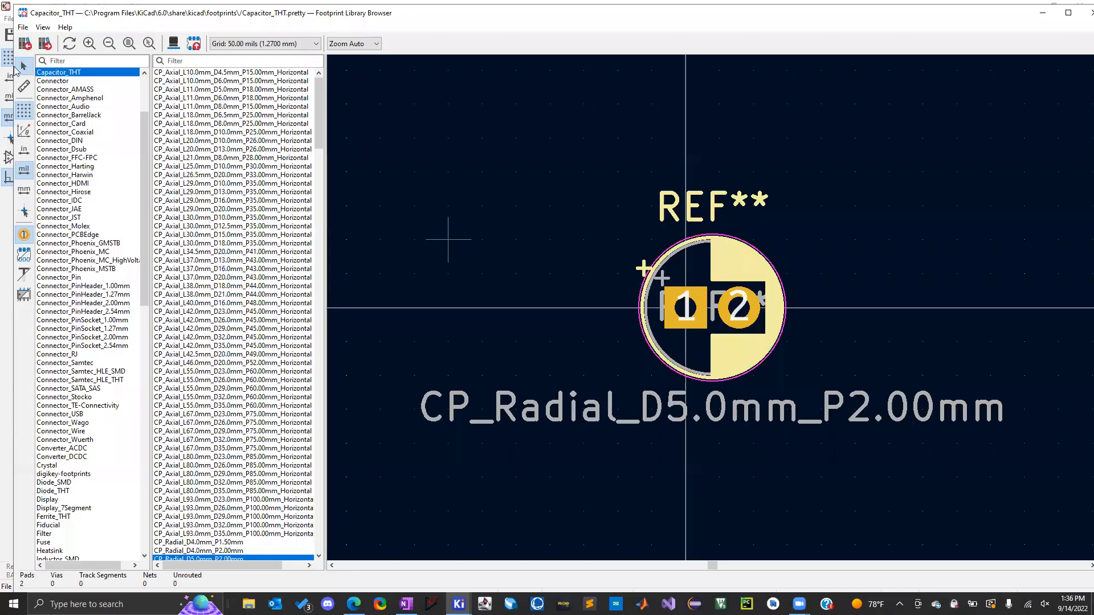
pyautogui.scroll(4, 85, 94)
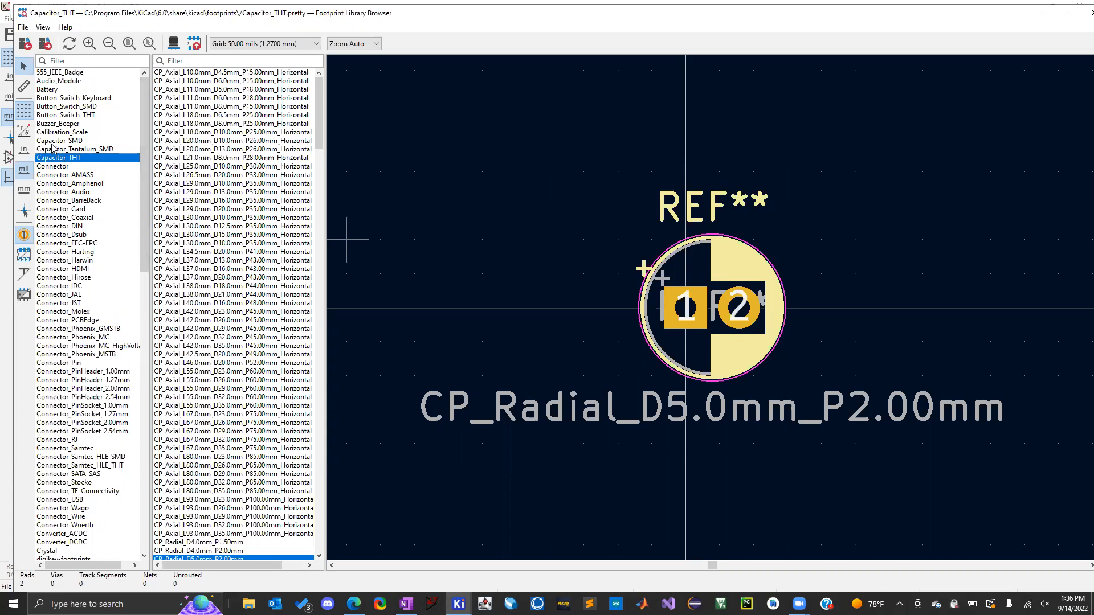
pyautogui.click(81, 150)
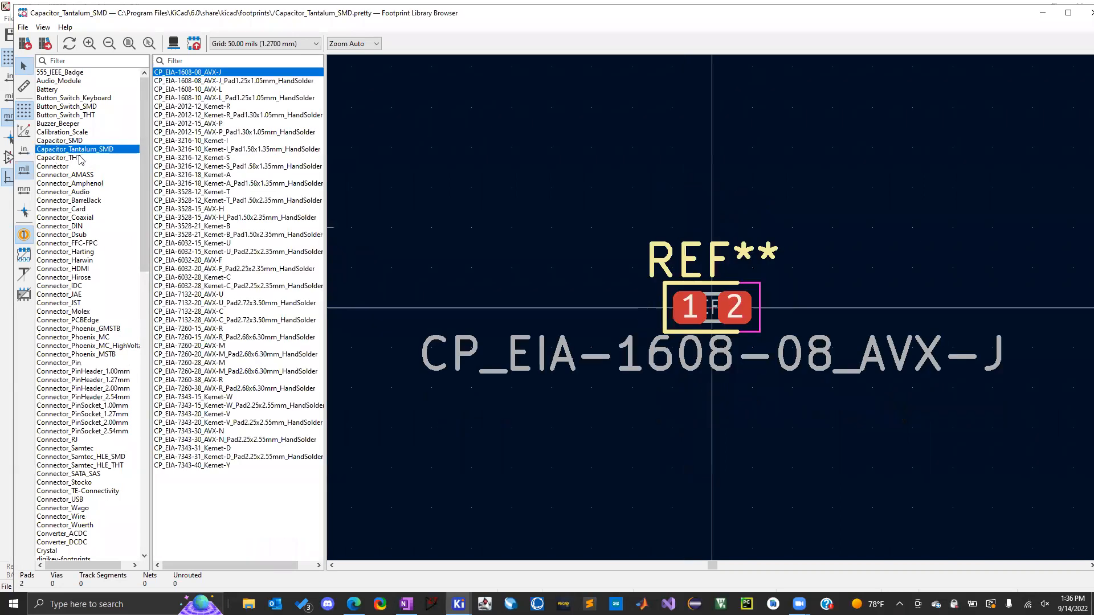
pyautogui.click(79, 158)
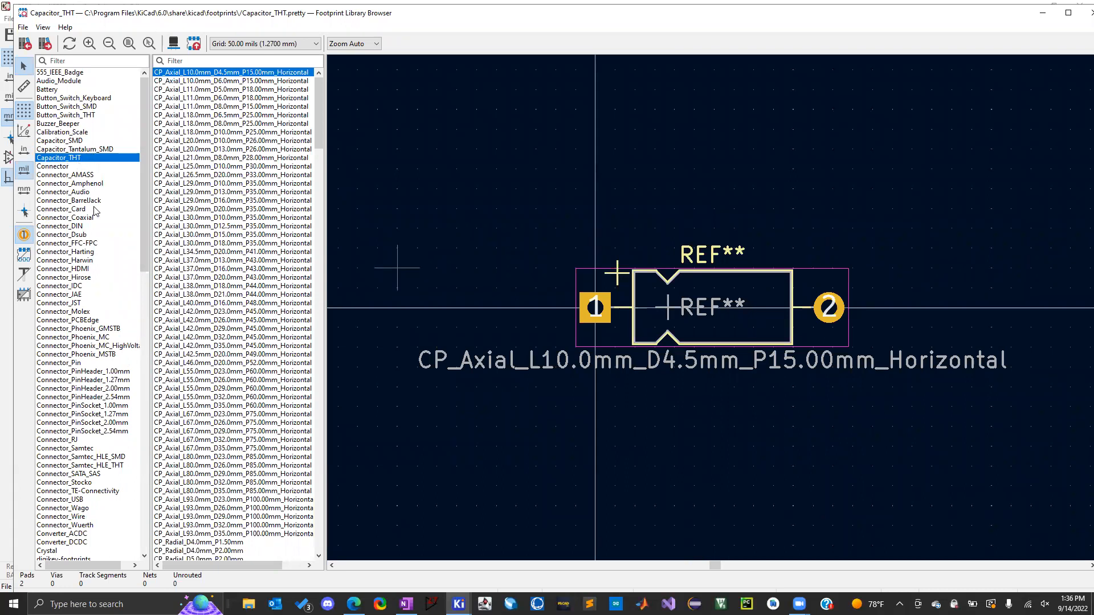
# Preview several footprints in the Connector library, including DTF13-12Px.
pyautogui.click(49, 166)
pyautogui.click(171, 89)
pyautogui.click(194, 114)
pyautogui.click(192, 141)
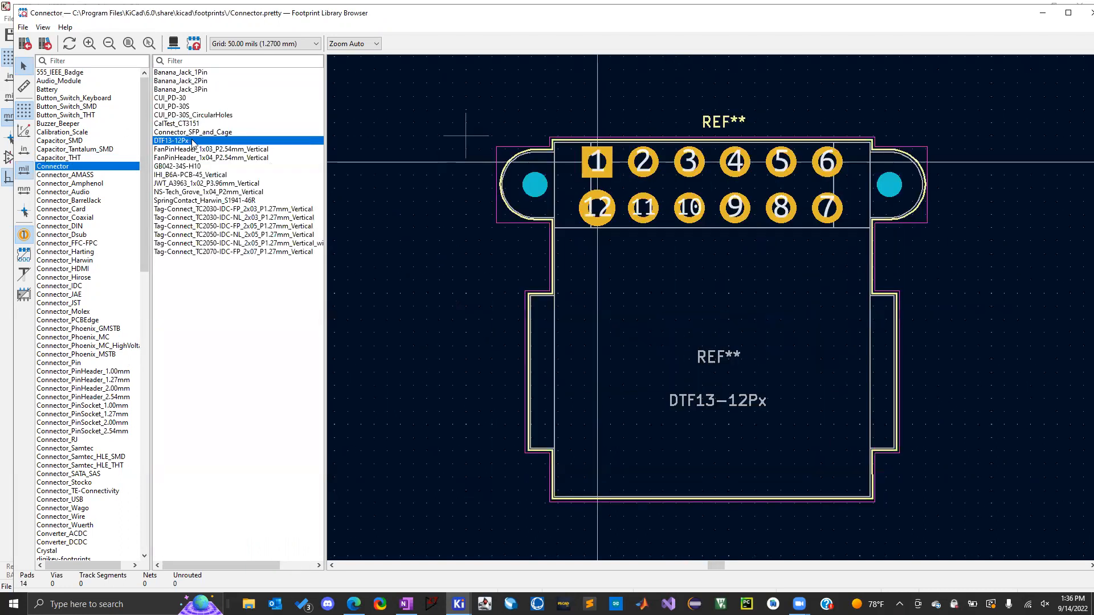
# Step back and forth through the remaining Connector library footprints, examining each pad layout.
pyautogui.press('Down')
pyautogui.press('Down')
pyautogui.press('Down')
pyautogui.press('Down')
pyautogui.press('Down')
pyautogui.press('Down')
pyautogui.press('Down')
pyautogui.press('Down')
pyautogui.press('Down')
pyautogui.press('Down')
pyautogui.press('Down')
pyautogui.press('Down')
pyautogui.press('Up')
pyautogui.press('Up')
pyautogui.press('Up')
pyautogui.press('Up')
pyautogui.press('Up')
pyautogui.press('Up')
pyautogui.press('Up')
pyautogui.press('Up')
pyautogui.press('Up')
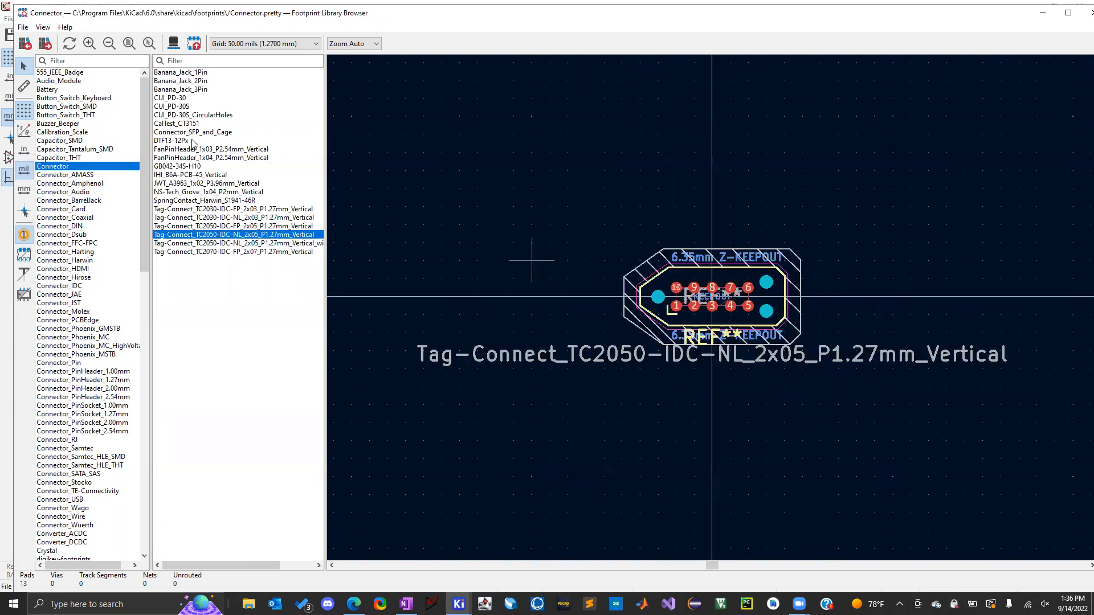
pyautogui.press('Down')
pyautogui.press('Down')
pyautogui.press('Up')
pyautogui.press('Down')
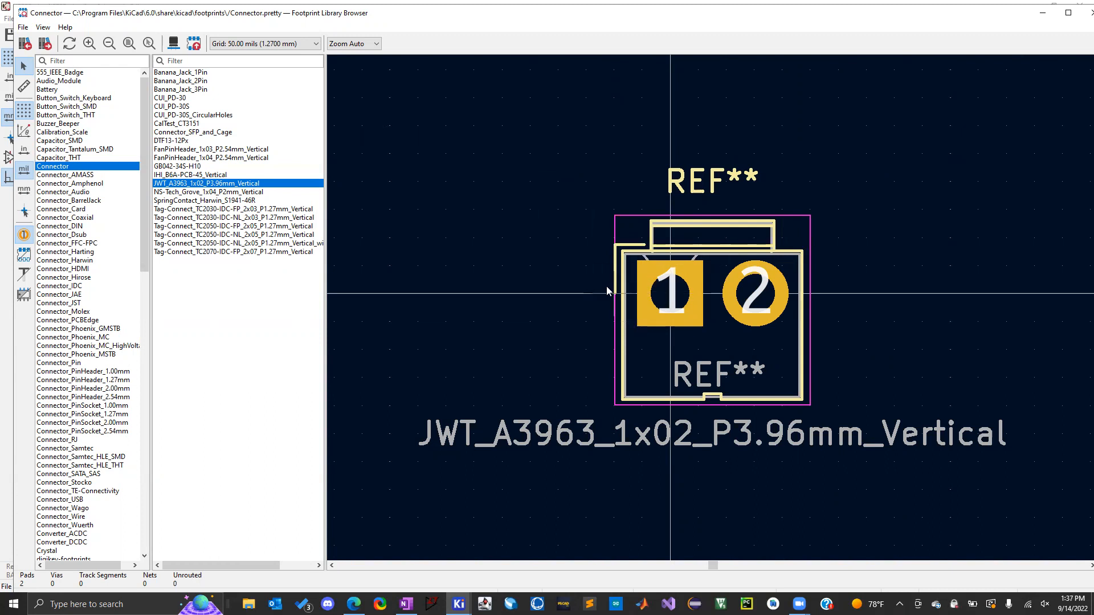
# Examine the JWT_A3963_1x02_P3.96mm_Vertical footprint up close, and preview IHI_B6A-PCB-45_Vertical and GB042-34S-H10.
pyautogui.scroll(2, 600, 286)
pyautogui.scroll(-3, 714, 312)
pyautogui.click(185, 175)
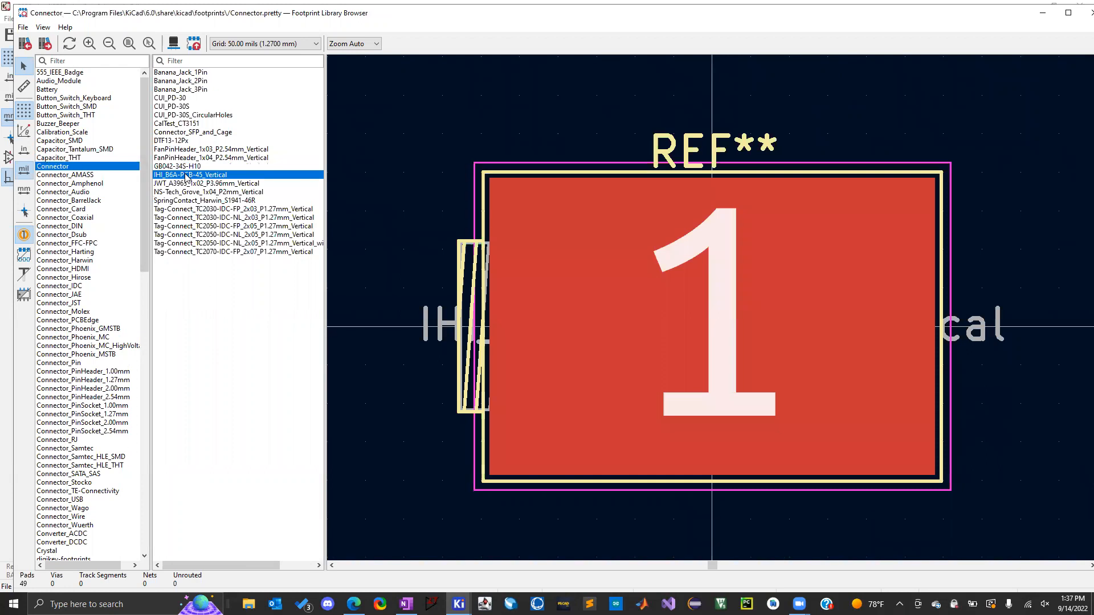
pyautogui.click(208, 166)
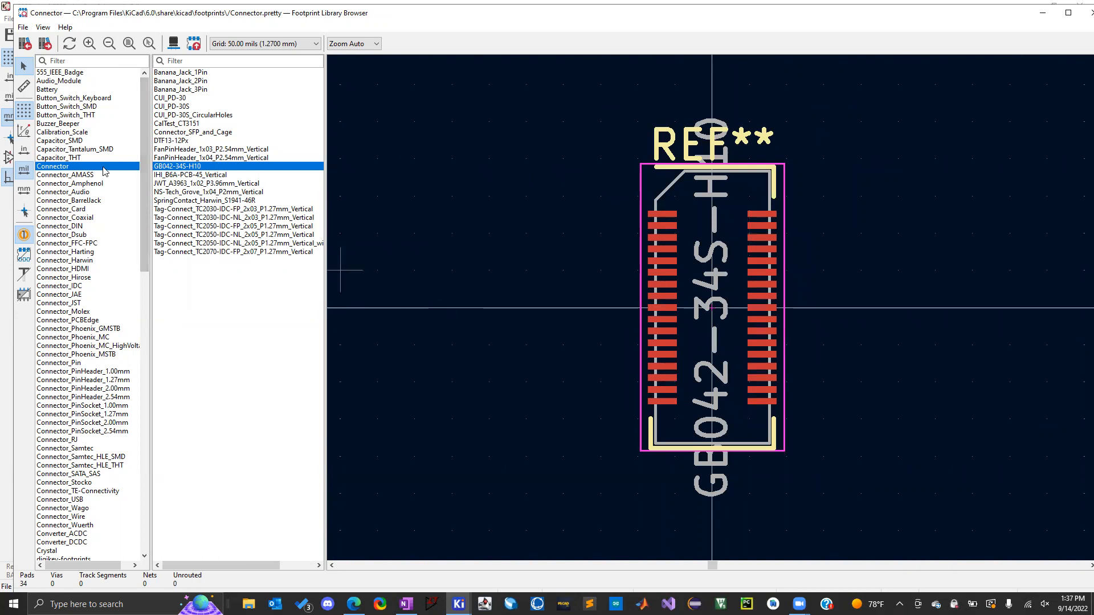
# View the Capacitor_THT and Capacitor_Tantalum_SMD libraries again, and close the browser without choosing a footprint.
pyautogui.click(80, 157)
pyautogui.click(84, 149)
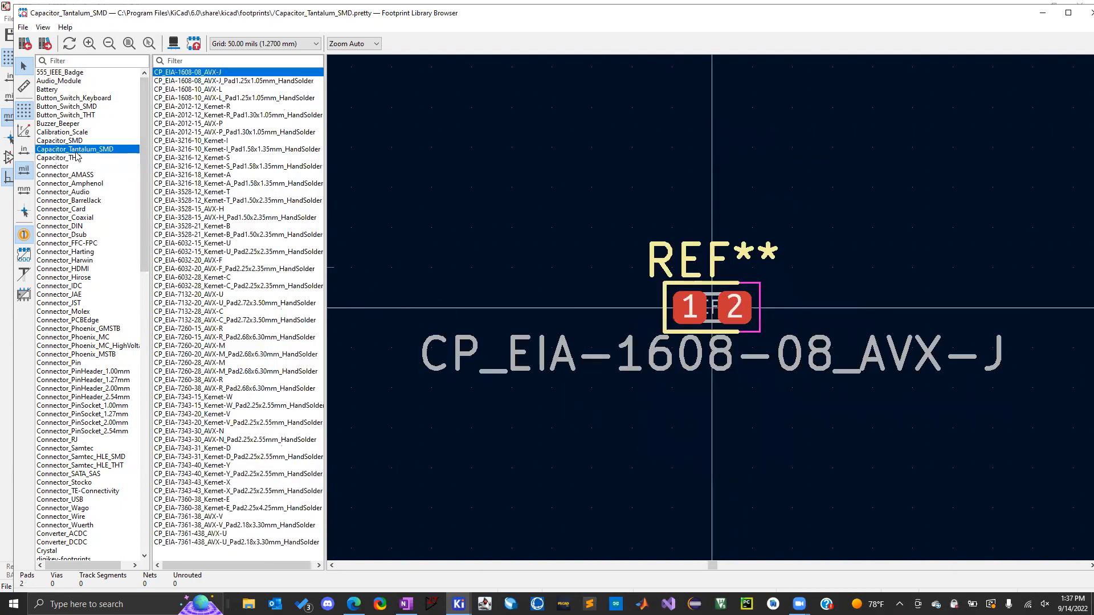
pyautogui.click(1078, 13)
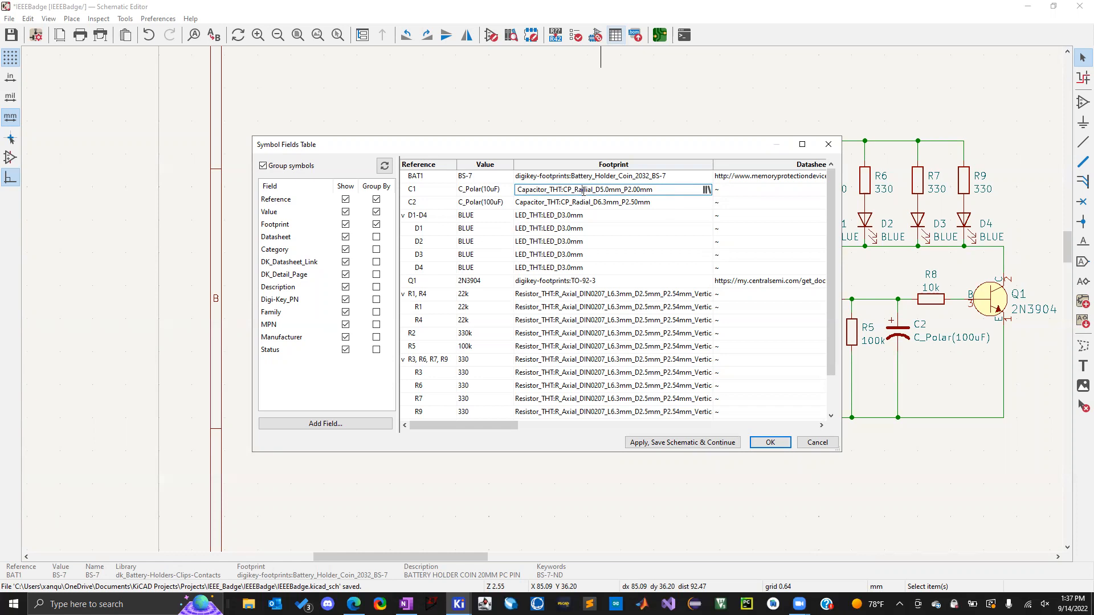
# Open the library browser for C1 again and examine CP_Radial_D5.0mm_P2.00mm and its neighbours in the Capacitor_THT list.
pyautogui.click(707, 190)
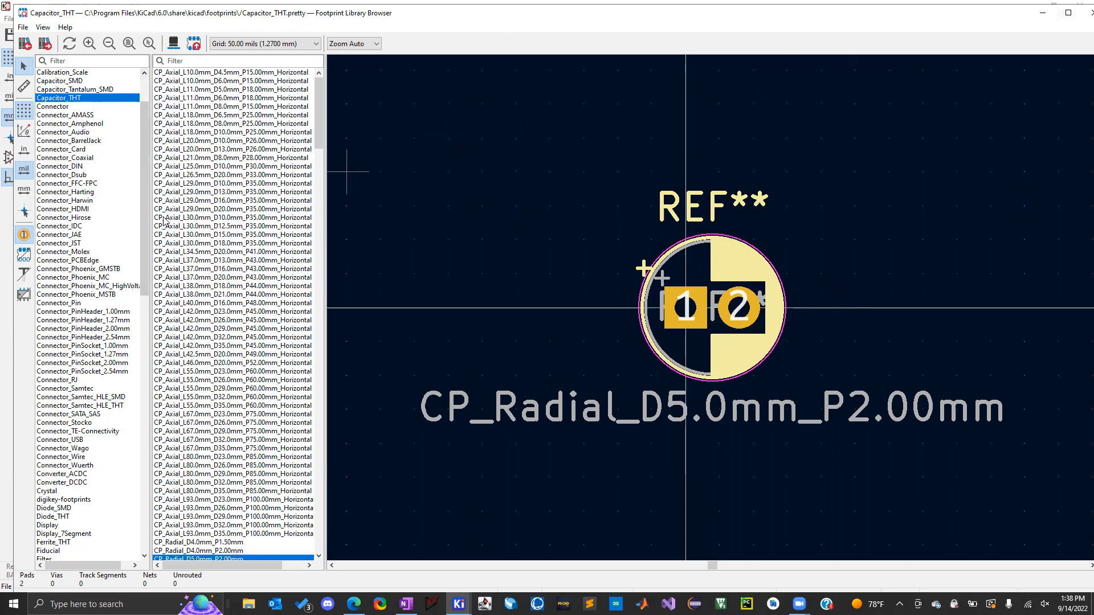
pyautogui.scroll(-1, 213, 238)
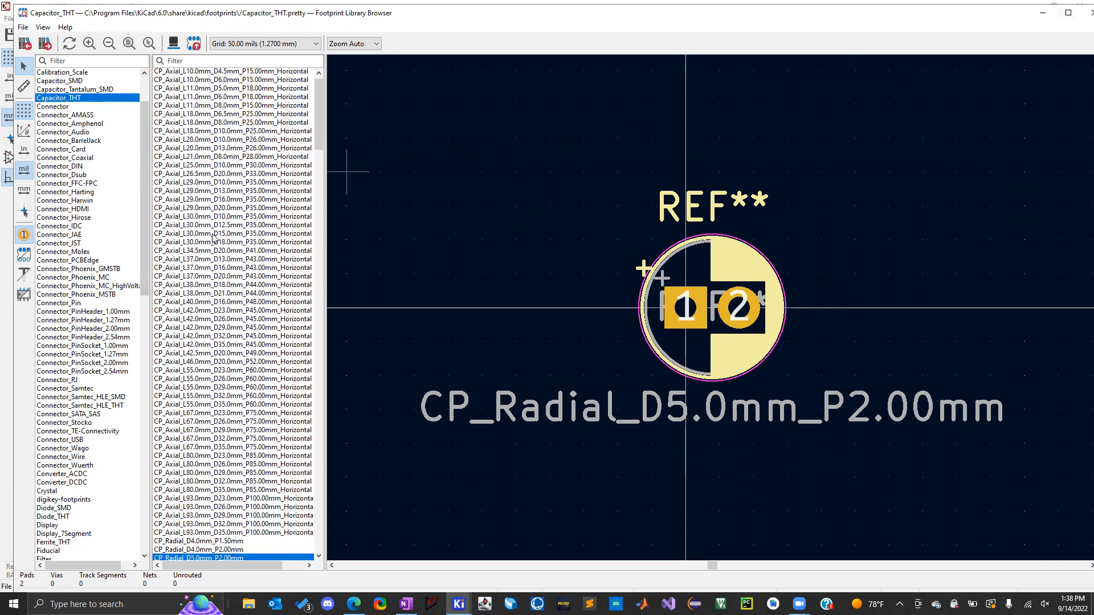
pyautogui.scroll(-1, 263, 202)
pyautogui.scroll(-1, 263, 203)
pyautogui.scroll(-1, 196, 461)
pyautogui.scroll(-1, 199, 458)
pyautogui.scroll(3, 188, 228)
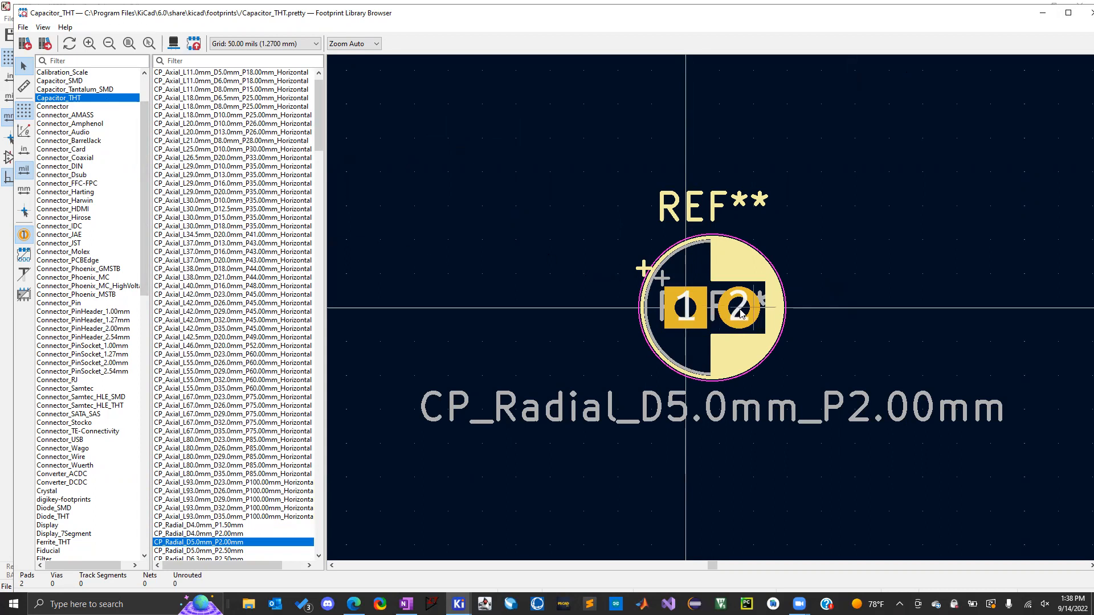
pyautogui.scroll(-1, 201, 411)
pyautogui.scroll(-1, 201, 412)
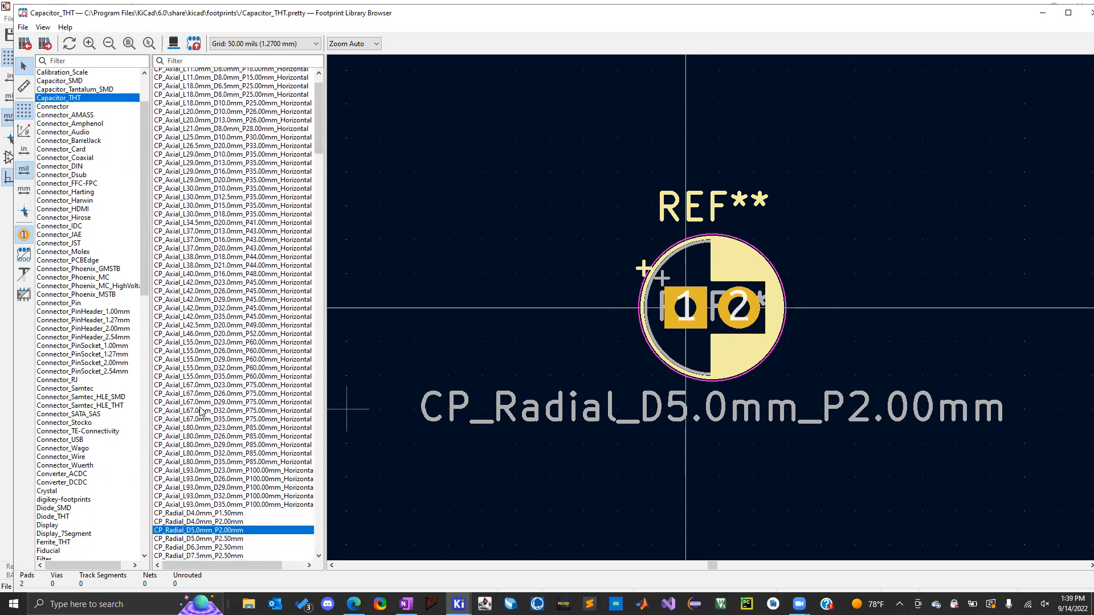
pyautogui.scroll(-1, 192, 432)
pyautogui.scroll(-1, 192, 432)
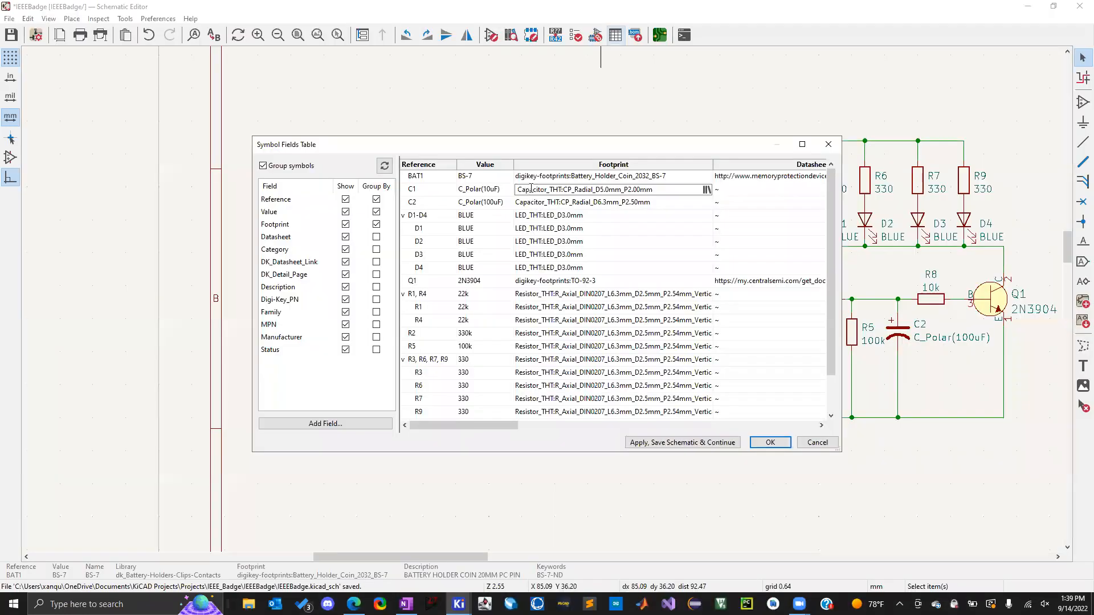
# Examine C2's CP_Radial_D6.3mm_P2.50mm footprint in the library browser, close it without choosing another, and accept the symbol fields table.
pyautogui.click(631, 203)
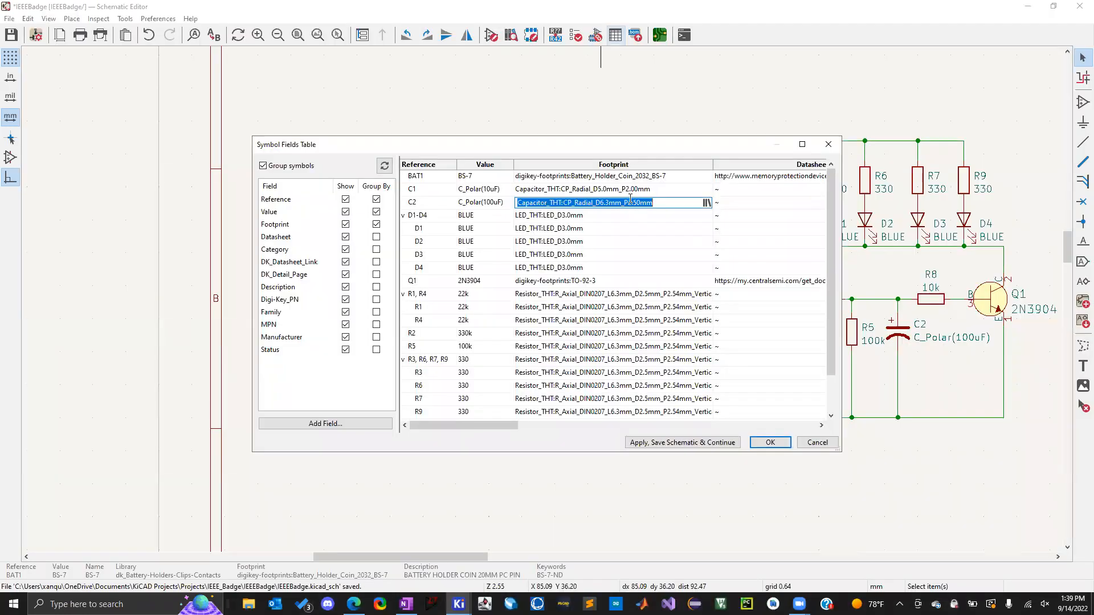
pyautogui.click(655, 203)
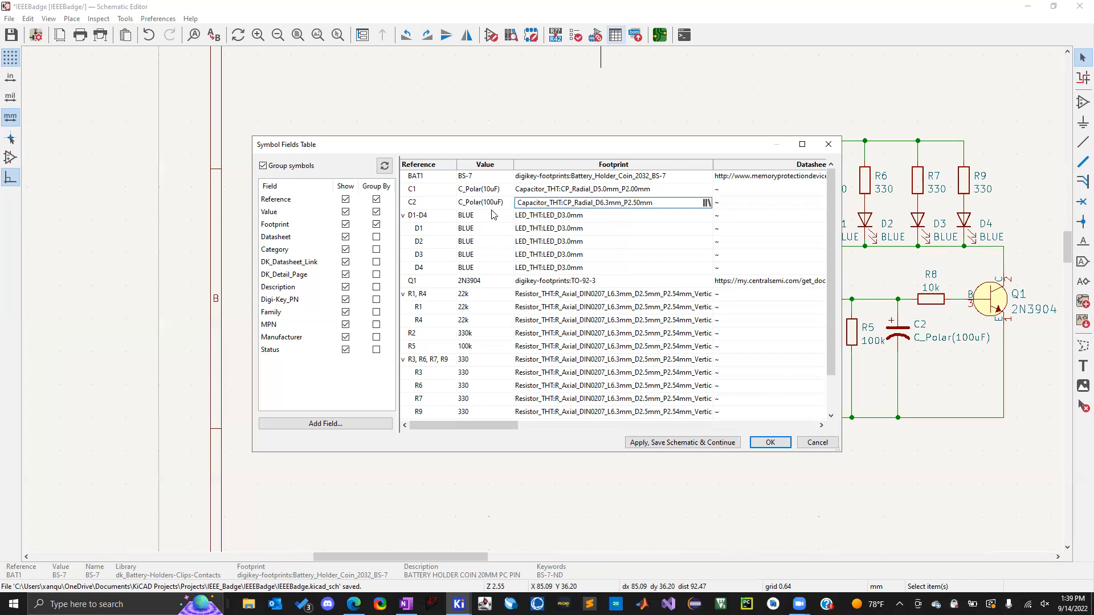
pyautogui.click(707, 203)
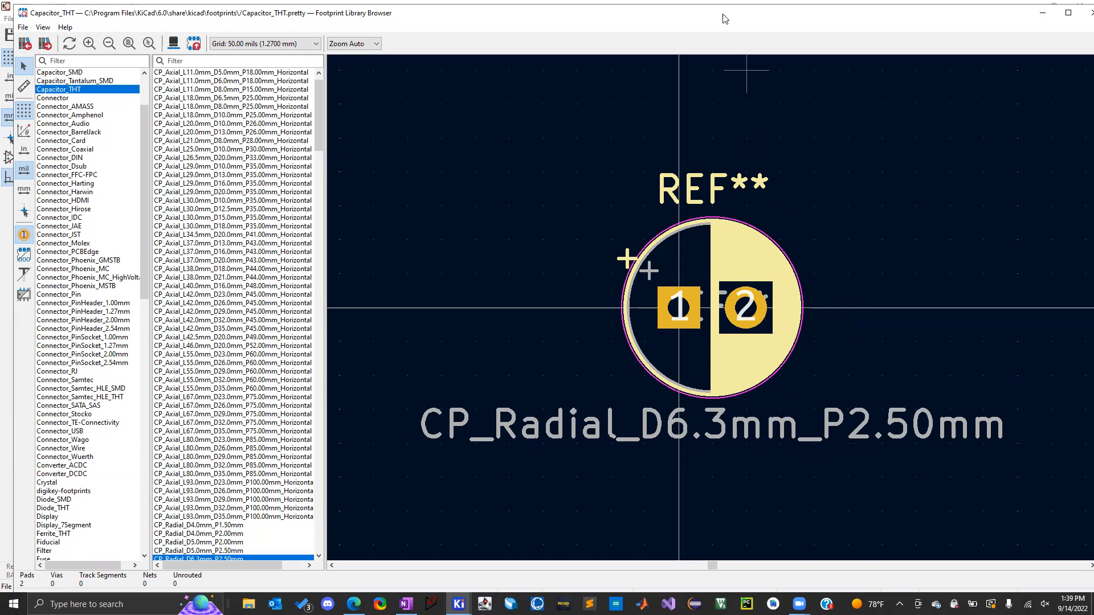
pyautogui.moveTo(725, 18); pyautogui.dragTo(722, 15)
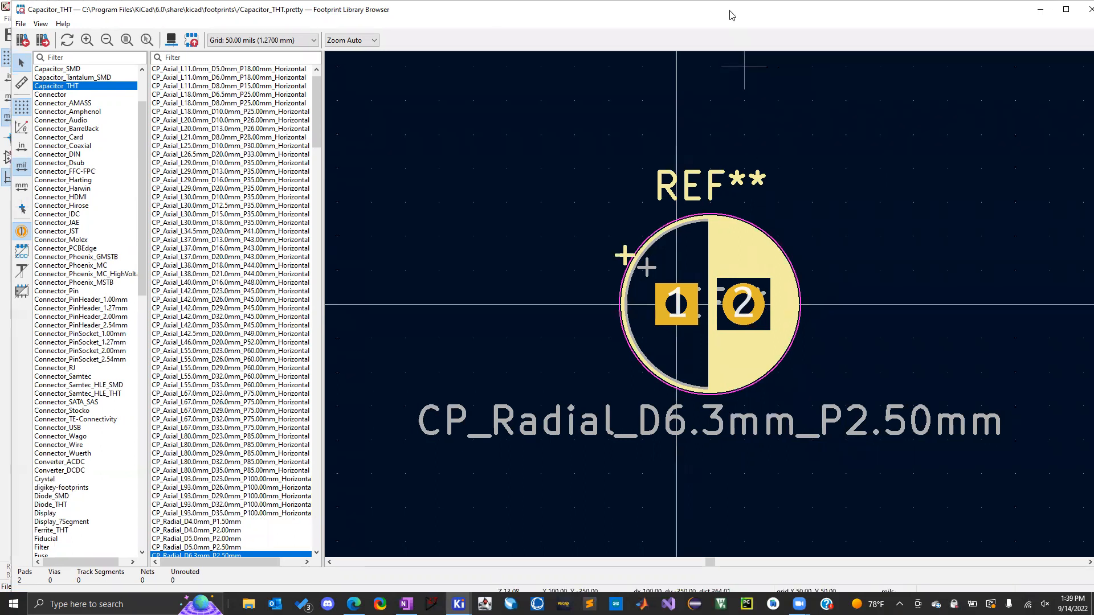
pyautogui.click(1079, 11)
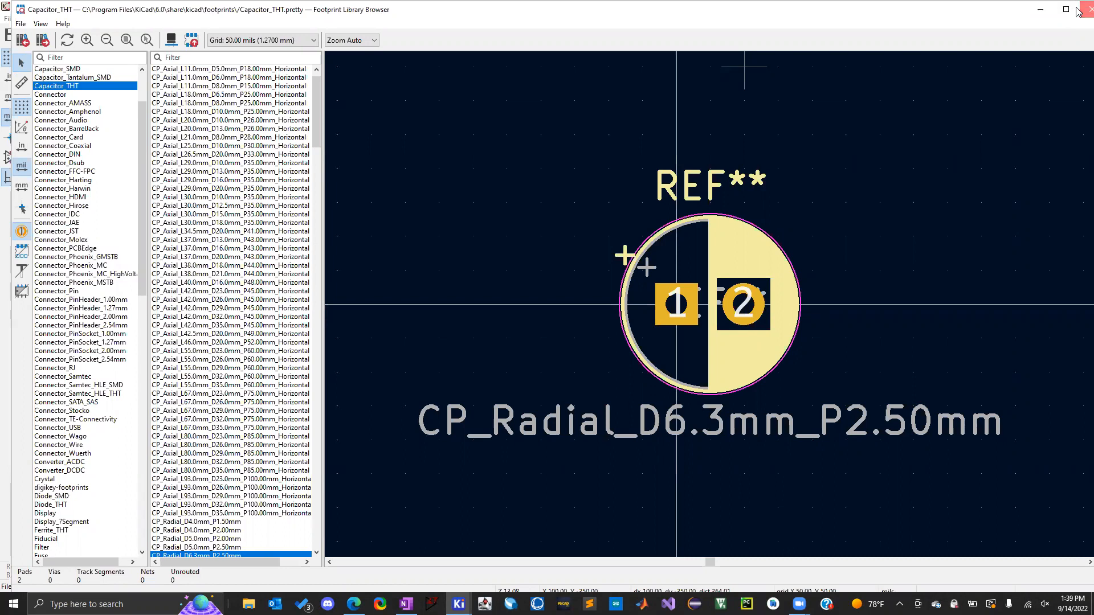
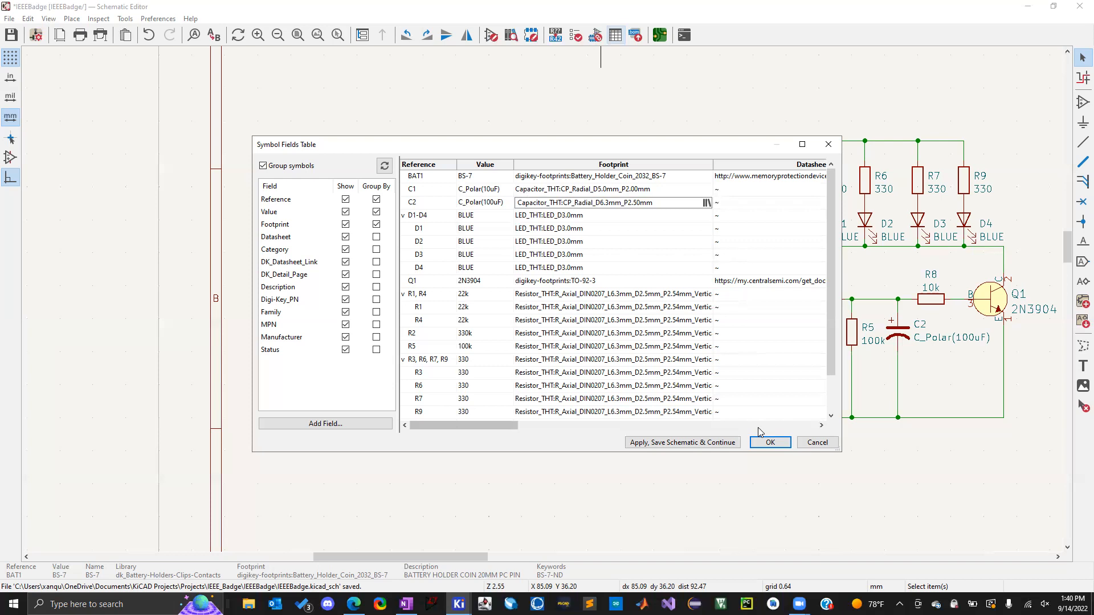
pyautogui.click(770, 443)
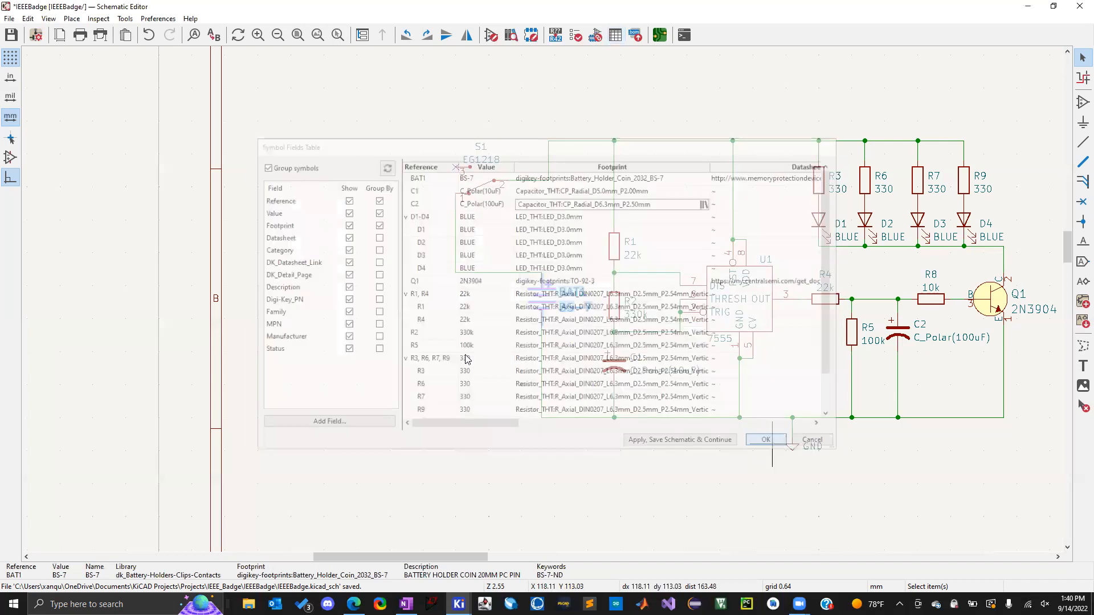
# Open the symbol library manager and view the end of the global libraries list.
pyautogui.click(158, 18)
pyautogui.click(177, 54)
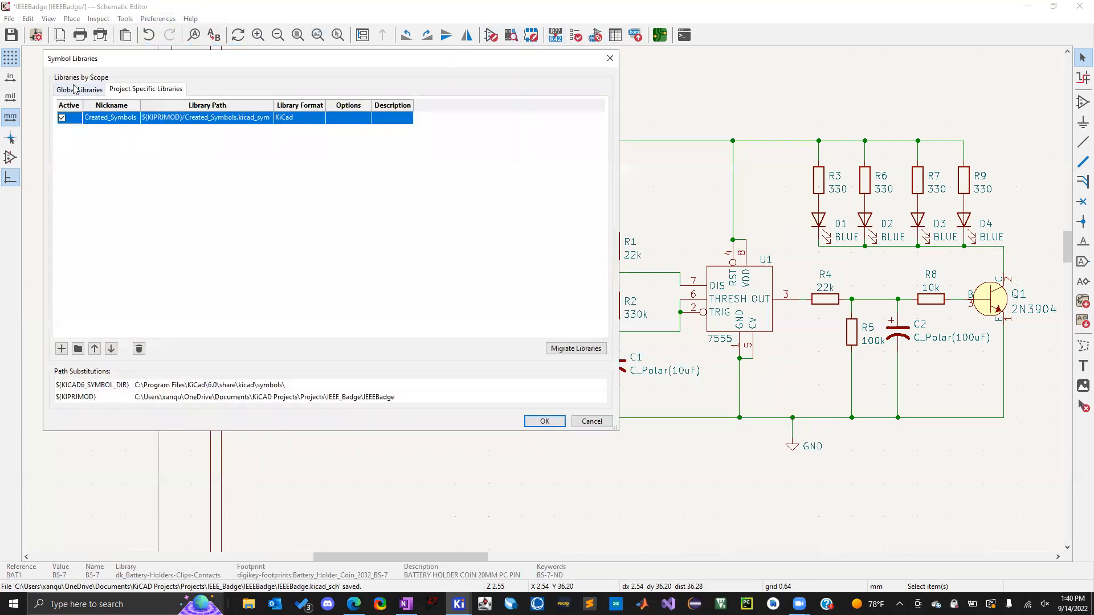
pyautogui.click(80, 89)
pyautogui.moveTo(600, 118); pyautogui.dragTo(604, 320)
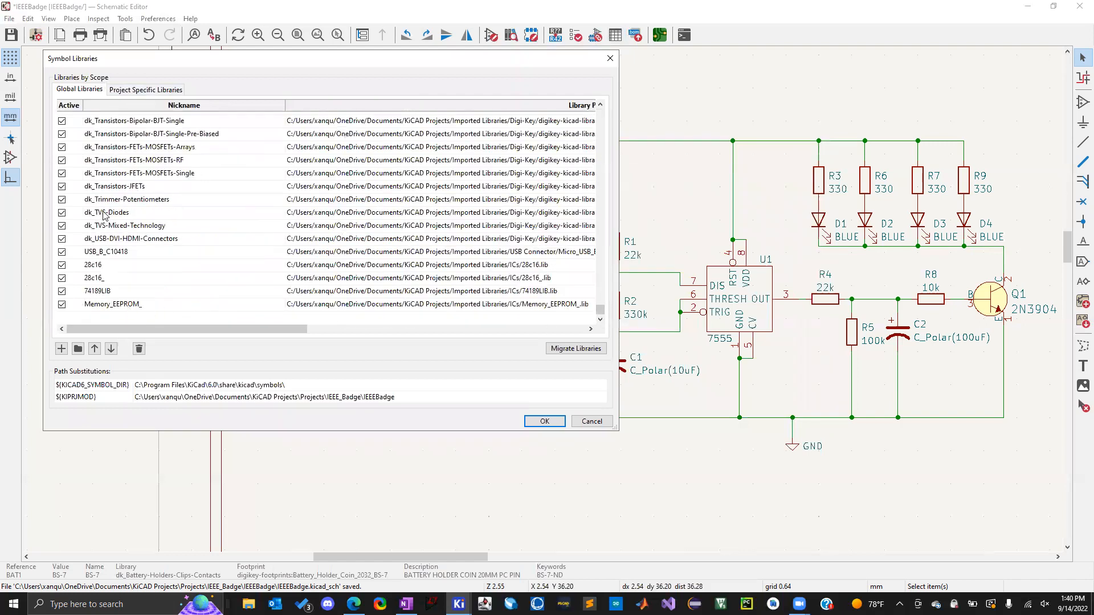
pyautogui.moveTo(600, 311)
pyautogui.mouseDown()
pyautogui.moveTo(598, 233)
pyautogui.moveTo(599, 313)
pyautogui.mouseUp()
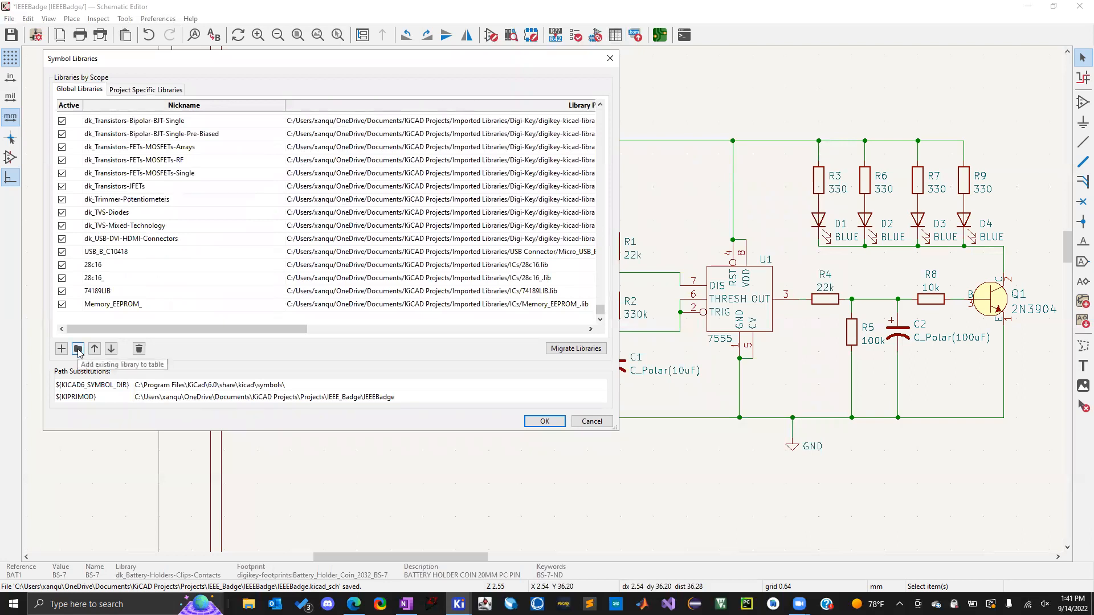
# Start adding an existing library, browse to Digi-Key's digikey-symbols folder, and show only KiCad legacy symbol library files (*.lib).
pyautogui.click(77, 348)
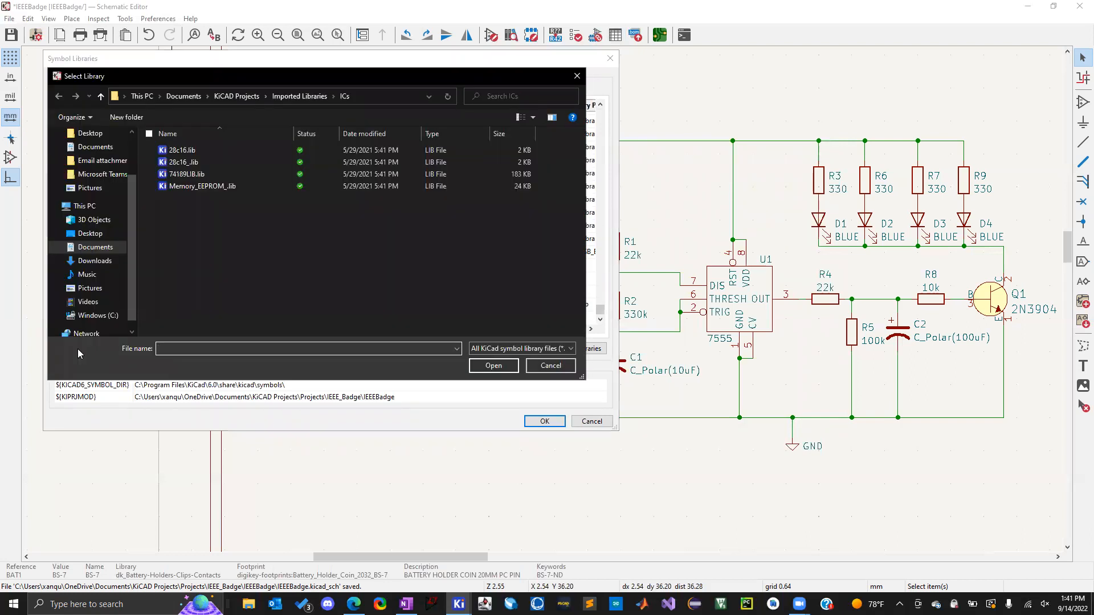
pyautogui.click(100, 96)
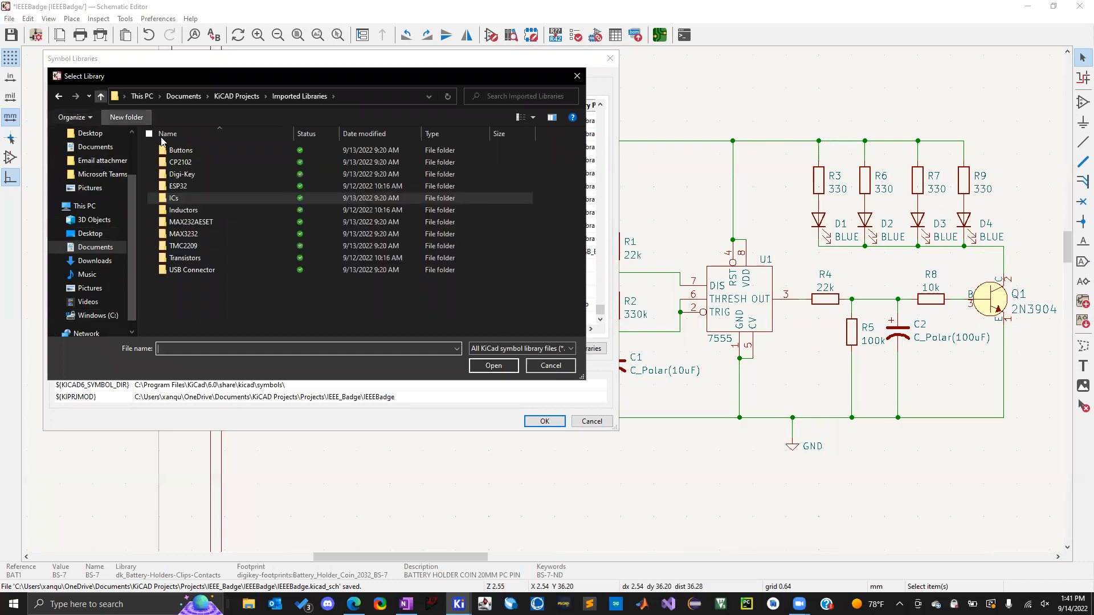
pyautogui.doubleClick(184, 174)
pyautogui.doubleClick(197, 150)
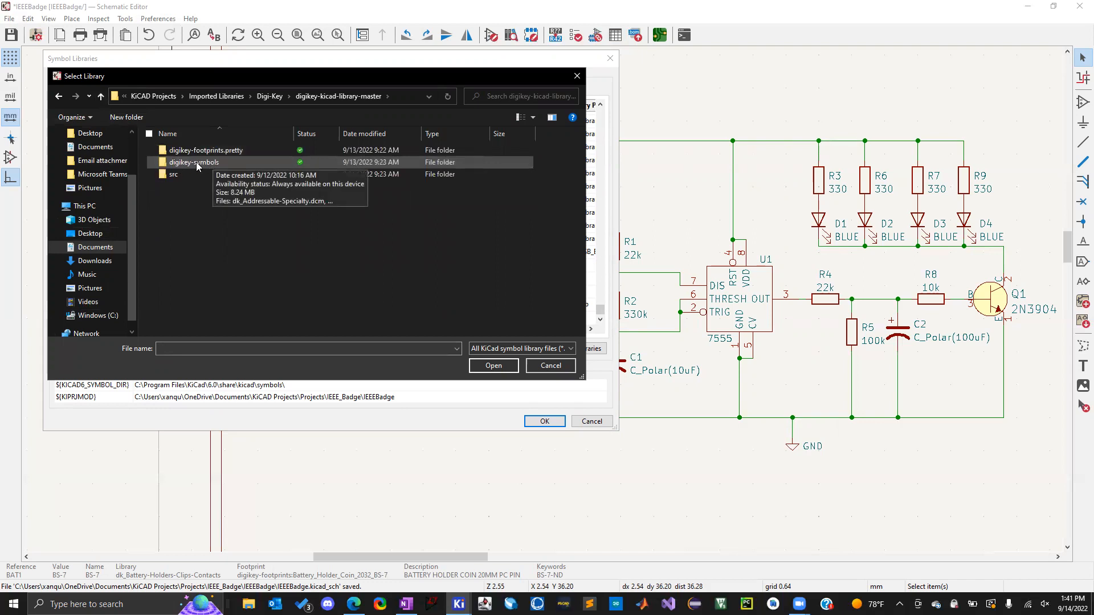
pyautogui.doubleClick(204, 164)
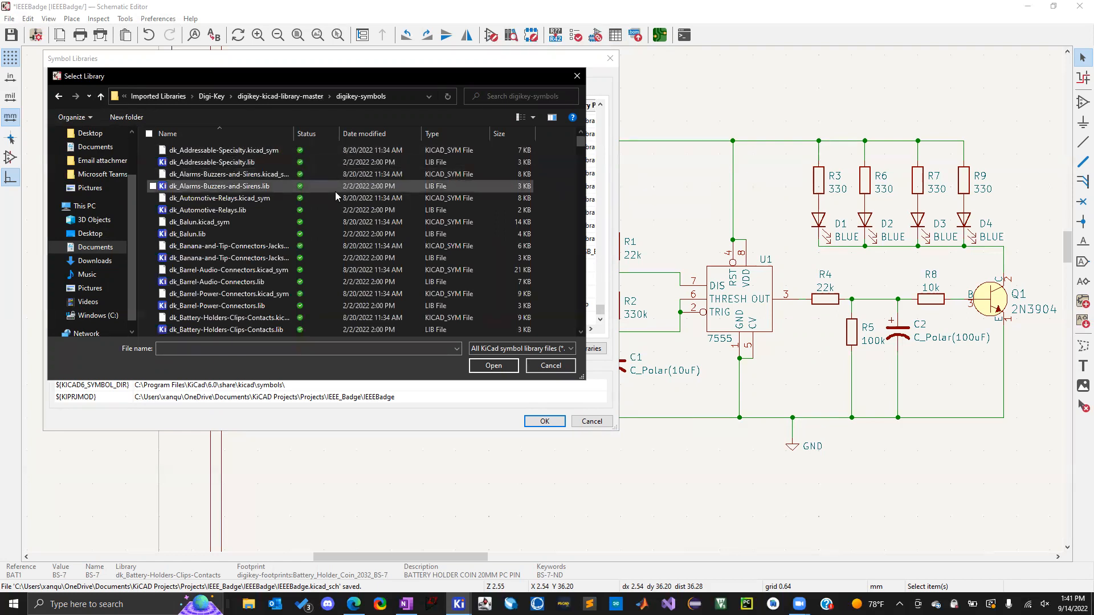
pyautogui.click(567, 349)
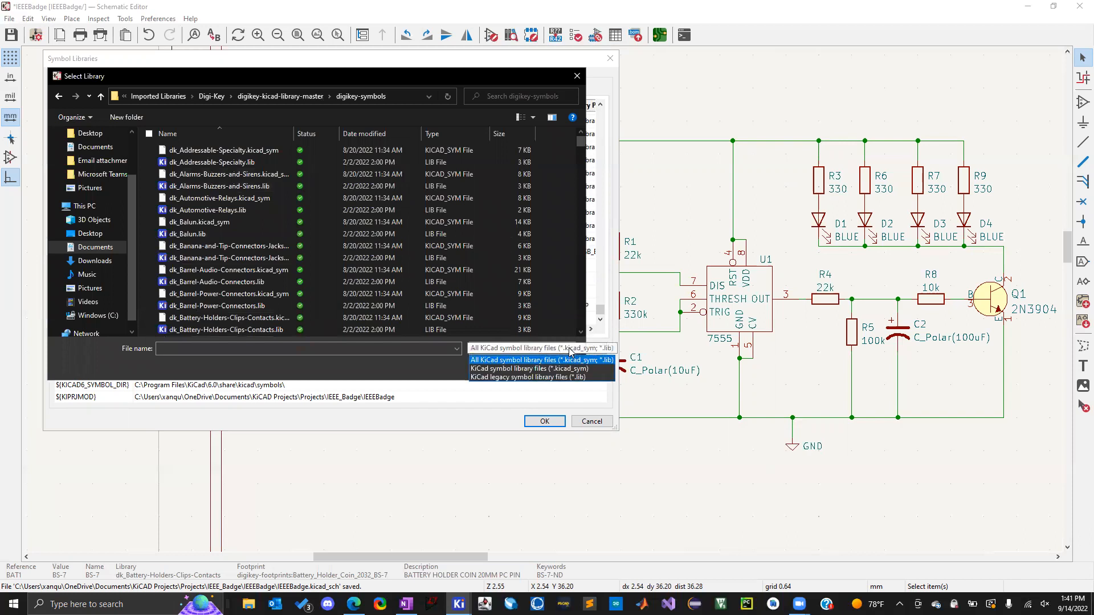
pyautogui.click(573, 377)
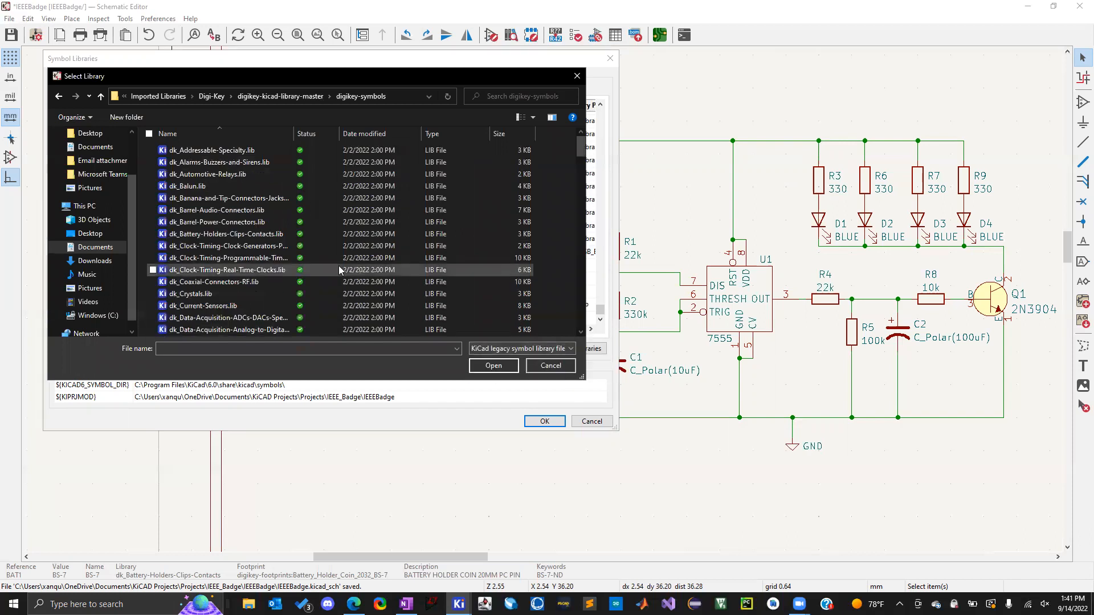
# Try marking individual Digi-Key library files, including dk_Addressable-Specialty.lib and dk_USB-DVI-HDMI-Connectors.lib, and unmark the first two files in the list.
pyautogui.click(190, 151)
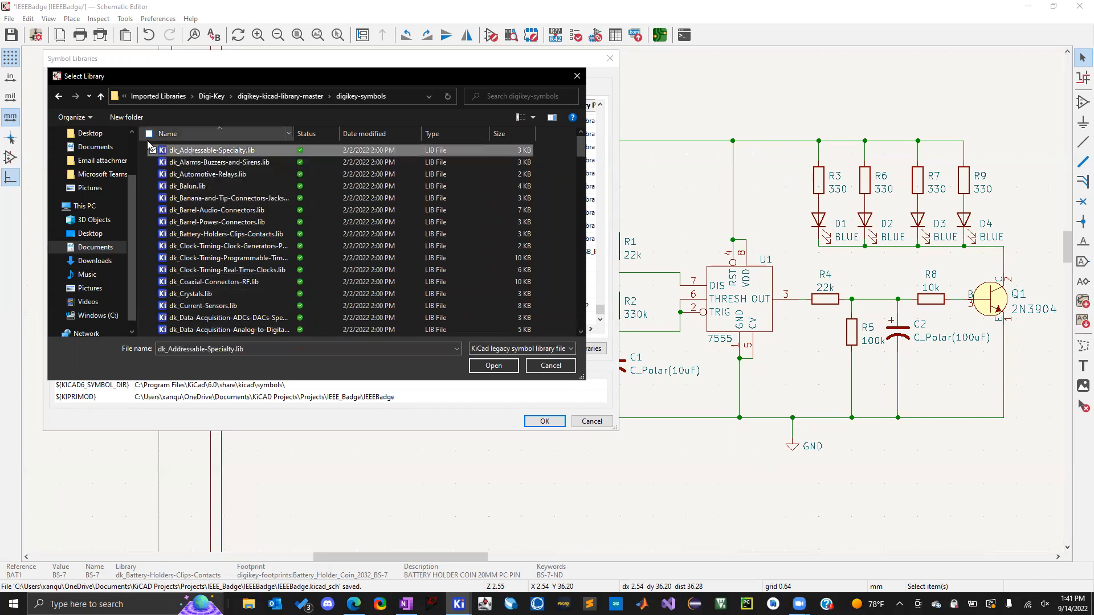
pyautogui.scroll(-20, 397, 230)
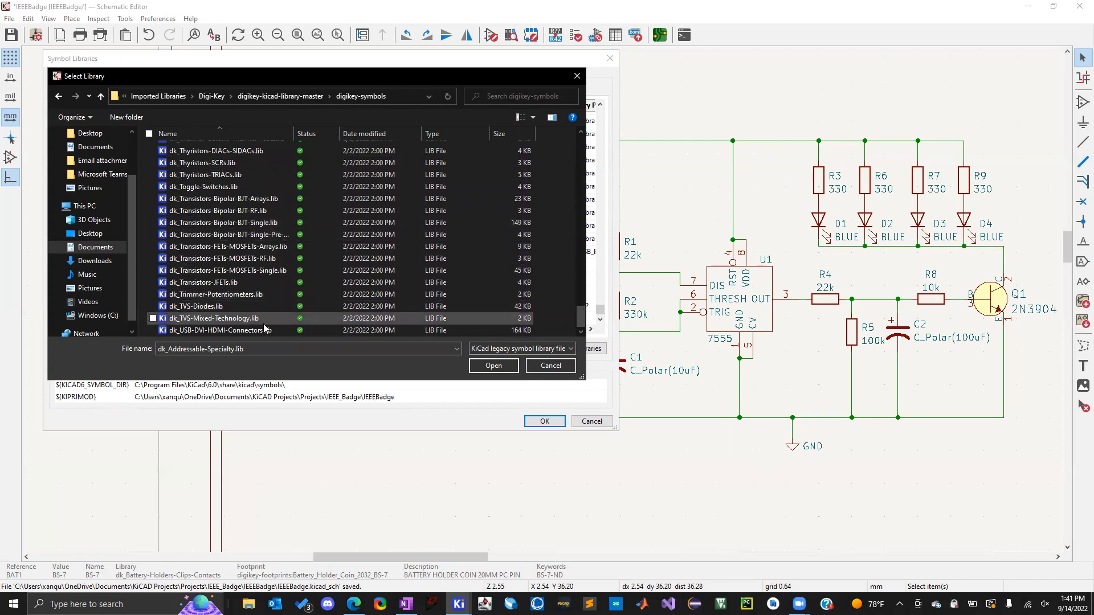
pyautogui.click(153, 330)
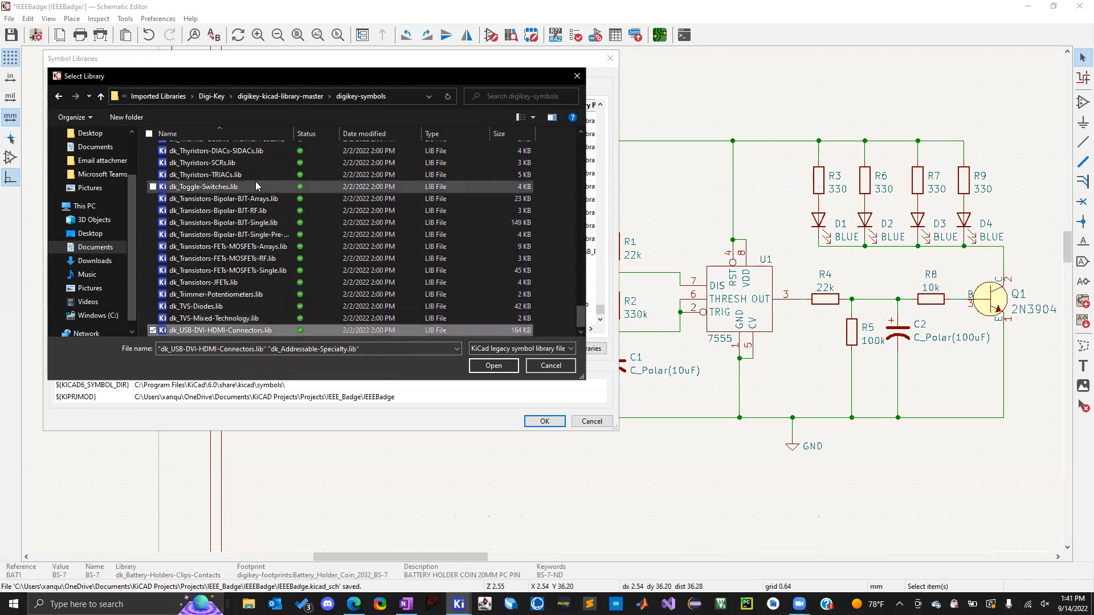
pyautogui.scroll(20, 260, 184)
pyautogui.click(152, 162)
pyautogui.click(153, 210)
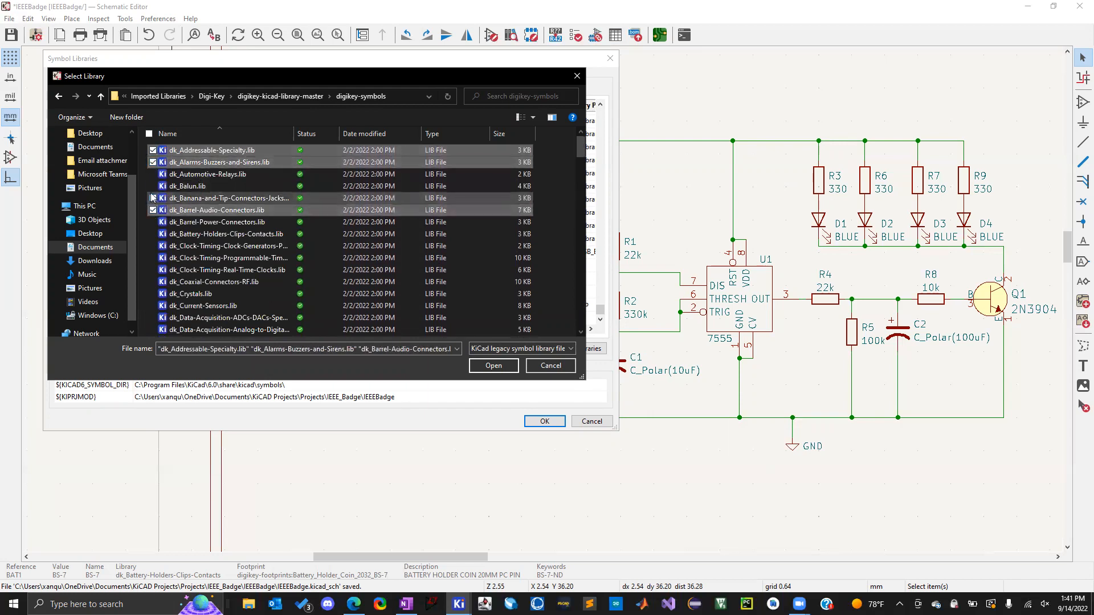
pyautogui.click(152, 198)
pyautogui.click(152, 185)
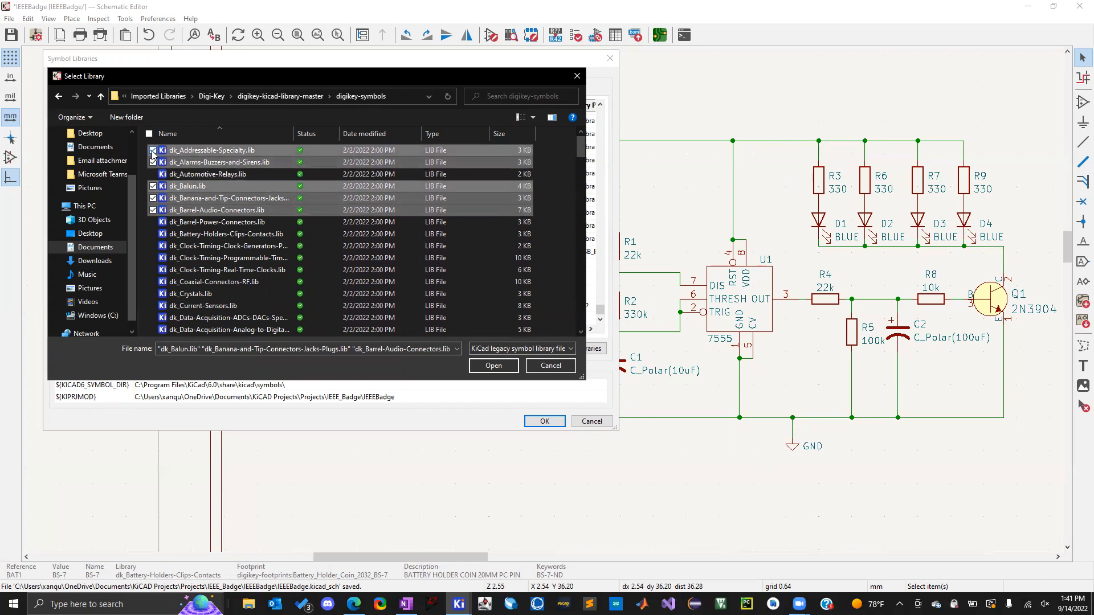
pyautogui.click(153, 151)
pyautogui.click(153, 163)
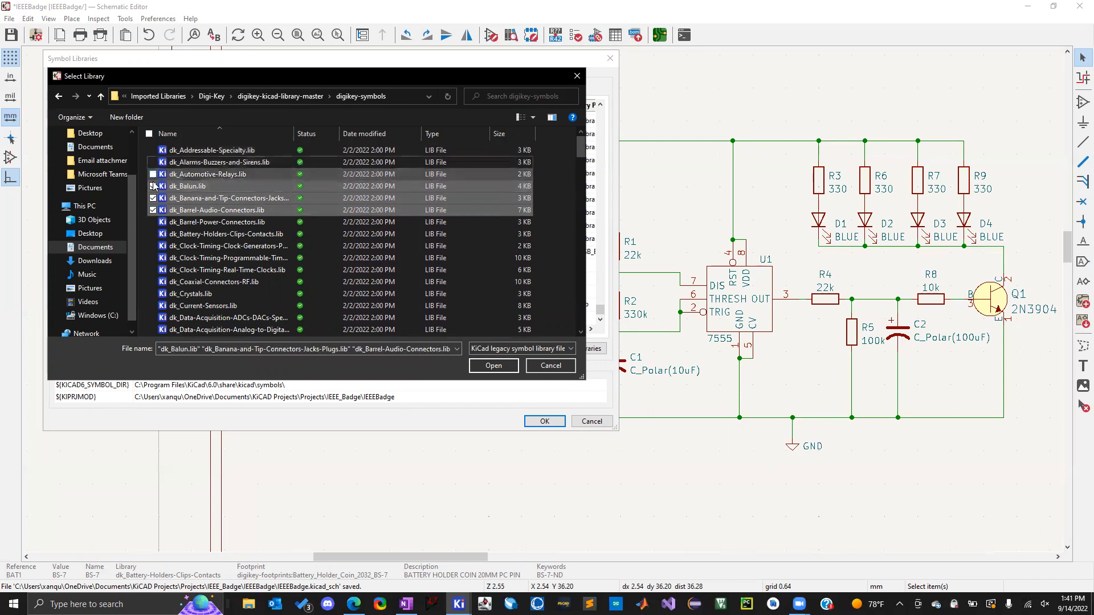
# Select all legacy library files in the digikey-symbols folder, check the whole selection, and cancel adding them.
pyautogui.click(148, 134)
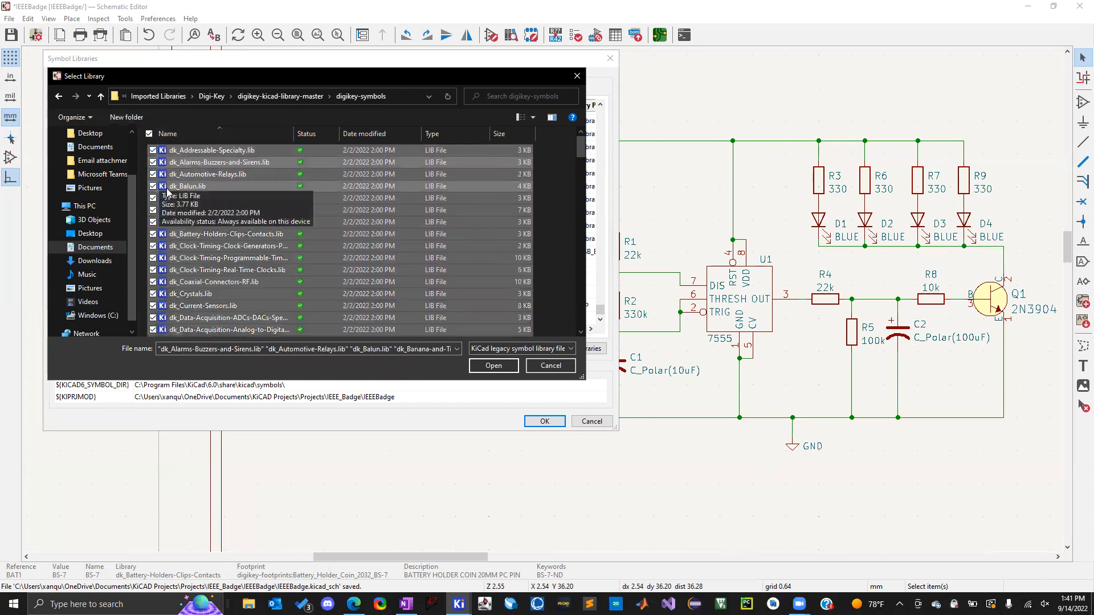
pyautogui.scroll(-6, 245, 234)
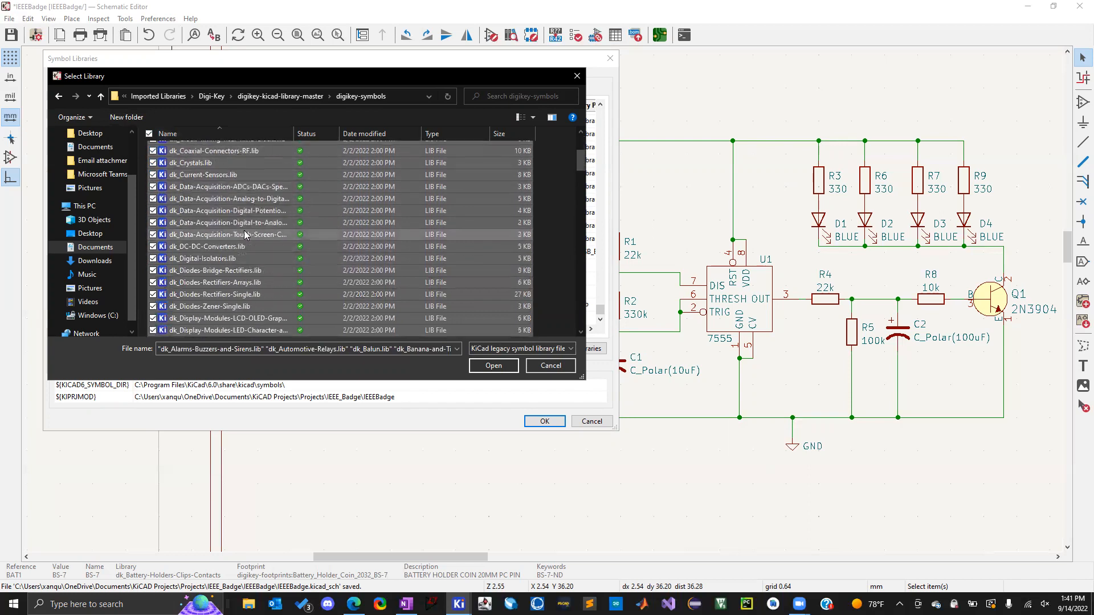
pyautogui.scroll(-3, 246, 234)
pyautogui.scroll(-20, 245, 234)
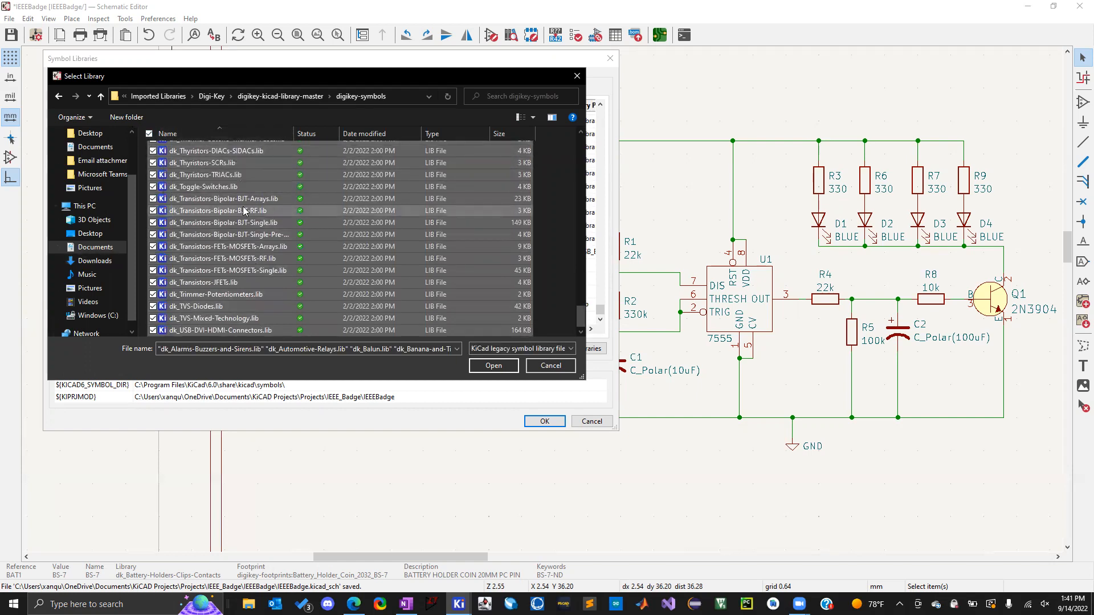
pyautogui.scroll(20, 244, 211)
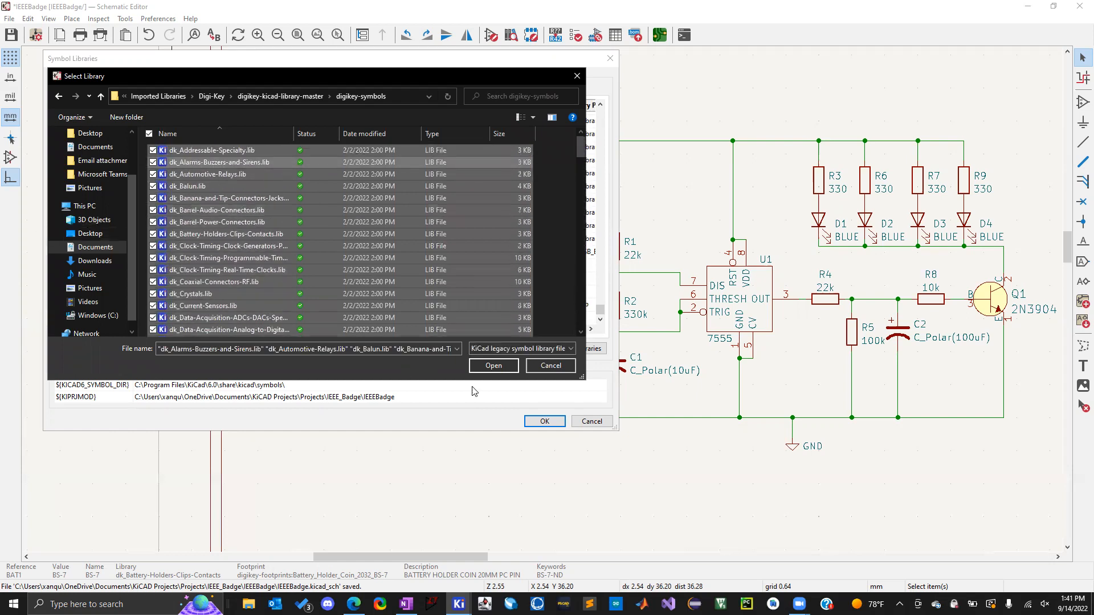
pyautogui.click(550, 365)
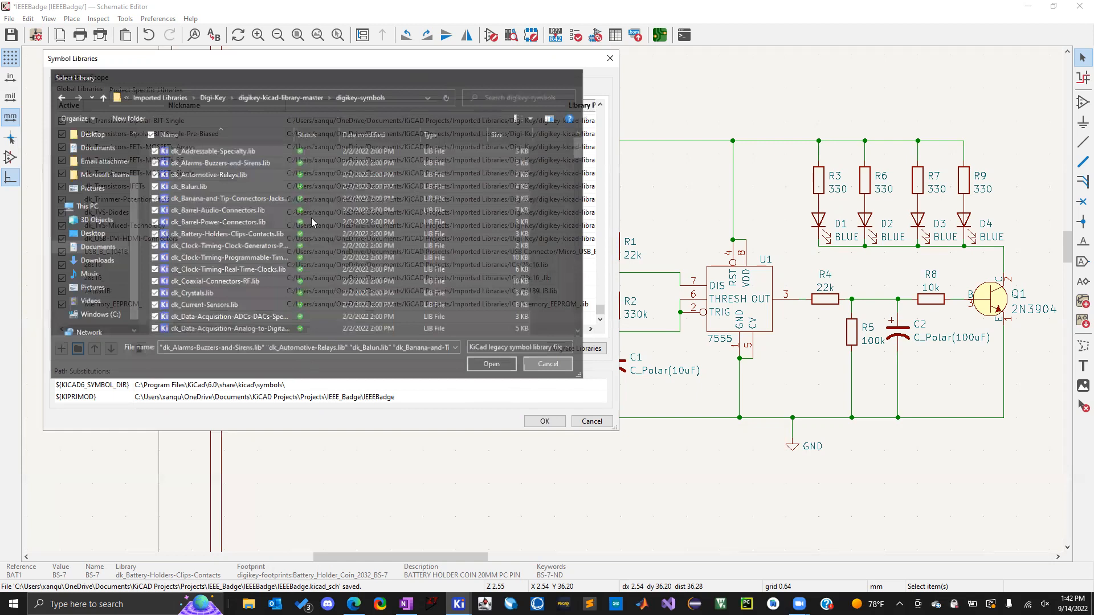
# Look through the Digi-Key transistor and thyristor entries in the global symbol libraries list.
pyautogui.scroll(2, 270, 218)
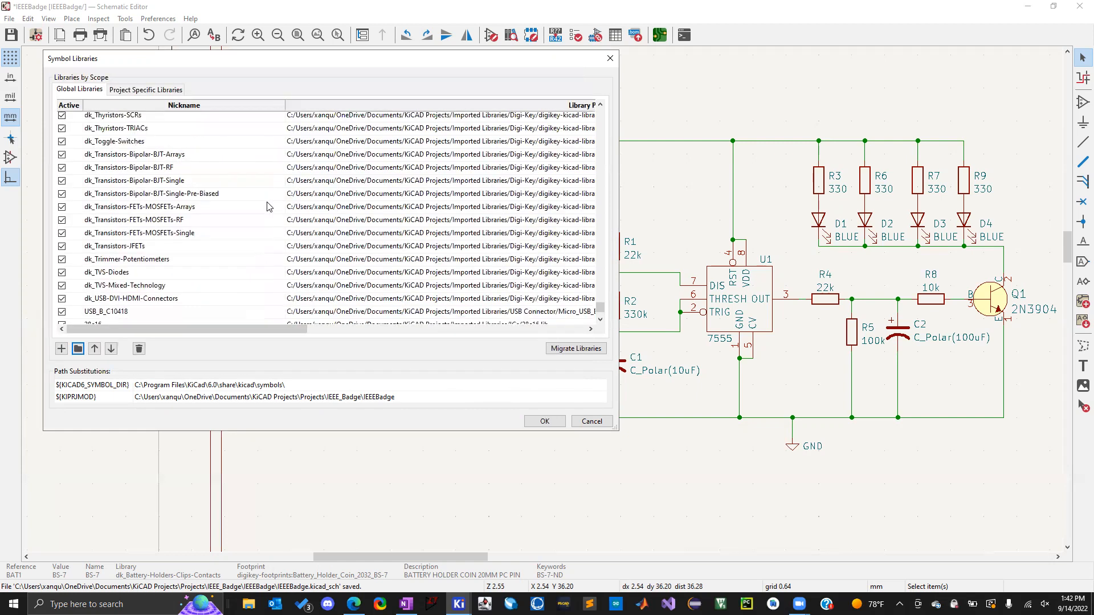
pyautogui.click(153, 223)
pyautogui.scroll(2, 141, 216)
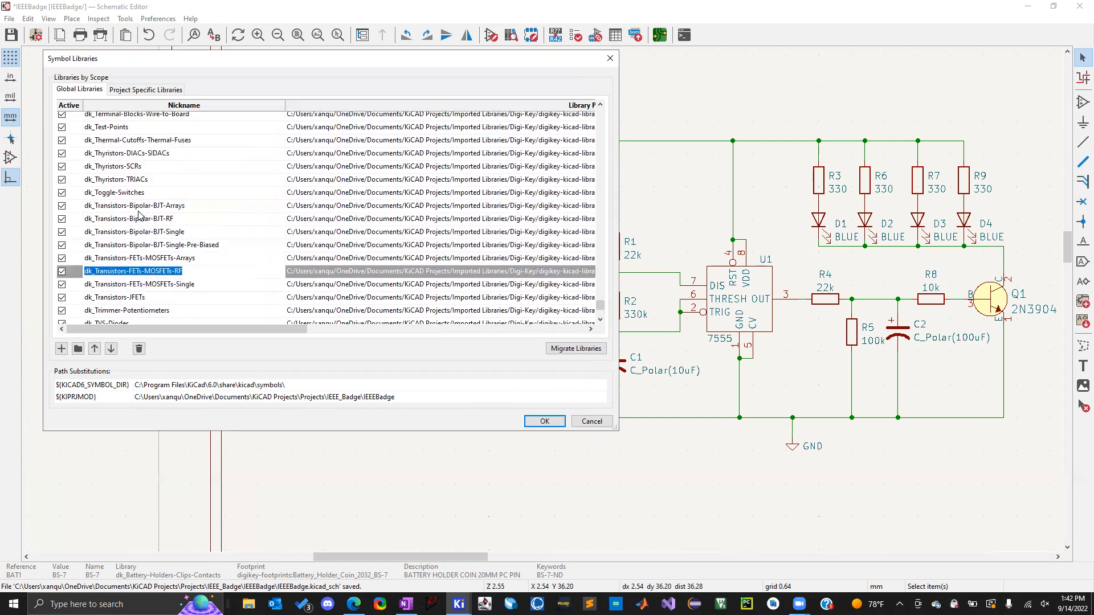
pyautogui.click(126, 202)
pyautogui.click(135, 188)
pyautogui.click(158, 175)
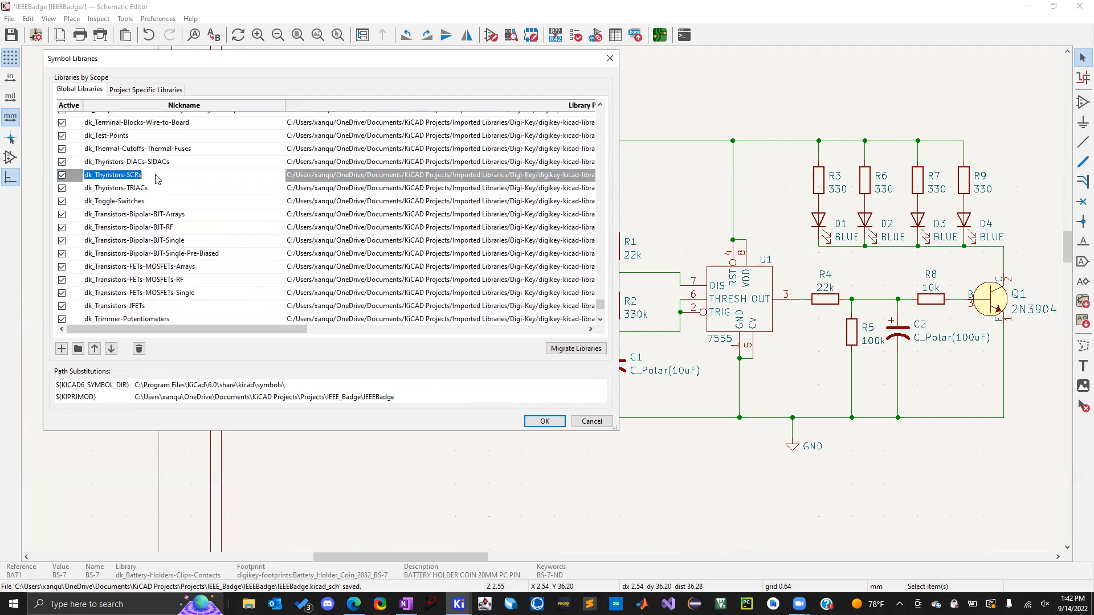
# Examine the last global library entries, including dk_TVS-Mixed-Technology, dk_USB-DVI-HDMI-Connectors, USB_B_C10418, 74189LIB and Memory_EEPROM_.
pyautogui.scroll(-3, 168, 211)
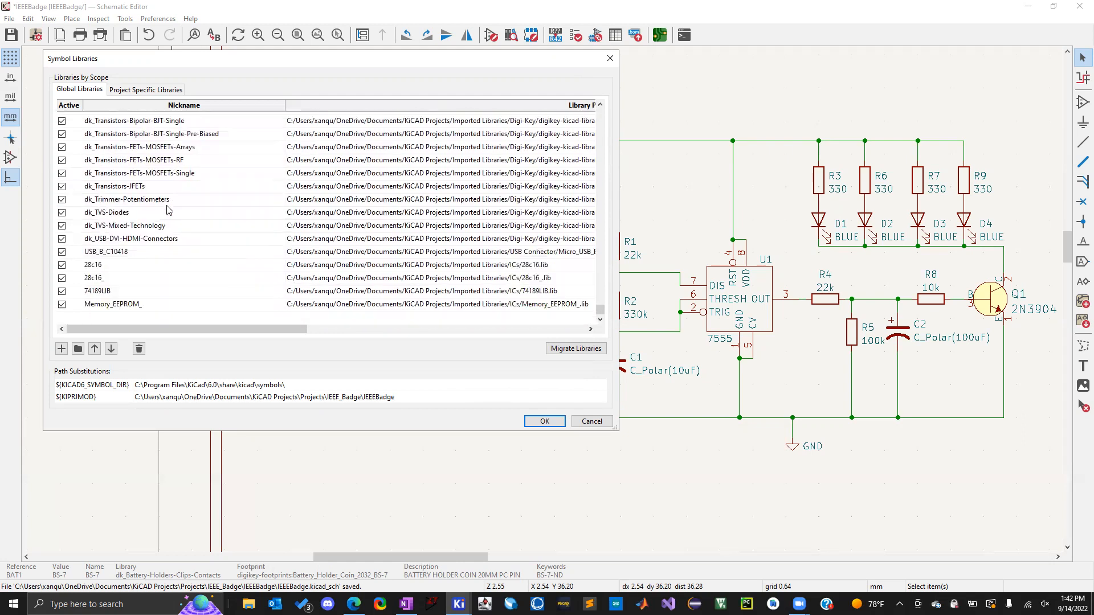
pyautogui.click(119, 227)
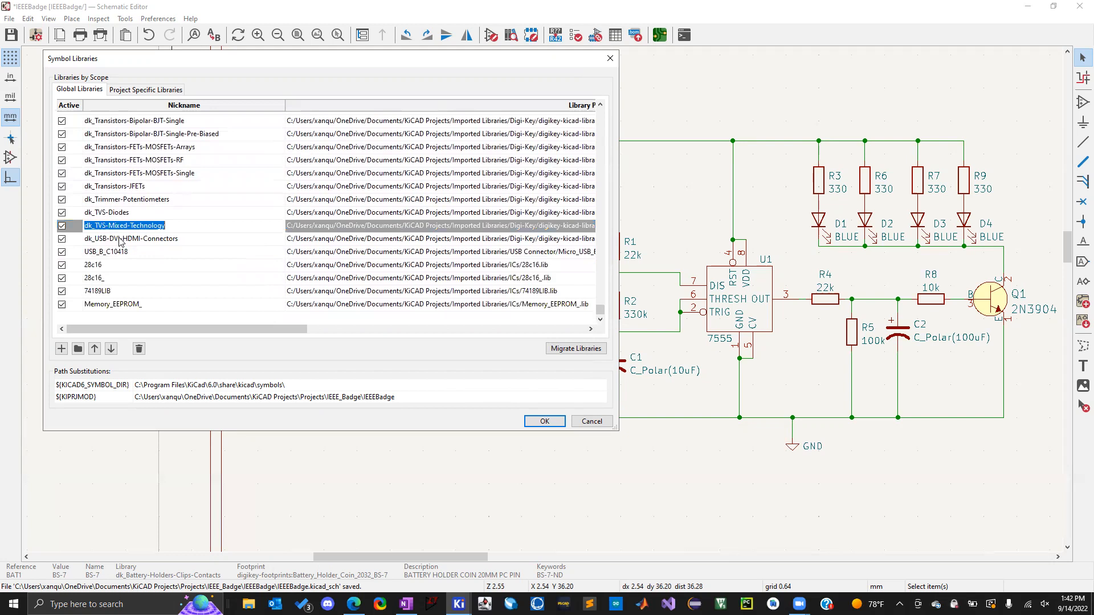
pyautogui.click(119, 237)
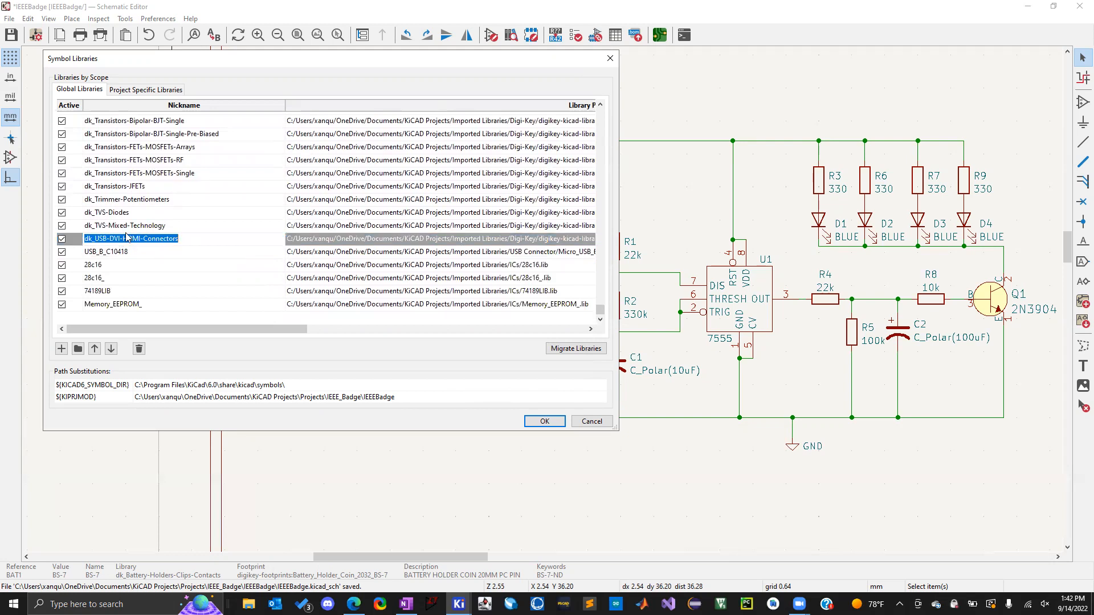
pyautogui.click(155, 294)
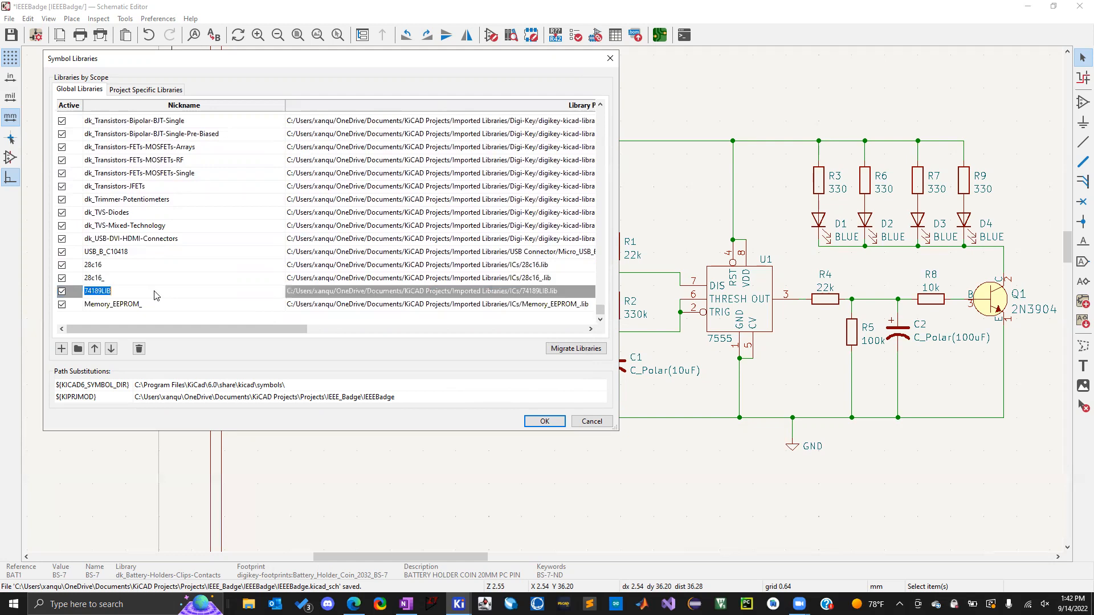
pyautogui.click(116, 253)
pyautogui.click(122, 307)
pyautogui.click(109, 240)
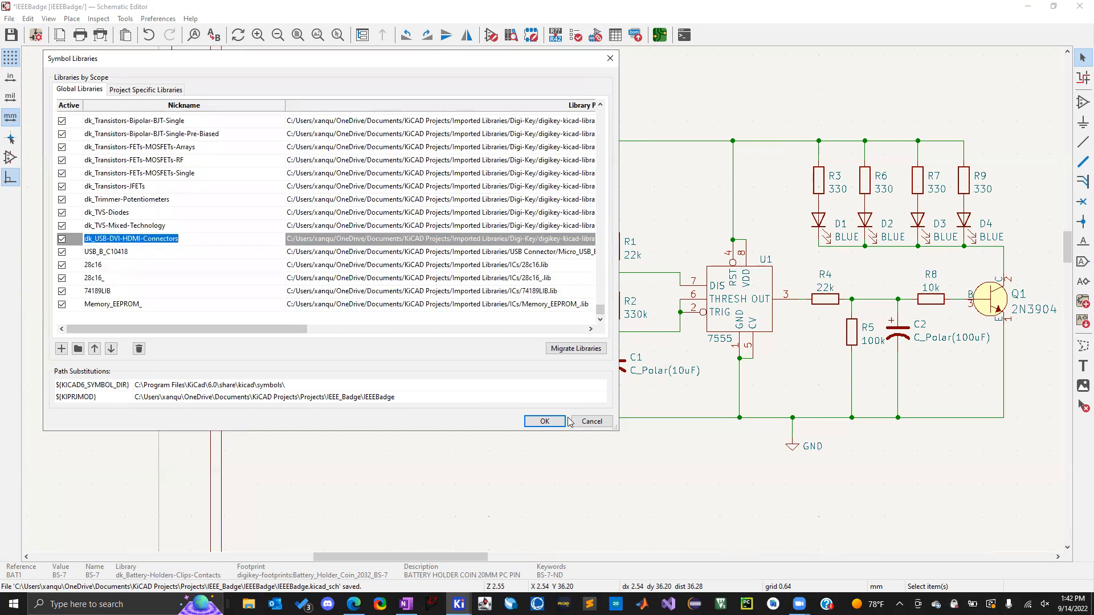
# Accept the symbol libraries list and check the BAT1 battery symbol's properties.
pyautogui.click(546, 422)
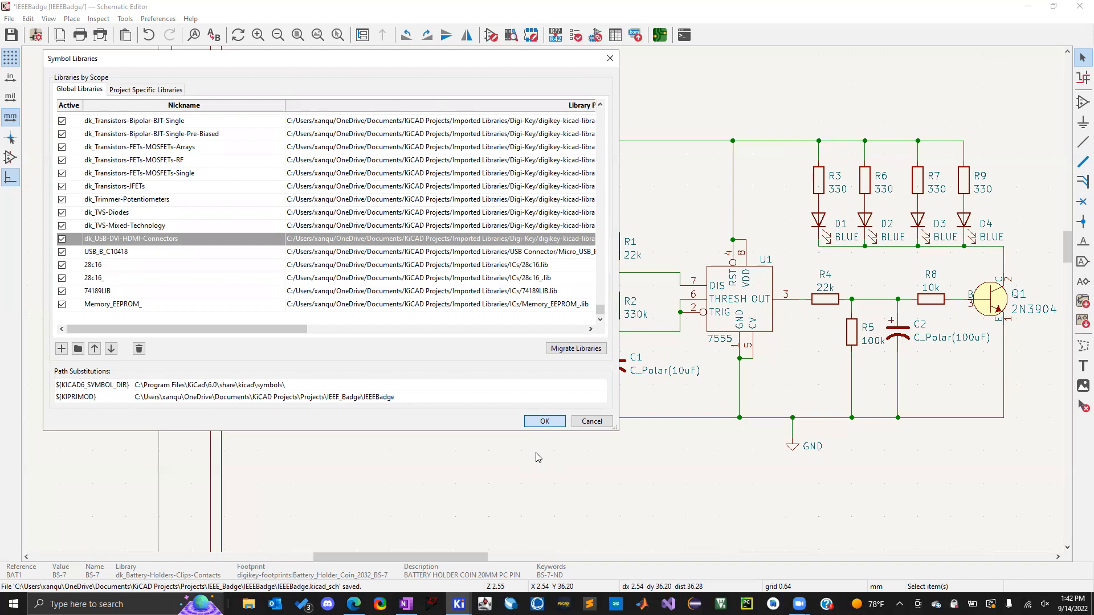
pyautogui.click(483, 392)
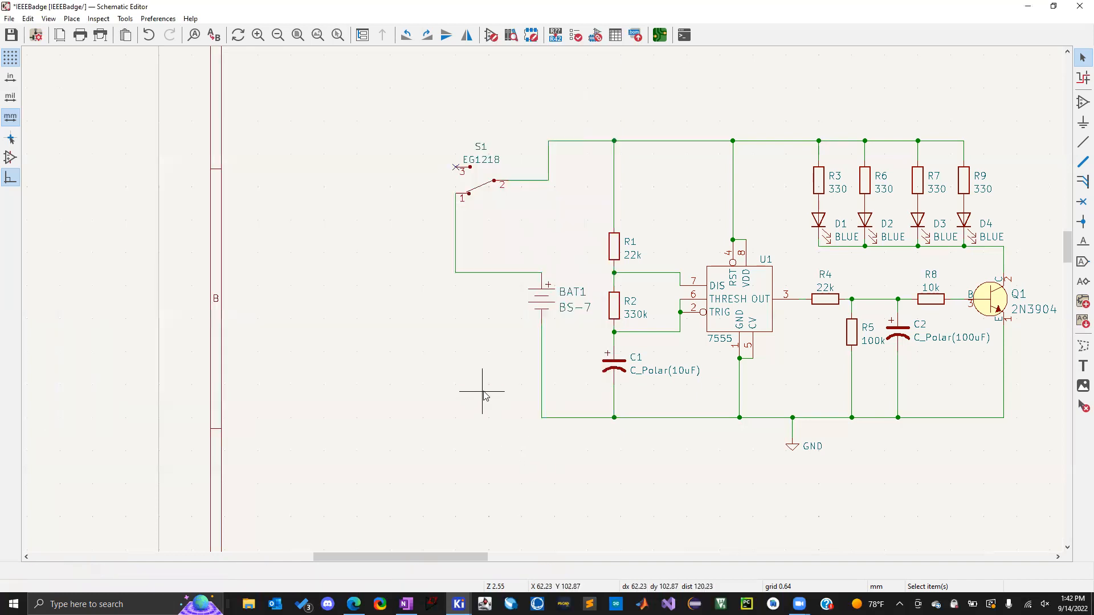
pyautogui.click(548, 302)
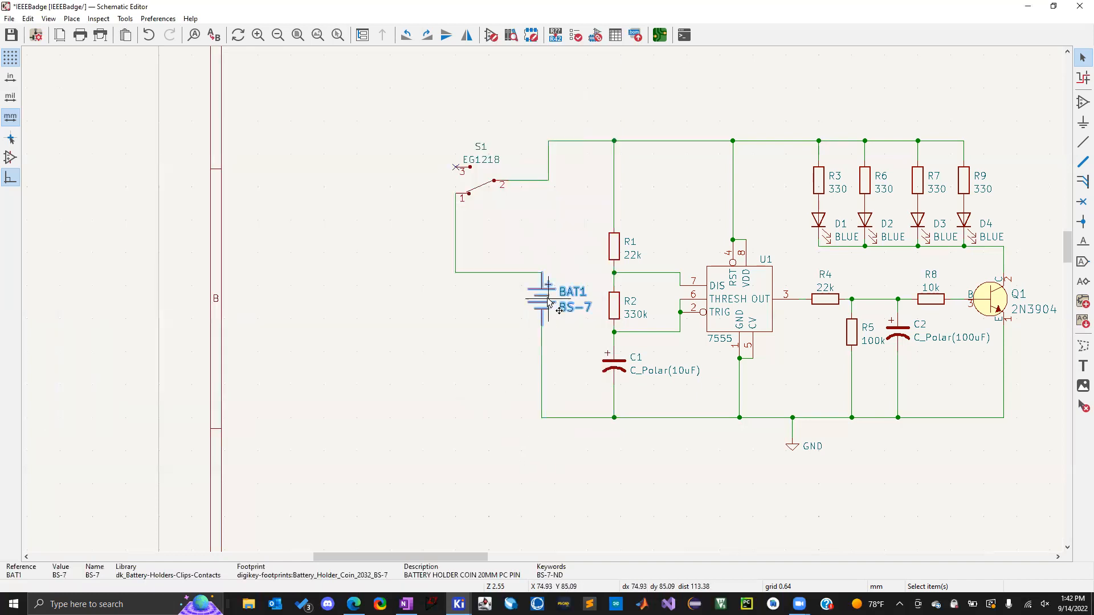
pyautogui.doubleClick(548, 302)
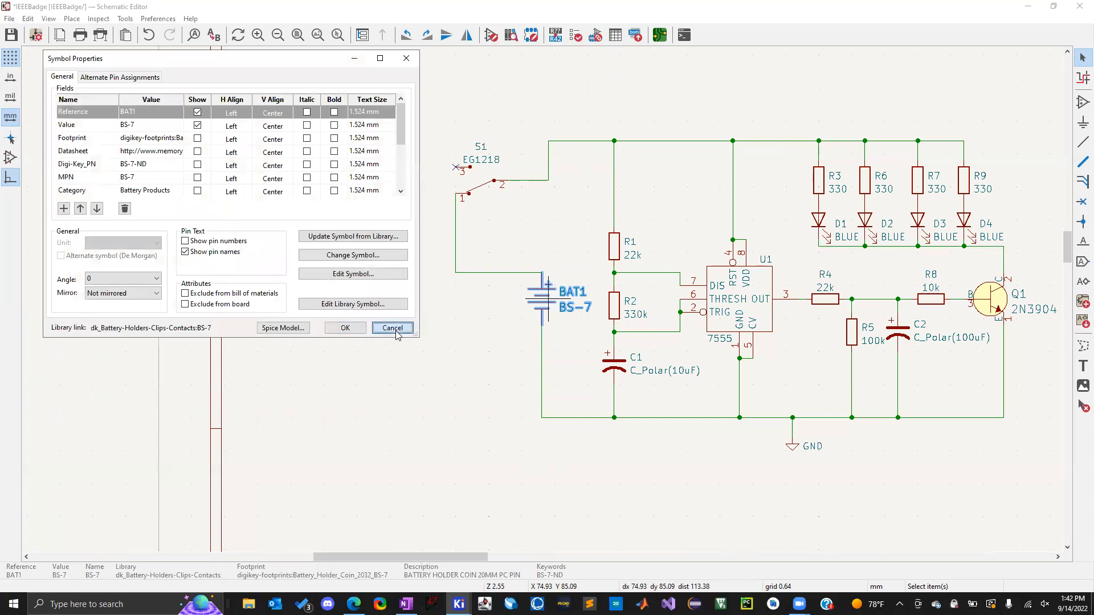
pyautogui.click(393, 329)
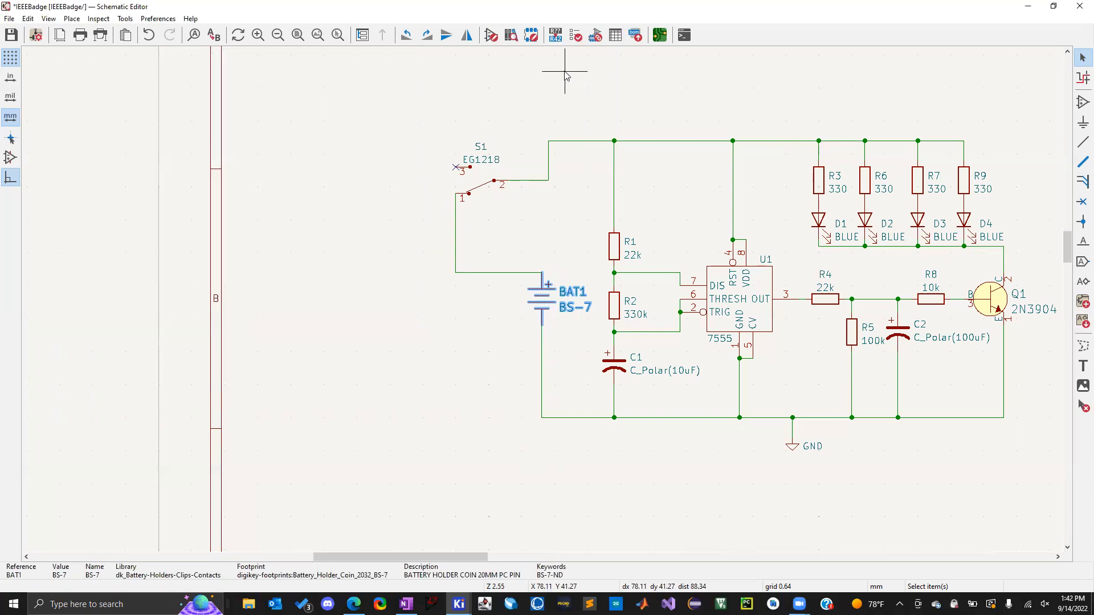
# Open the Footprint Editor and preview the ComfortableElectronic_CH273-2450 and Eagle_12BH611-GR battery holders from the Battery library.
pyautogui.click(532, 37)
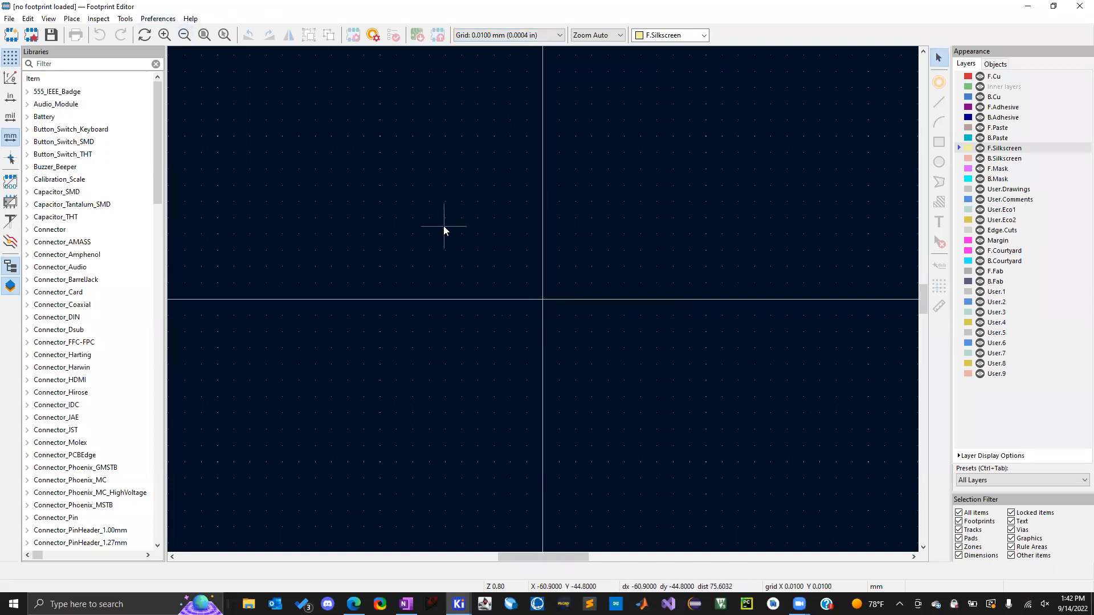
pyautogui.click(27, 117)
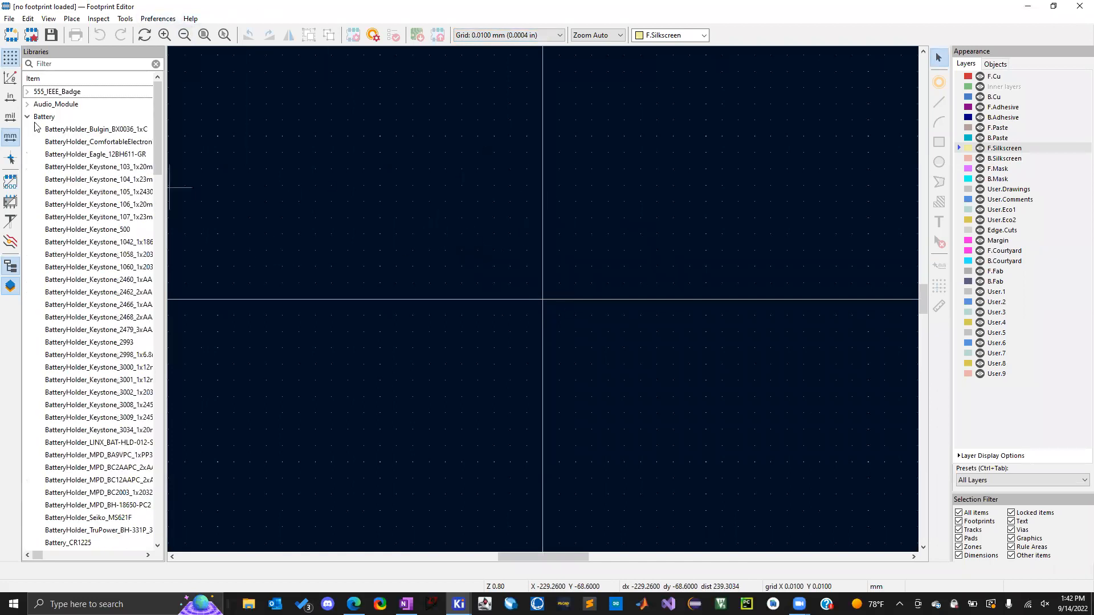
pyautogui.click(73, 142)
pyautogui.doubleClick(73, 142)
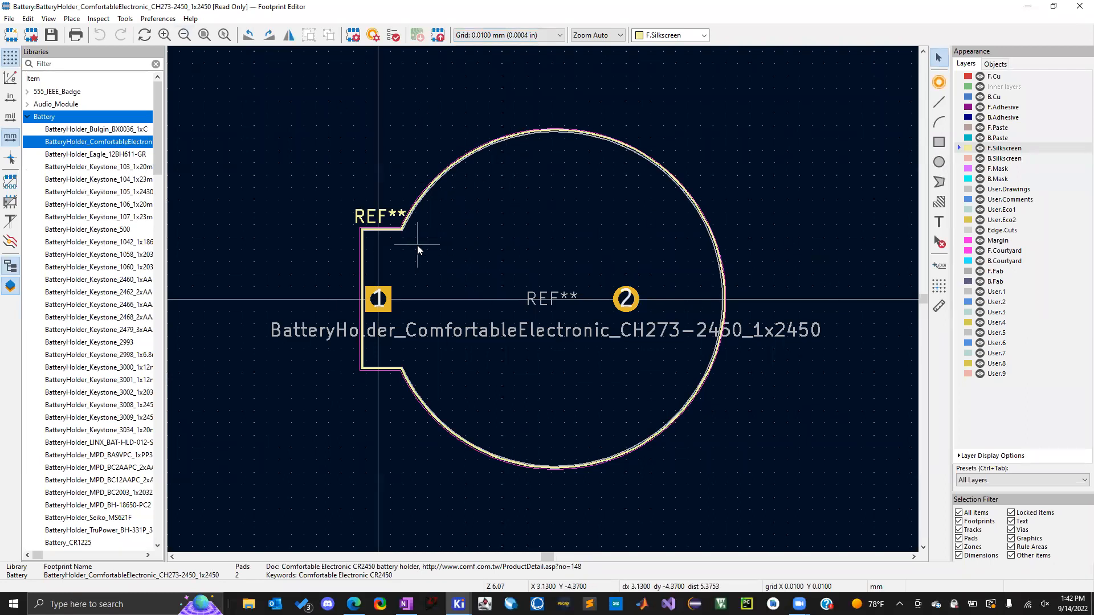
pyautogui.doubleClick(85, 155)
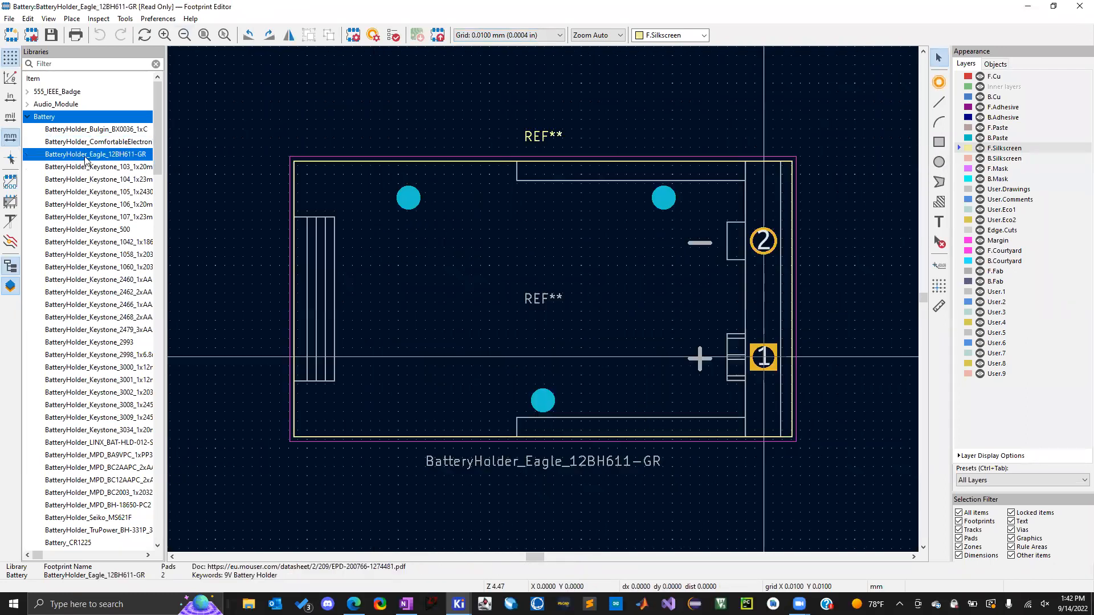
pyautogui.click(27, 104)
pyautogui.click(27, 105)
pyautogui.click(27, 116)
# Open the footprint library manager and look through the global footprint libraries.
pyautogui.click(155, 19)
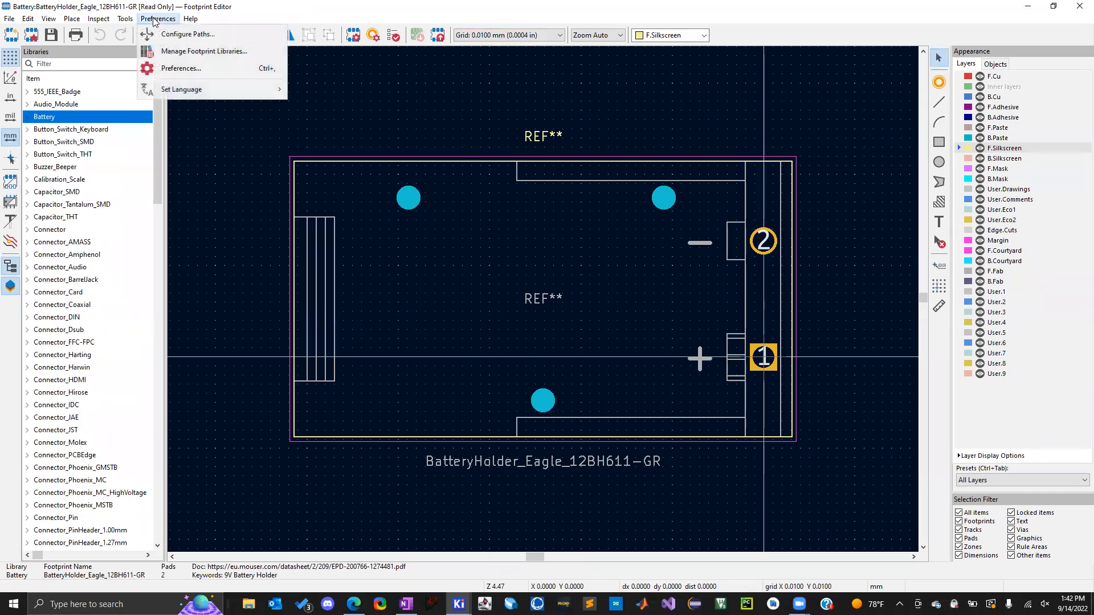
pyautogui.click(184, 53)
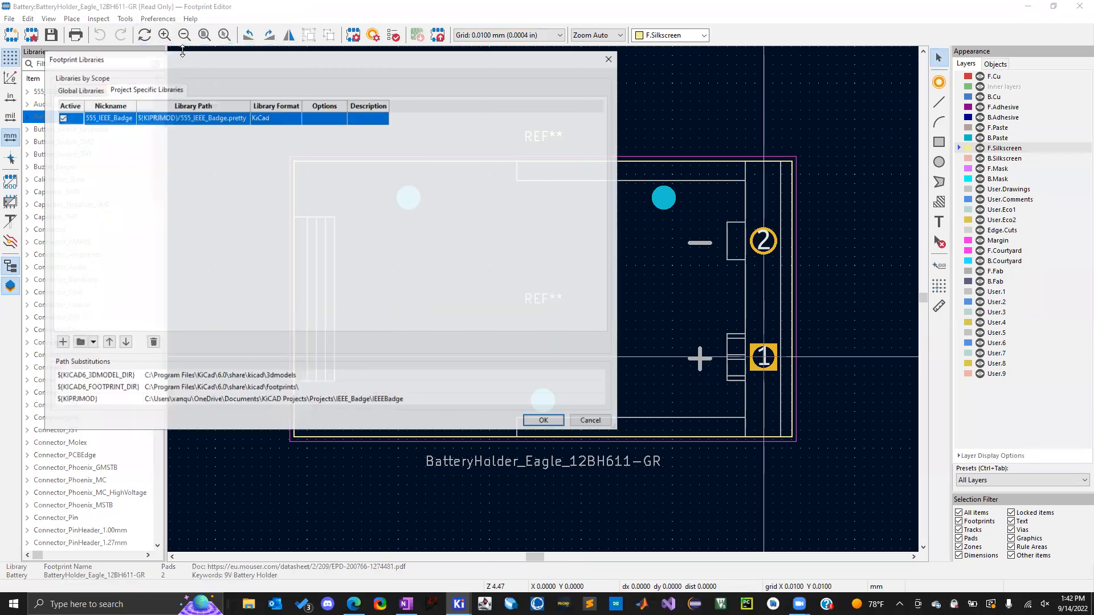
pyautogui.click(80, 89)
pyautogui.scroll(-5, 225, 249)
pyautogui.scroll(-10, 225, 249)
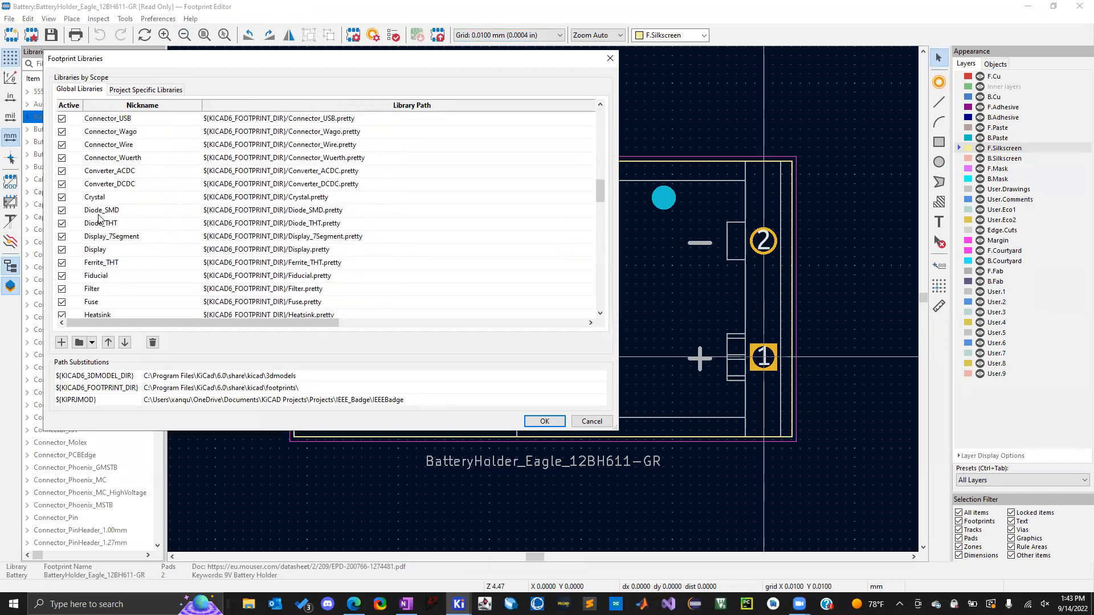
# Try to add the digikey-footprints.pretty folder to the global footprint libraries, skip the duplicate nickname, and accept the library list.
pyautogui.click(79, 342)
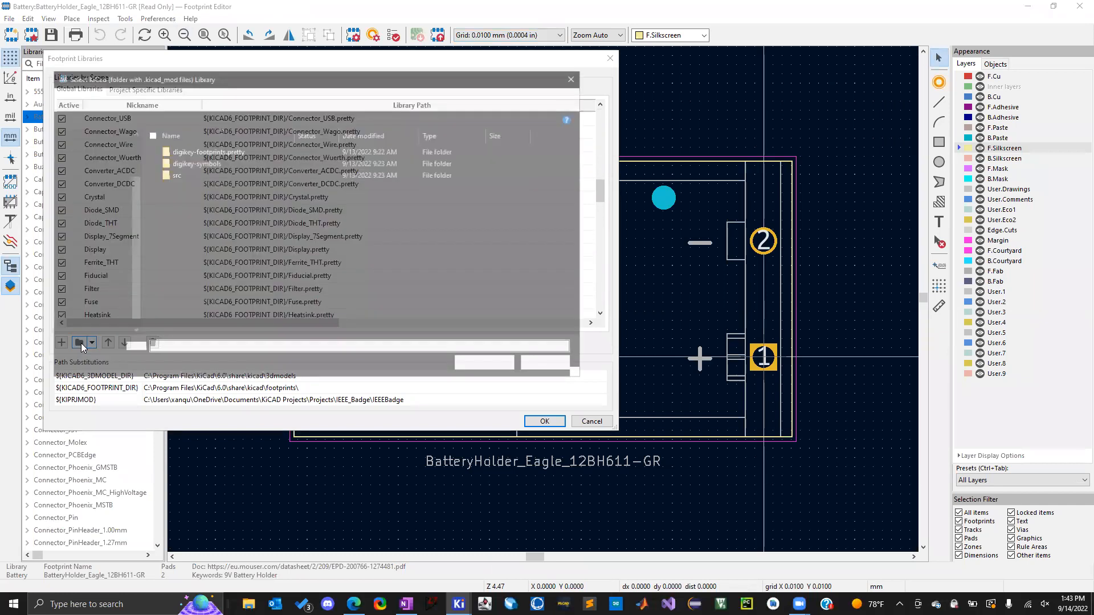
pyautogui.click(206, 154)
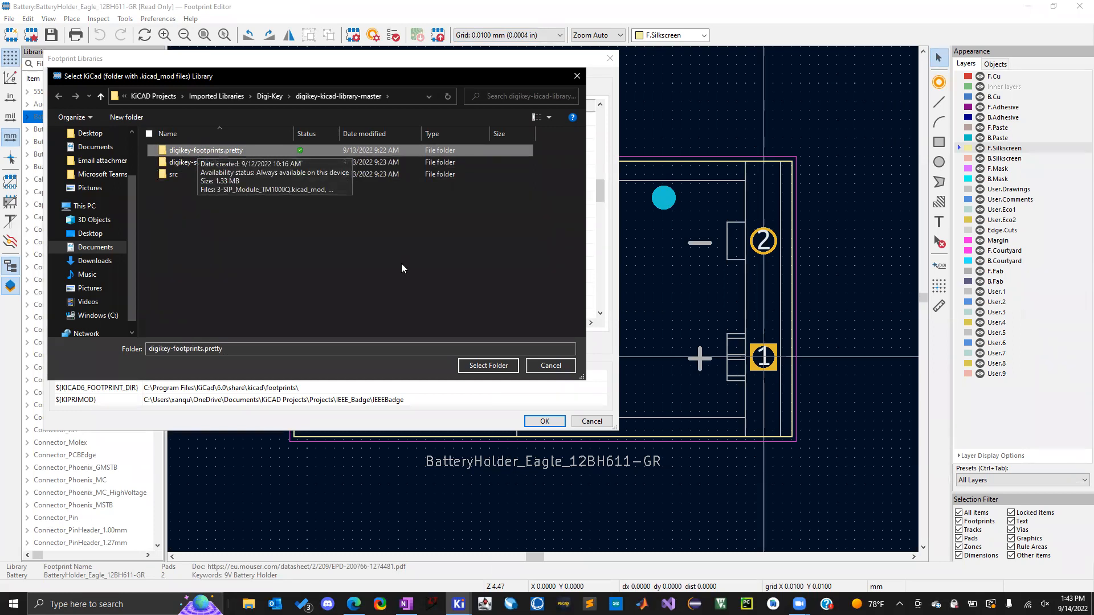
pyautogui.click(481, 367)
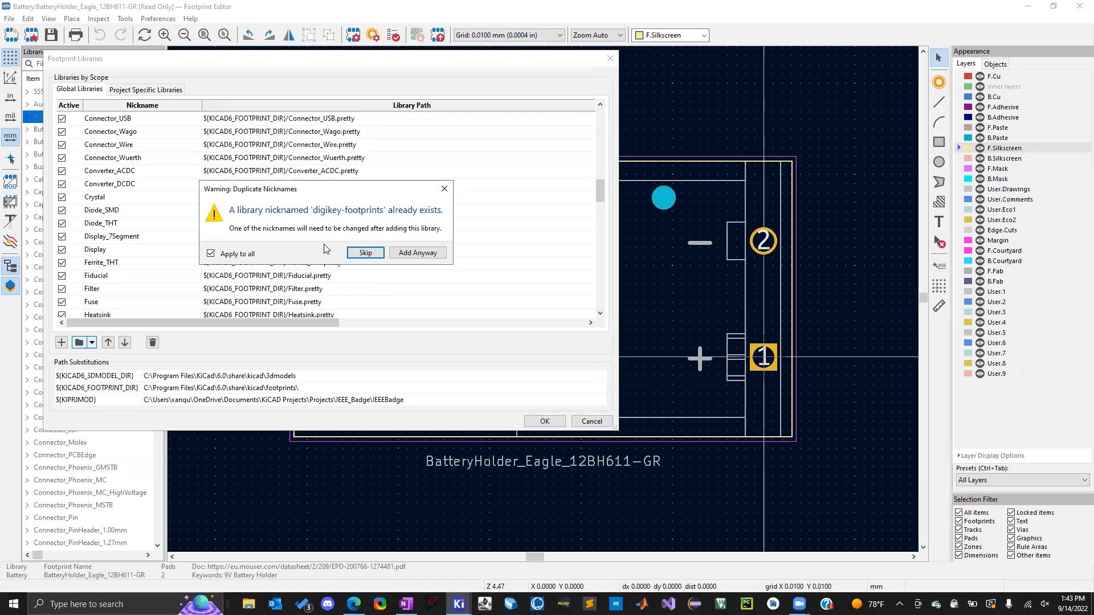
pyautogui.click(379, 253)
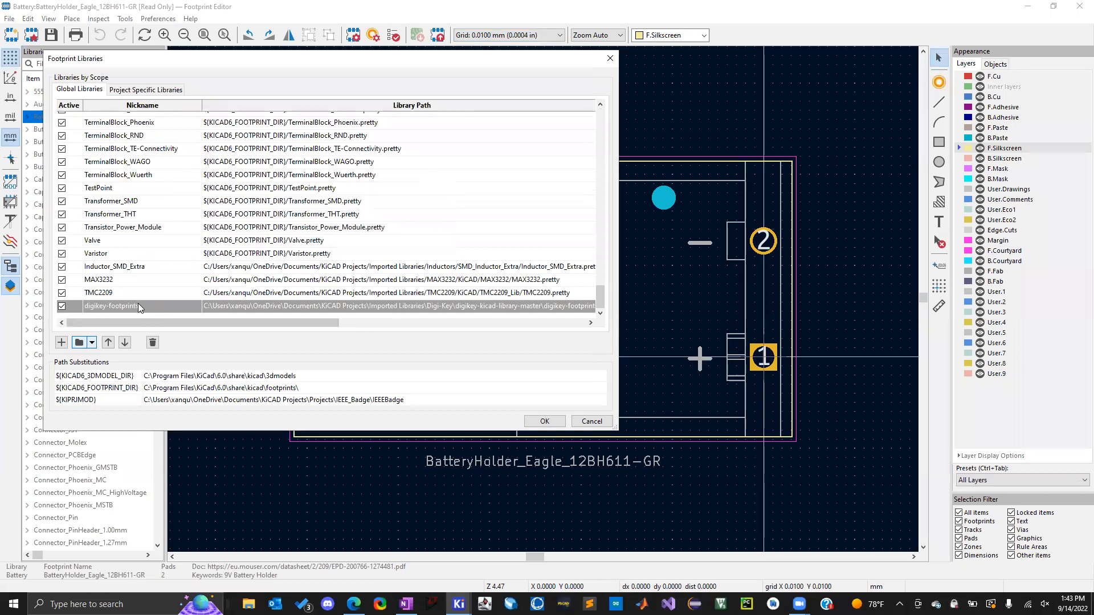
pyautogui.click(536, 424)
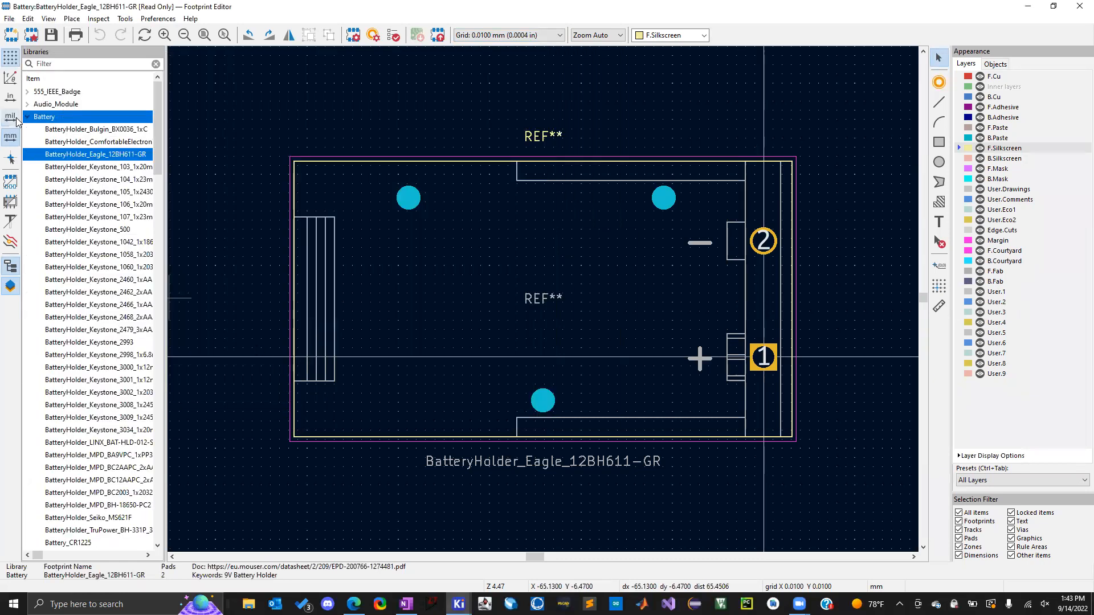
# Collapse the Battery library, expand digikey-footprints, select 3-SIP_Module_TM1000Q, and close the Footprint Editor.
pyautogui.click(30, 117)
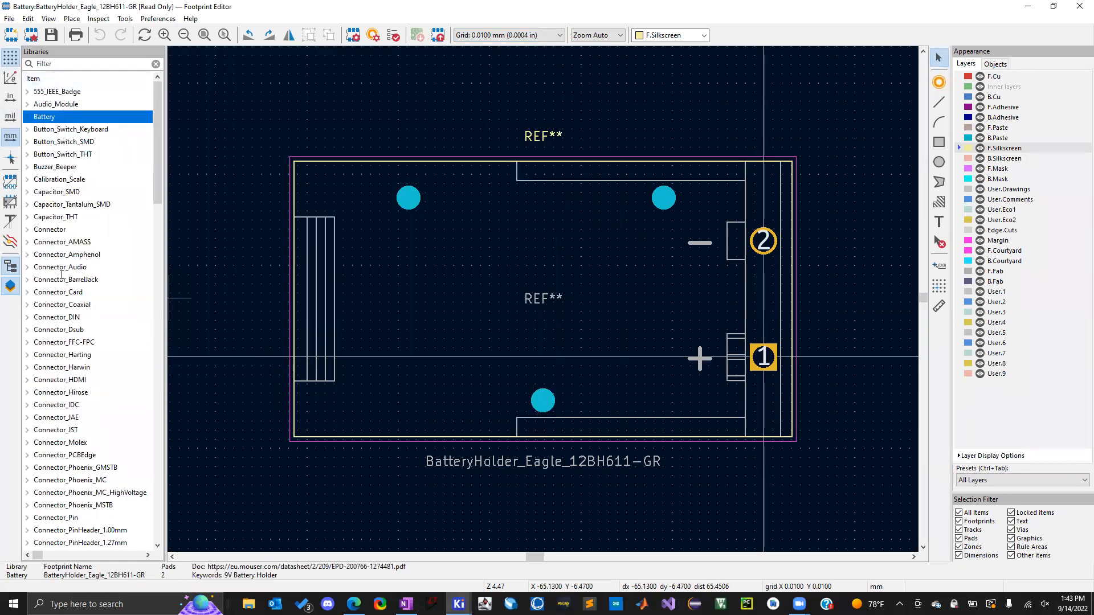
pyautogui.scroll(-15, 62, 275)
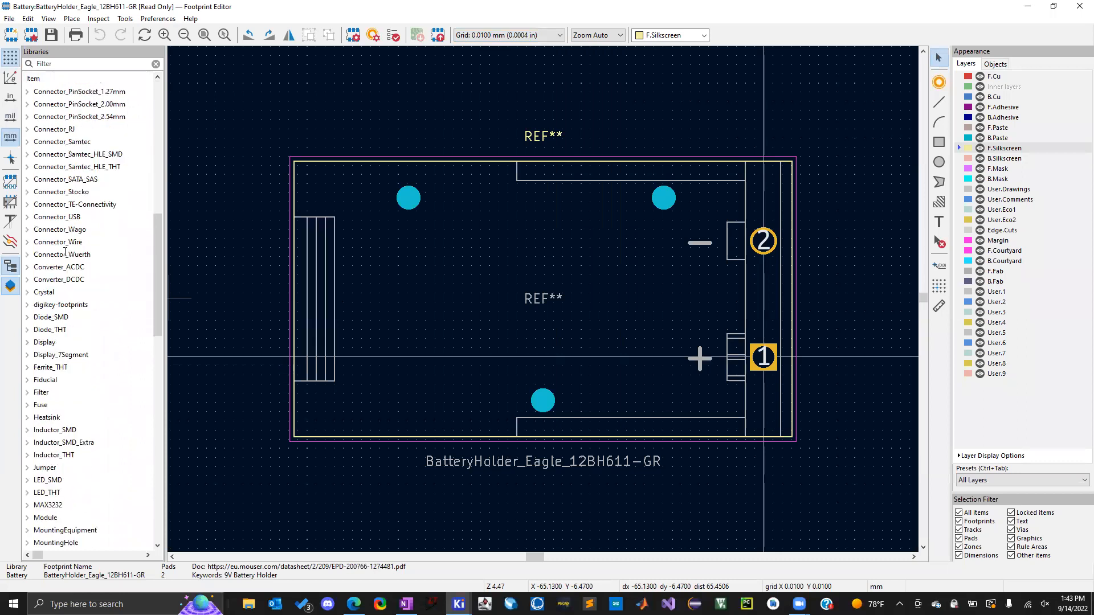
pyautogui.click(42, 306)
pyautogui.click(28, 305)
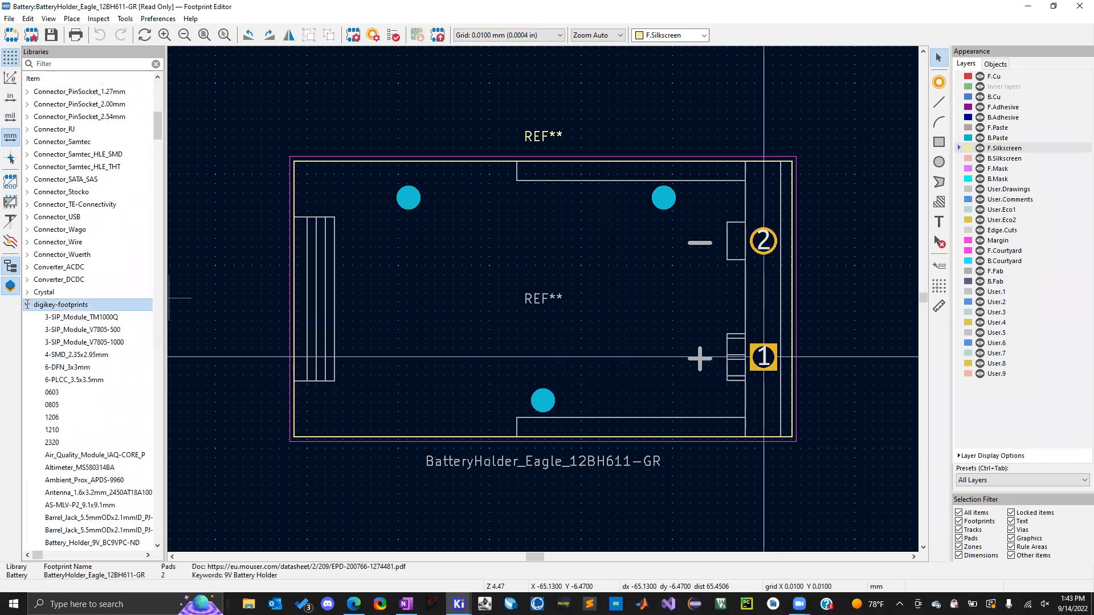
pyautogui.click(76, 318)
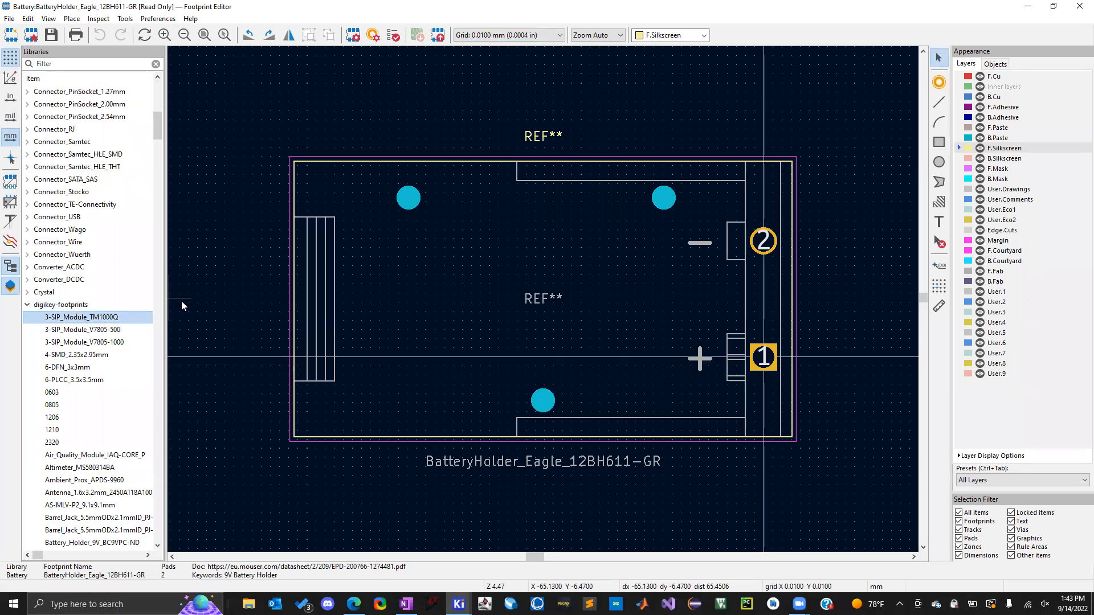
pyautogui.click(1078, 7)
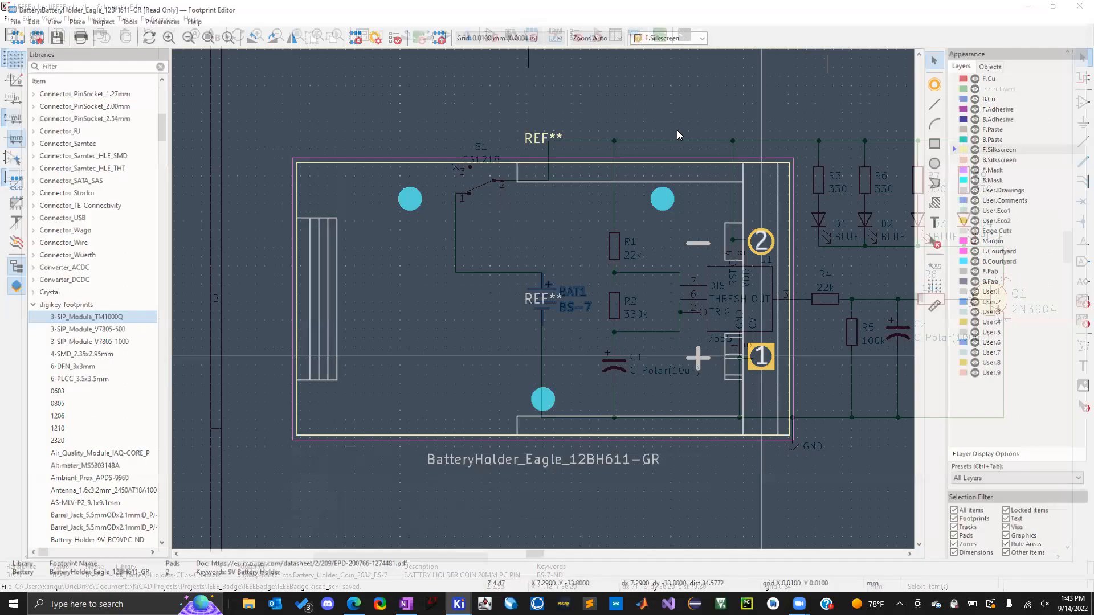
# Open the schematic's symbol fields table and expand the D1-D4, the R1, R4 and the R3, R6, R7, R9 groups.
pyautogui.click(615, 107)
pyautogui.scroll(-4, 722, 278)
pyautogui.scroll(3, 547, 299)
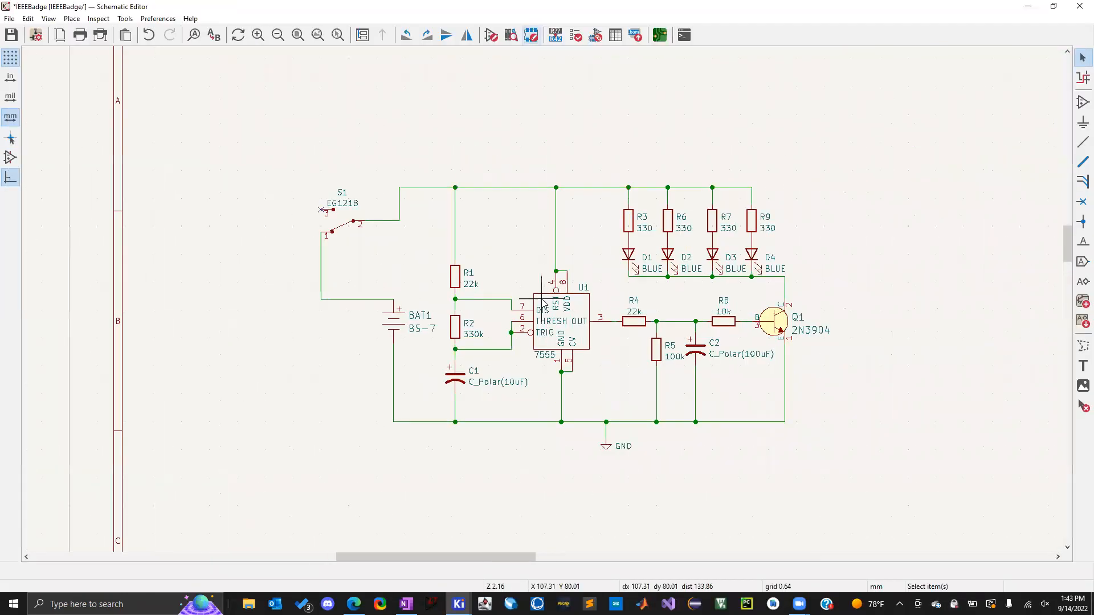
pyautogui.click(614, 35)
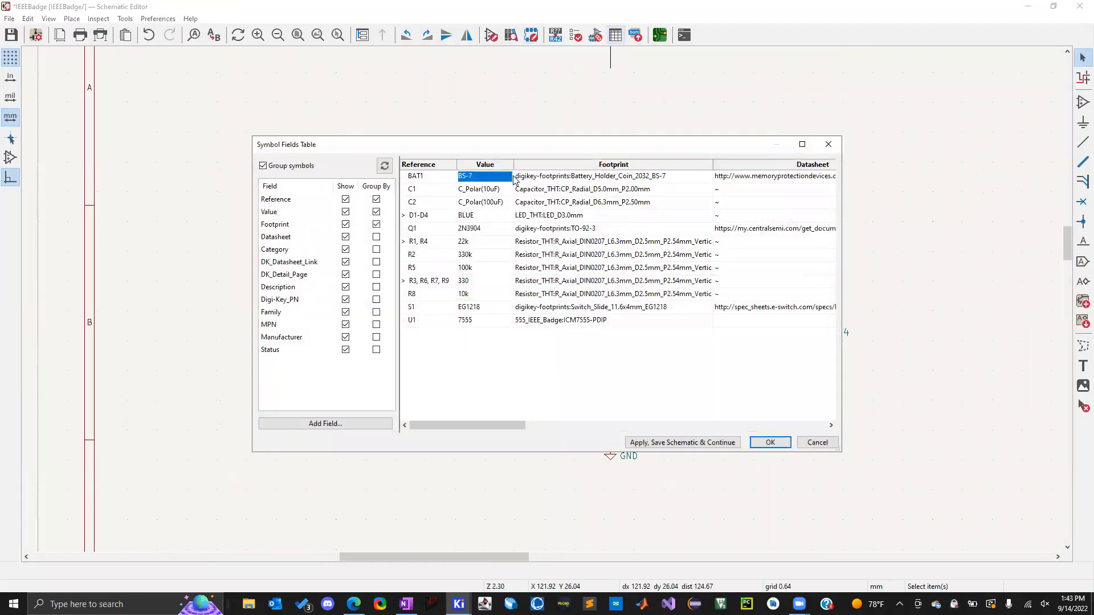
pyautogui.doubleClick(526, 192)
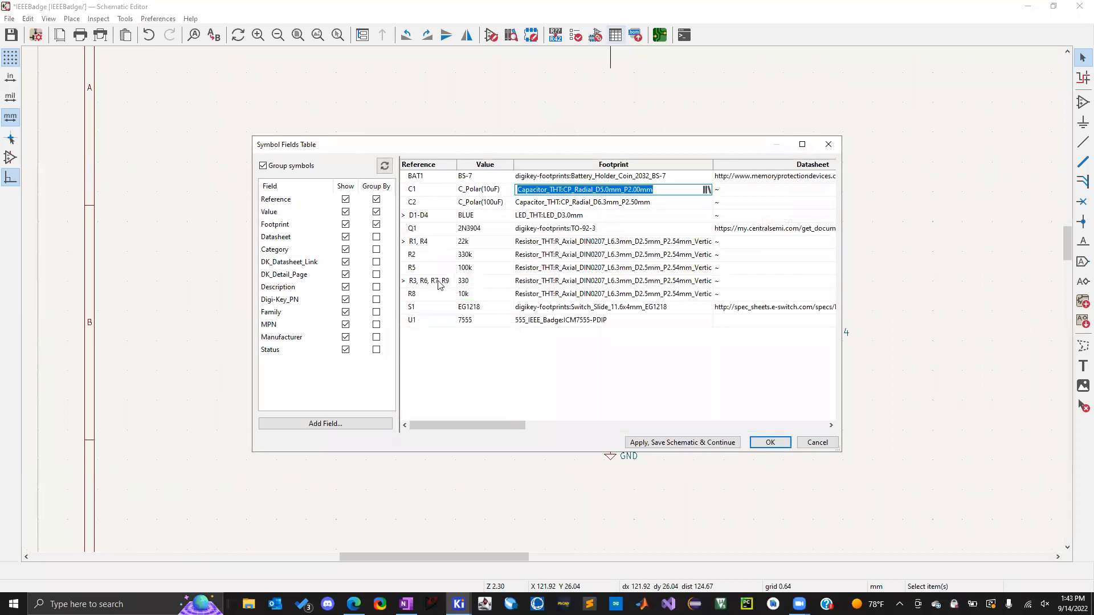
pyautogui.click(403, 216)
pyautogui.click(404, 294)
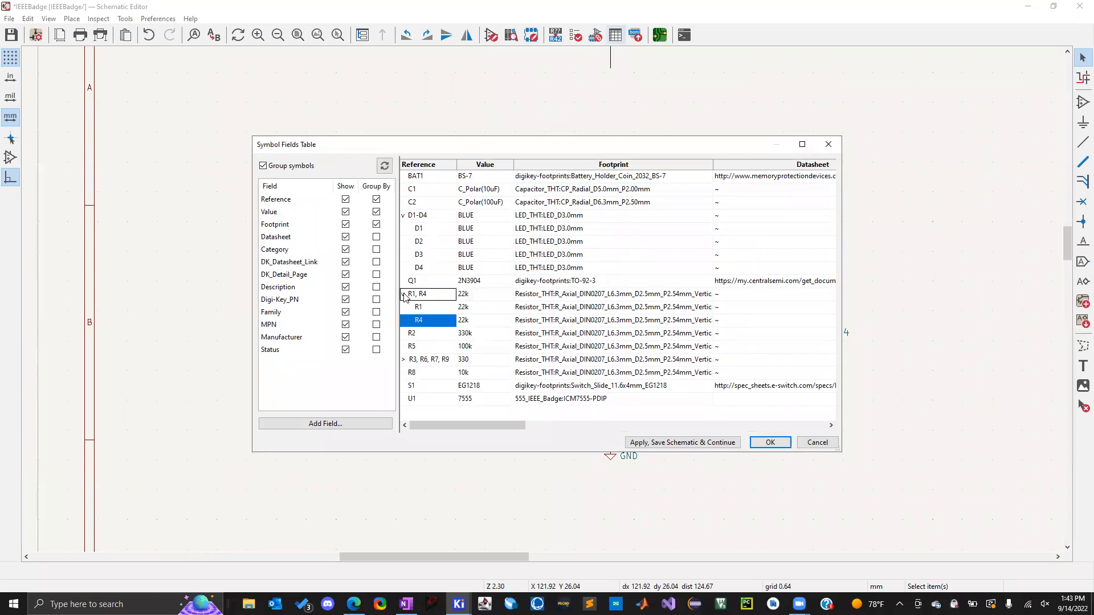
pyautogui.click(404, 360)
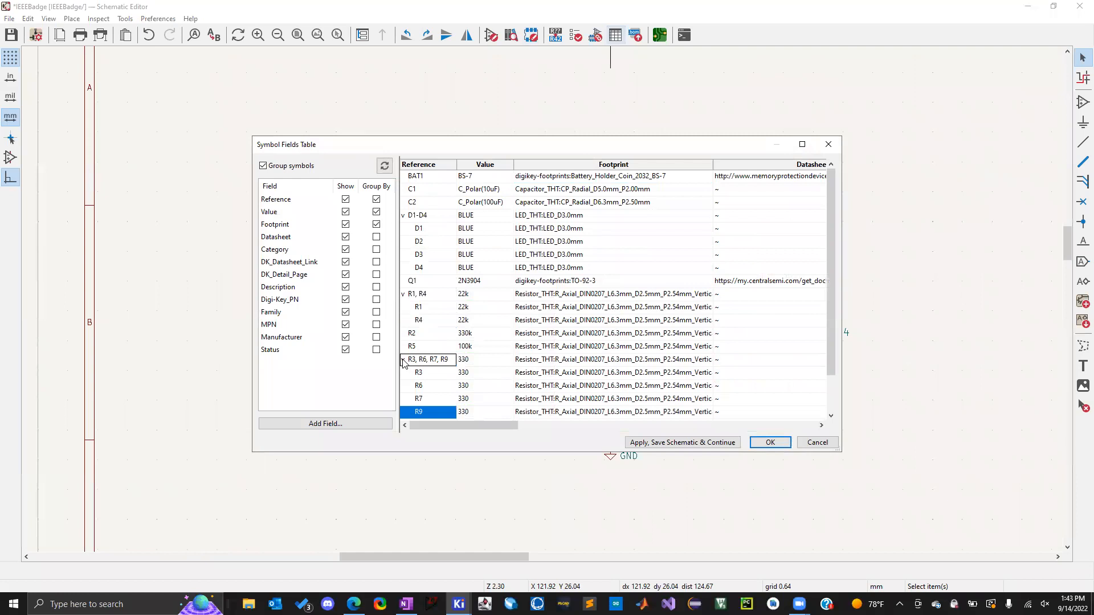
# Inspect the LED_THT footprint of the D1-D4 group and look over the other components' footprint assignments.
pyautogui.click(555, 208)
pyautogui.click(556, 216)
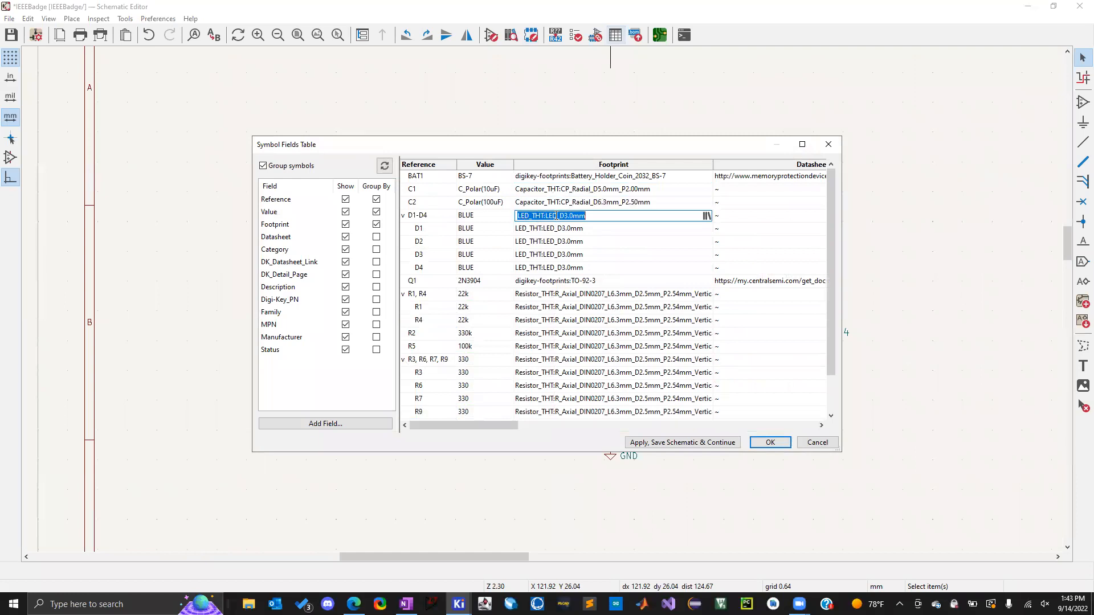
pyautogui.click(593, 213)
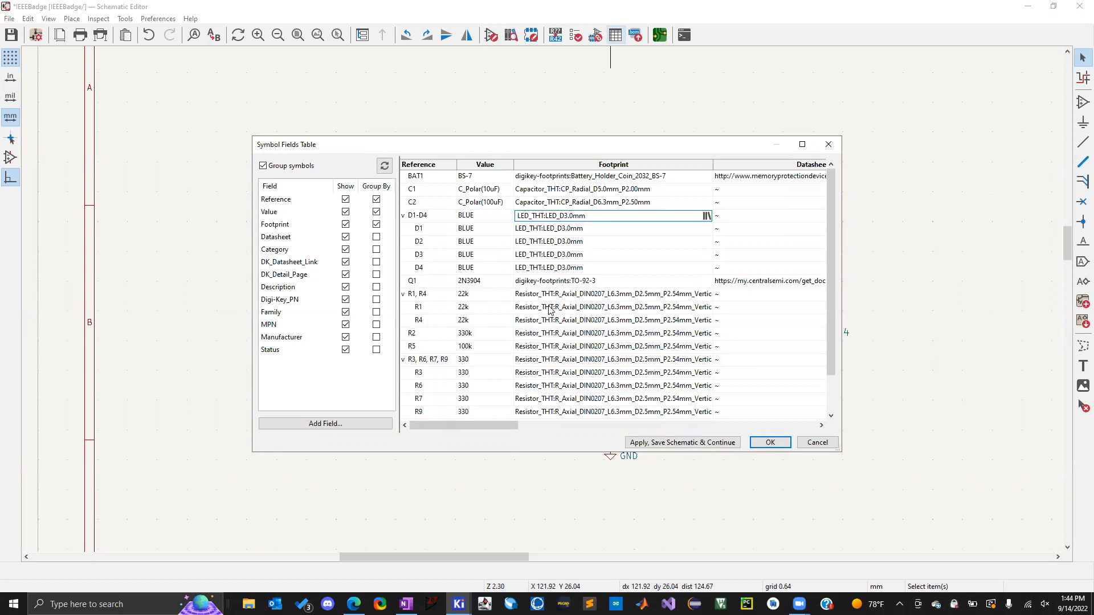
pyautogui.scroll(-1, 567, 326)
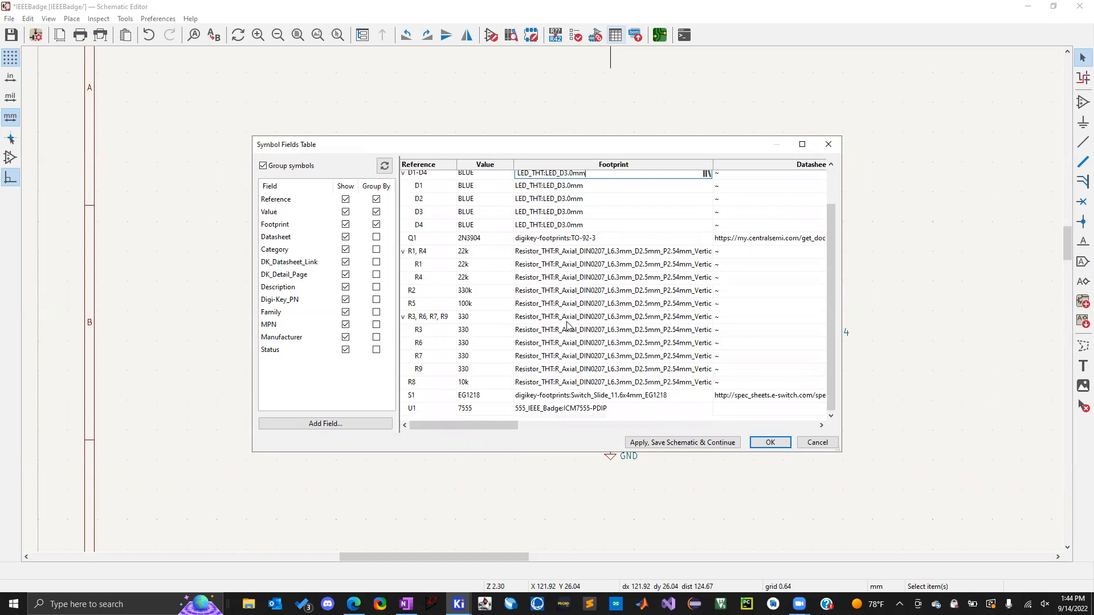
pyautogui.scroll(1, 567, 326)
# Examine the diameter and pitch parts of capacitor C1's footprint name.
pyautogui.click(586, 192)
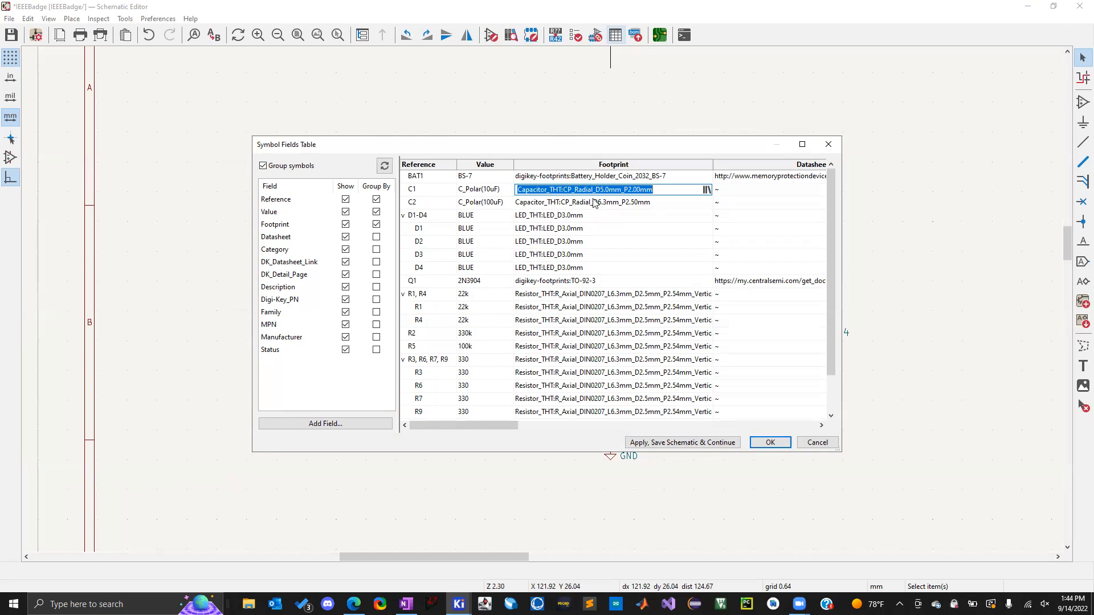
pyautogui.click(605, 190)
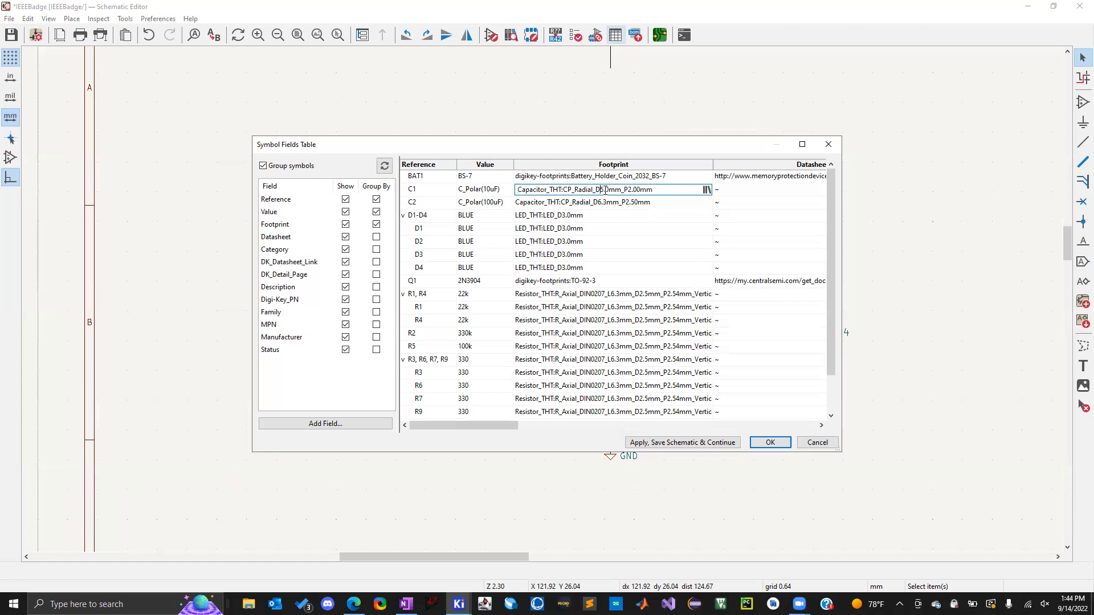
pyautogui.moveTo(595, 190); pyautogui.dragTo(626, 189)
pyautogui.click(651, 190)
pyautogui.moveTo(652, 190); pyautogui.dragTo(625, 192)
# Inspect LED D1's footprint name and review the resistor, switch and U1 footprint entries.
pyautogui.click(535, 243)
pyautogui.click(565, 229)
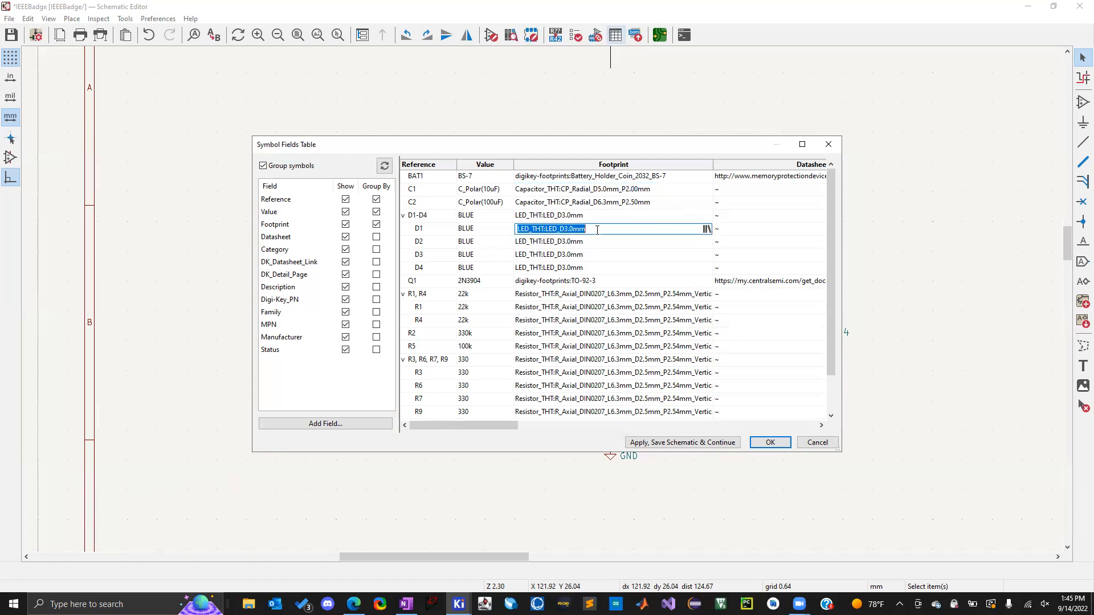
pyautogui.click(580, 231)
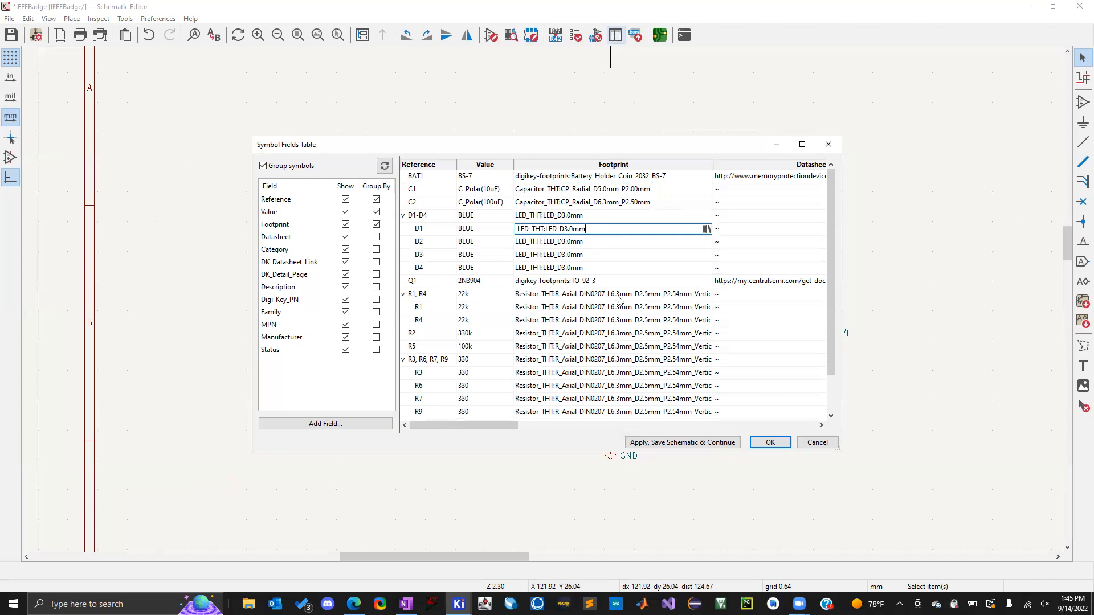
pyautogui.scroll(-2, 625, 308)
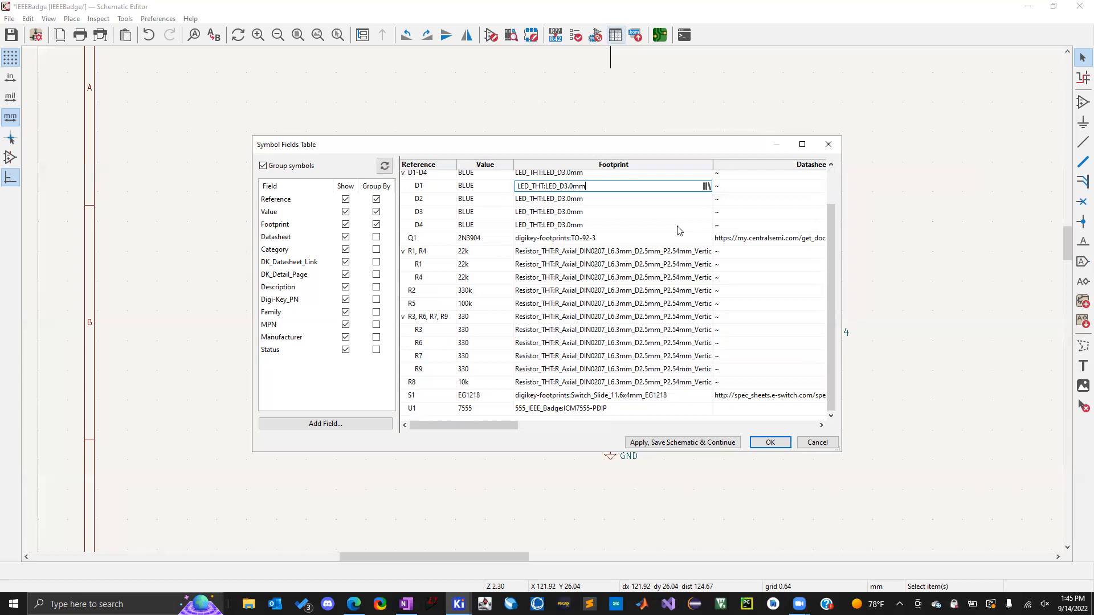
# Inspect the D1-D4 group's footprint and look through the remaining components' footprint entries in the symbol fields table.
pyautogui.scroll(1, 638, 251)
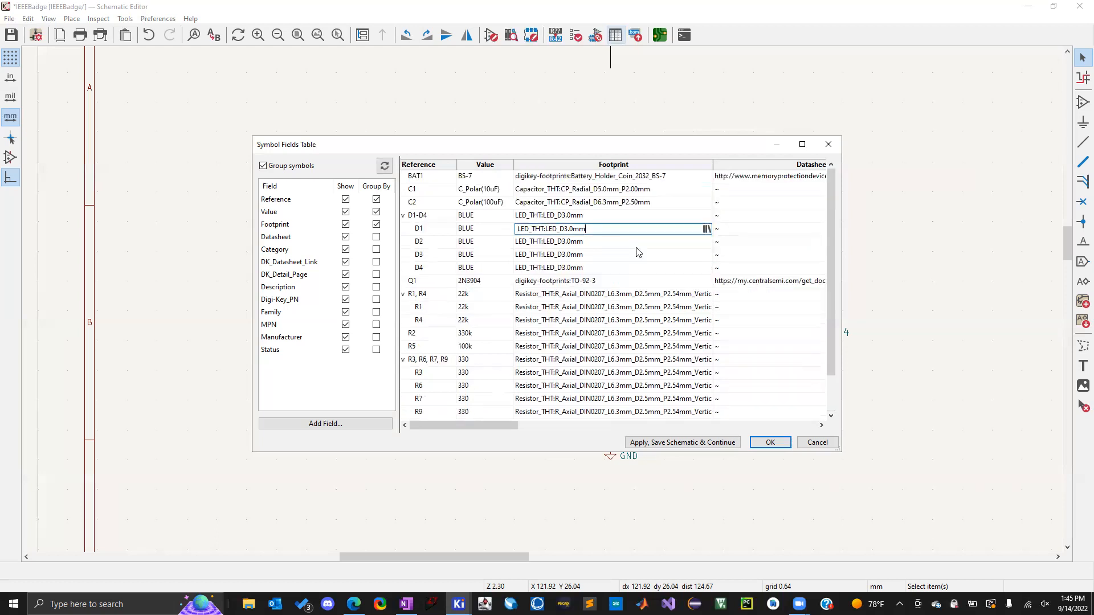
pyautogui.click(554, 181)
pyautogui.click(551, 217)
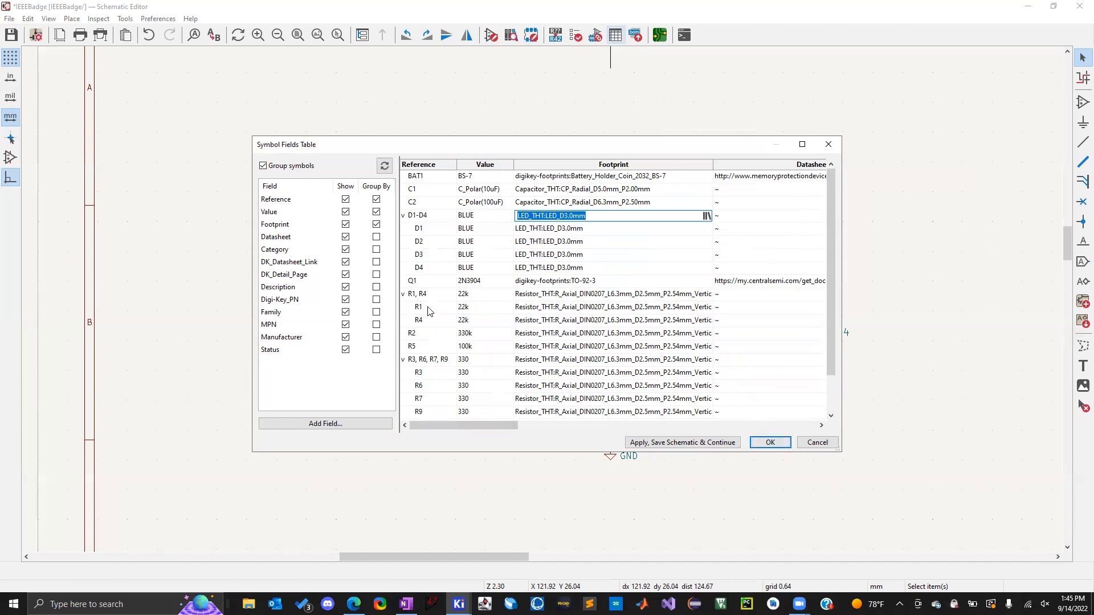
pyautogui.scroll(-1, 431, 312)
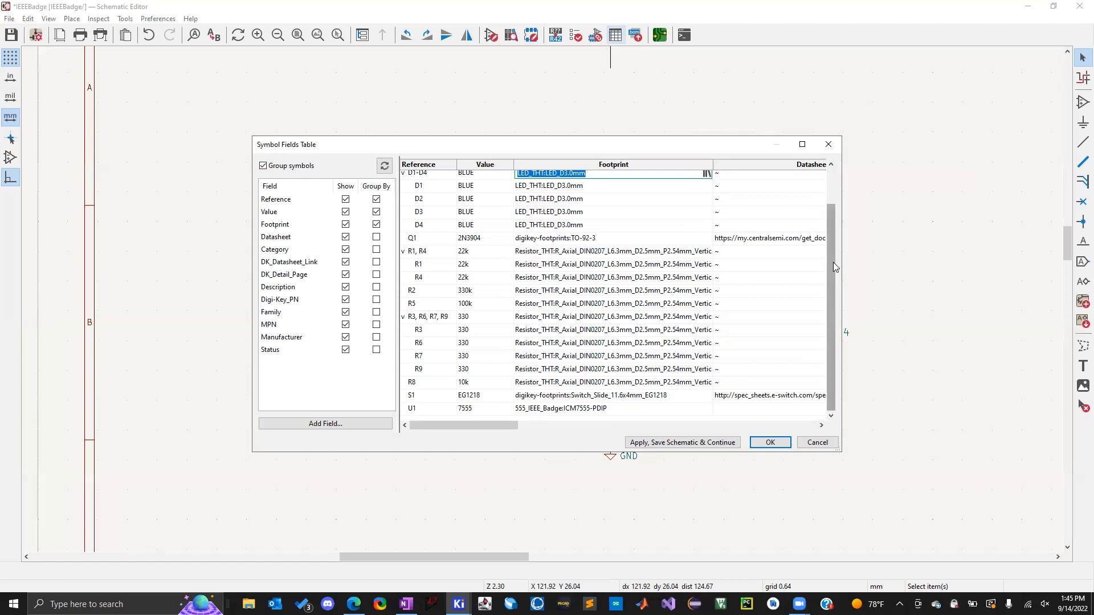
pyautogui.moveTo(831, 267); pyautogui.dragTo(833, 226)
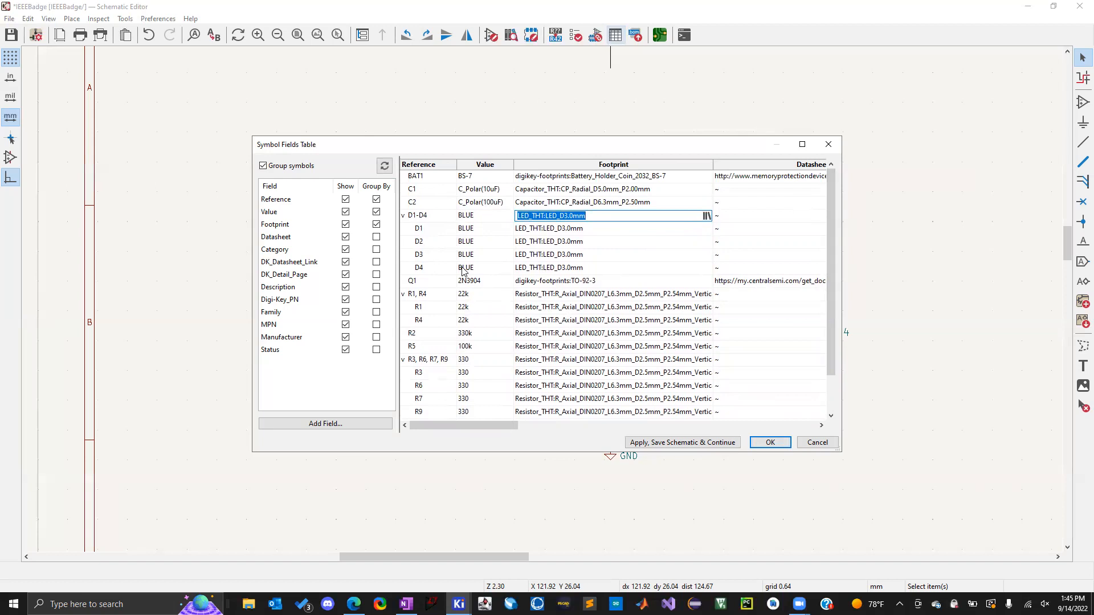
pyautogui.scroll(-1, 503, 336)
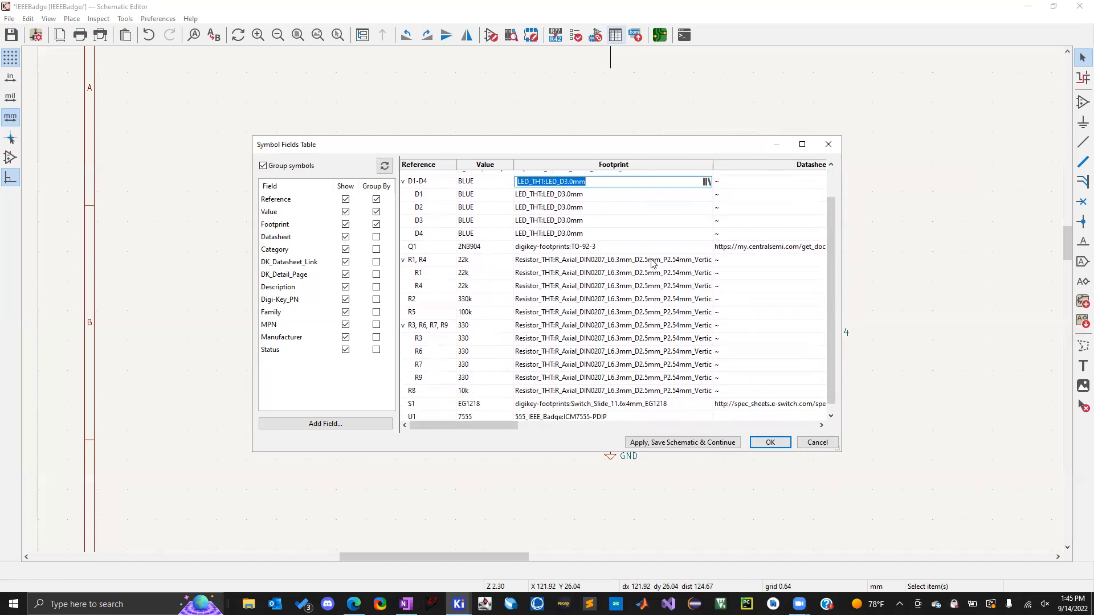
# Examine the DIN0207, length, diameter and pitch parts of the R1, R4 group's resistor footprint name.
pyautogui.click(616, 258)
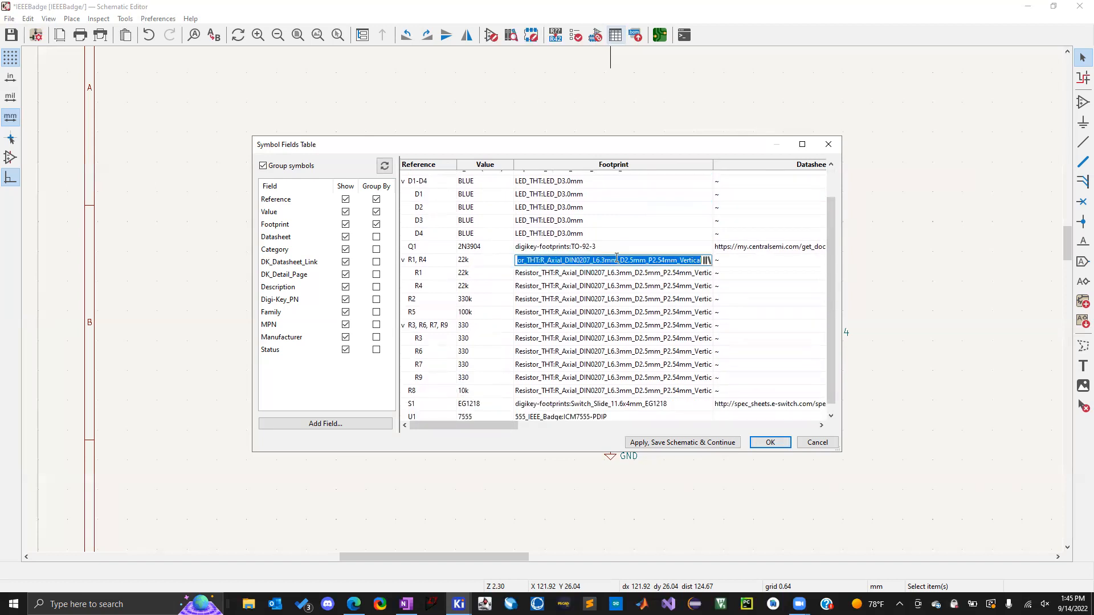
pyautogui.click(576, 261)
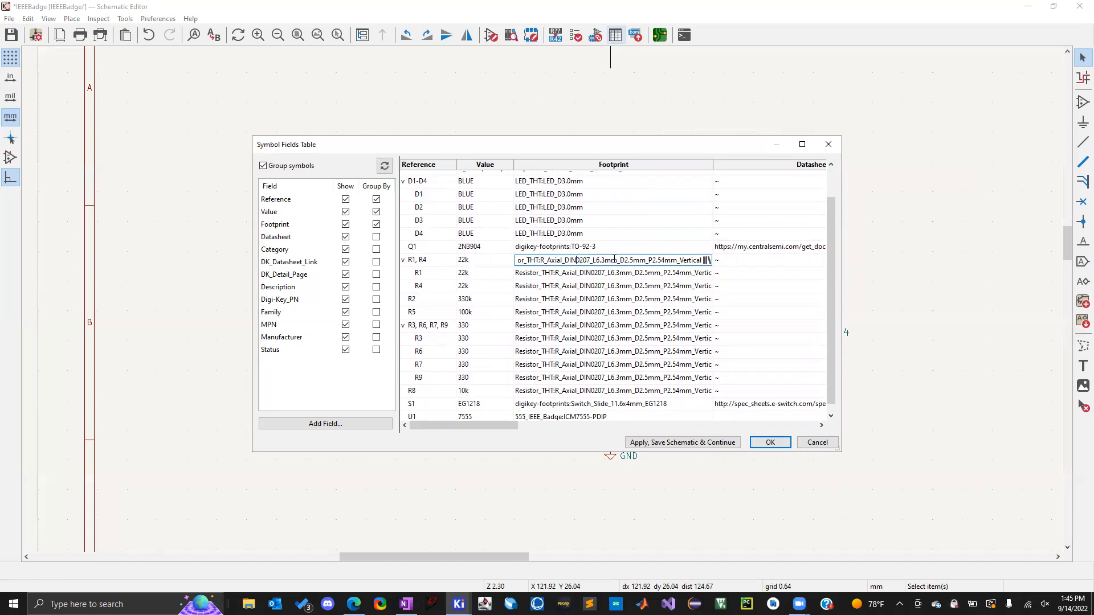
pyautogui.hotkey('shift', 'End')
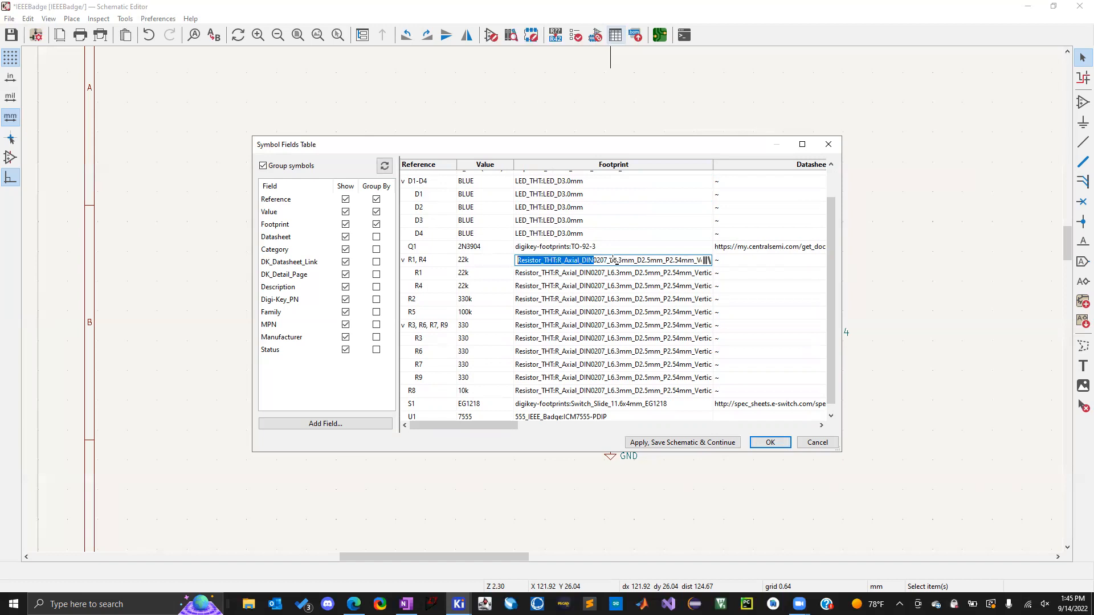
pyautogui.hotkey('shift', 'Left')
pyautogui.hotkey('shift', 'Left')
pyautogui.hotkey('shift', 'Left')
pyautogui.hotkey('shift', 'Left')
pyautogui.hotkey('shift', 'Left')
pyautogui.hotkey('shift', 'Left')
pyautogui.hotkey('shift', 'Left')
pyautogui.hotkey('shift', 'Left')
pyautogui.hotkey('shift', 'Left')
pyautogui.hotkey('shift', 'Left')
pyautogui.hotkey('shift', 'Left')
pyautogui.hotkey('shift', 'Left')
pyautogui.hotkey('shift', 'Left')
pyautogui.hotkey('shift', 'Left')
pyautogui.hotkey('shift', 'Left')
pyautogui.hotkey('shift', 'Left')
pyautogui.hotkey('shift', 'Left')
pyautogui.hotkey('shift', 'Left')
pyautogui.hotkey('shift', 'Left')
pyautogui.hotkey('shift', 'Left')
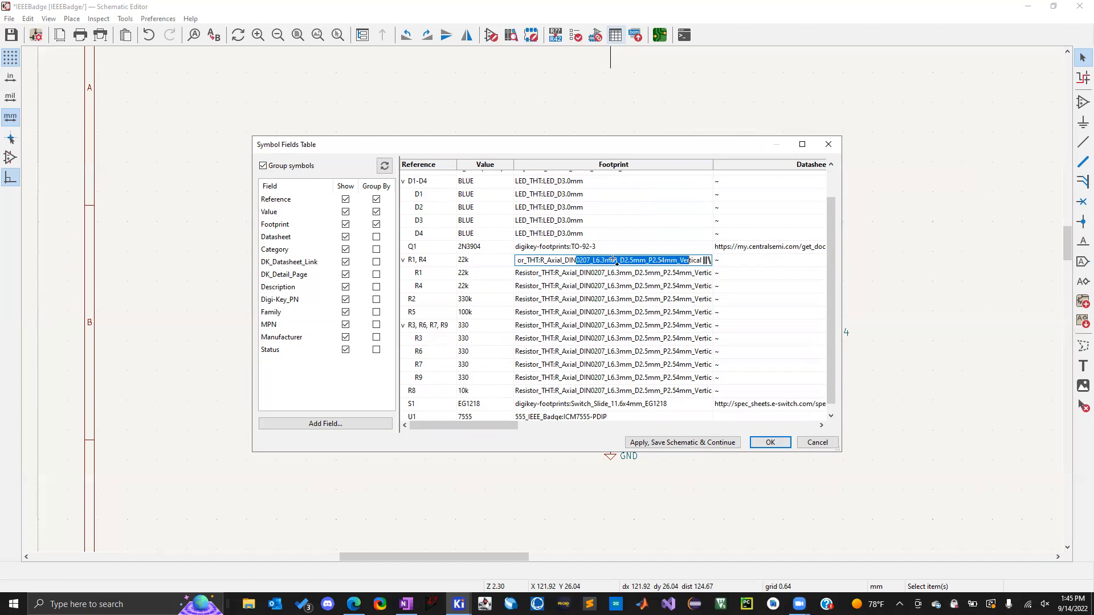
pyautogui.hotkey('shift', 'Left')
pyautogui.hotkey('shift', 'Left')
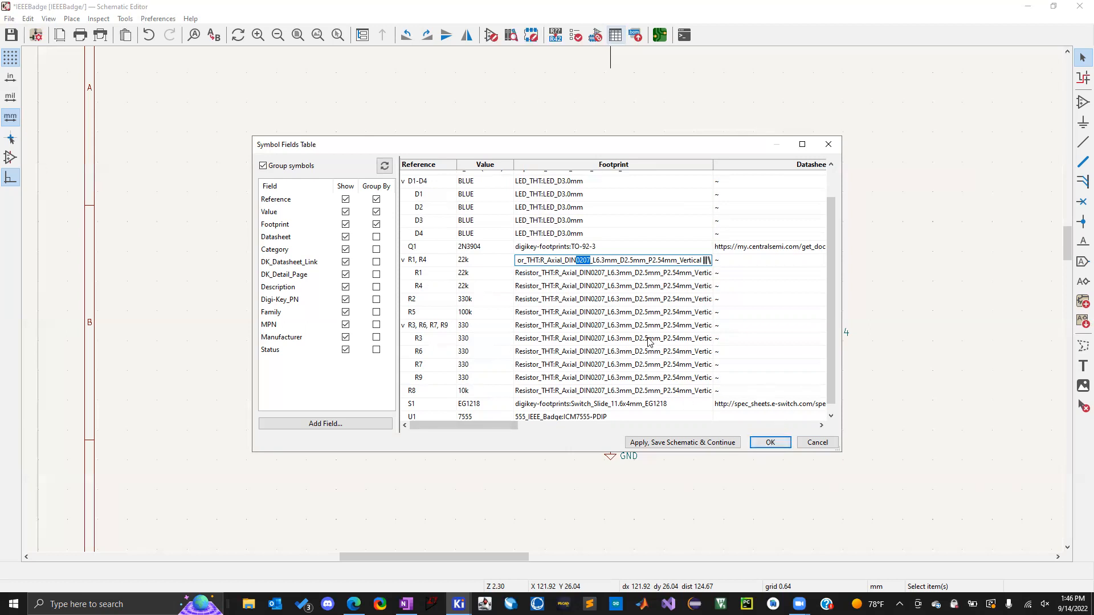
pyautogui.click(539, 279)
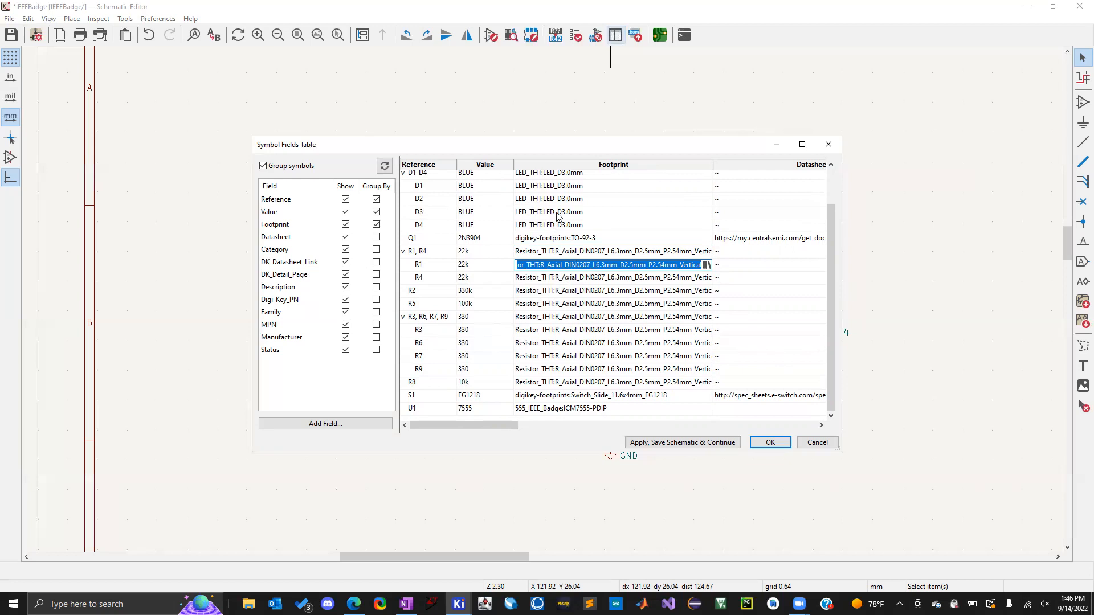
# Inspect battery BAT1's footprint name, then save the schematic and accept the symbol fields table.
pyautogui.scroll(1, 559, 217)
pyautogui.click(544, 177)
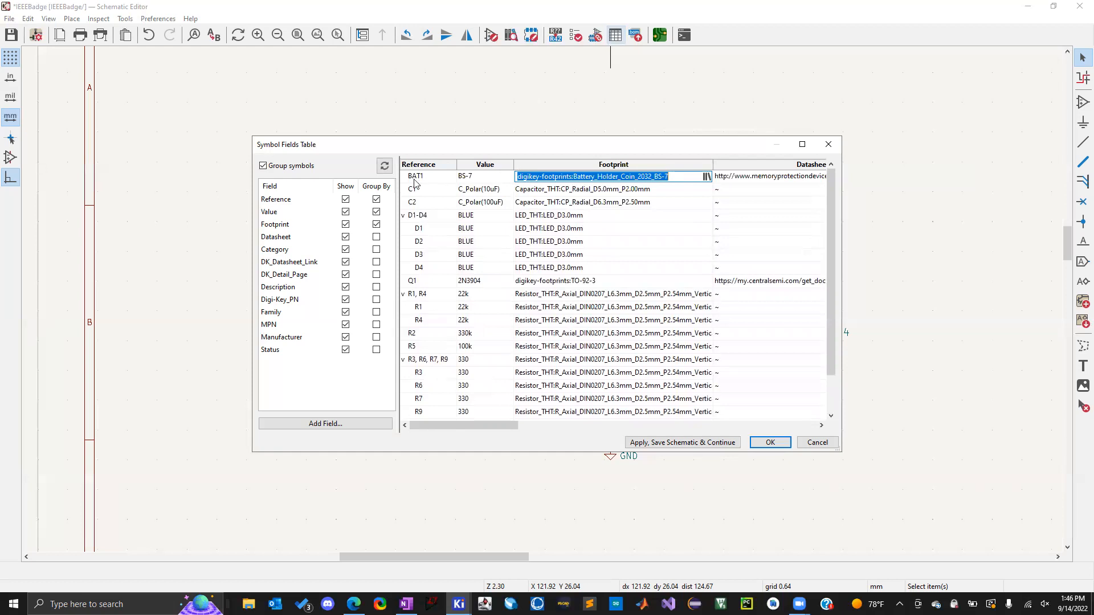
pyautogui.click(684, 175)
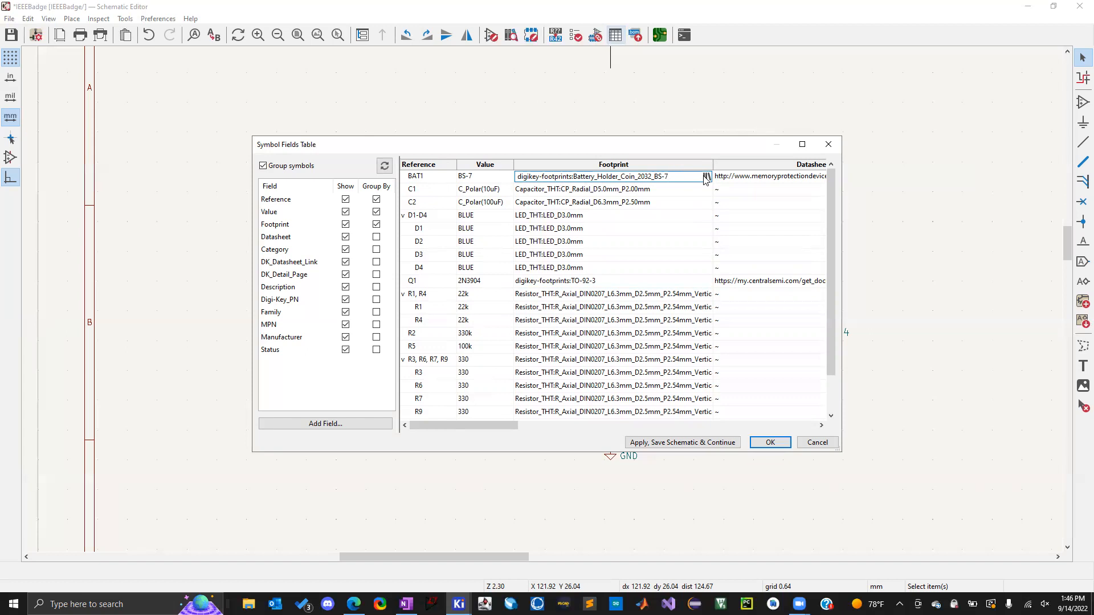
pyautogui.hotkey('ctrl', 's')
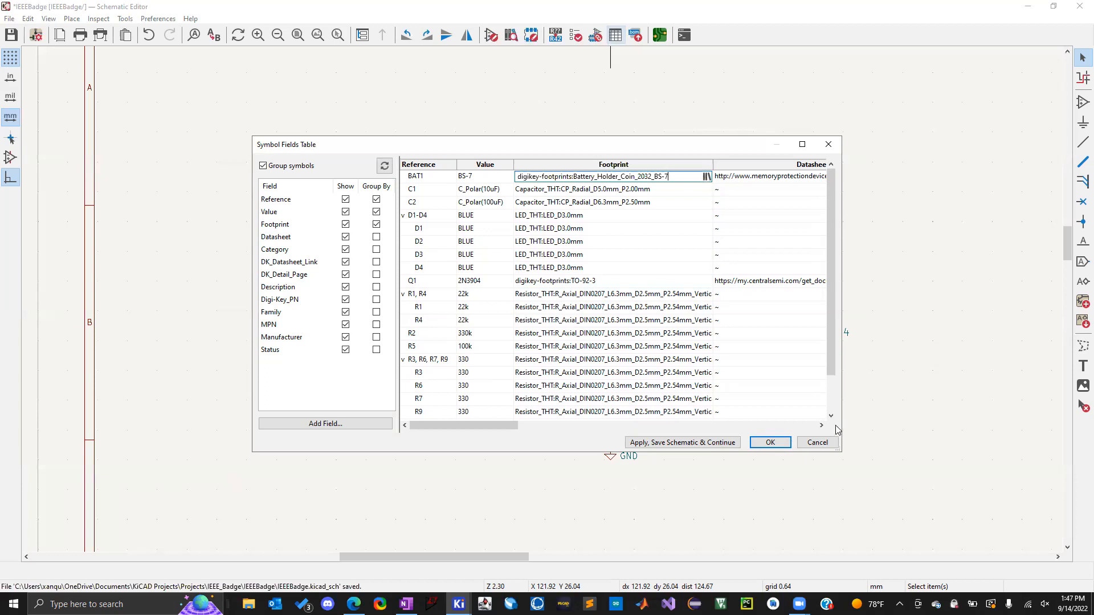
pyautogui.click(782, 444)
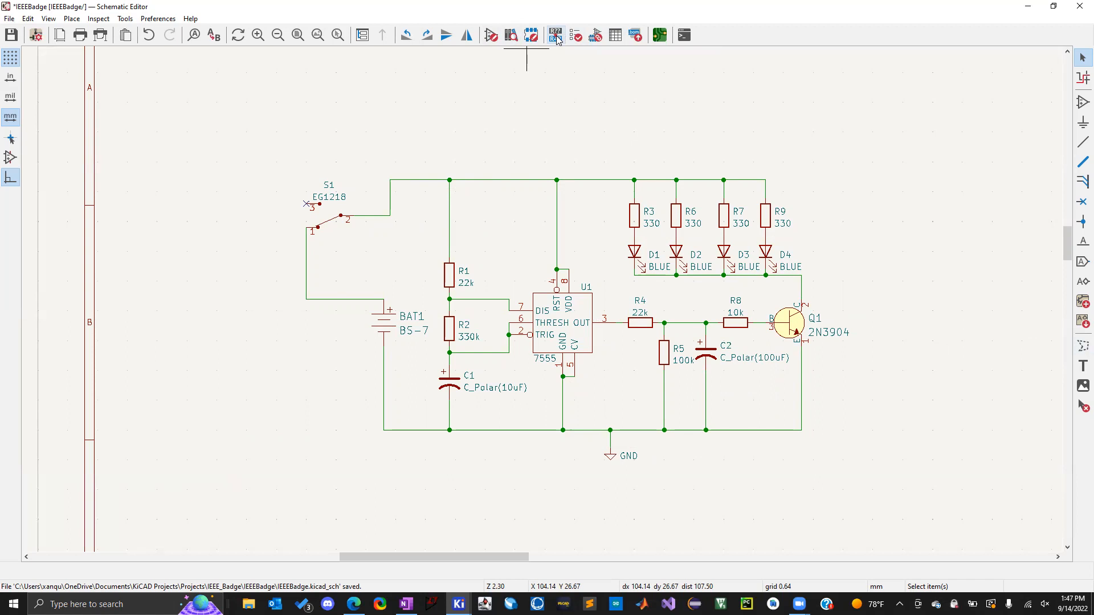
# Check the reference designators of switch S1 and resistors R1, R2, R3, R6 and R7 in the schematic.
pyautogui.click(323, 190)
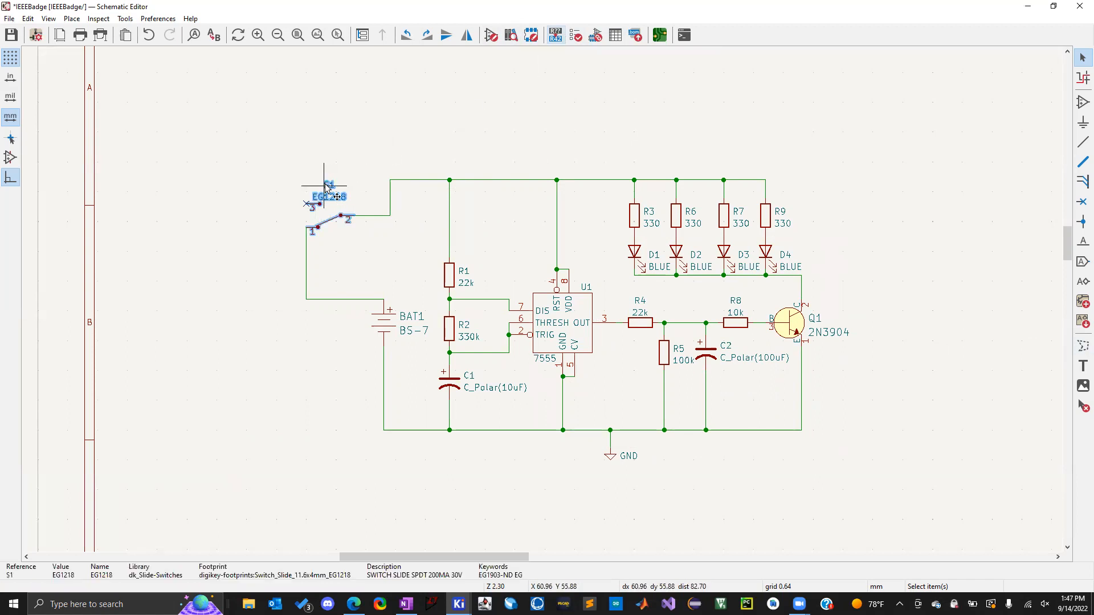
pyautogui.click(460, 271)
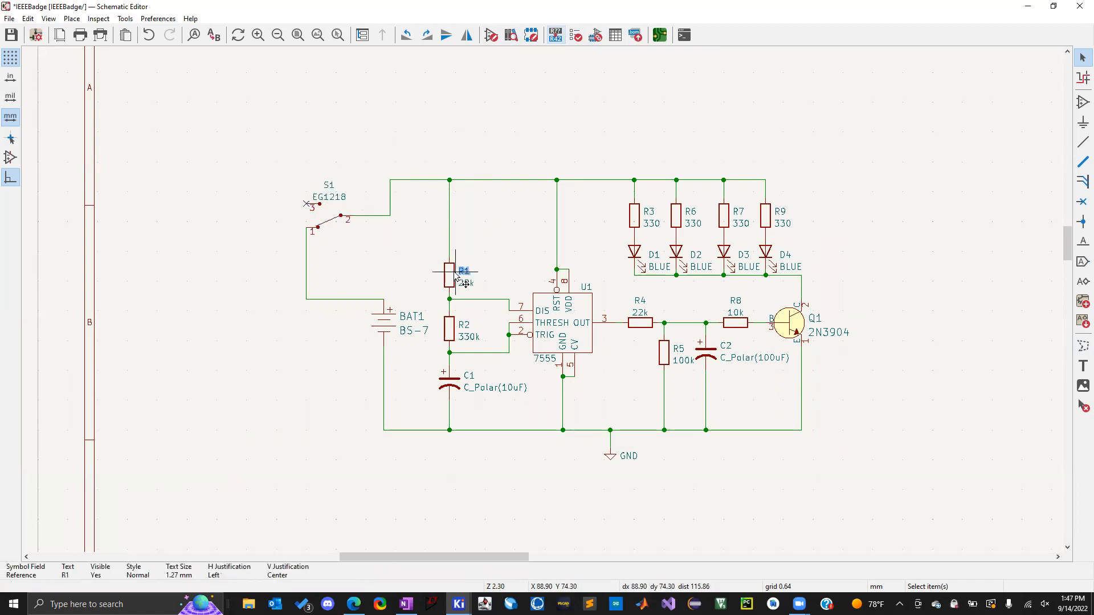
pyautogui.click(463, 324)
pyautogui.click(650, 211)
pyautogui.click(691, 212)
pyautogui.click(738, 212)
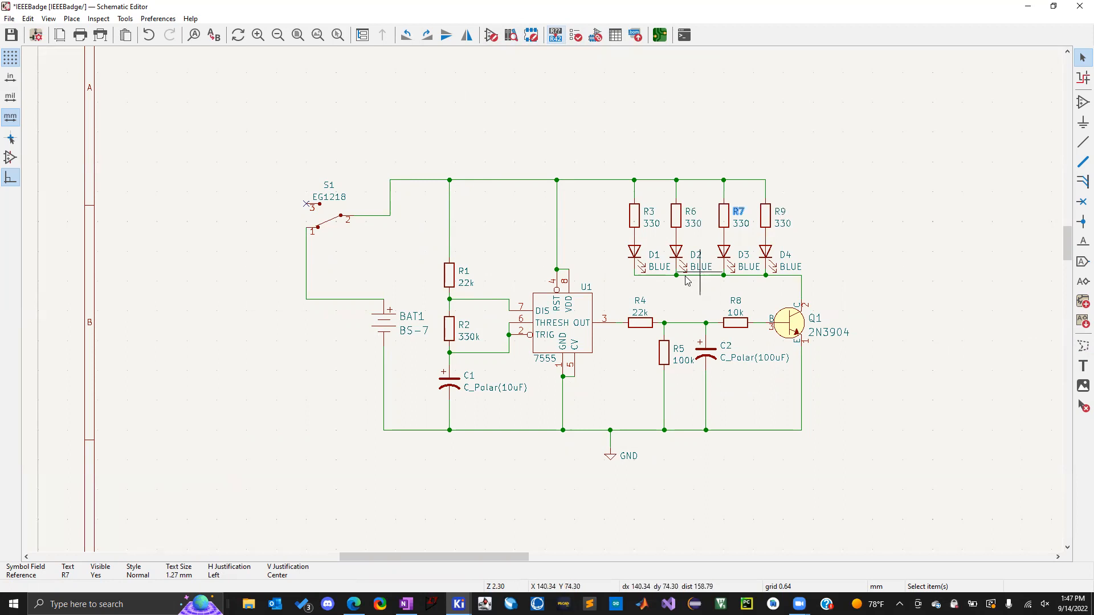
pyautogui.click(415, 297)
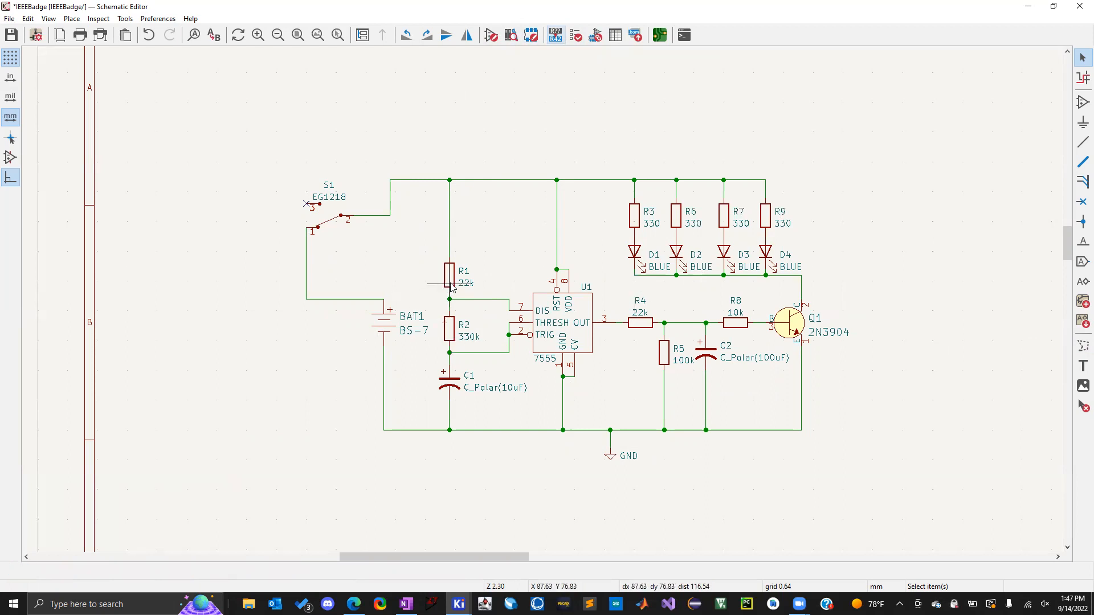
# Reopen the symbol fields table and expand the D1-D4, the R1, R4 and the R3, R6, R7, R9 groups.
pyautogui.click(615, 35)
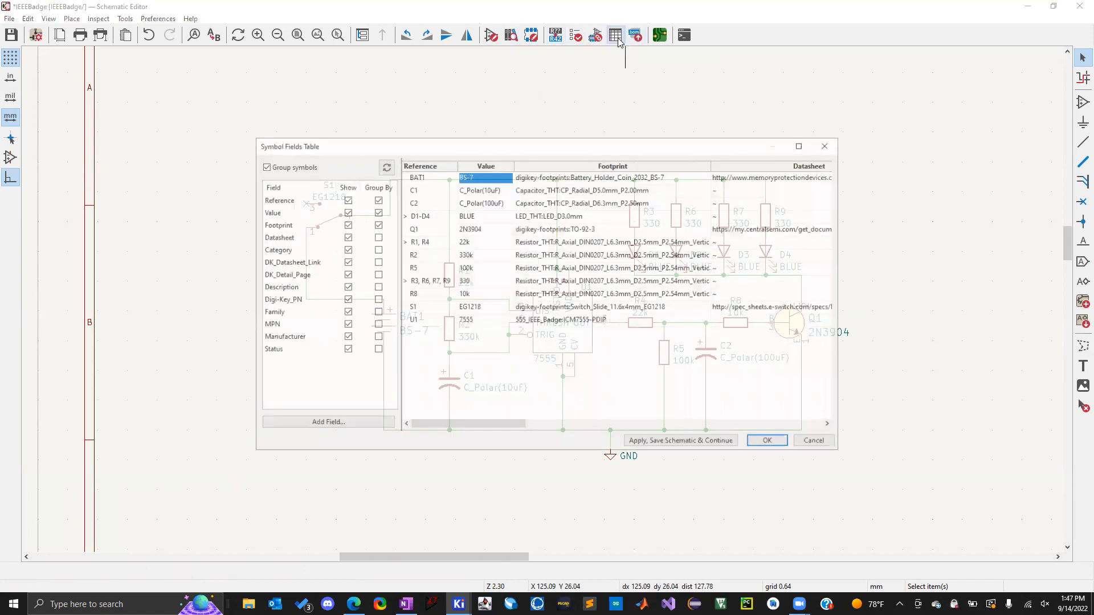
pyautogui.click(404, 216)
pyautogui.click(404, 294)
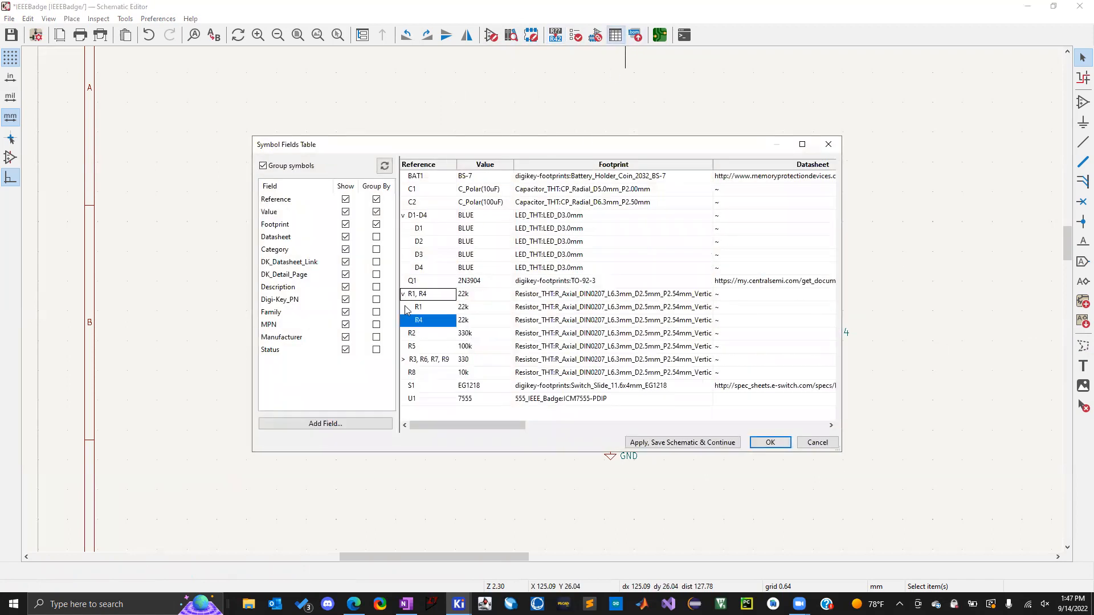
pyautogui.click(404, 360)
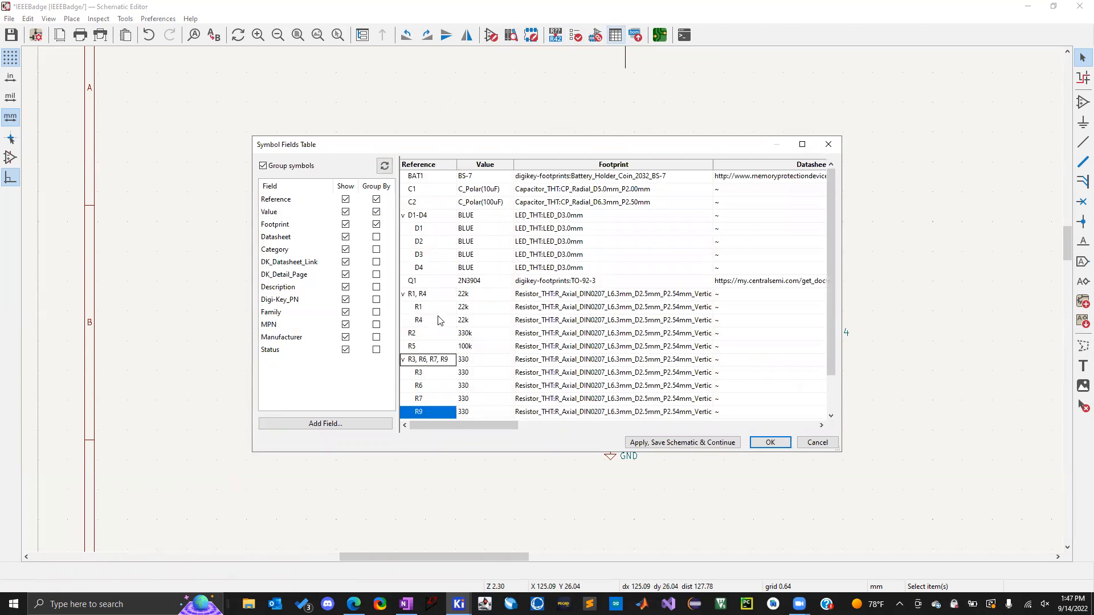
# Browse the footprint library for transistor Q1 and choose TO-92-3 from digikey-footprints as its footprint.
pyautogui.click(442, 285)
pyautogui.doubleClick(541, 281)
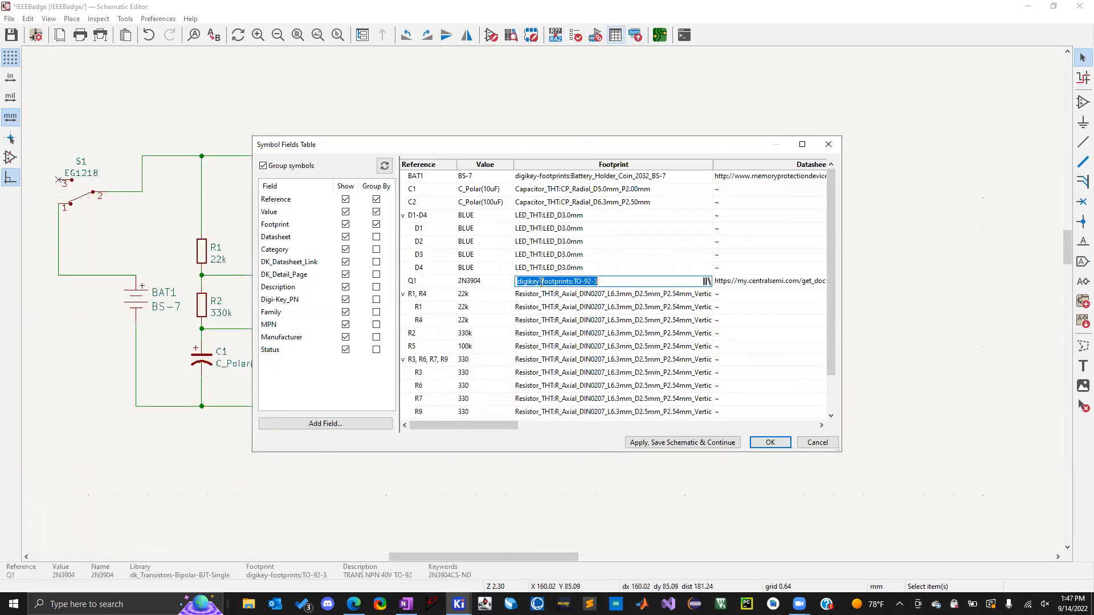
pyautogui.click(633, 279)
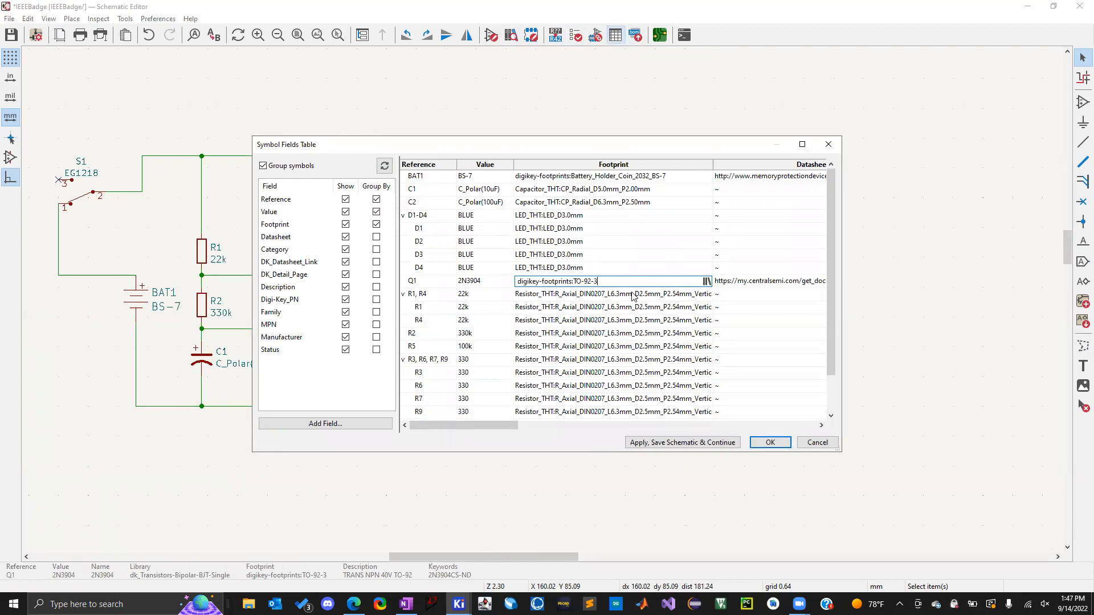
pyautogui.click(707, 281)
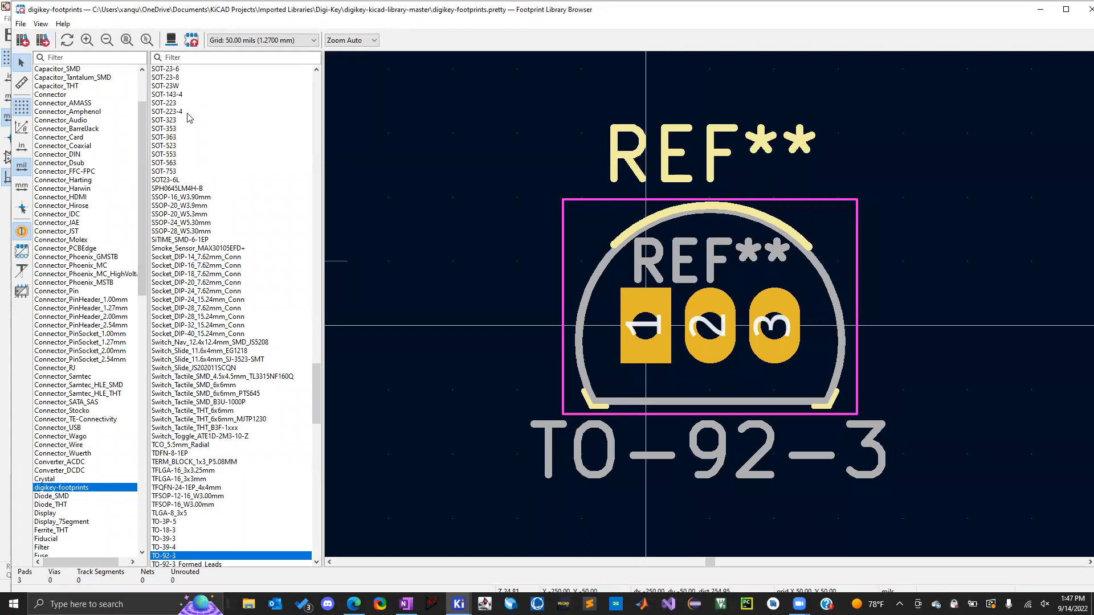
pyautogui.doubleClick(166, 556)
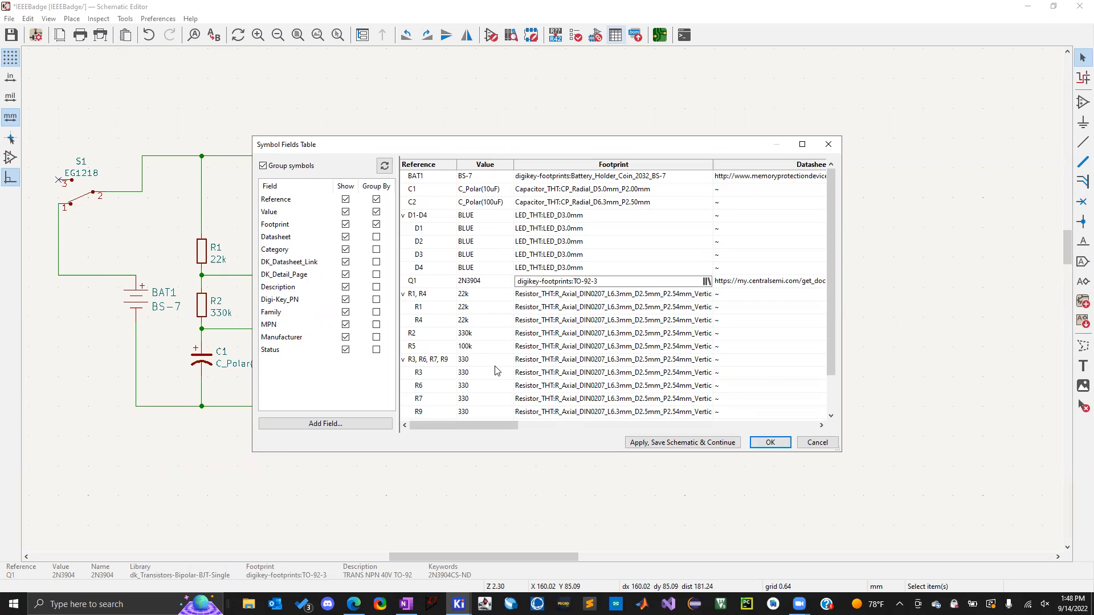
# Inspect resistor R8's footprint name and compare switch S1's footprint name with its value.
pyautogui.scroll(-1, 560, 340)
pyautogui.scroll(-1, 560, 340)
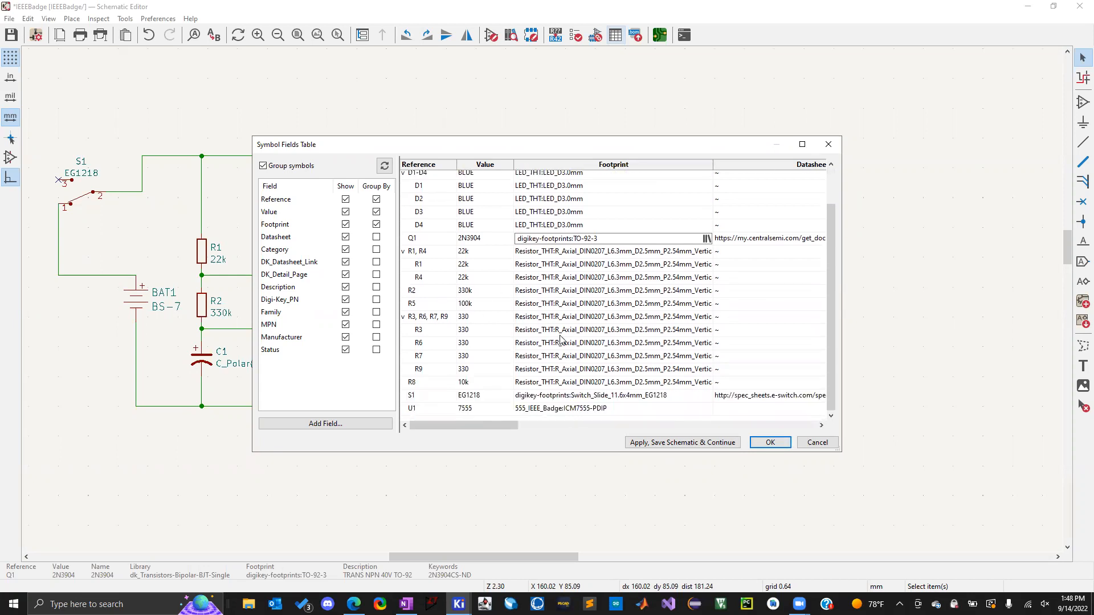
pyautogui.click(433, 382)
pyautogui.doubleClick(566, 382)
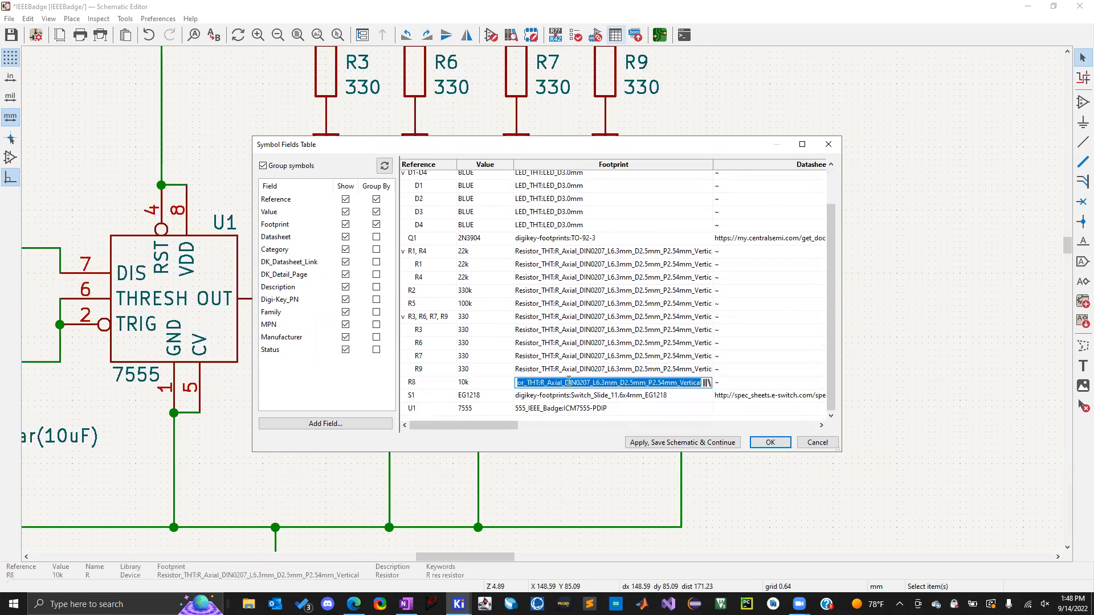
pyautogui.doubleClick(539, 396)
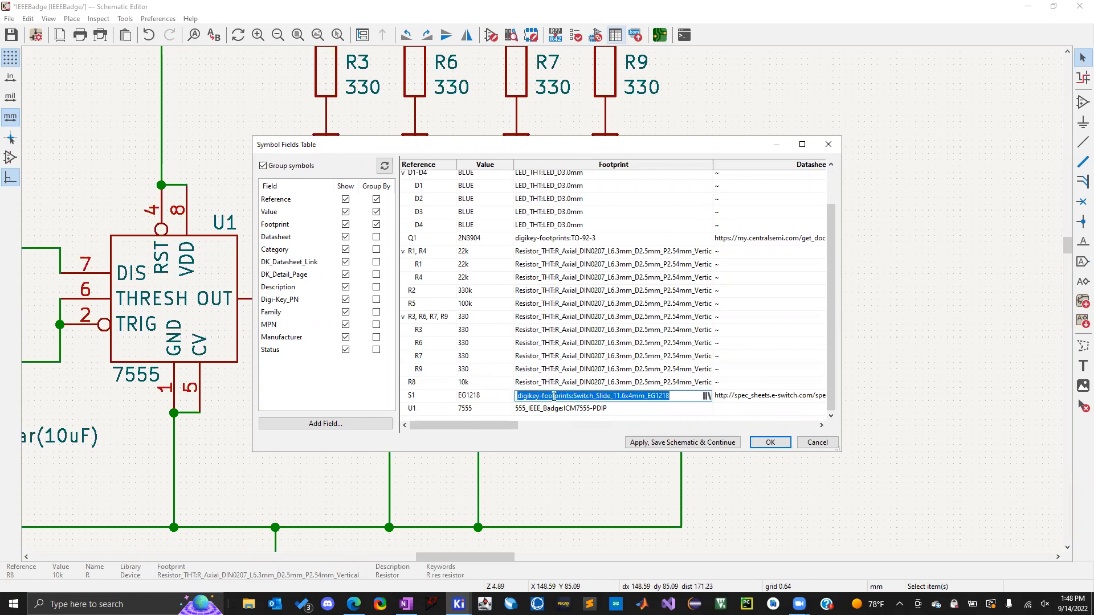
pyautogui.click(669, 395)
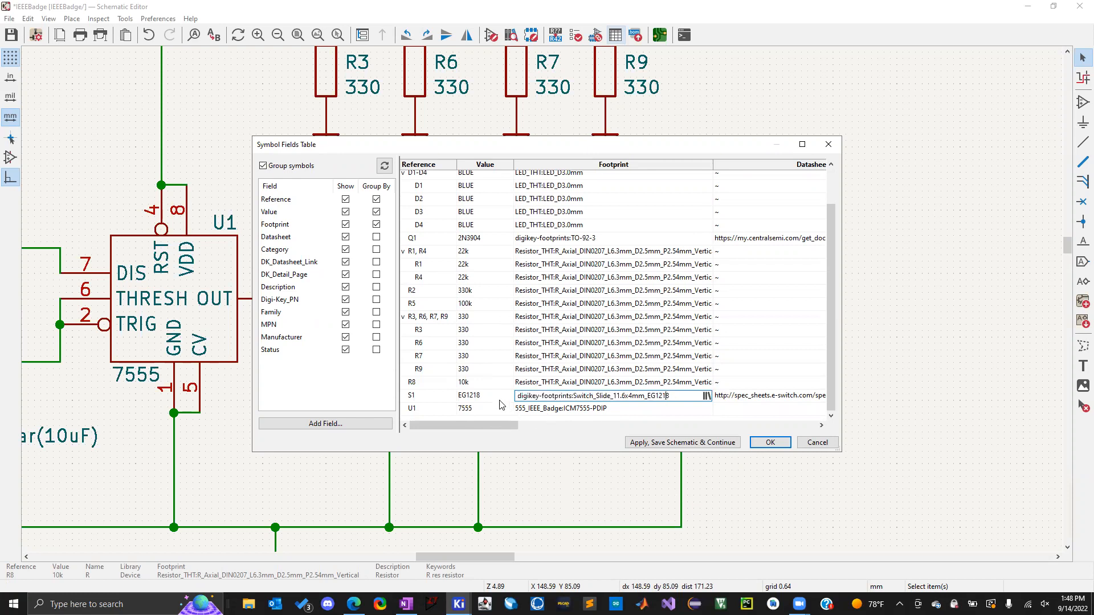
pyautogui.doubleClick(464, 396)
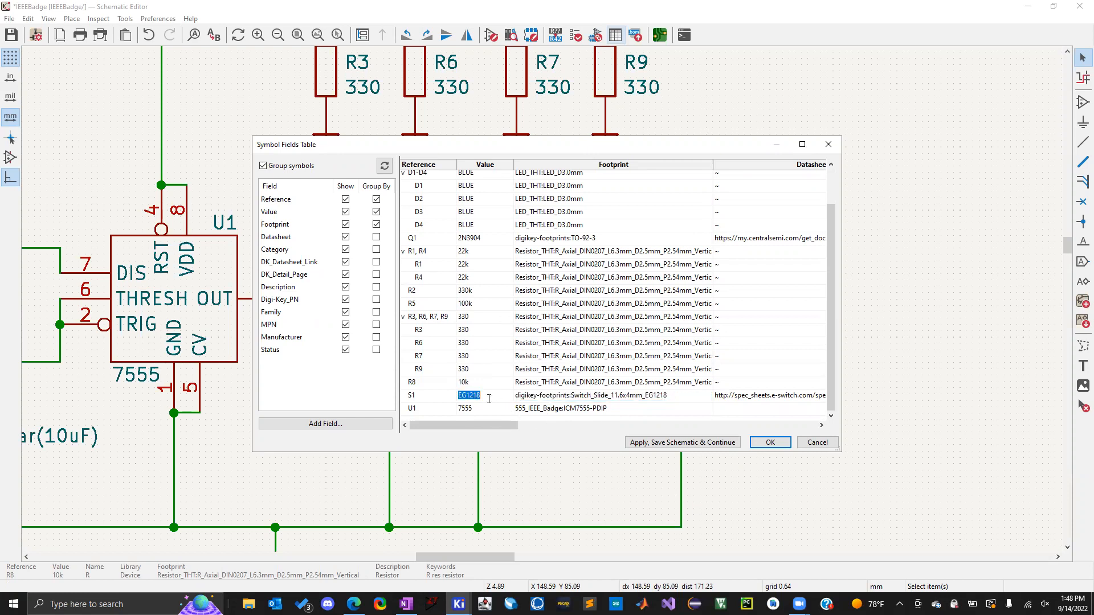
pyautogui.click(422, 397)
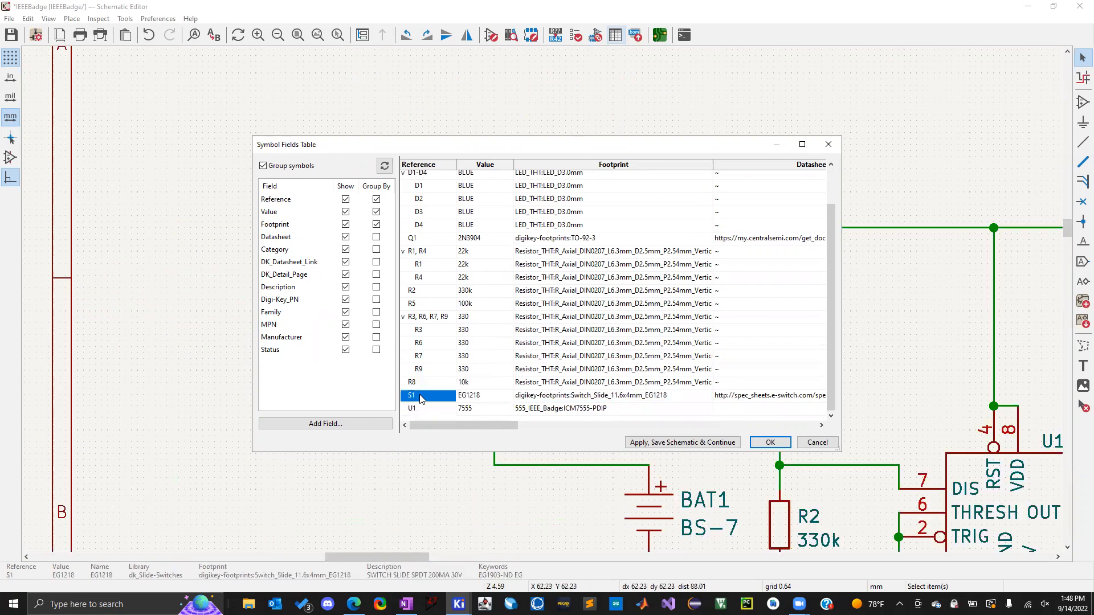
# View switch S1's footprint drawing in the footprint library browser and close the browser.
pyautogui.doubleClick(603, 399)
pyautogui.click(706, 396)
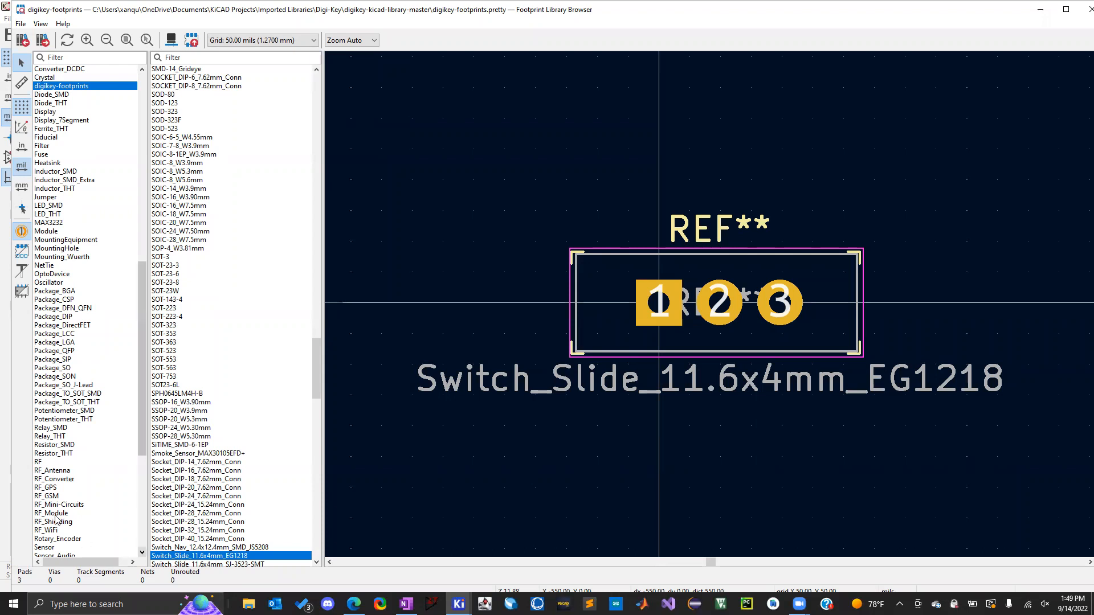
pyautogui.click(1089, 9)
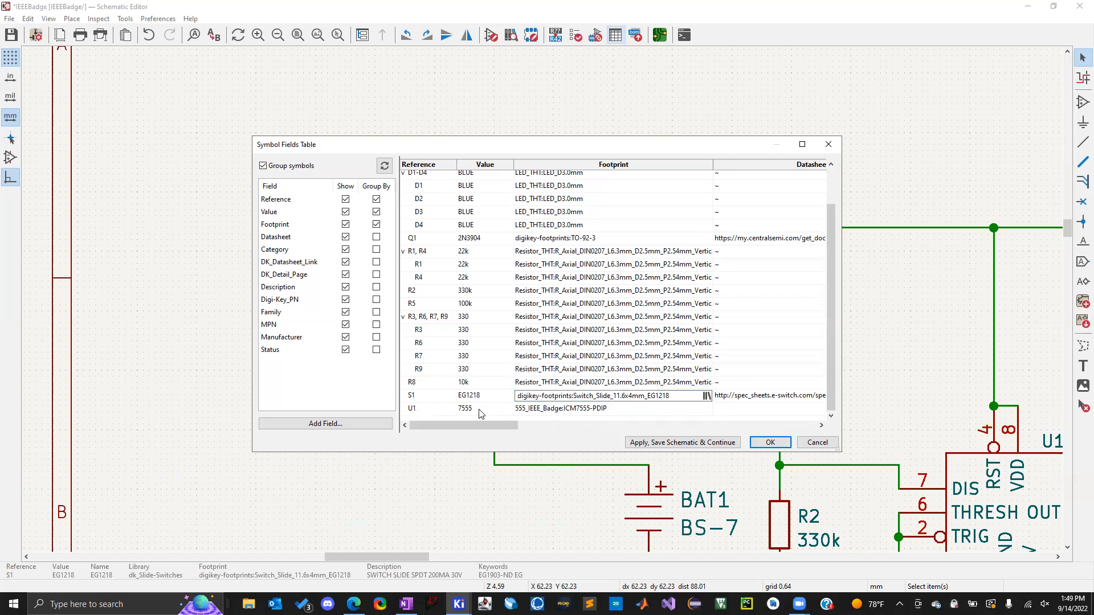
# Open U1's assigned footprint in the footprint library browser, look through the library list and filter it by 555, clearing the filter again.
pyautogui.click(586, 408)
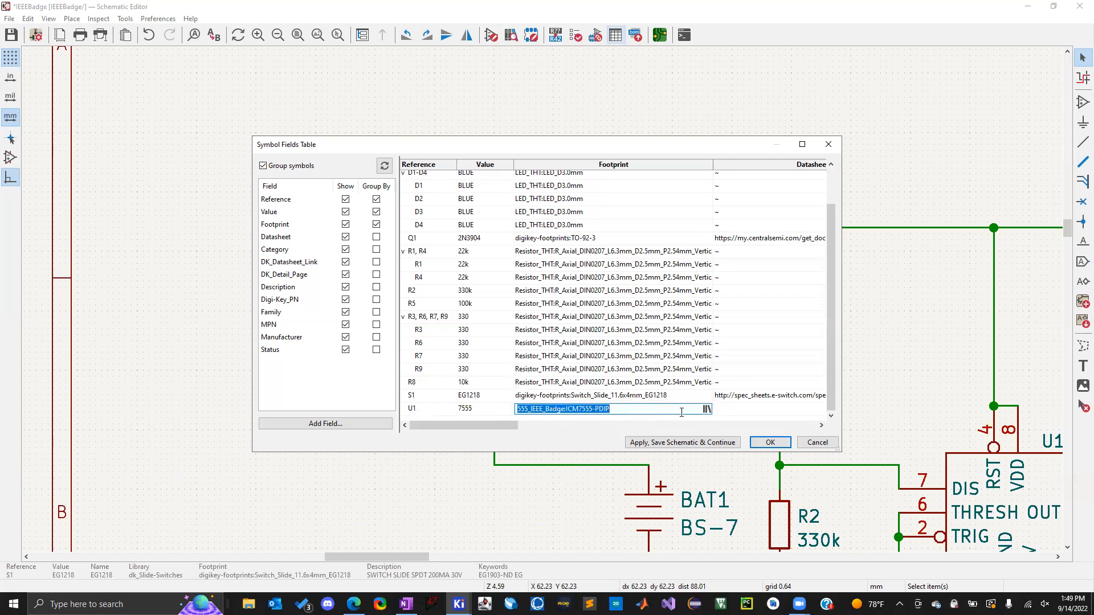
pyautogui.click(705, 409)
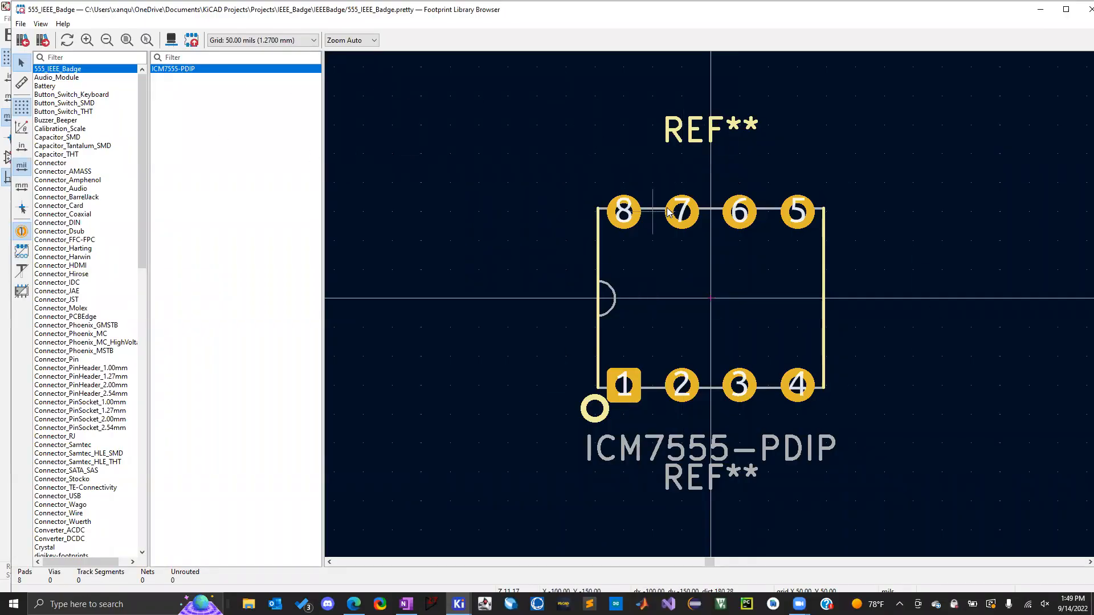
pyautogui.scroll(-1, 96, 296)
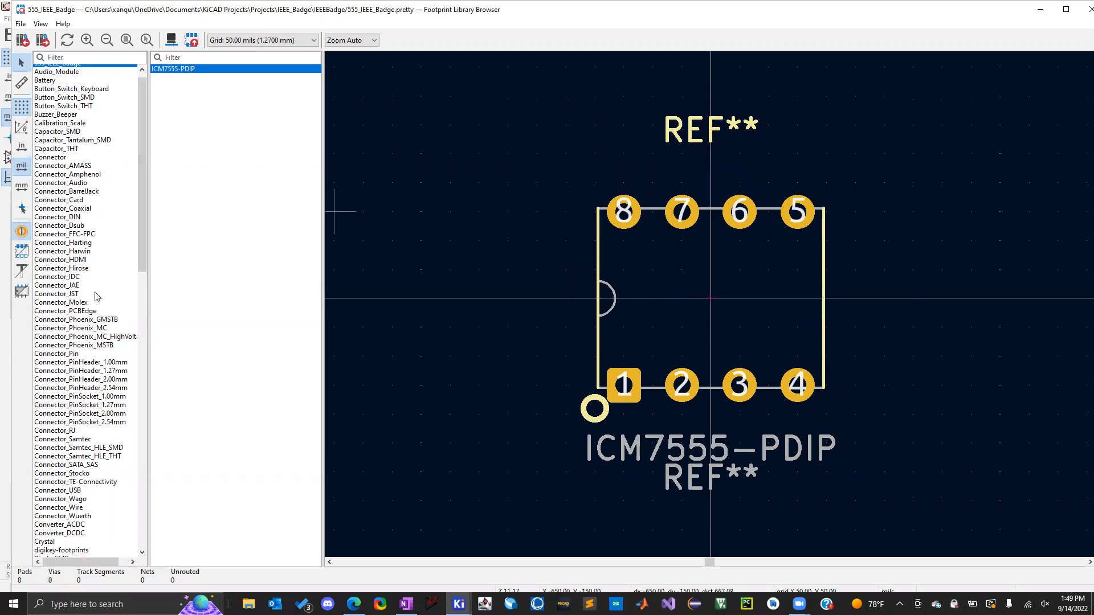
pyautogui.scroll(-1, 97, 296)
pyautogui.scroll(-3, 67, 319)
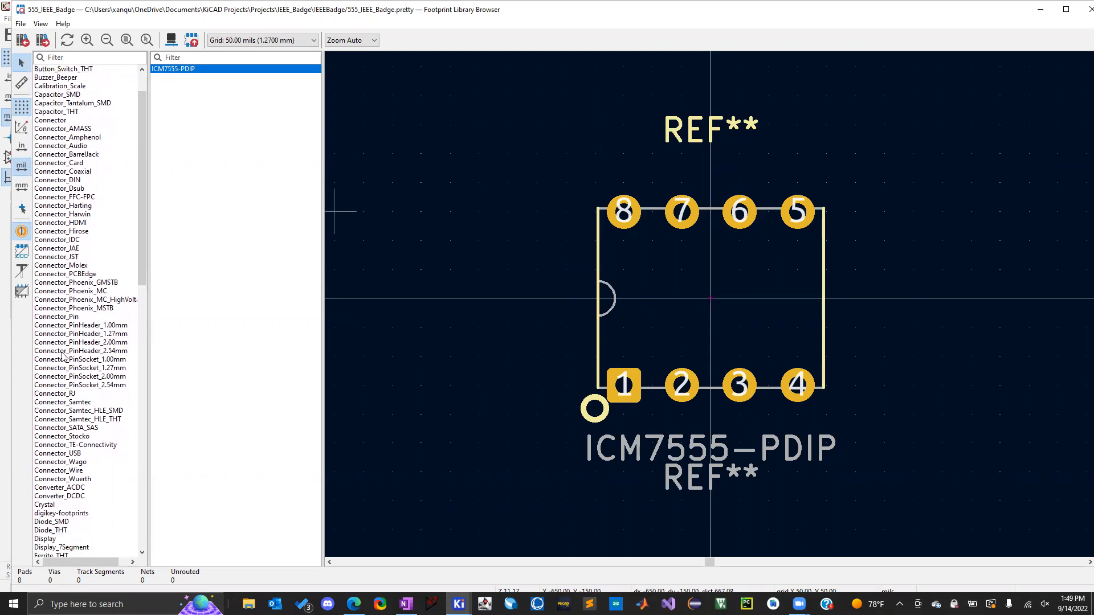
pyautogui.scroll(-5, 65, 349)
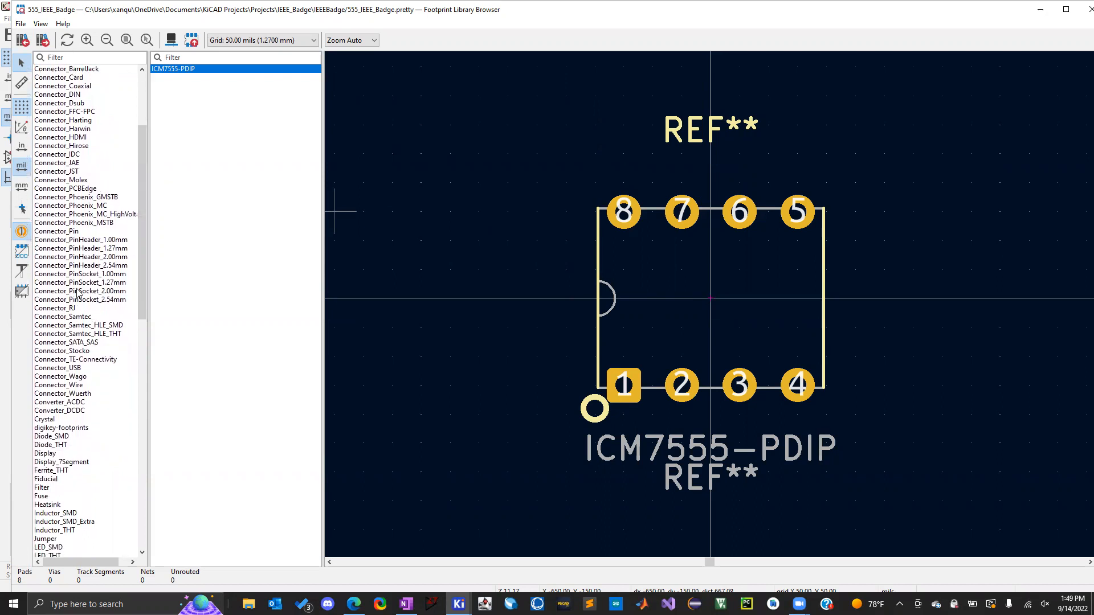
pyautogui.click(68, 58)
pyautogui.write('555')
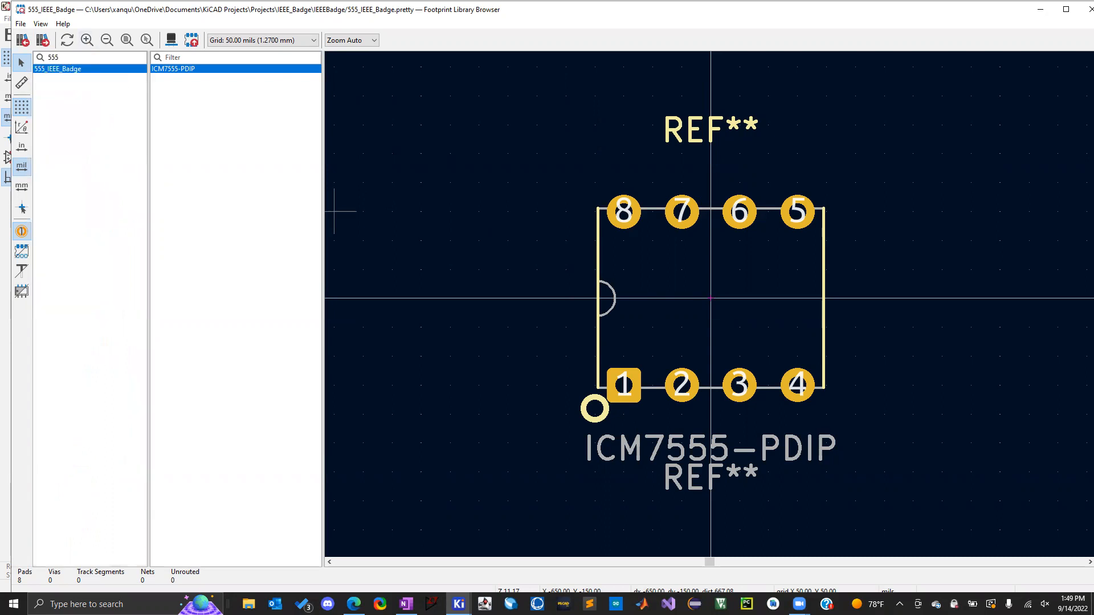
pyautogui.hotkey('ctrl', 'a')
pyautogui.press('BackSpace')
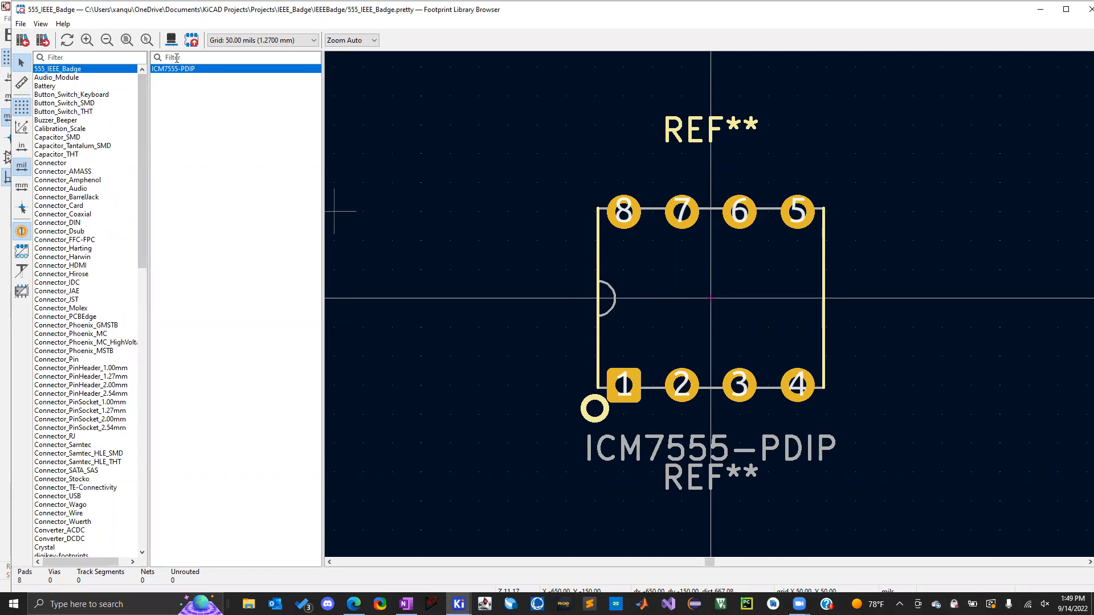
# Browse the Battery, Connector_Amphenol, Connector_Card, Connector_Hirose and digikey-footprints libraries to see the available footprints.
pyautogui.click(73, 86)
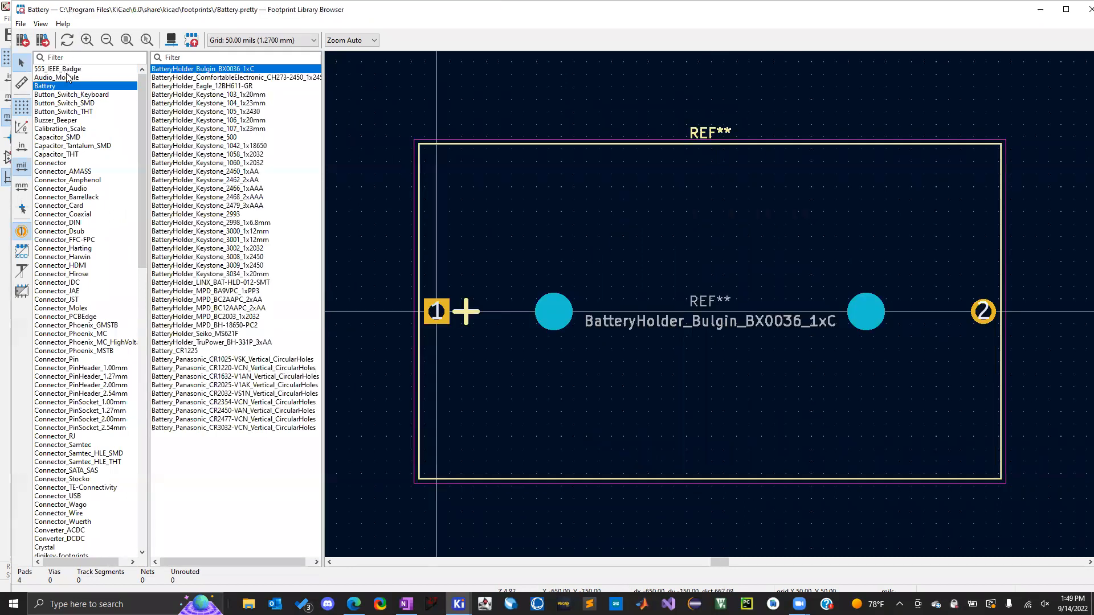
pyautogui.click(64, 129)
pyautogui.click(73, 180)
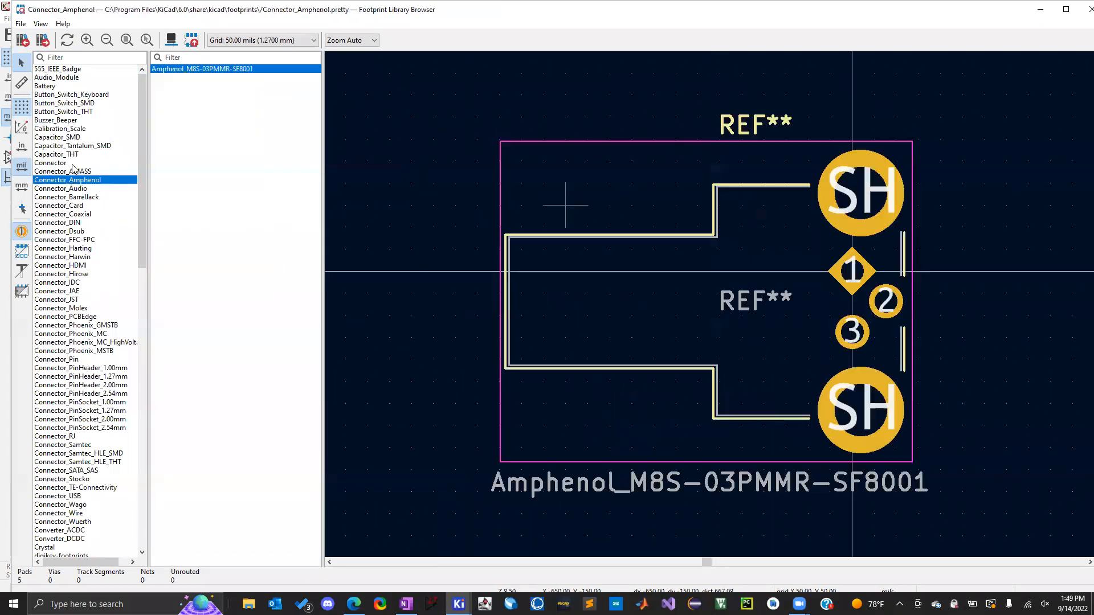
pyautogui.scroll(-1, 67, 199)
pyautogui.click(66, 199)
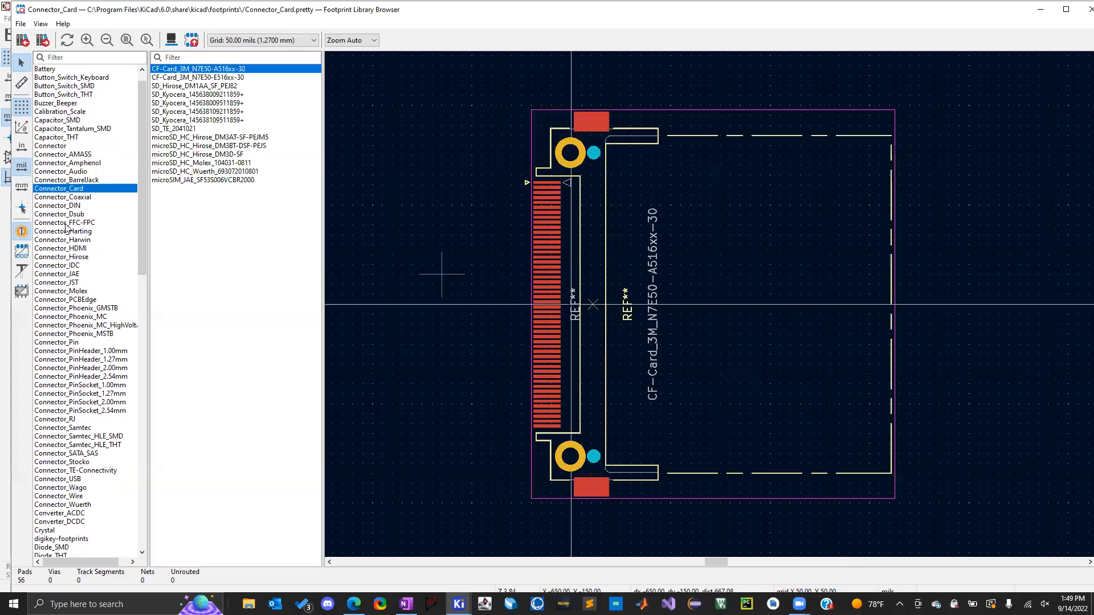
pyautogui.click(66, 223)
pyautogui.click(71, 257)
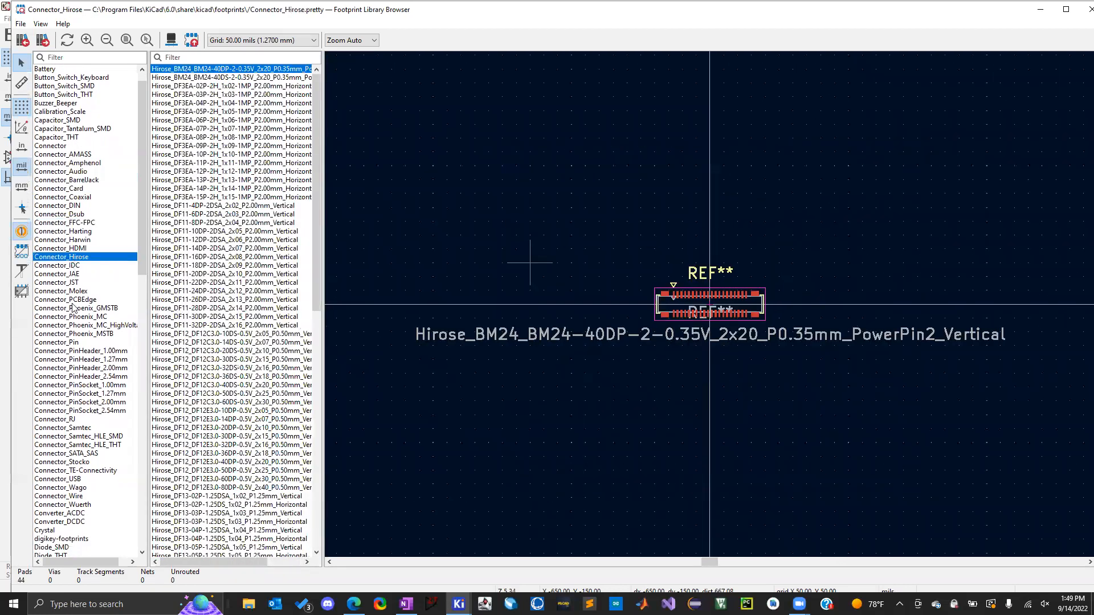
pyautogui.scroll(-1, 86, 303)
pyautogui.scroll(-5, 86, 304)
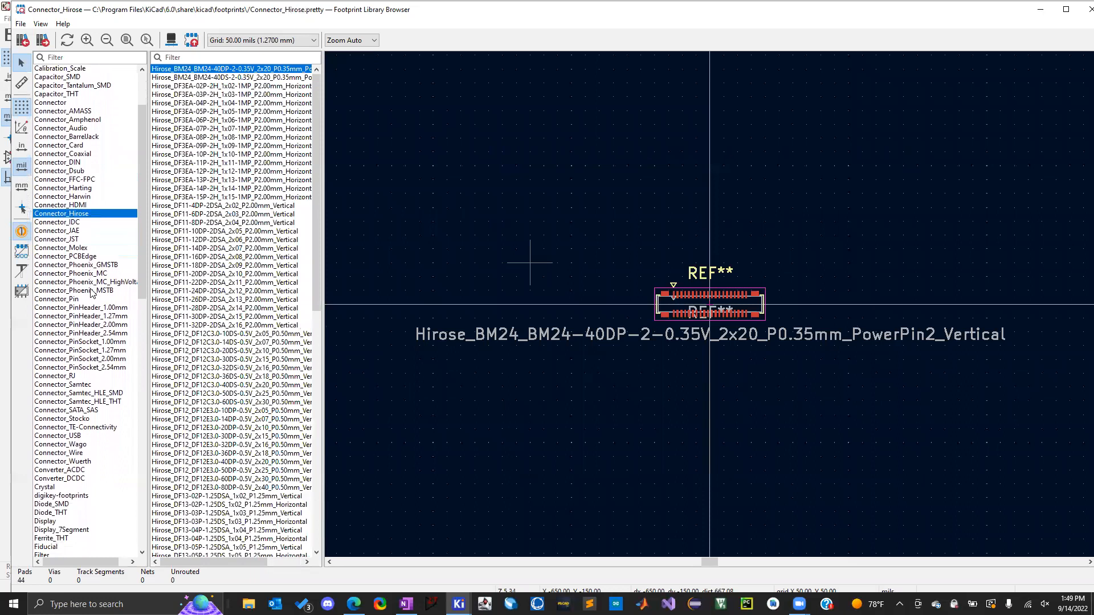
pyautogui.scroll(-3, 64, 357)
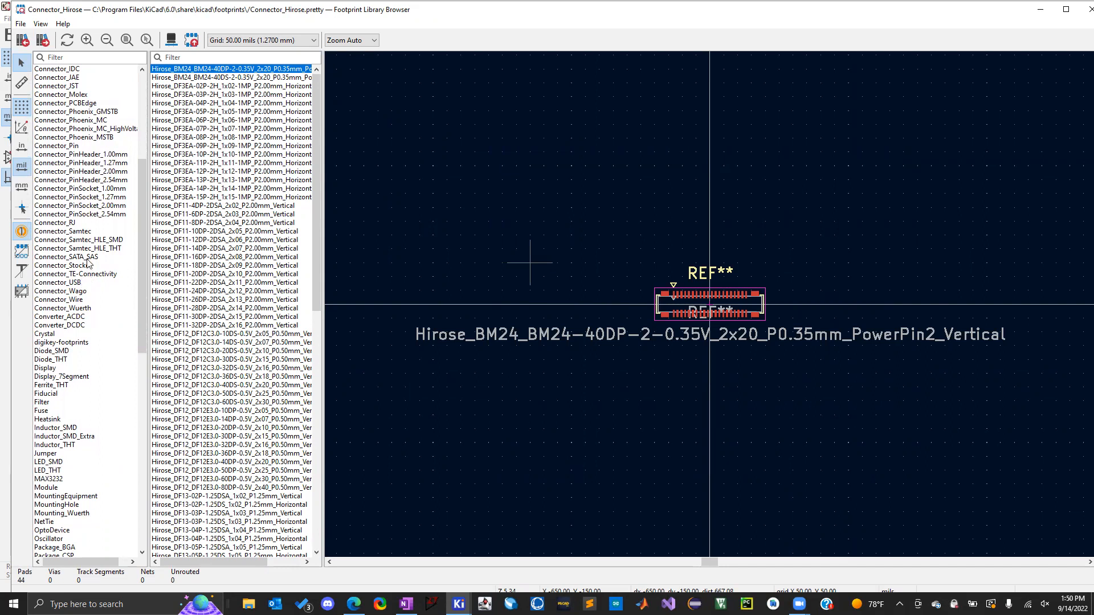
pyautogui.scroll(-1, 84, 293)
pyautogui.scroll(-3, 83, 292)
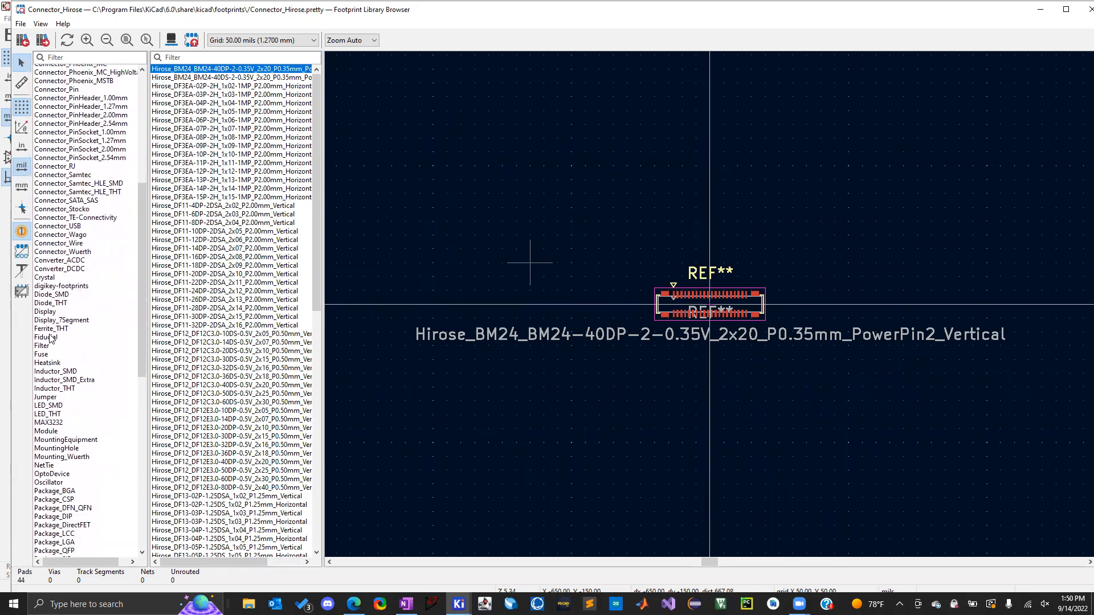
pyautogui.scroll(-1, 64, 292)
pyautogui.click(71, 274)
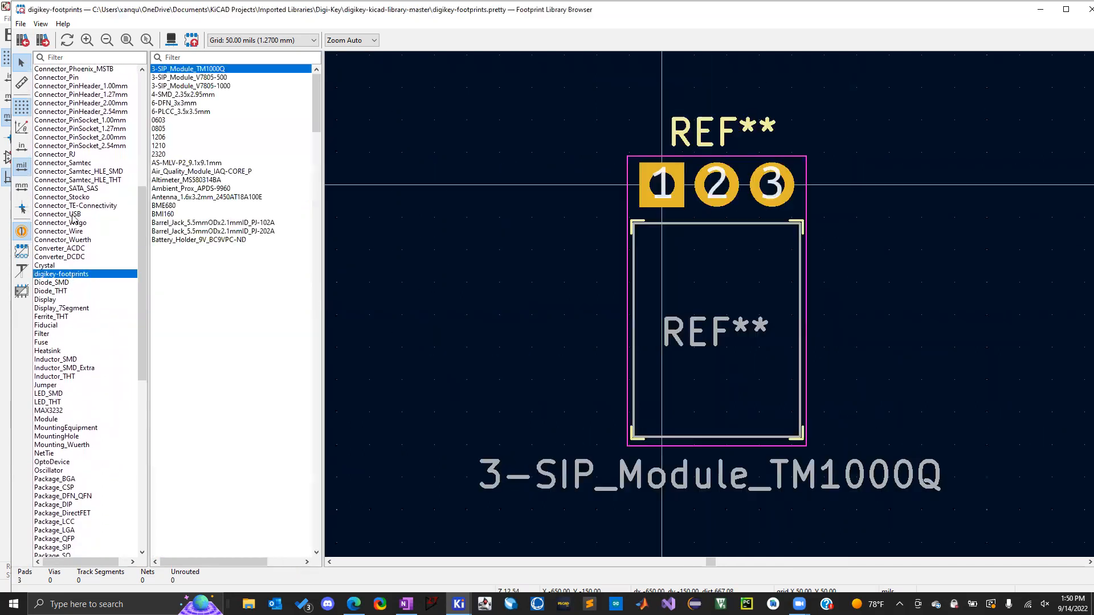
# Filter the footprint libraries by 555, choose ICM7555-PDIP from 555_IEEE_Badge for U1 and accept the symbol fields table.
pyautogui.click(105, 57)
pyautogui.write('555')
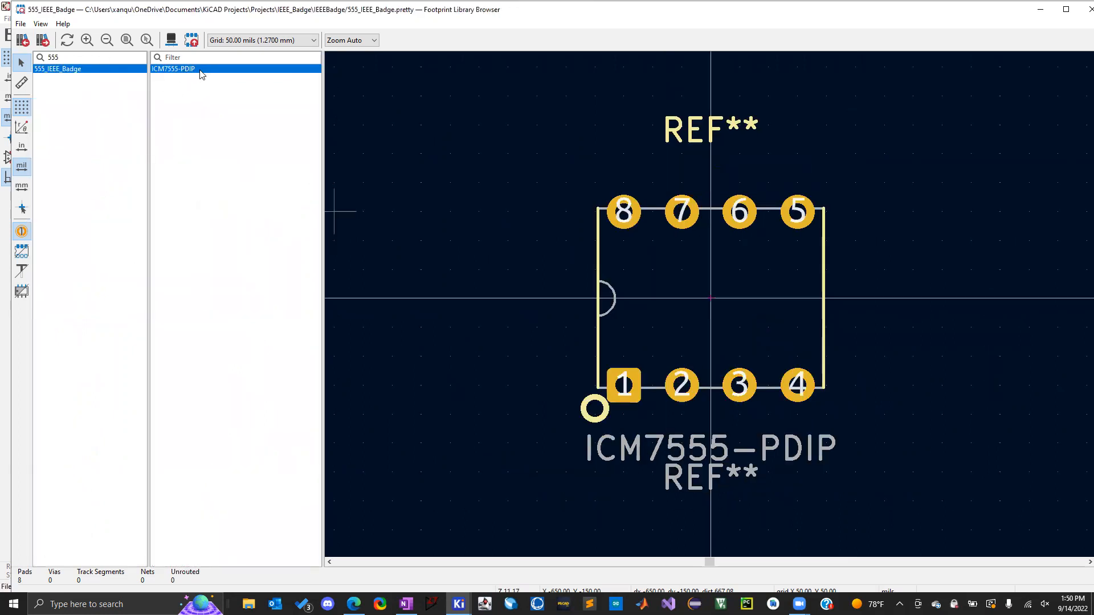
pyautogui.doubleClick(164, 70)
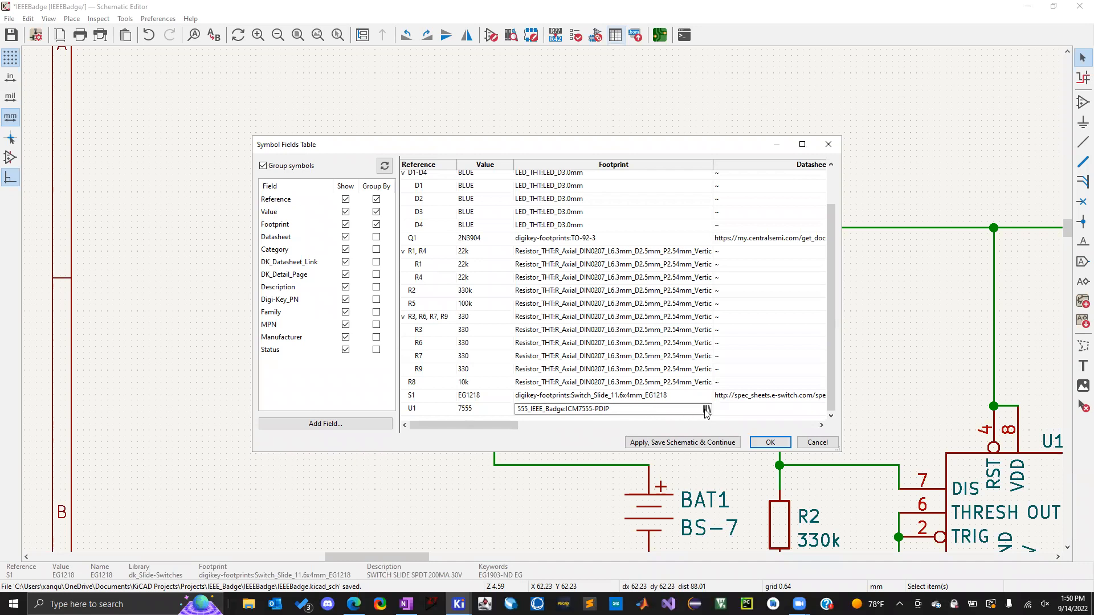
pyautogui.click(768, 442)
pyautogui.scroll(-3, 542, 293)
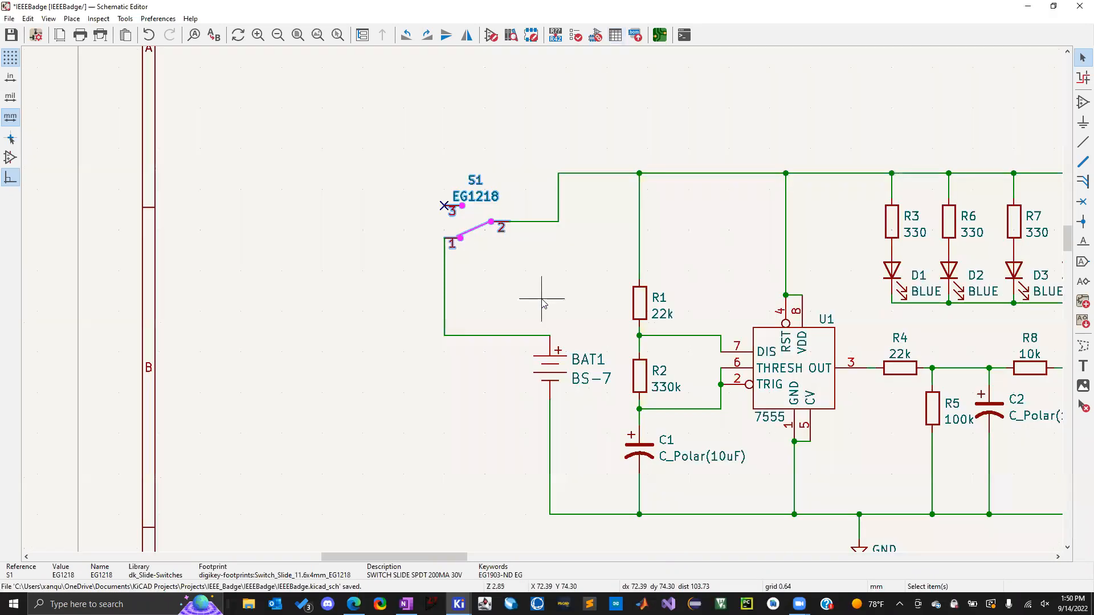
# Reopen the symbol fields table to review all footprint assignments, close it and clear the selection of switch S1.
pyautogui.click(615, 34)
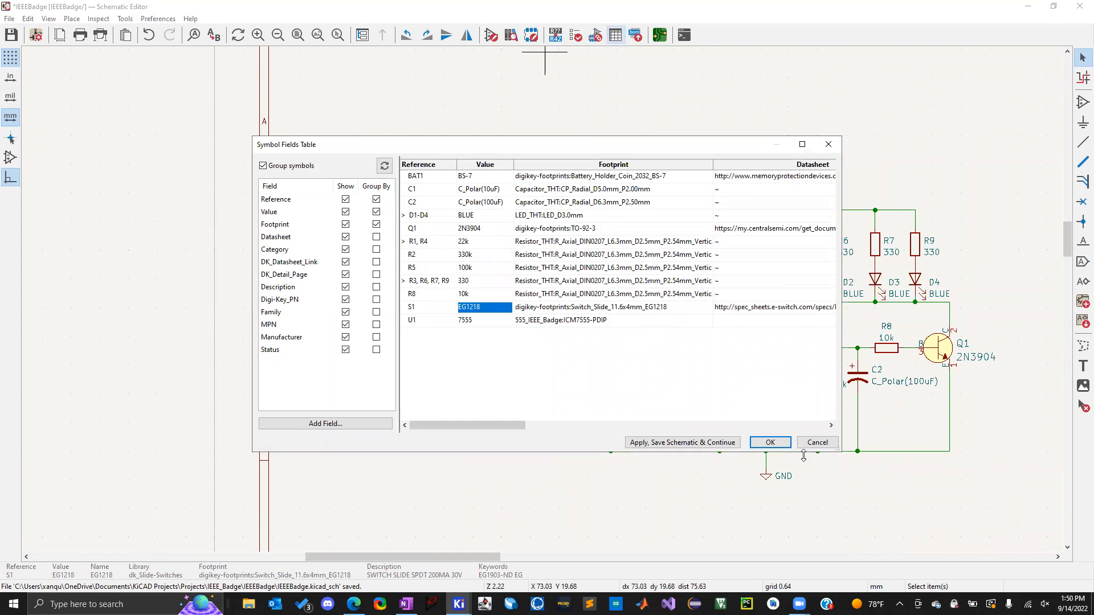
pyautogui.click(760, 442)
pyautogui.scroll(-3, 748, 419)
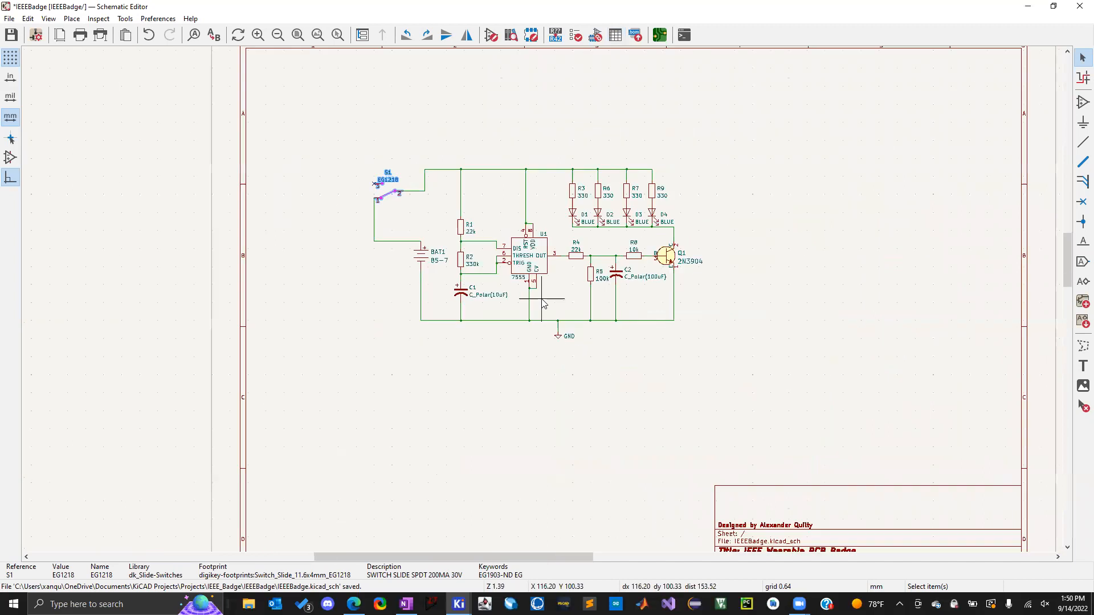
pyautogui.scroll(3, 535, 228)
pyautogui.click(724, 146)
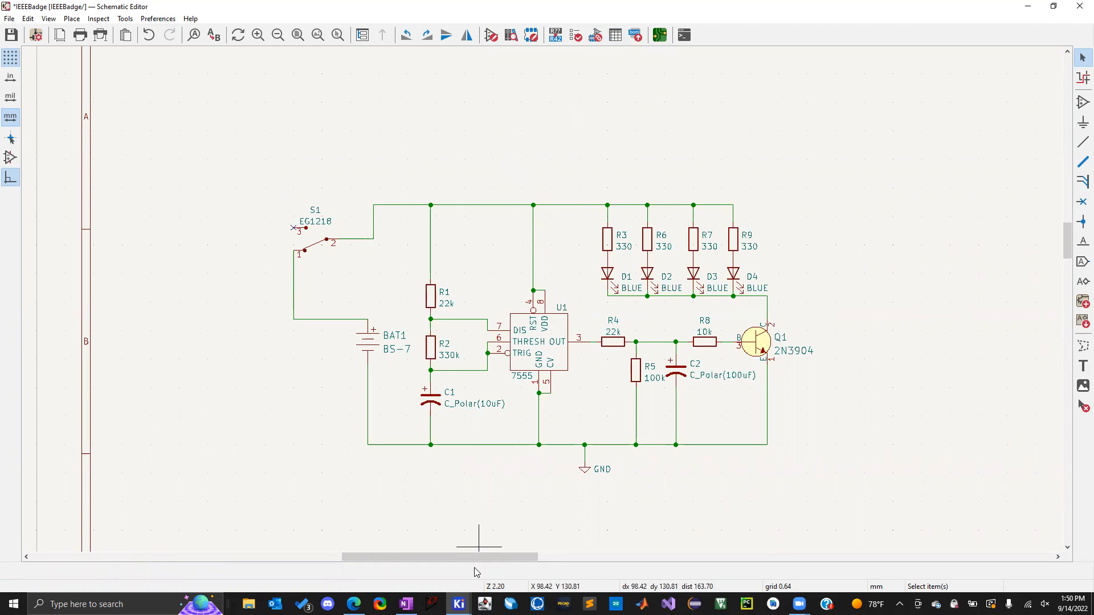
# Switch to the KiCad project manager and open the IEEEBadge board in the PCB Editor.
pyautogui.click(459, 604)
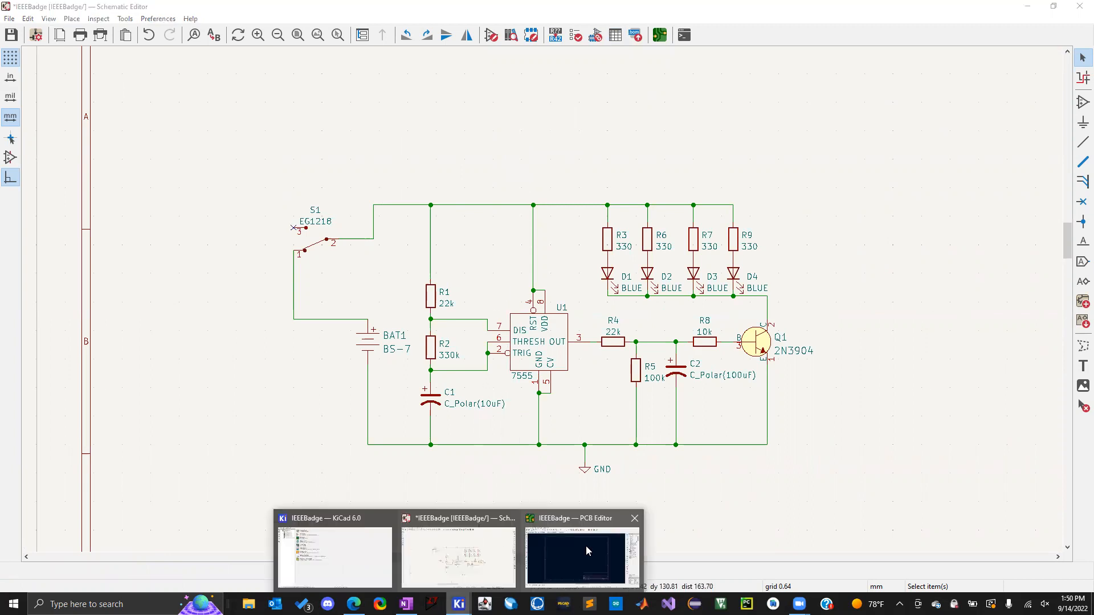
pyautogui.click(367, 551)
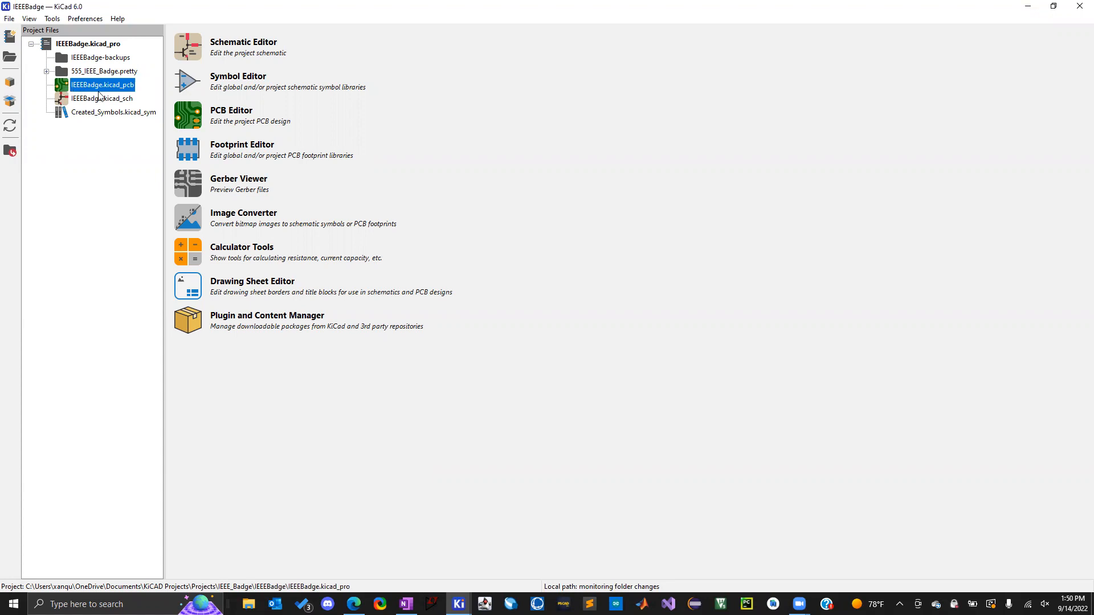
pyautogui.click(192, 115)
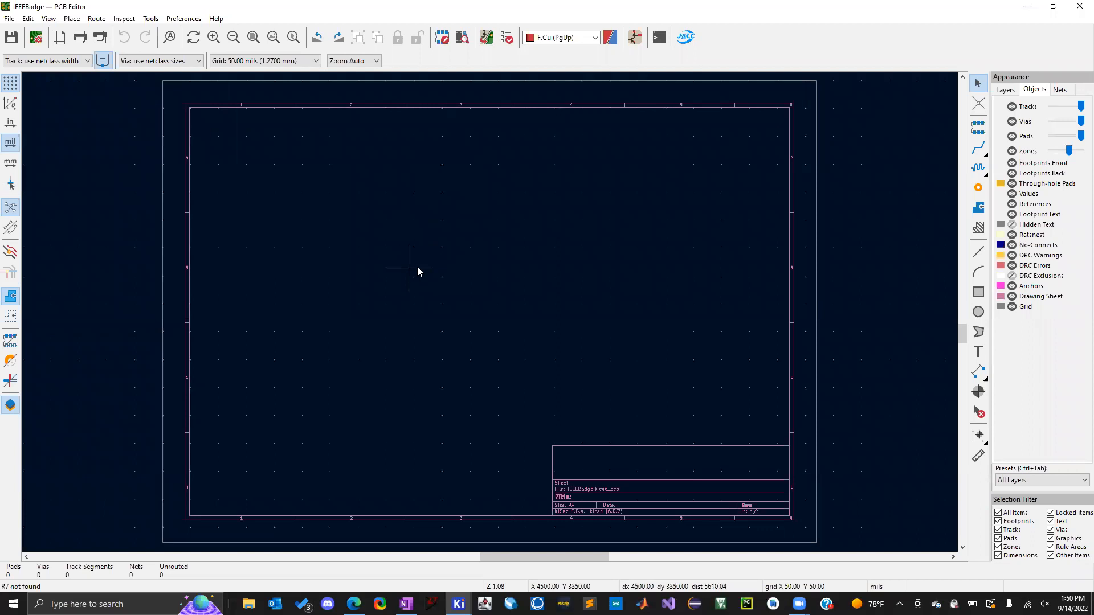
pyautogui.moveTo(292, 181); pyautogui.dragTo(522, 359)
pyautogui.click(1027, 7)
pyautogui.doubleClick(114, 87)
# In the board's page settings, set the issue date to 2022-09-14, the revision to v1.0 and the title to IEEE Badge.
pyautogui.click(61, 37)
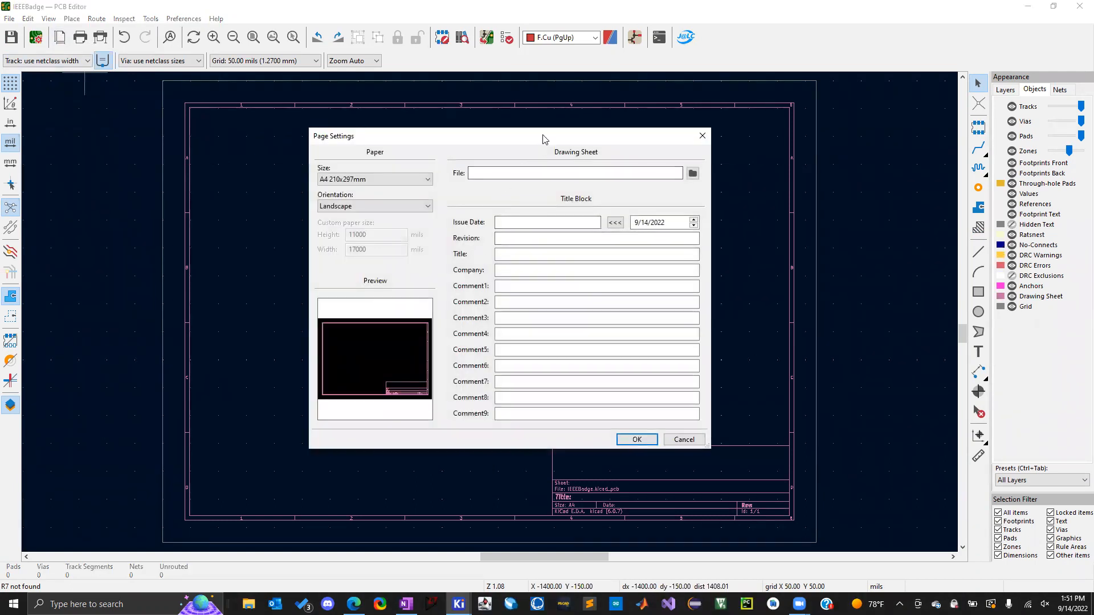
pyautogui.moveTo(543, 135); pyautogui.dragTo(329, 170)
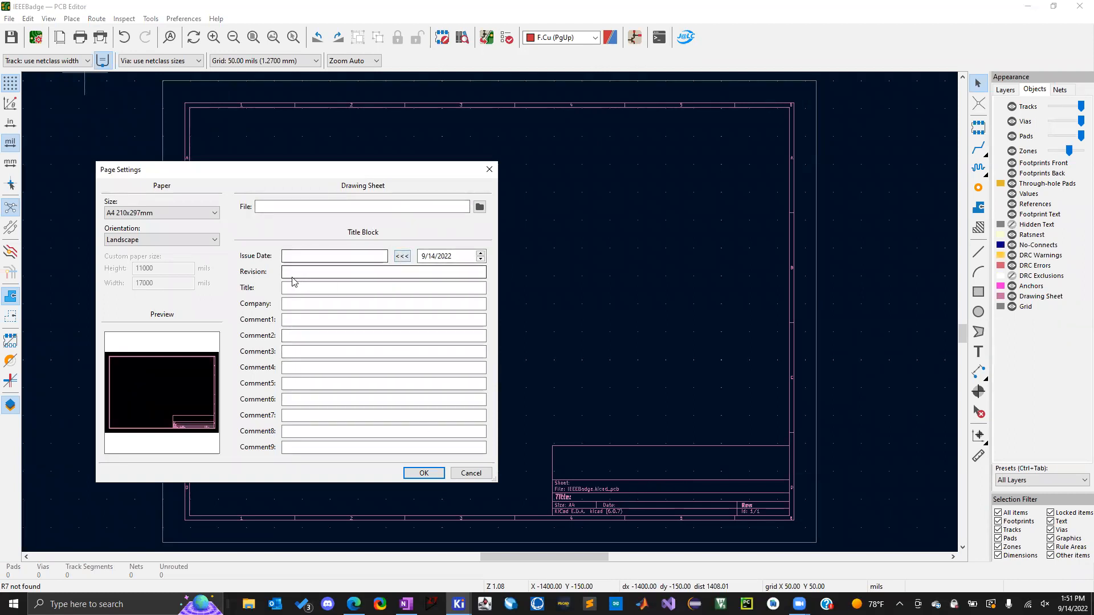
pyautogui.click(334, 284)
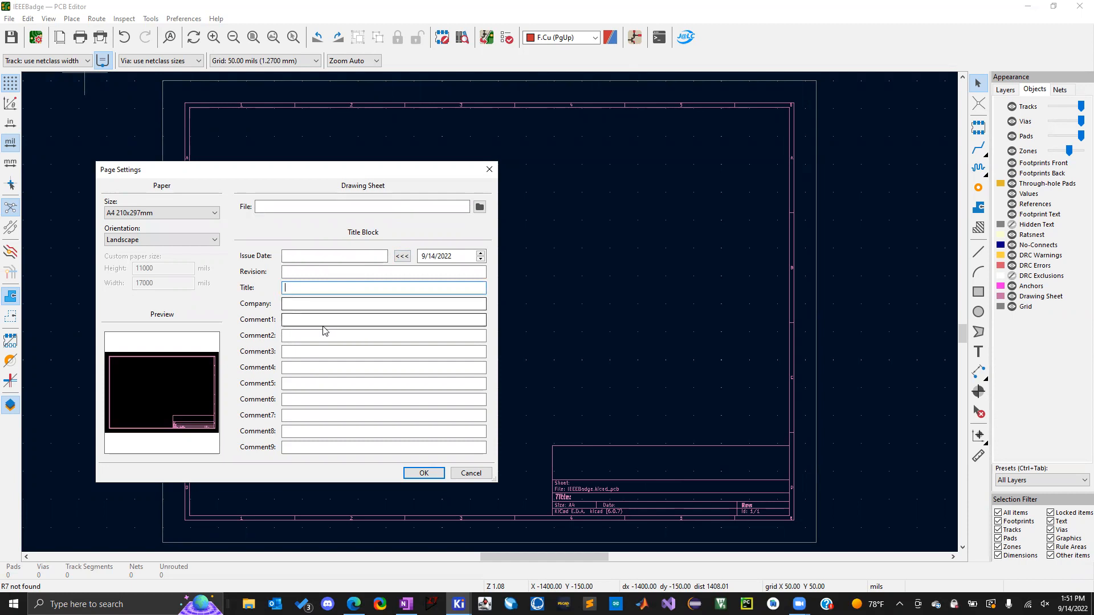
pyautogui.click(401, 256)
pyautogui.click(361, 272)
pyautogui.write('v1.0')
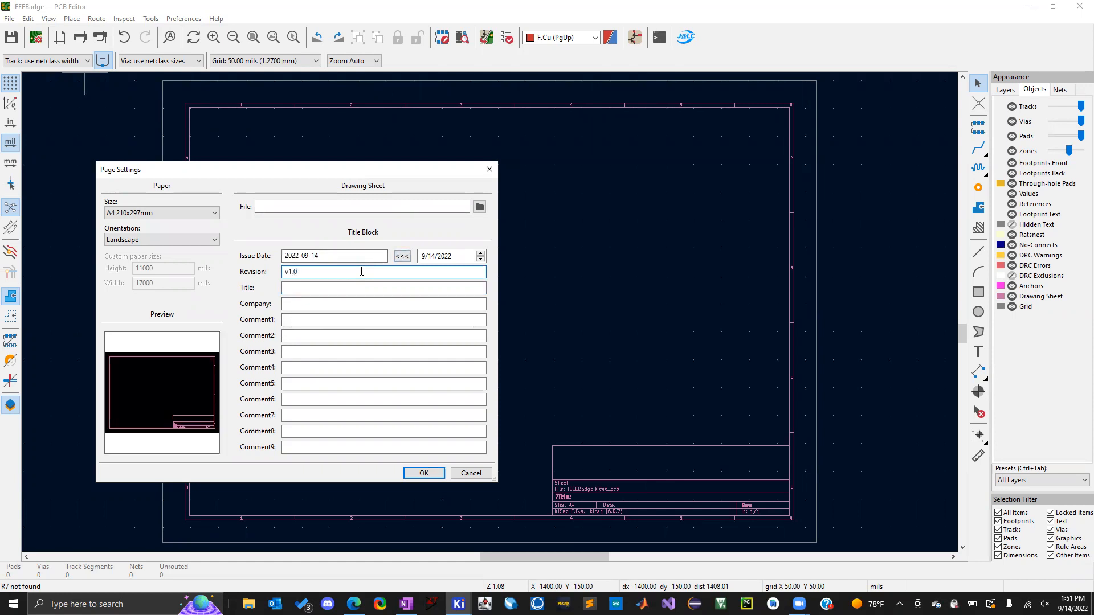
pyautogui.press('Tab')
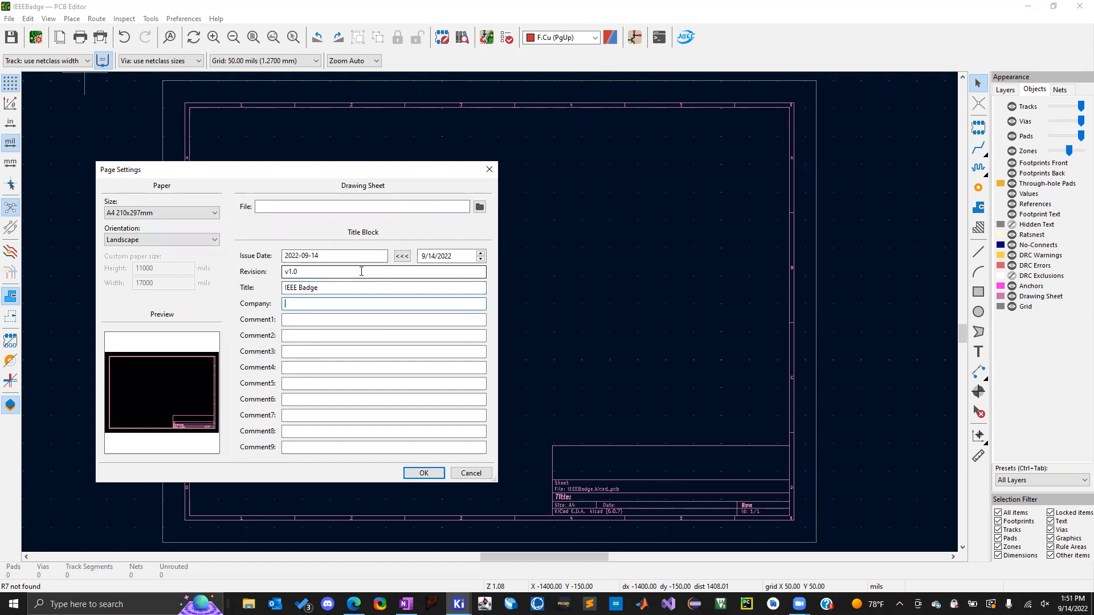
# Enter Me as the company in the title block and accept the page settings.
pyautogui.write('Me')
pyautogui.press('Tab')
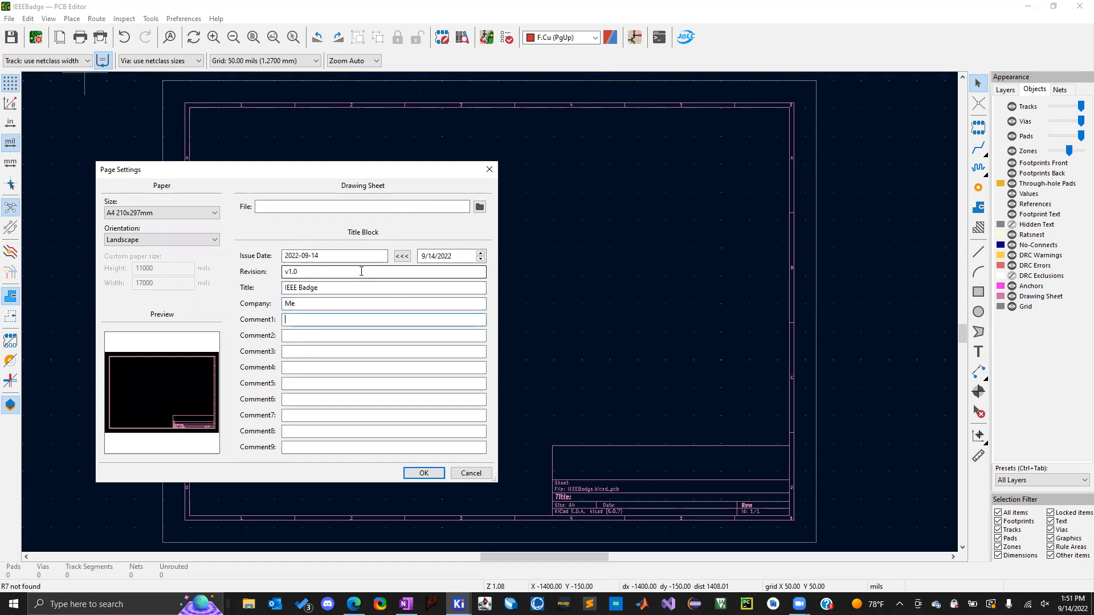
pyautogui.write('PNW')
pyautogui.press('BackSpace')
pyautogui.press('BackSpace')
pyautogui.click(423, 473)
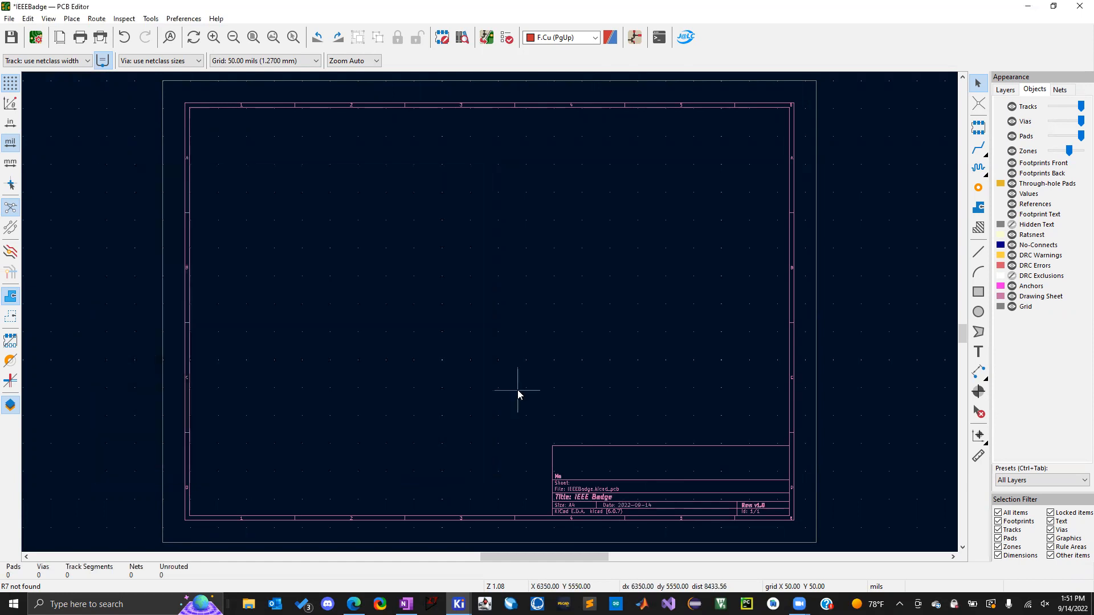
# Check the filled-in title block on the board sheet and set the grid to 1.00 mils (0.0254 mm).
pyautogui.scroll(1, 588, 477)
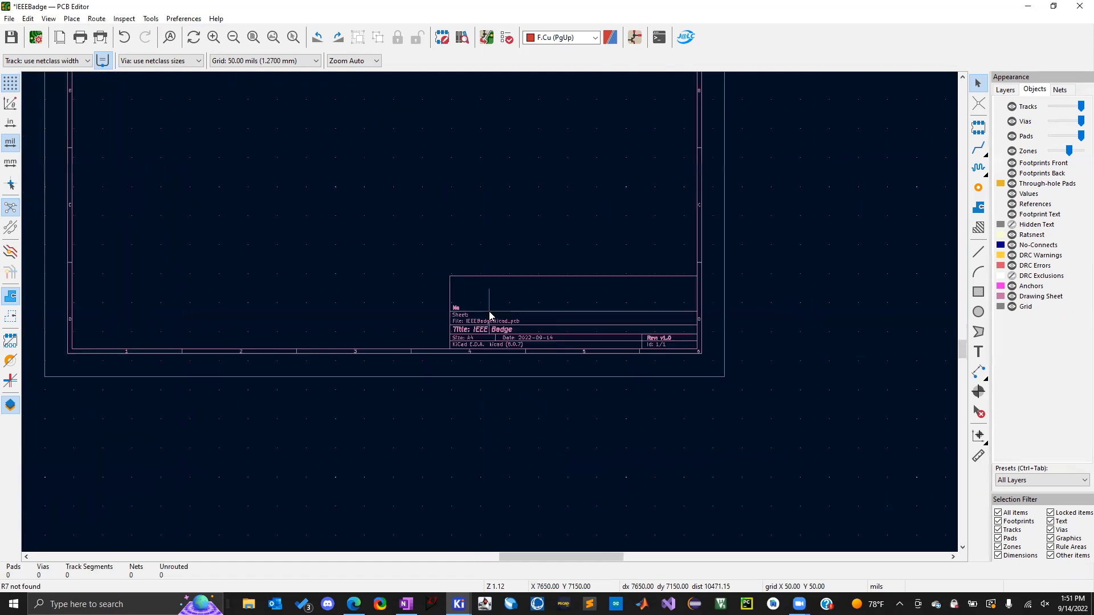
pyautogui.scroll(-3, 385, 167)
pyautogui.scroll(2, 489, 311)
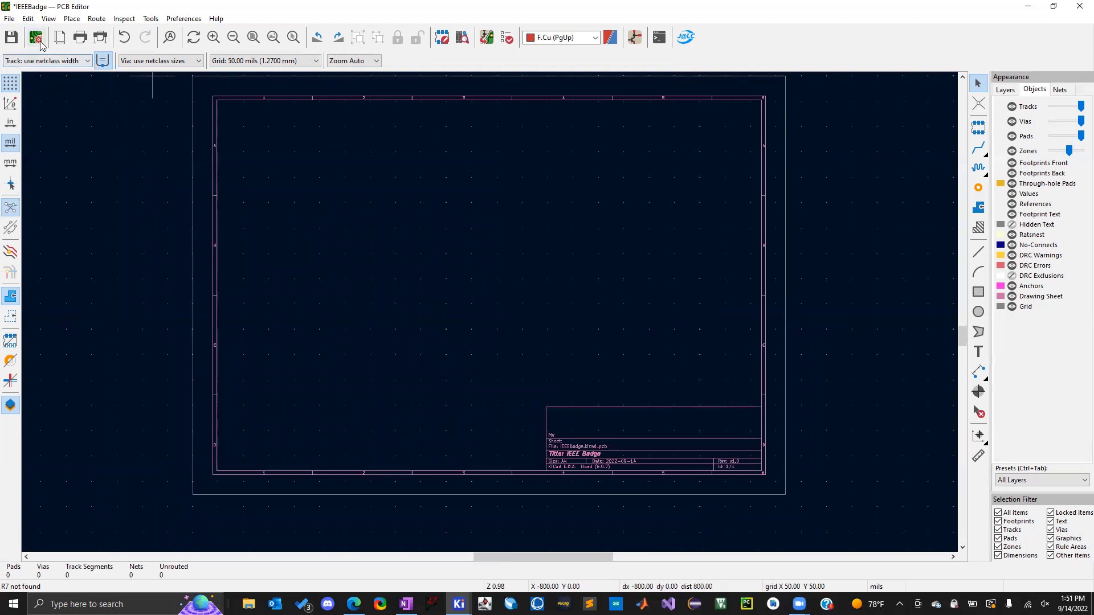
pyautogui.click(252, 61)
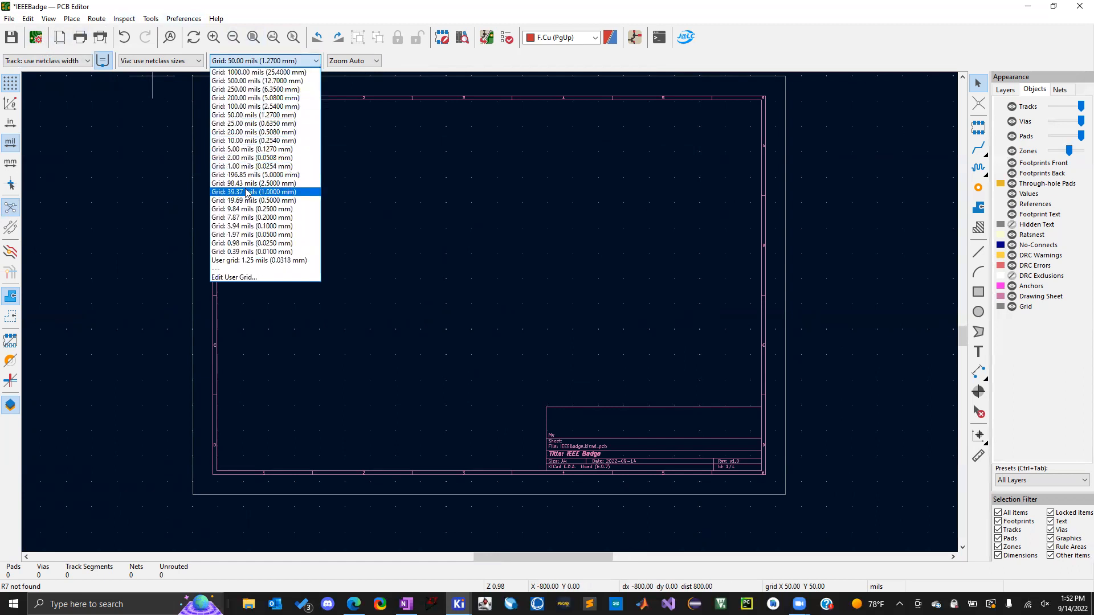
pyautogui.click(245, 166)
pyautogui.scroll(-1, 411, 265)
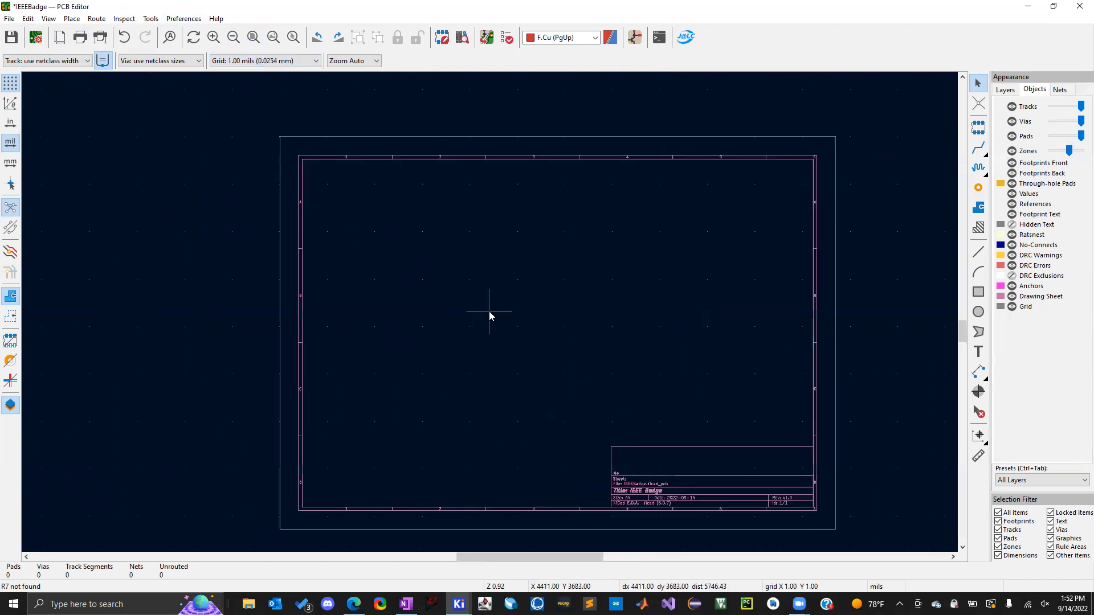
# Set the grid to 50.00 mils (1.2700 mm) and check its spacing on the board sheet.
pyautogui.scroll(5, 489, 311)
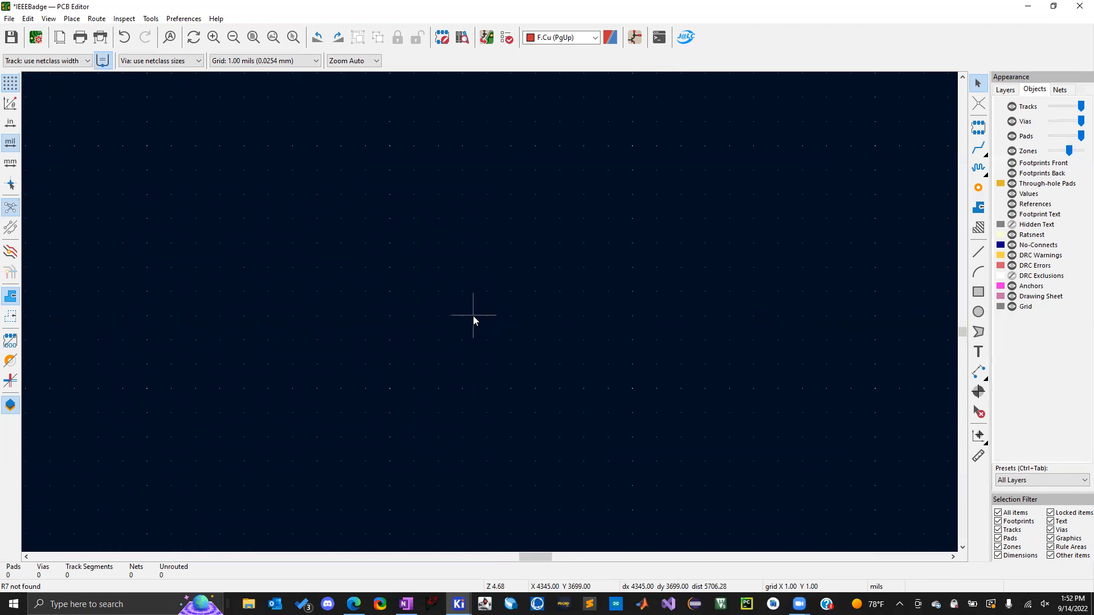
pyautogui.click(251, 60)
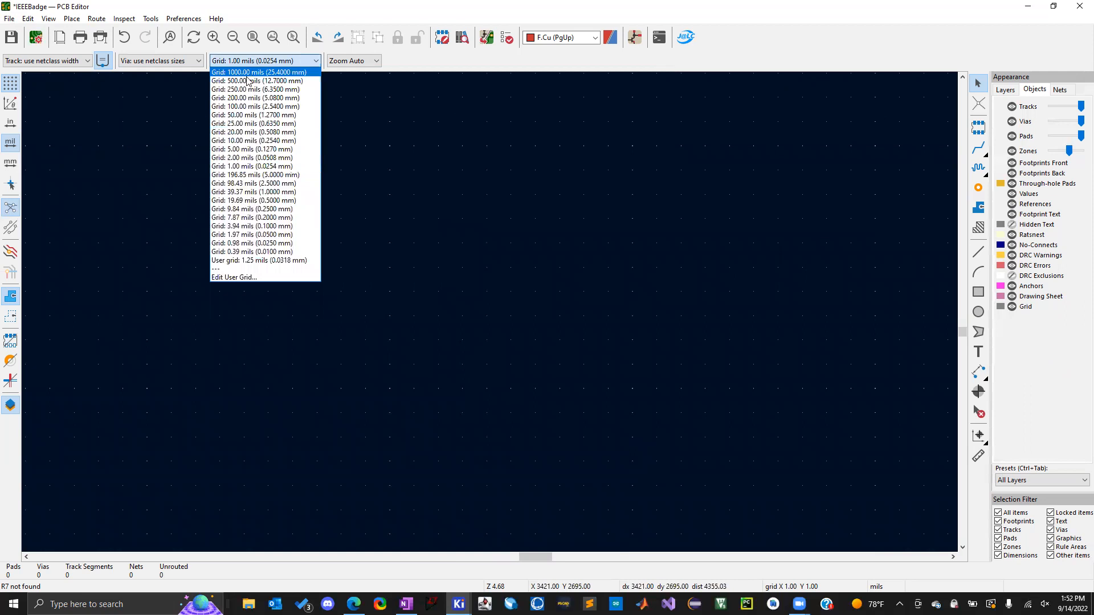
pyautogui.click(251, 114)
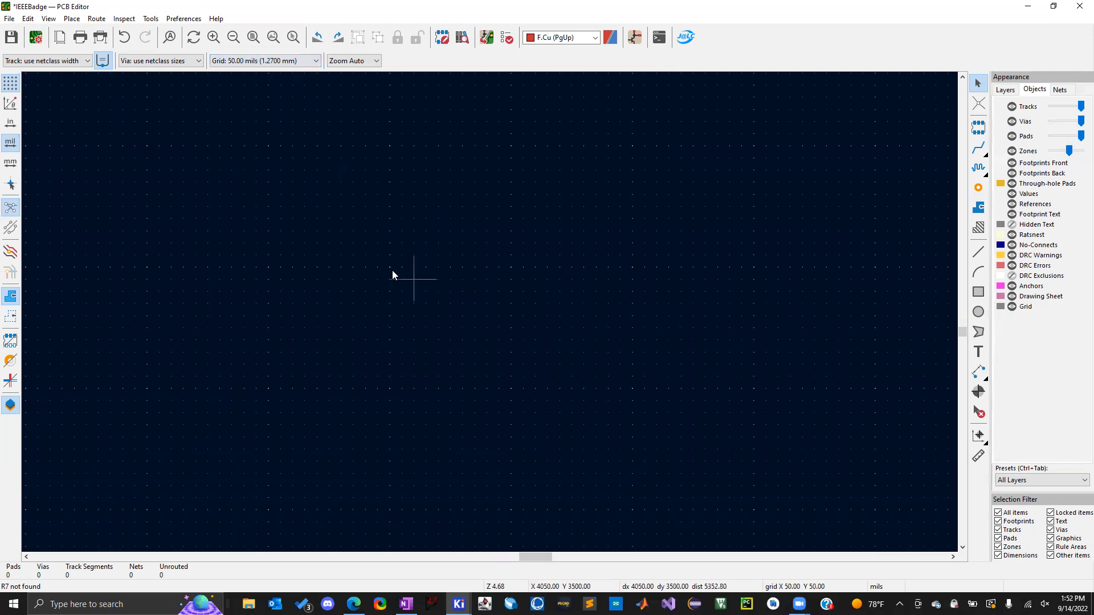
pyautogui.scroll(-6, 489, 311)
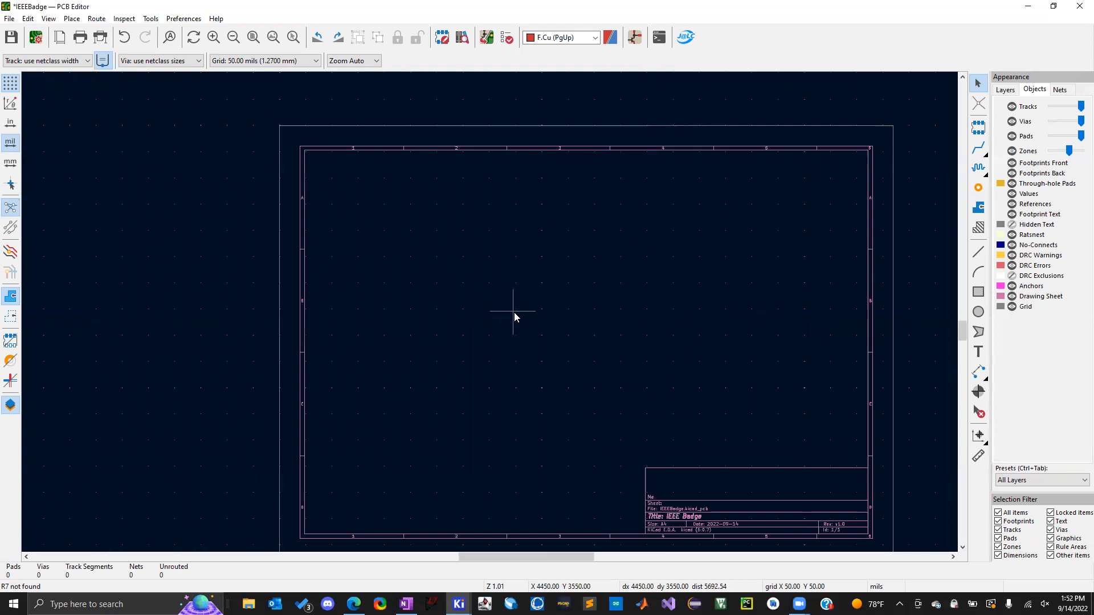
pyautogui.scroll(10, 513, 311)
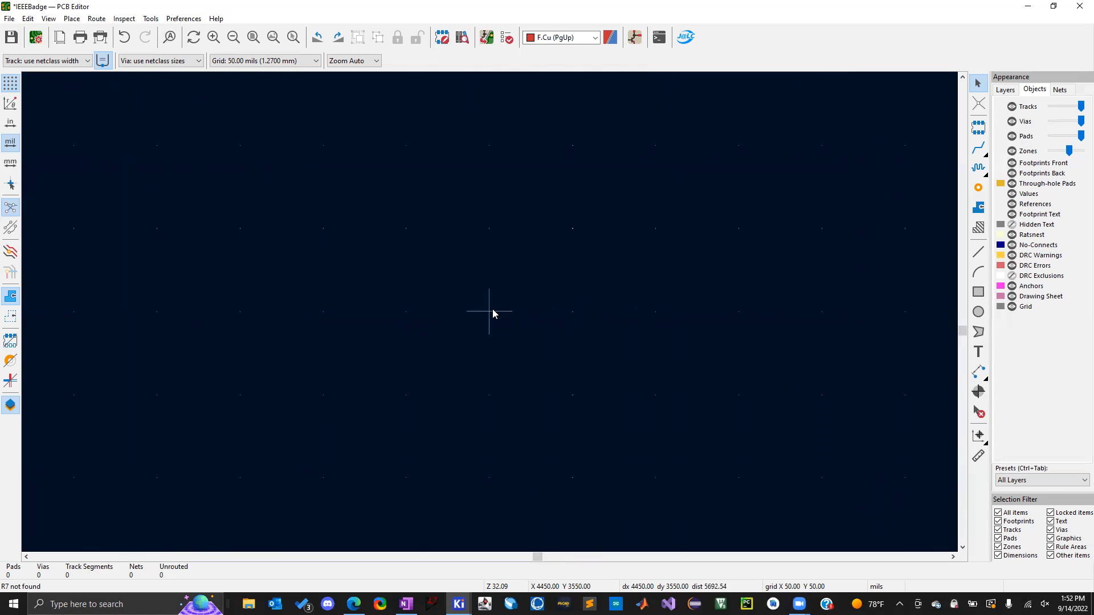
# Switch the board grid to the finer 25.00 mils (0.6350 mm) spacing.
pyautogui.press('t')
pyautogui.click(603, 326)
pyautogui.click(295, 62)
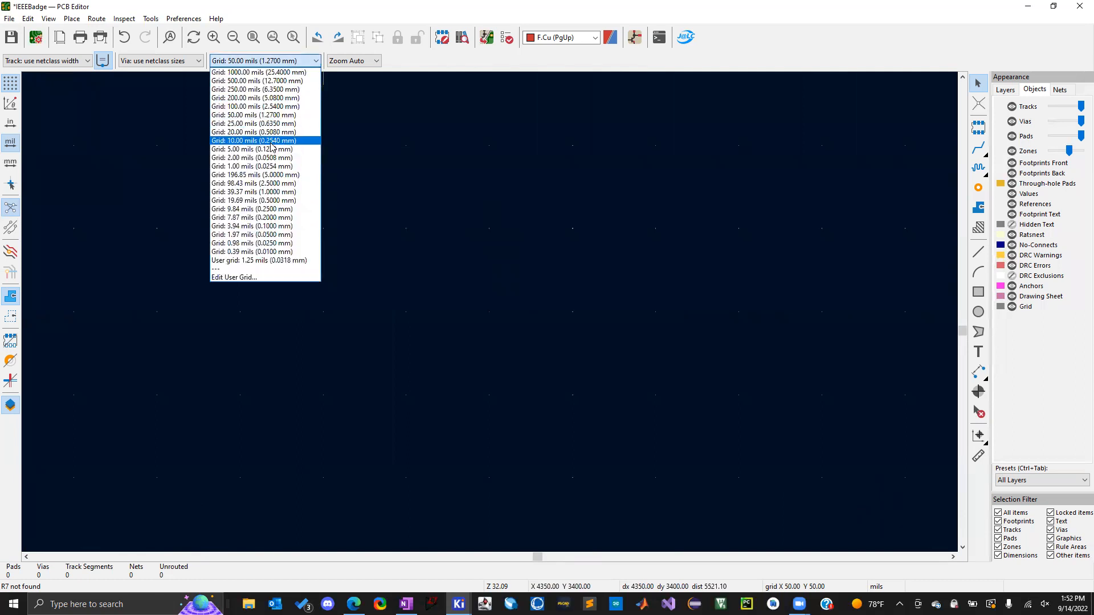
pyautogui.click(264, 124)
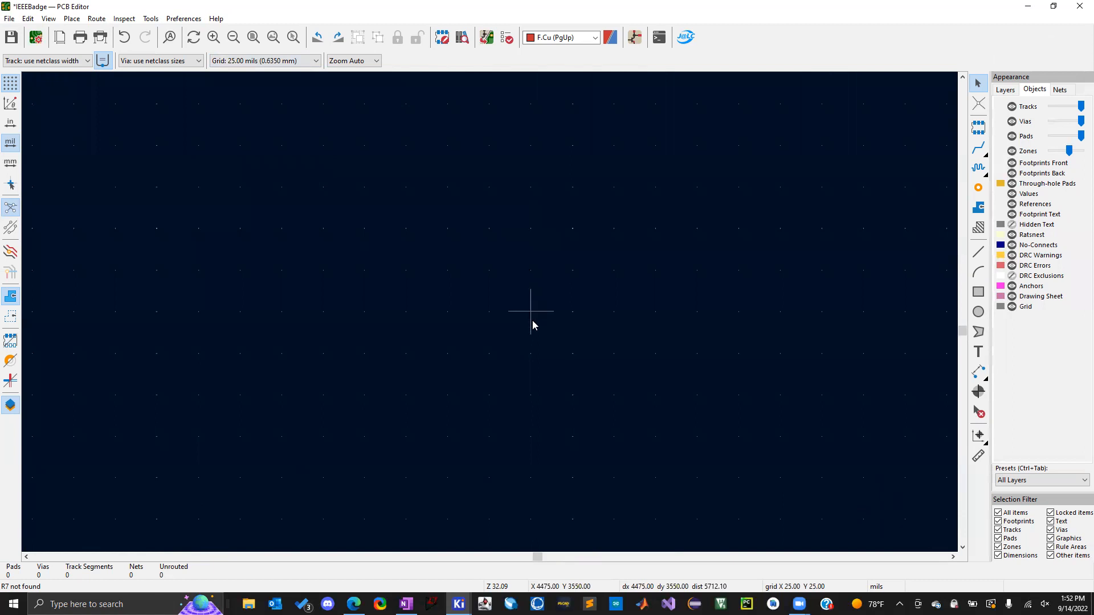
# Set the grid to 1.00 mils (0.0254 mm) and inspect how its dots appear across the sheet.
pyautogui.click(280, 61)
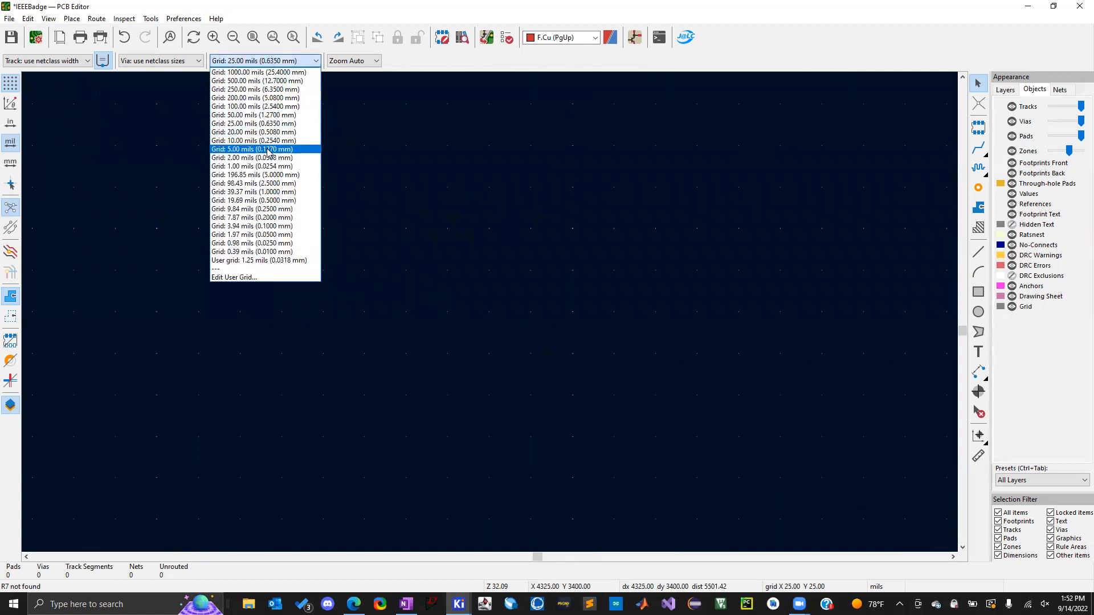
pyautogui.click(268, 166)
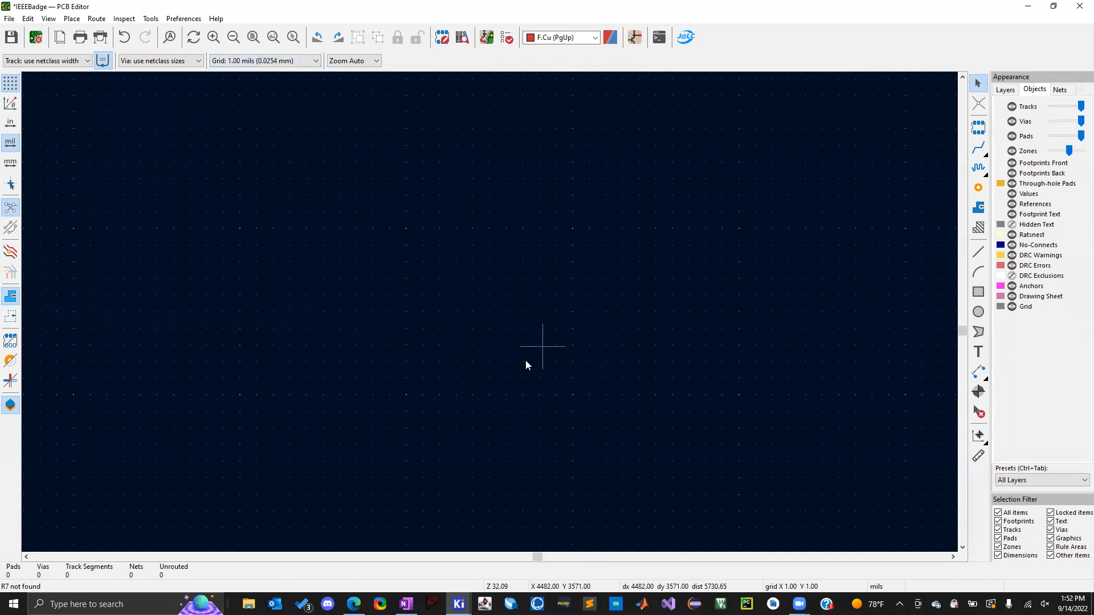
pyautogui.scroll(-10, 488, 312)
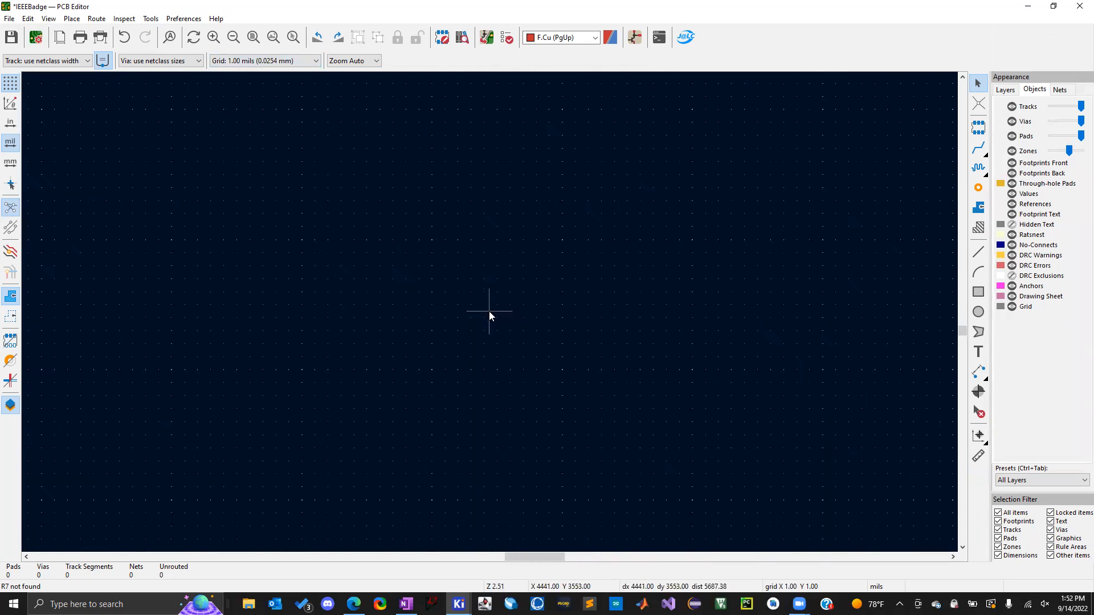
pyautogui.scroll(-5, 488, 311)
pyautogui.scroll(3, 489, 311)
pyautogui.scroll(-1, 515, 323)
pyautogui.scroll(1, 488, 311)
pyautogui.scroll(1, 489, 311)
# Set the board grid back to 50.00 mils (1.2700 mm).
pyautogui.click(306, 61)
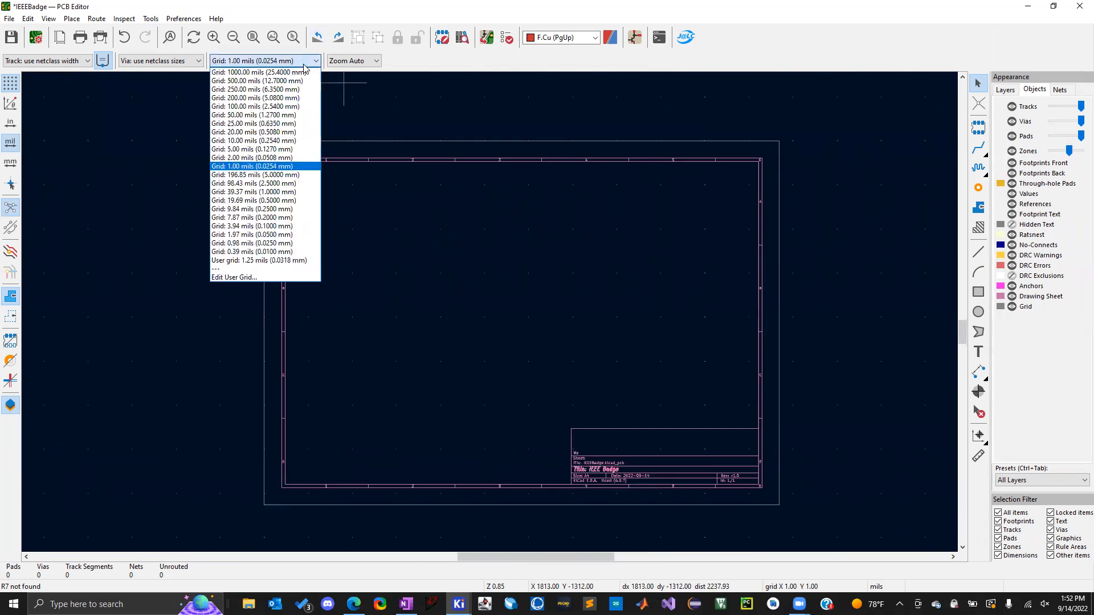
pyautogui.click(257, 115)
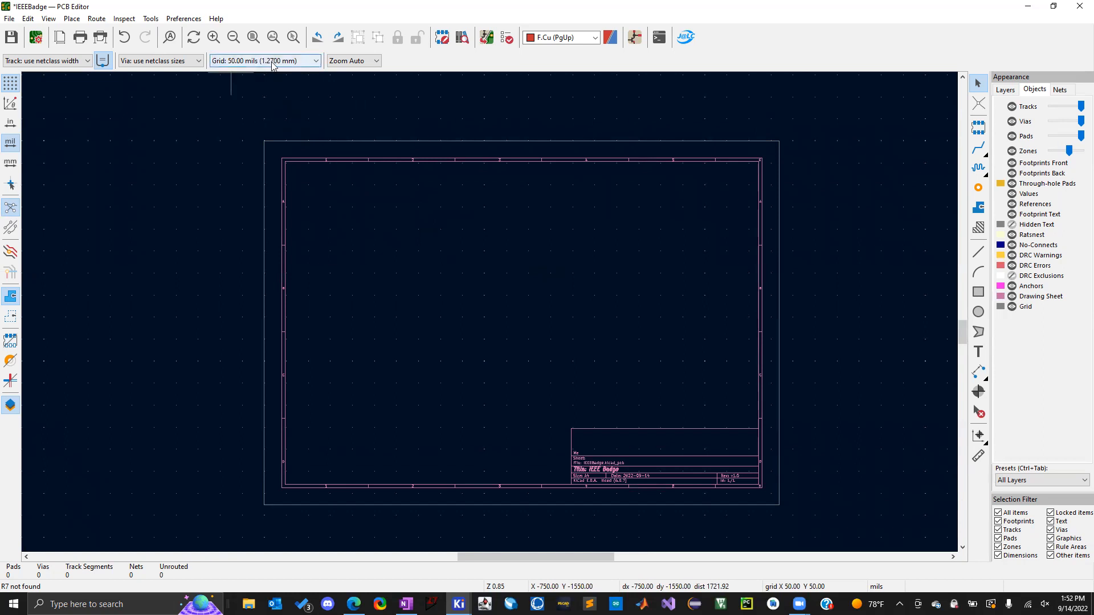
pyautogui.scroll(2, 489, 311)
pyautogui.scroll(-2, 479, 355)
pyautogui.scroll(2, 488, 311)
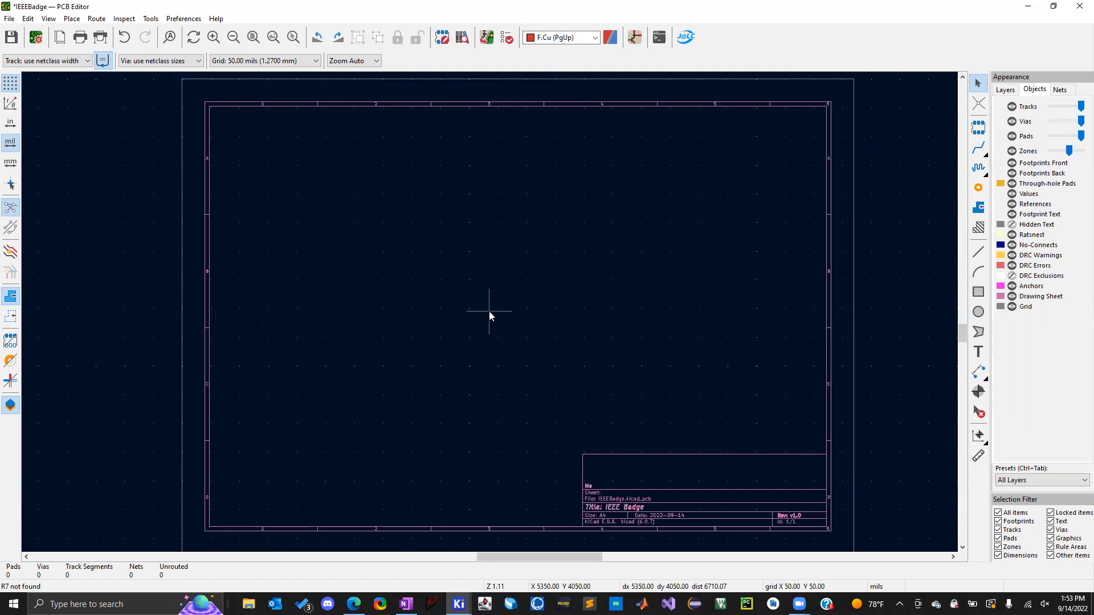
pyautogui.scroll(2, 489, 311)
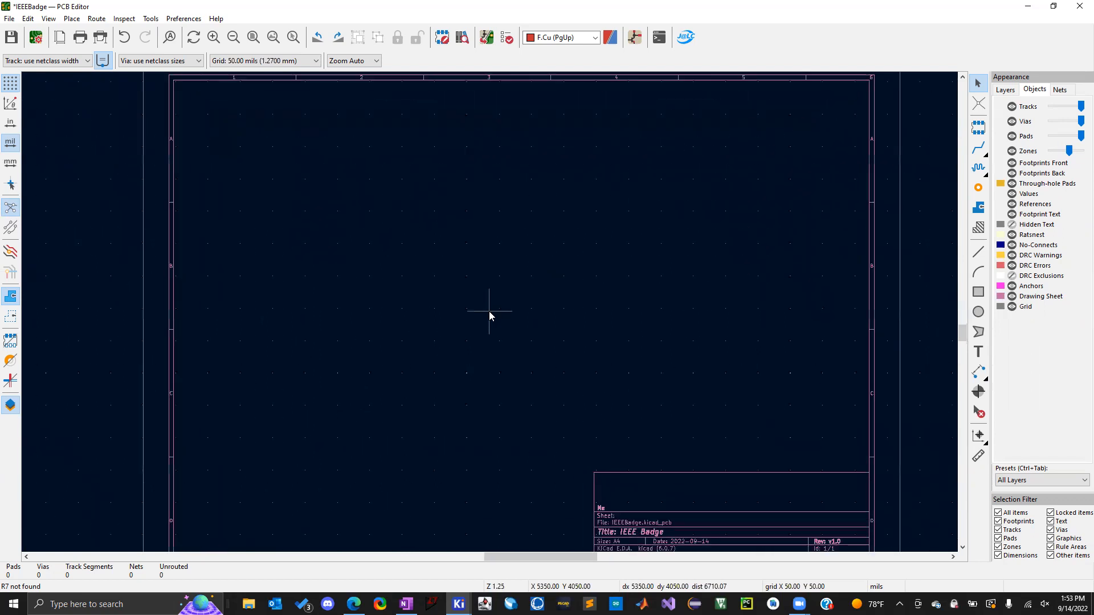
pyautogui.scroll(-1, 489, 311)
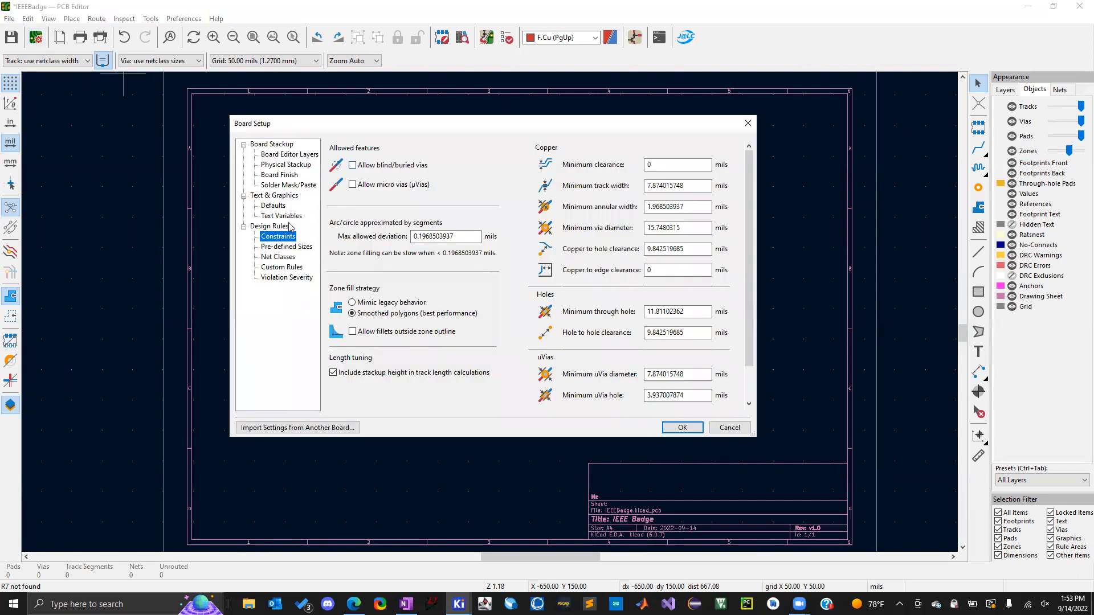
# Review the board editor layers, physical stackup and board finish settings in Board Setup.
pyautogui.click(261, 147)
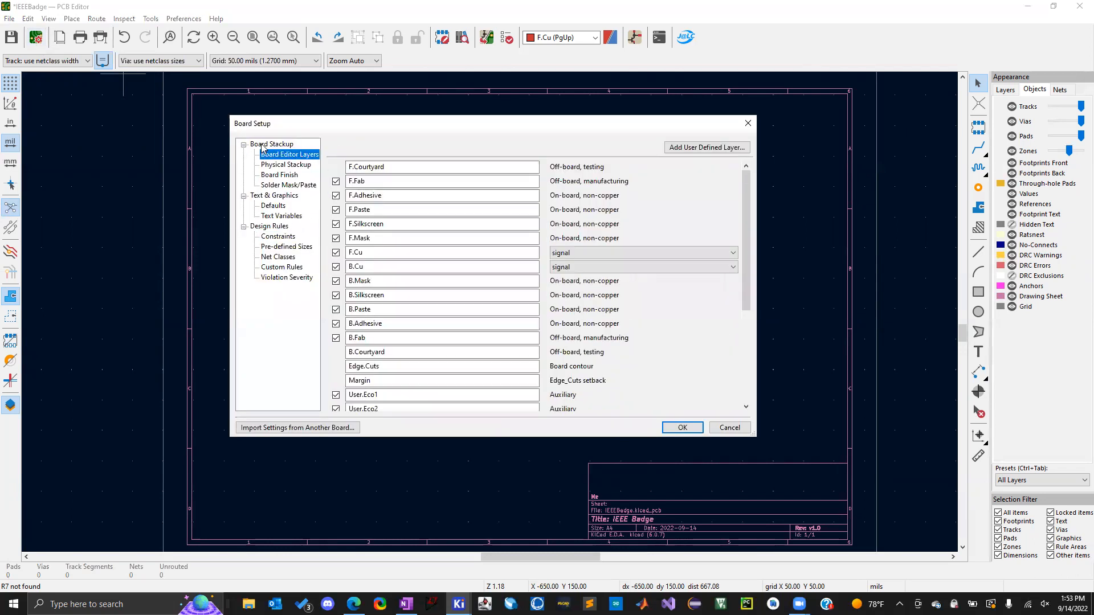
pyautogui.click(277, 166)
pyautogui.click(277, 175)
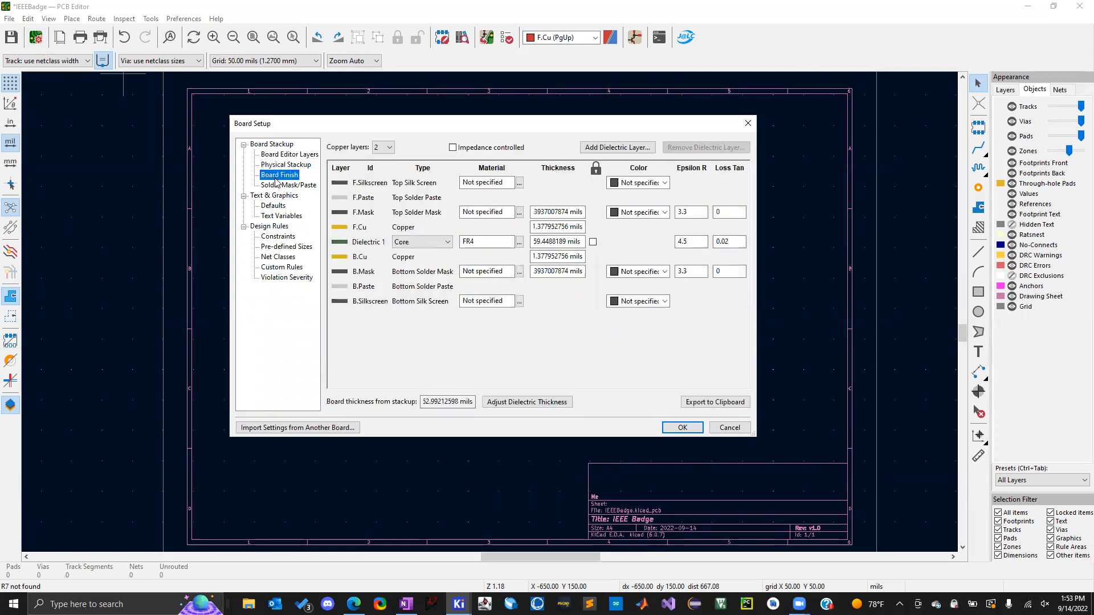
pyautogui.click(281, 166)
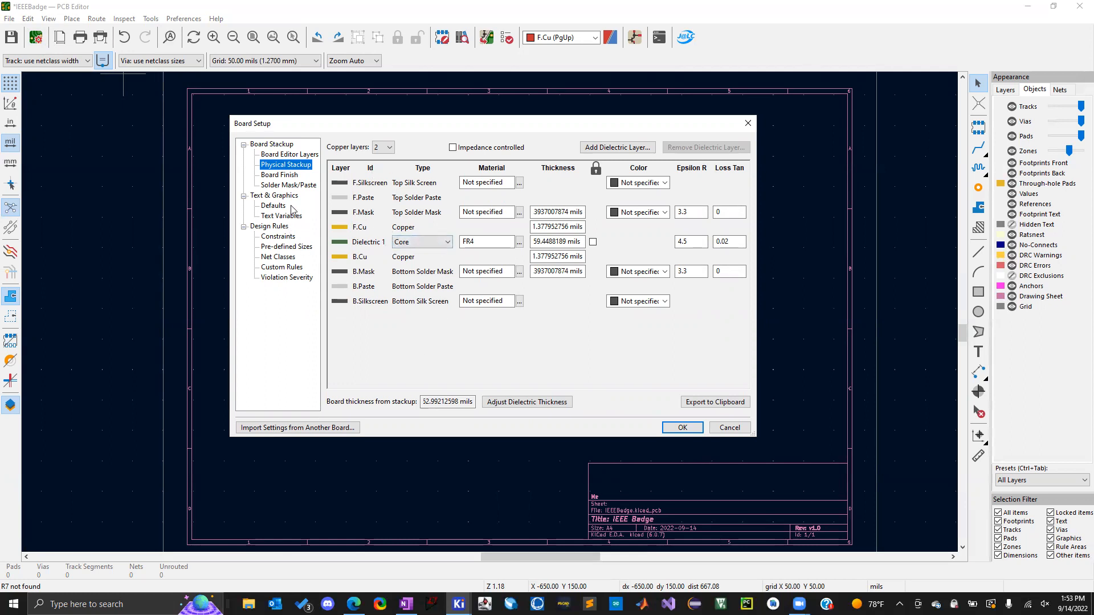
pyautogui.click(280, 176)
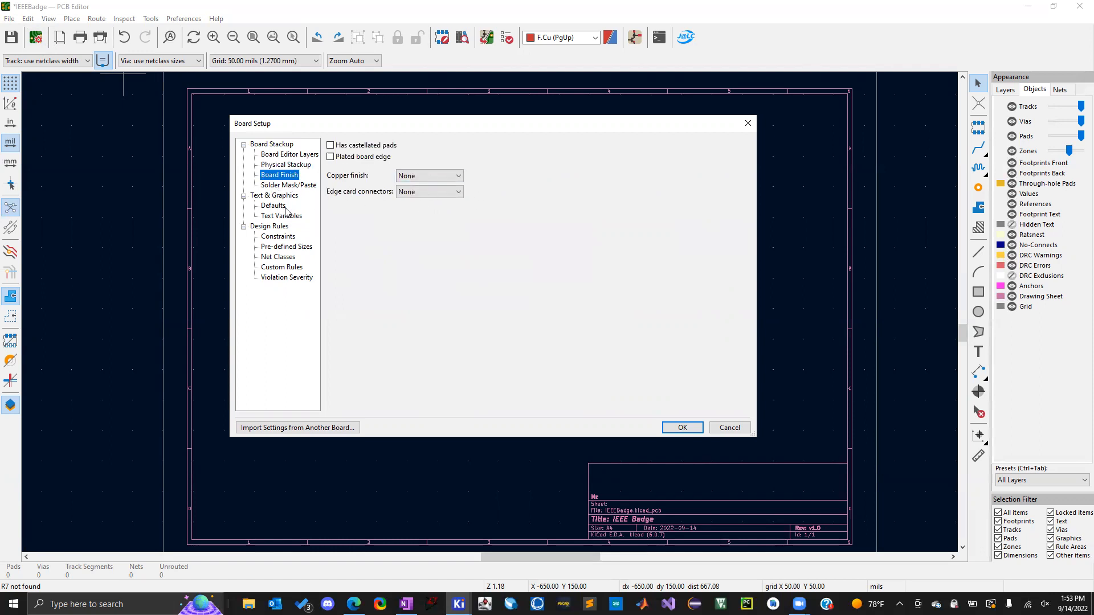
# Review the design rule constraints, including minimum clearance, track width, annular width, via diameter and copper to hole clearance.
pyautogui.click(257, 227)
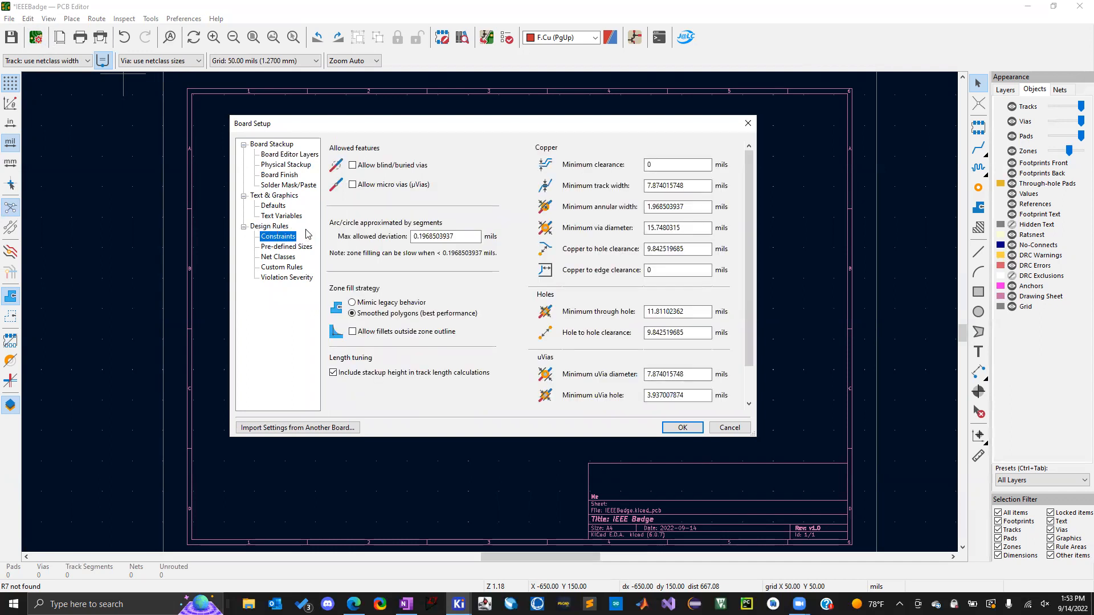
pyautogui.click(672, 164)
pyautogui.click(702, 186)
pyautogui.click(687, 206)
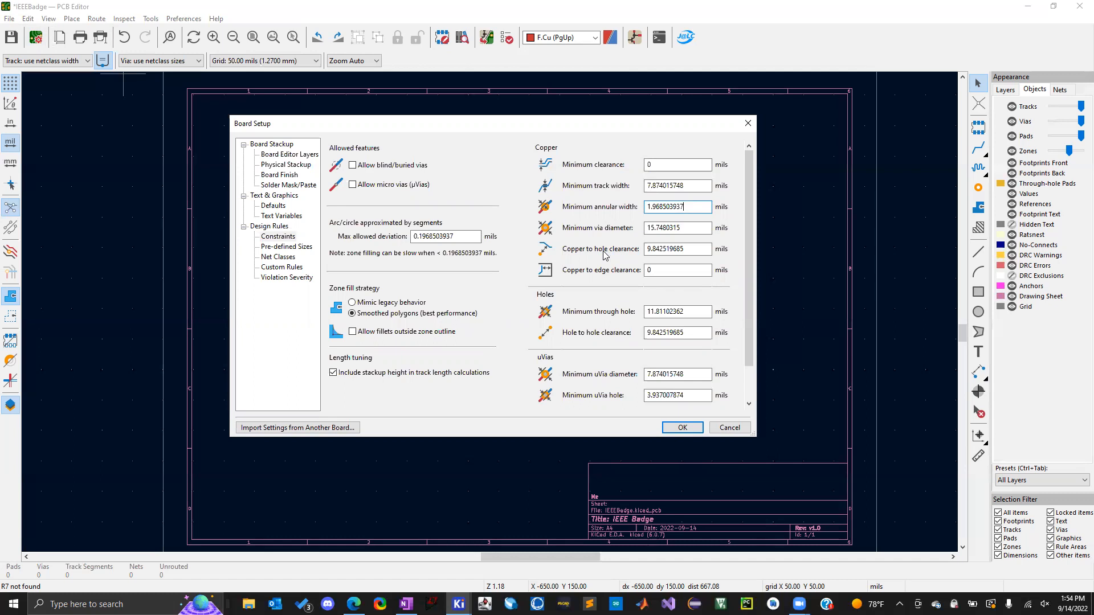
pyautogui.click(687, 248)
pyautogui.doubleClick(687, 249)
pyautogui.doubleClick(682, 229)
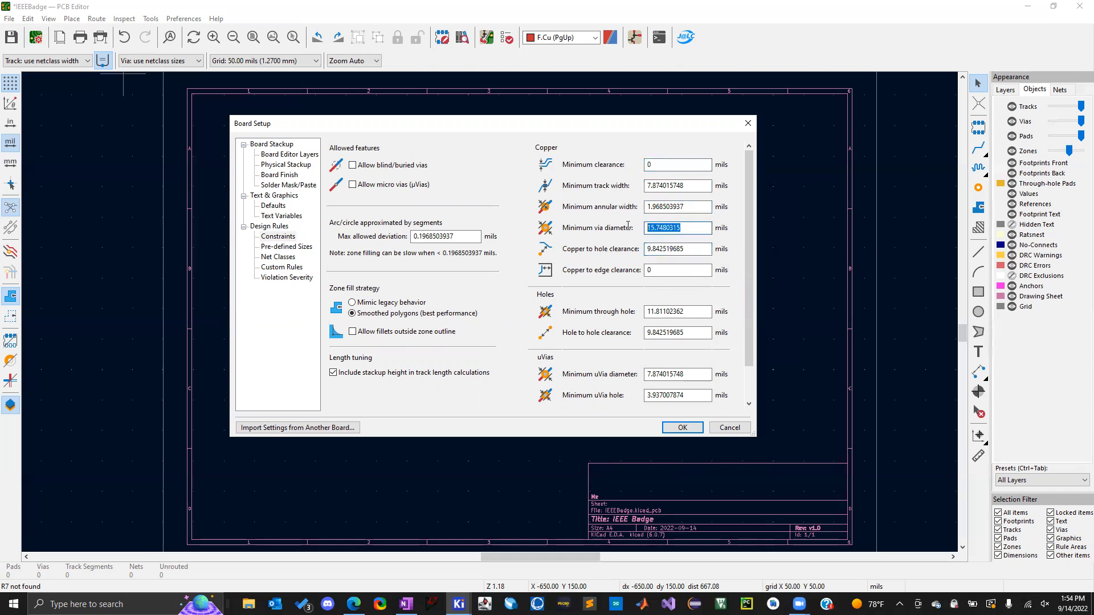
pyautogui.doubleClick(706, 208)
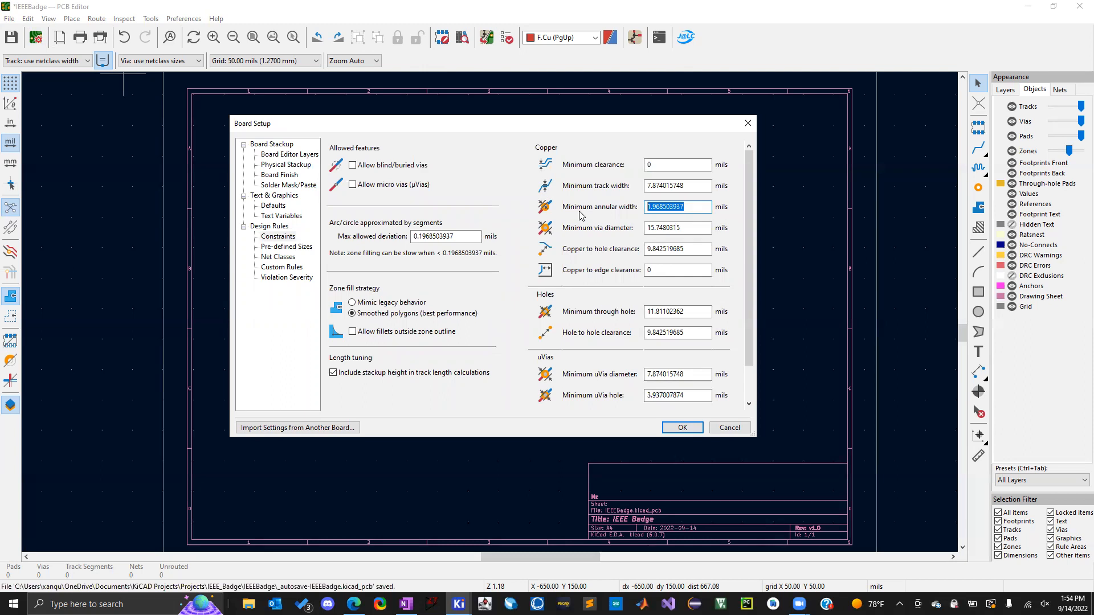
pyautogui.click(281, 249)
pyautogui.click(286, 238)
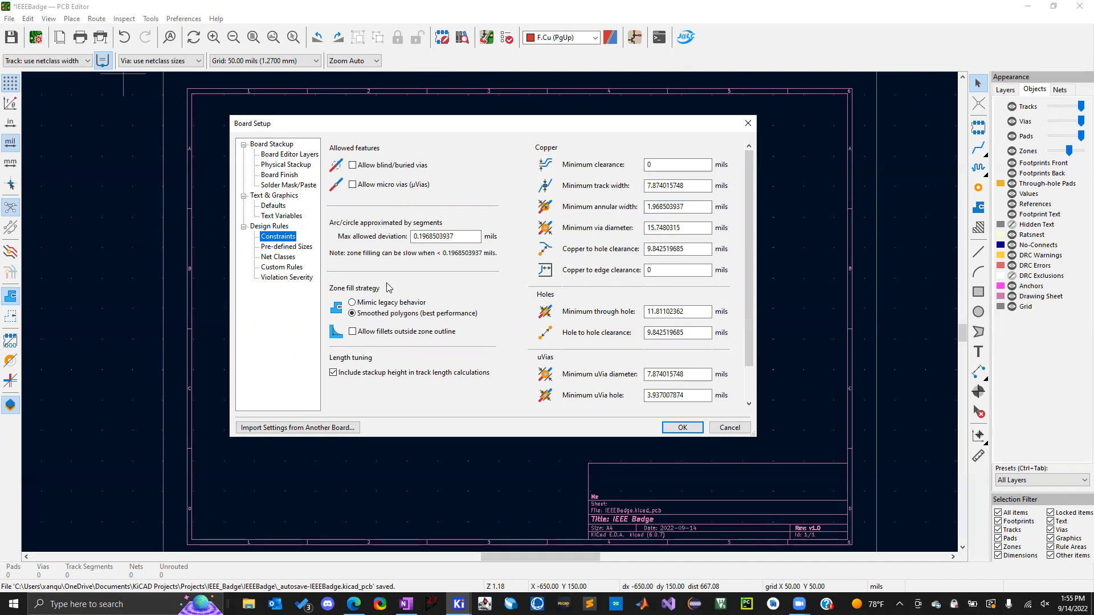
# Examine the Default net class's clearance, track width, via size and via hole values.
pyautogui.click(277, 258)
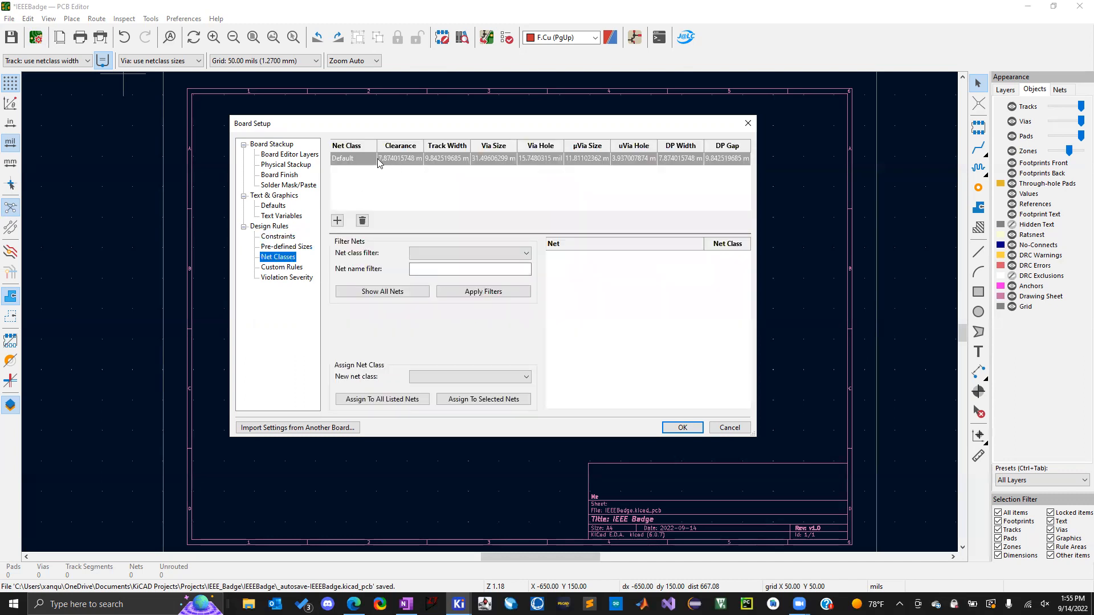
pyautogui.click(358, 159)
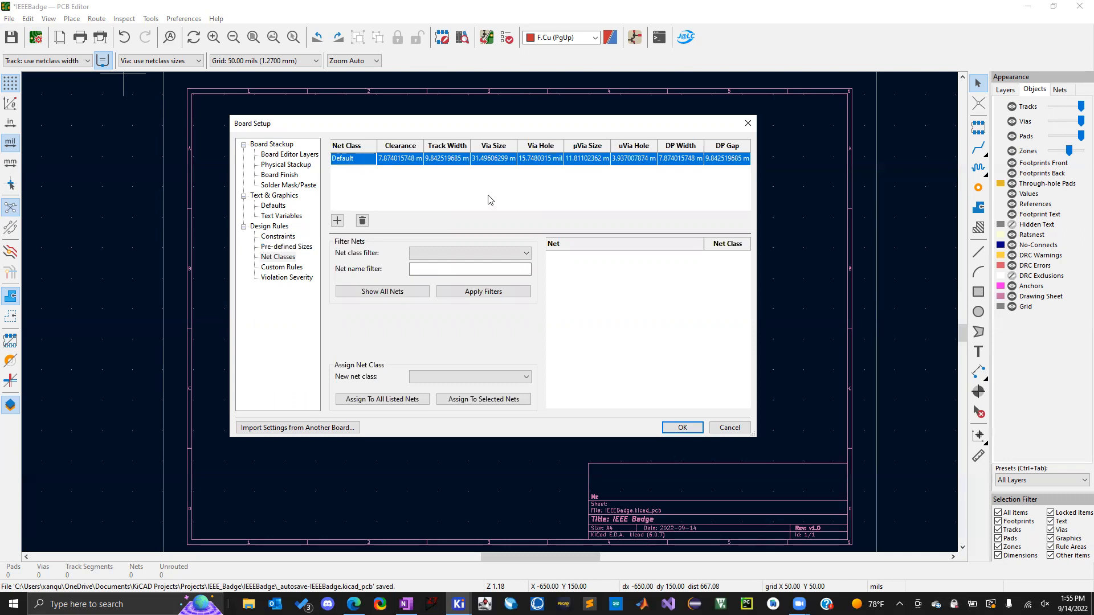
pyautogui.doubleClick(409, 160)
pyautogui.doubleClick(443, 160)
pyautogui.doubleClick(508, 162)
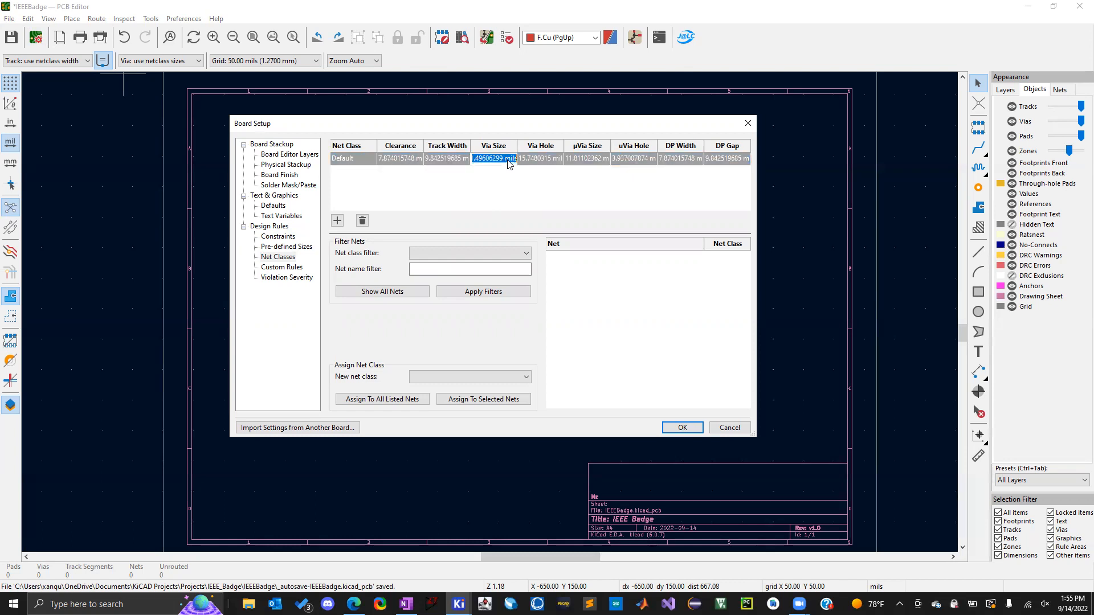
pyautogui.doubleClick(535, 161)
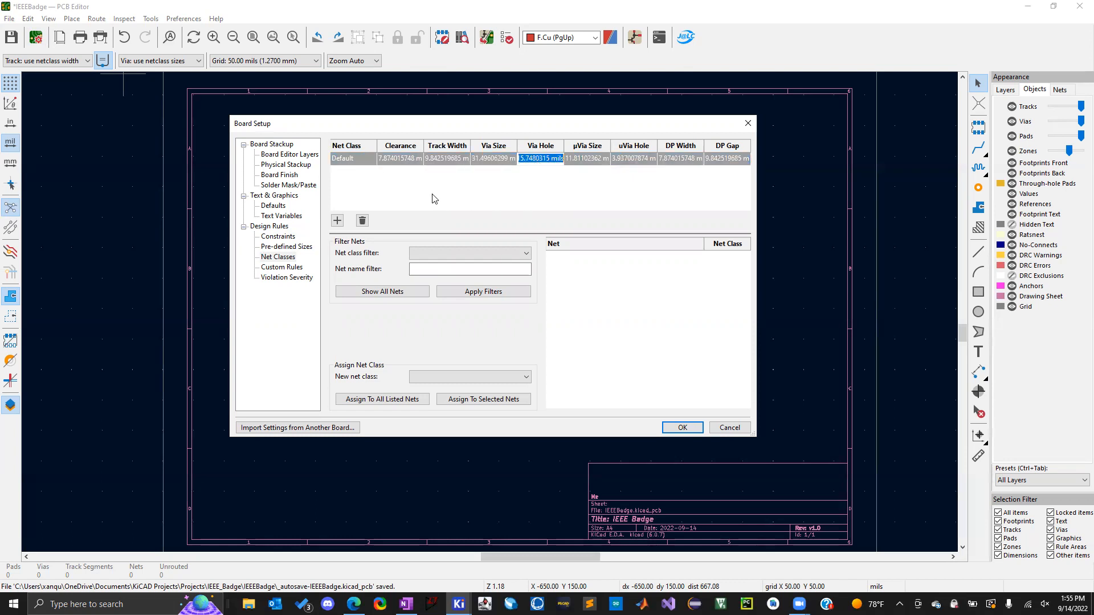
# Add a trial net class named VDD and delete it again.
pyautogui.click(337, 221)
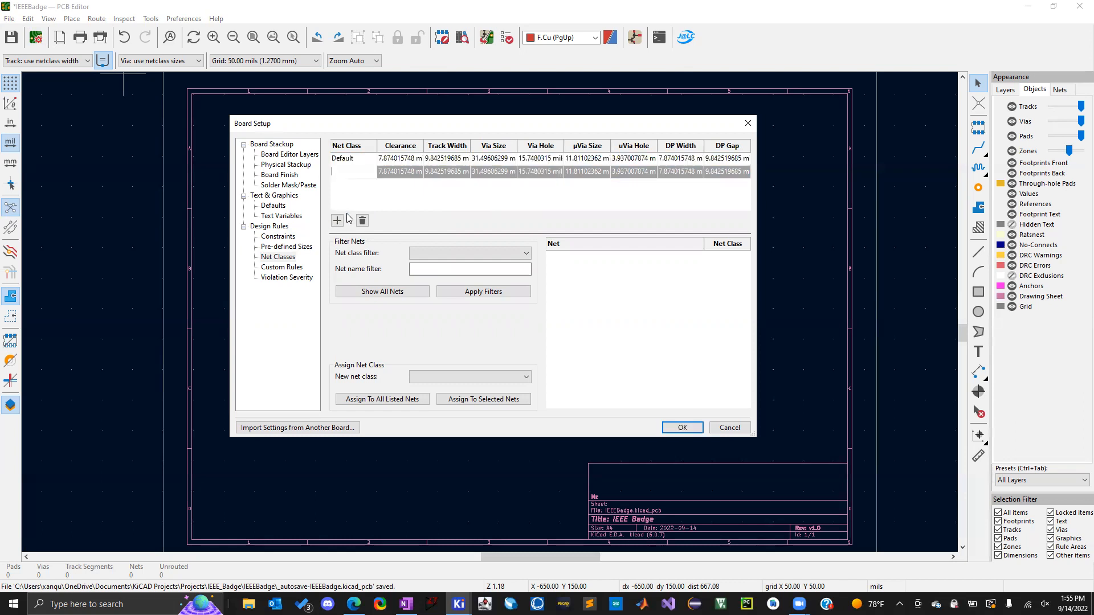
pyautogui.write('VDD')
pyautogui.click(410, 172)
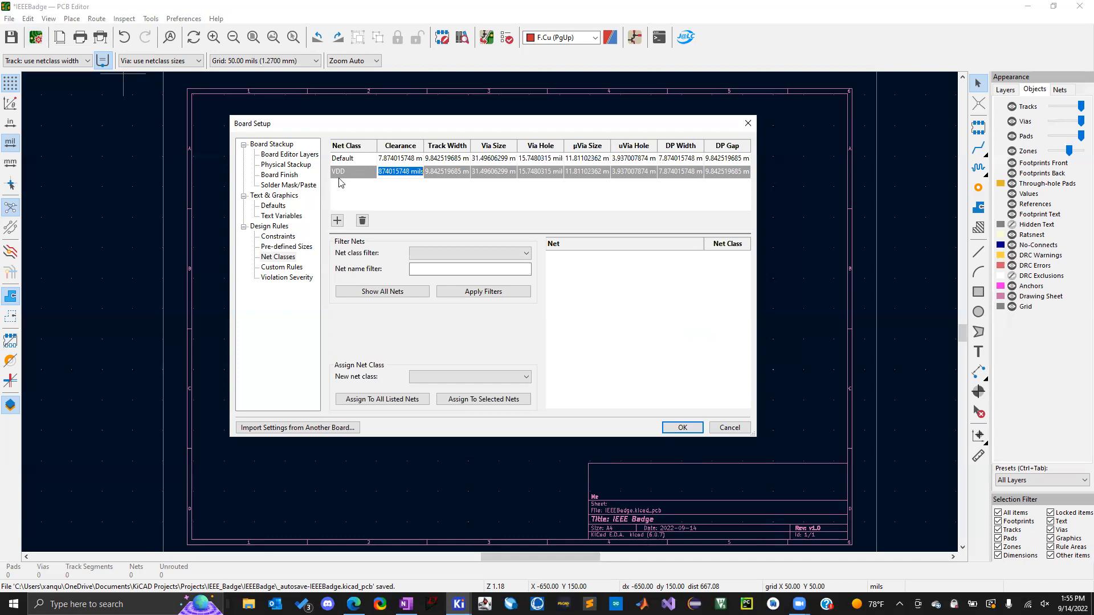
pyautogui.click(362, 221)
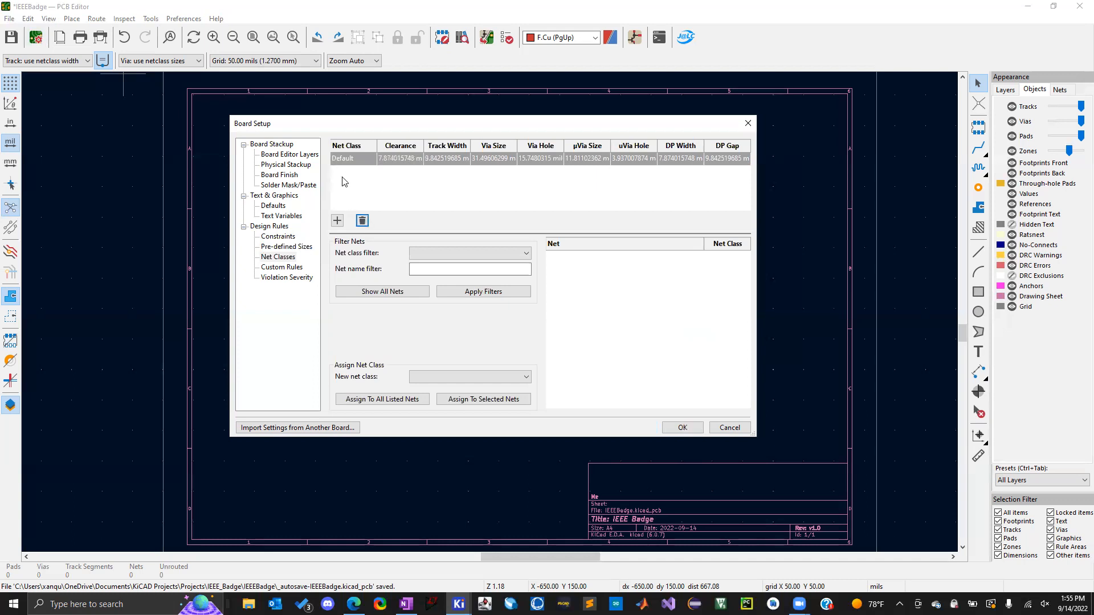
# Recheck the Default net class's track width and clearance, and accept the board setup.
pyautogui.click(395, 173)
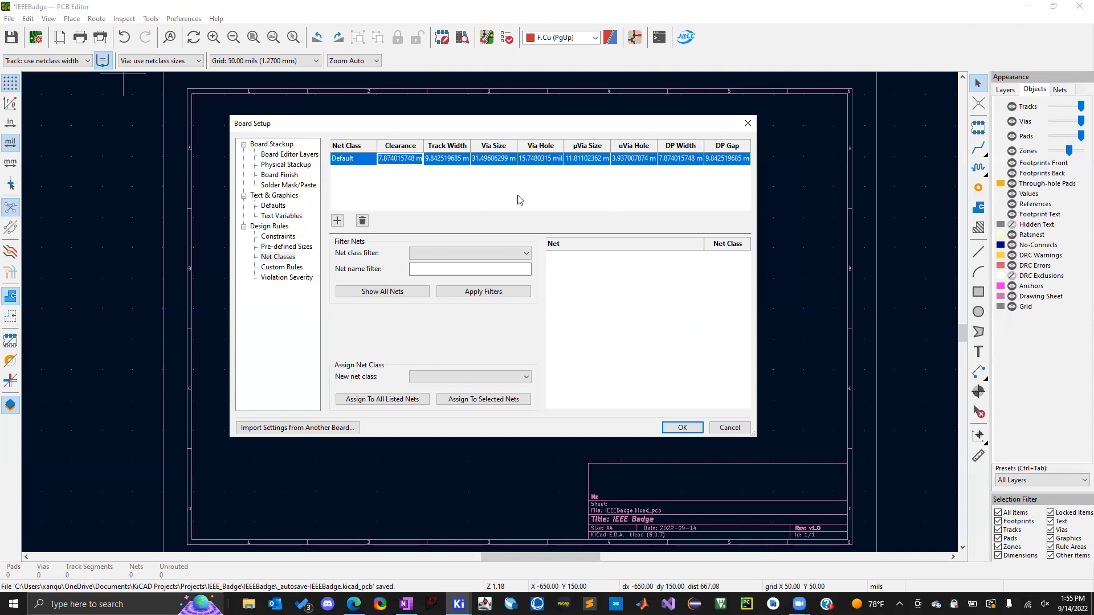
pyautogui.doubleClick(440, 161)
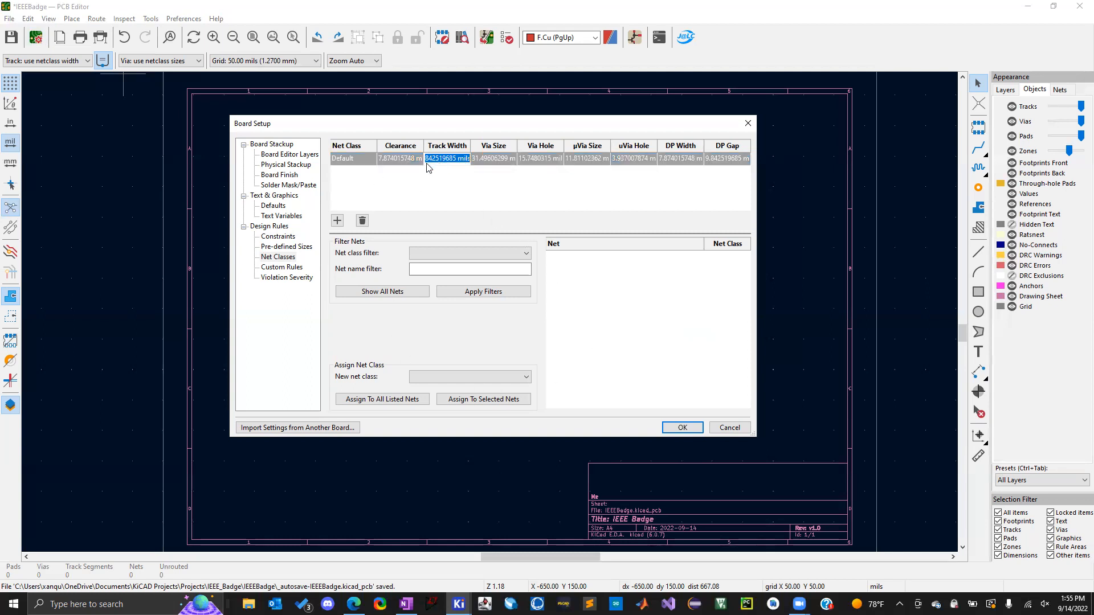
pyautogui.doubleClick(386, 165)
pyautogui.click(681, 428)
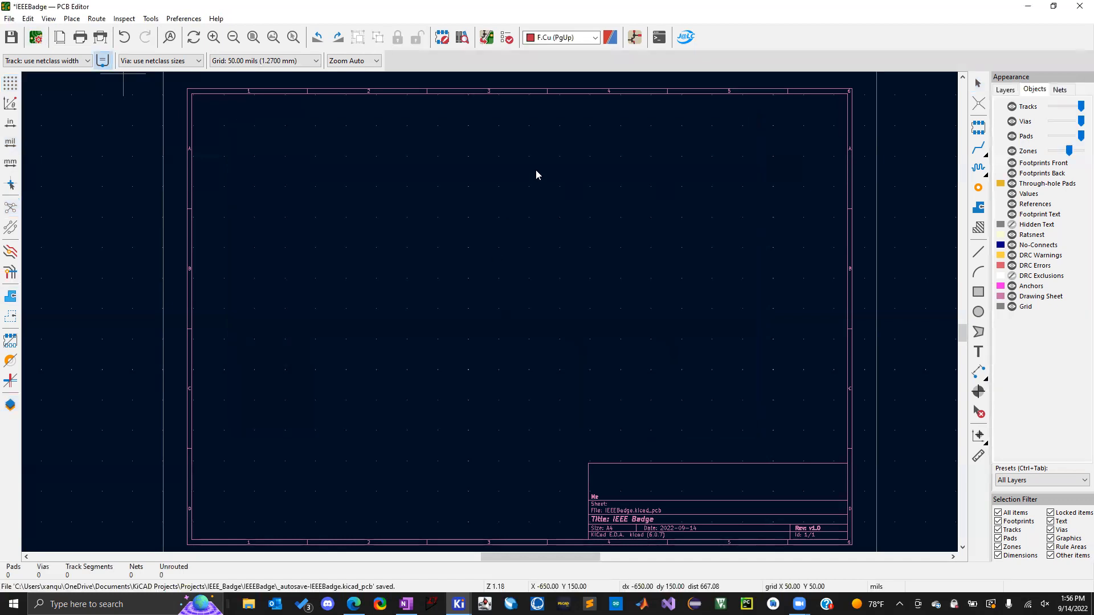
# Update the PCB from the schematic, keeping the re-link and replace footprints options enabled, to import the footprints.
pyautogui.click(490, 38)
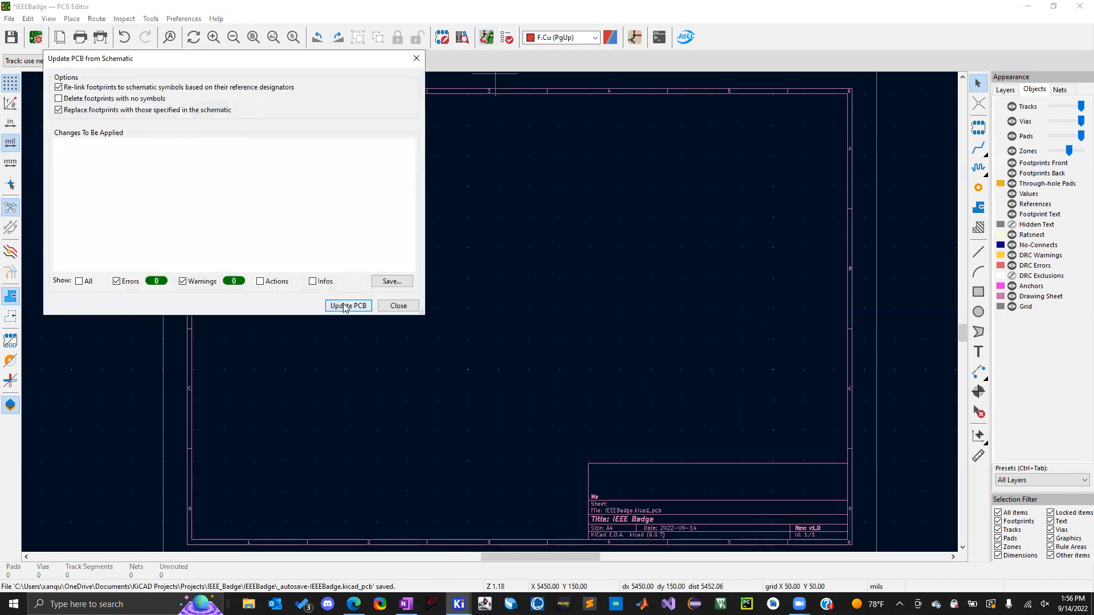
pyautogui.click(345, 306)
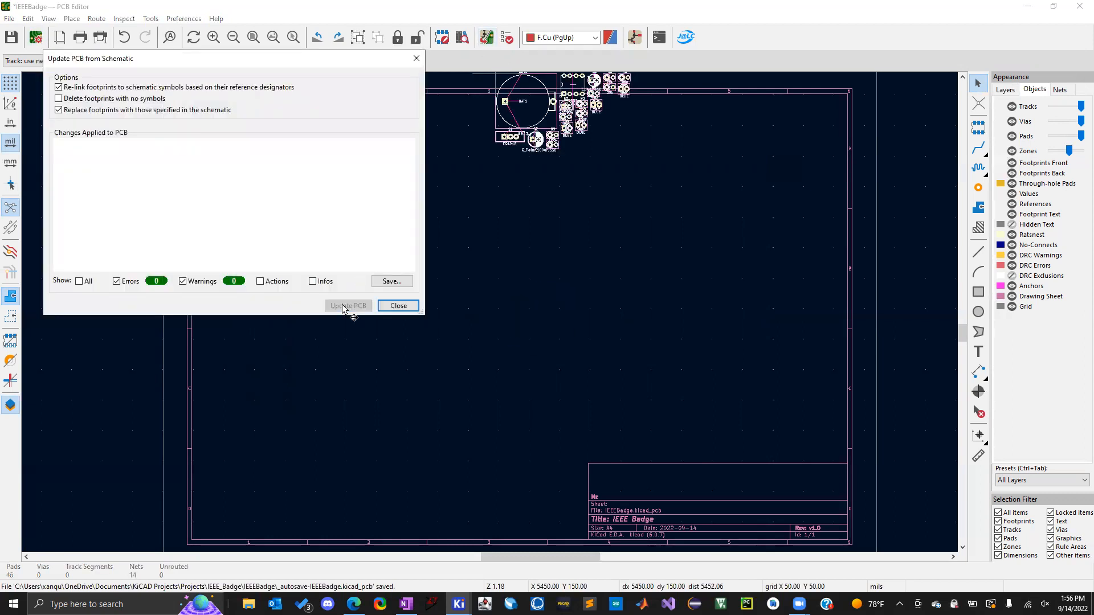
pyautogui.click(399, 307)
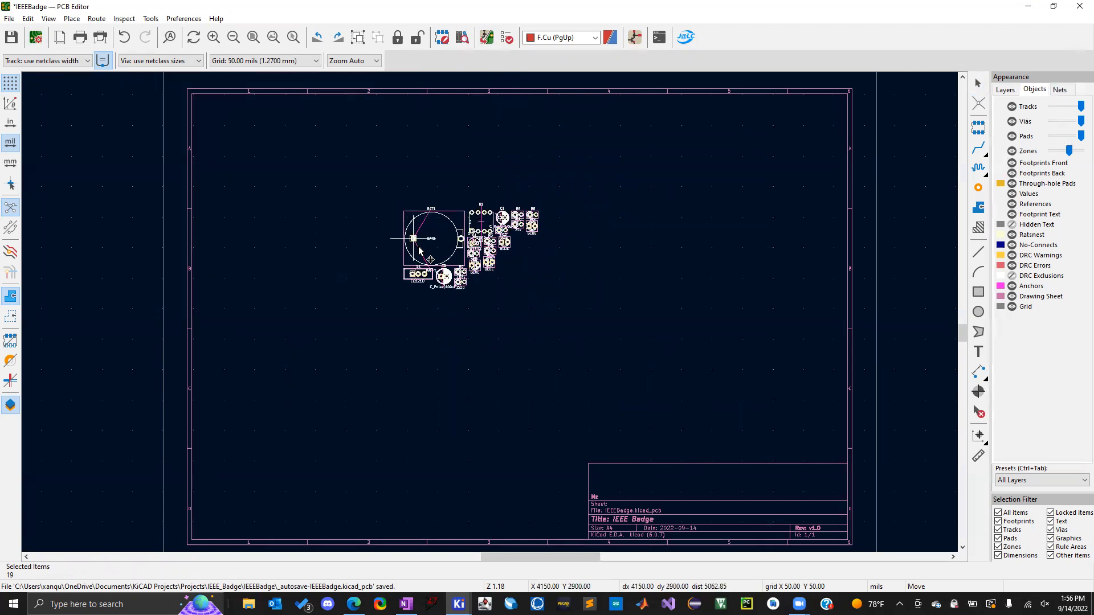
# Place the imported footprint group near the middle of the drawing sheet and deselect it.
pyautogui.click(442, 300)
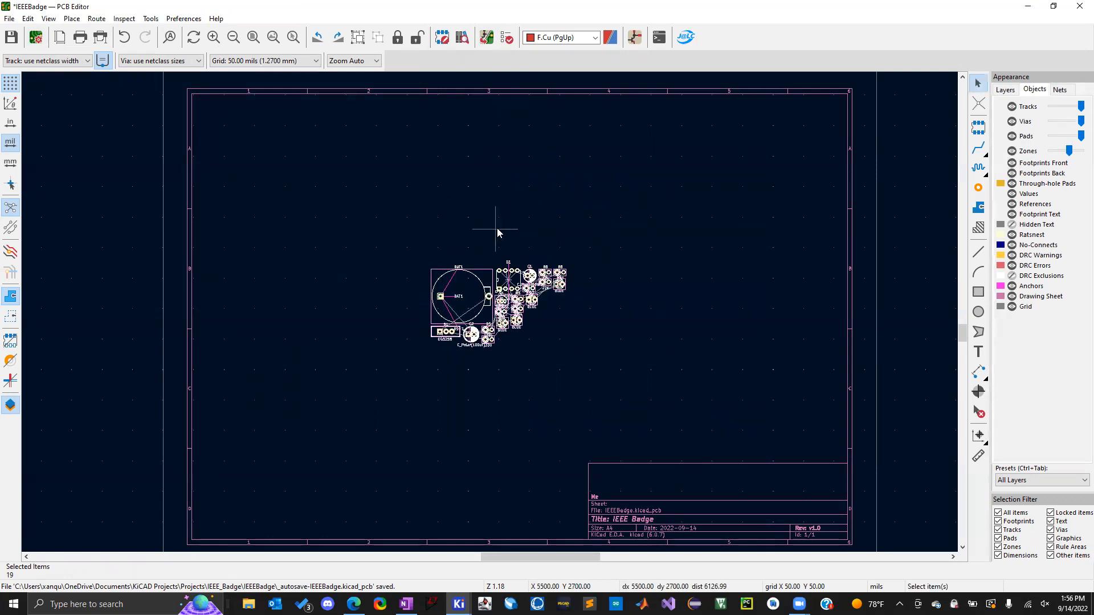
pyautogui.click(487, 234)
pyautogui.scroll(1, 491, 273)
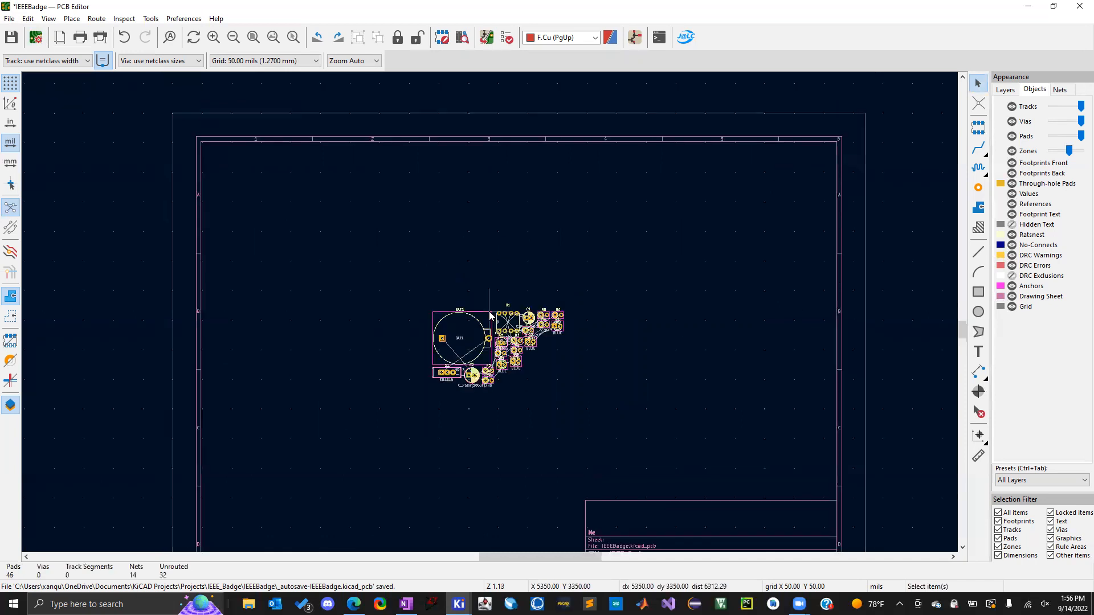
pyautogui.scroll(3, 491, 314)
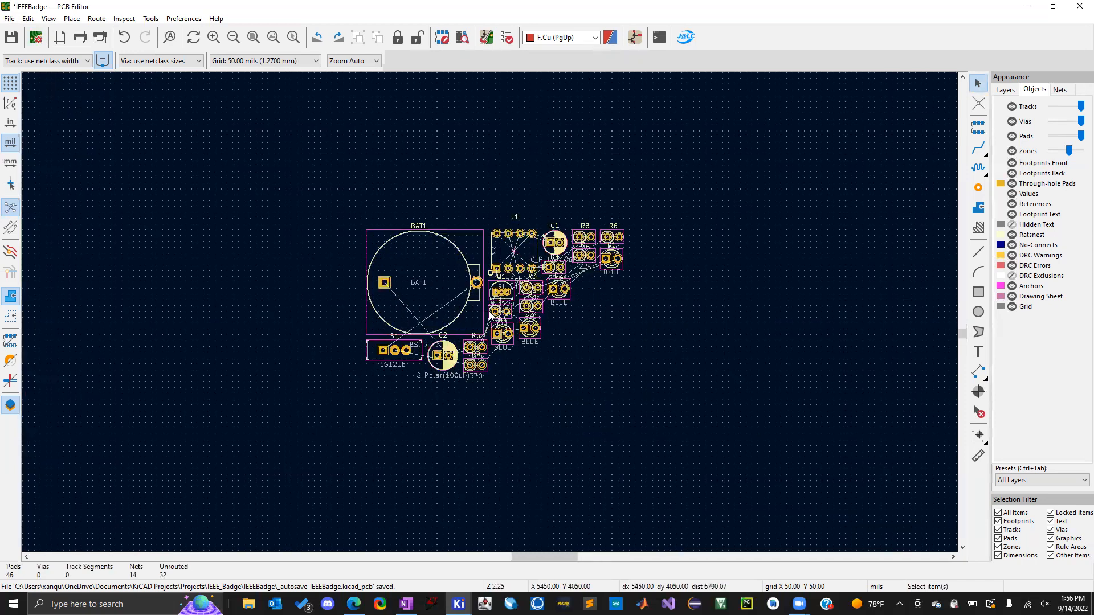
pyautogui.scroll(1, 491, 314)
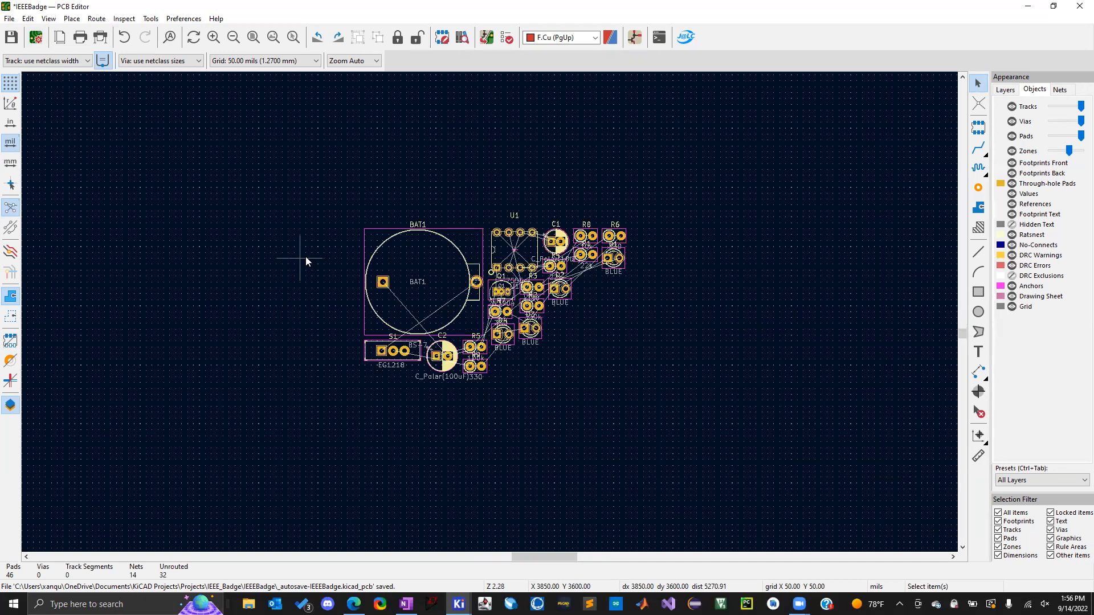
# Review the error and warning reporting in Update PCB from Schematic and close it without updating.
pyautogui.click(486, 37)
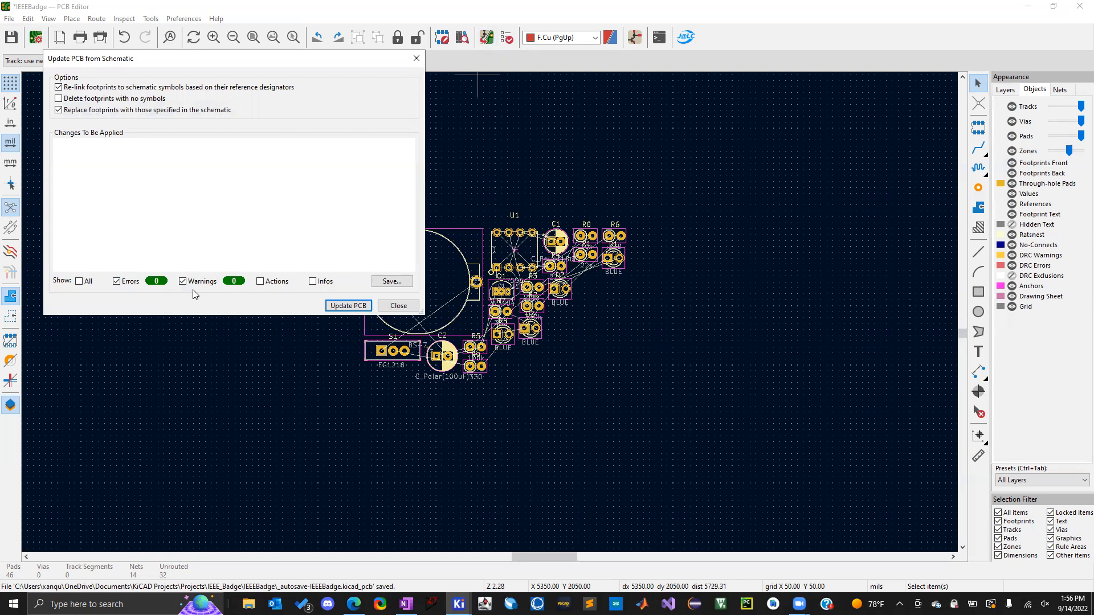
pyautogui.click(118, 281)
pyautogui.click(399, 305)
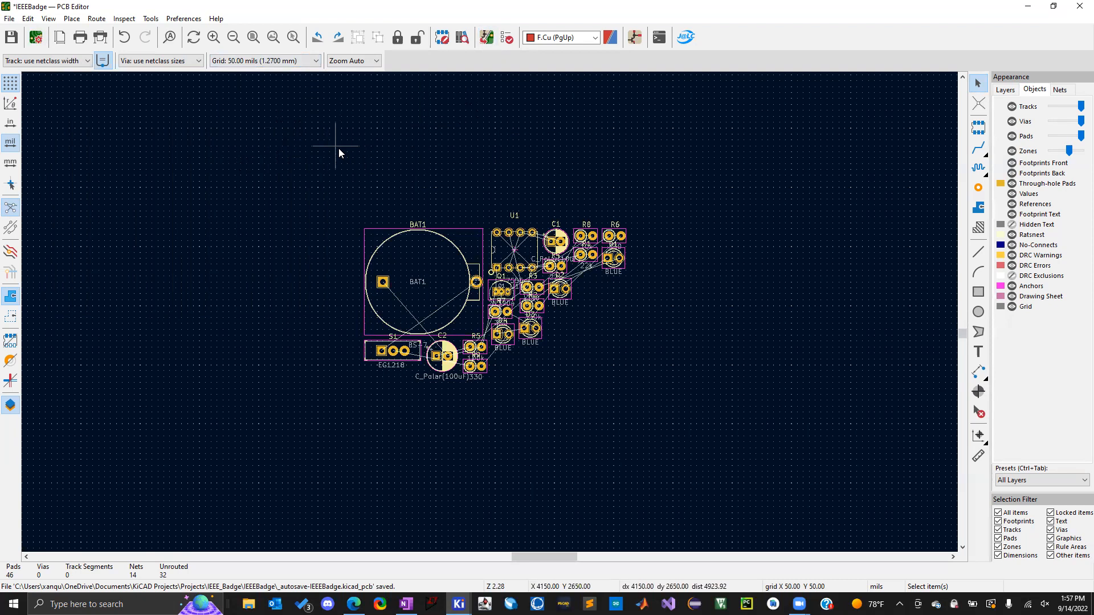
# Review the re-link and replace footprints options in Update PCB from Schematic, and leave without updating the board.
pyautogui.click(486, 37)
pyautogui.click(58, 110)
pyautogui.click(59, 110)
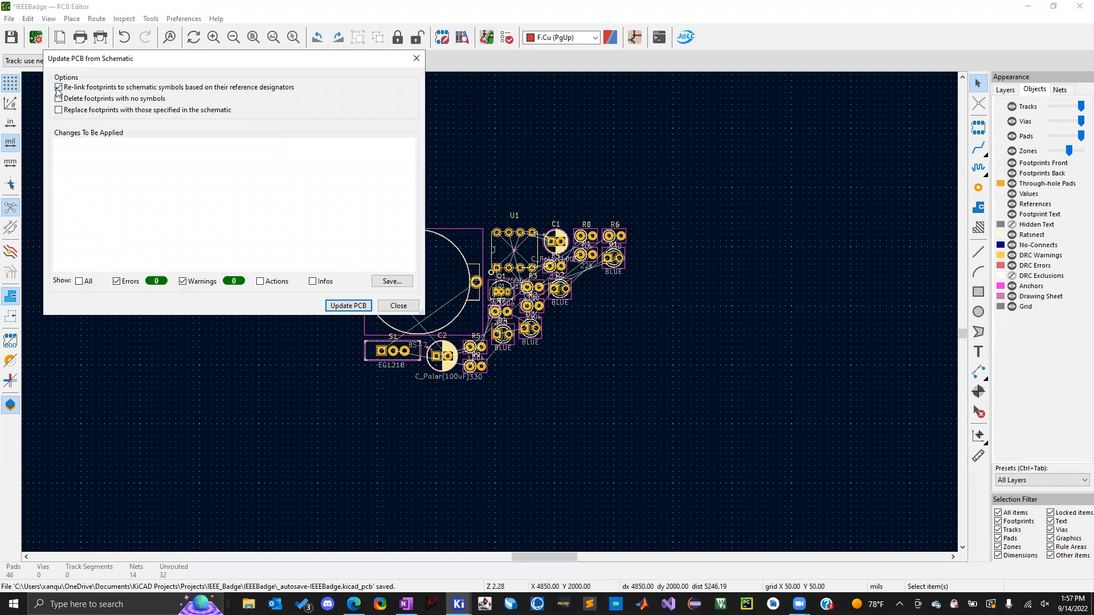
pyautogui.click(58, 88)
pyautogui.click(58, 87)
pyautogui.click(63, 111)
pyautogui.click(398, 305)
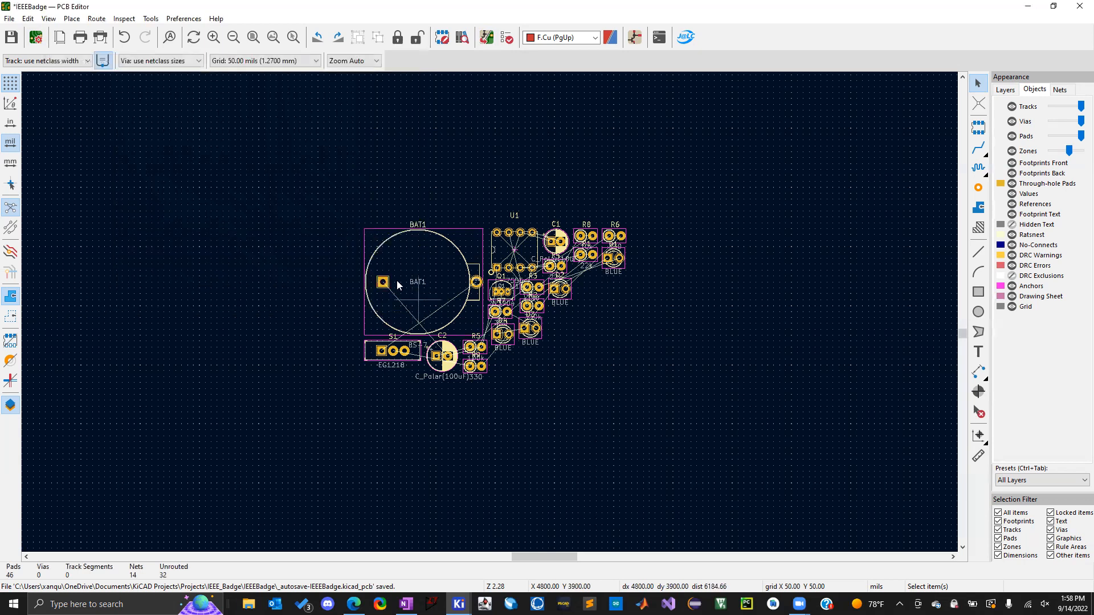
pyautogui.moveTo(303, 180); pyautogui.dragTo(304, 276)
pyautogui.scroll(-3, 488, 311)
pyautogui.scroll(4, 489, 313)
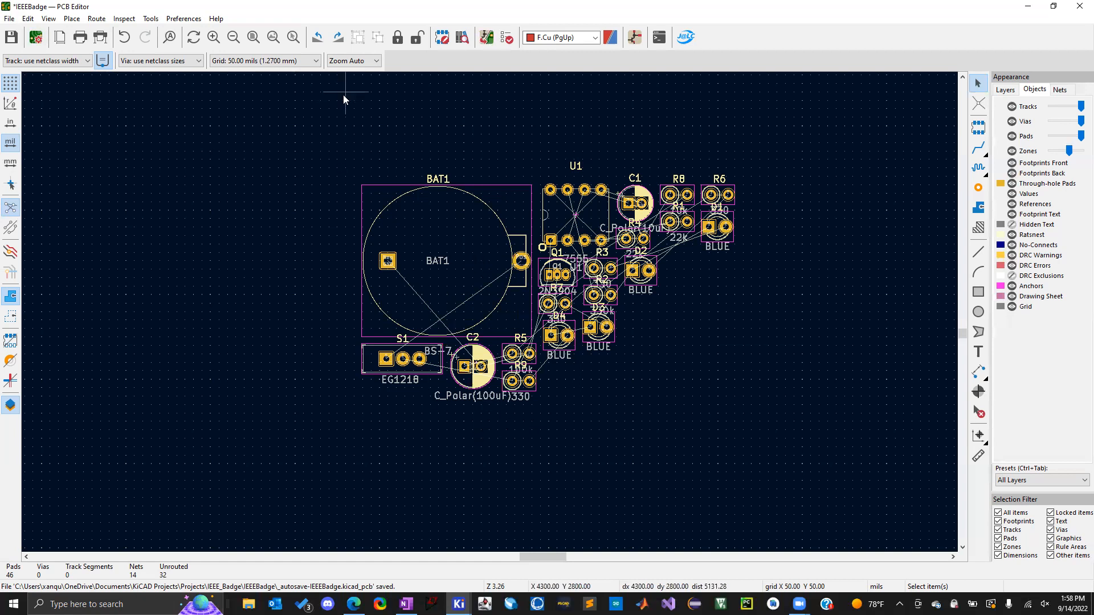
pyautogui.moveTo(295, 124); pyautogui.dragTo(780, 466)
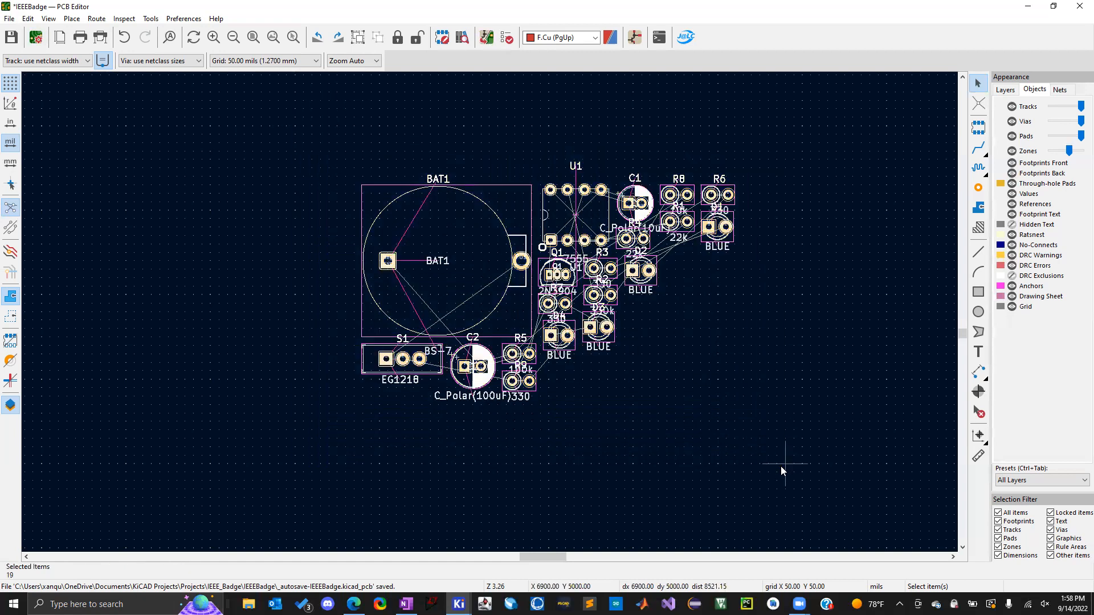
pyautogui.click(654, 477)
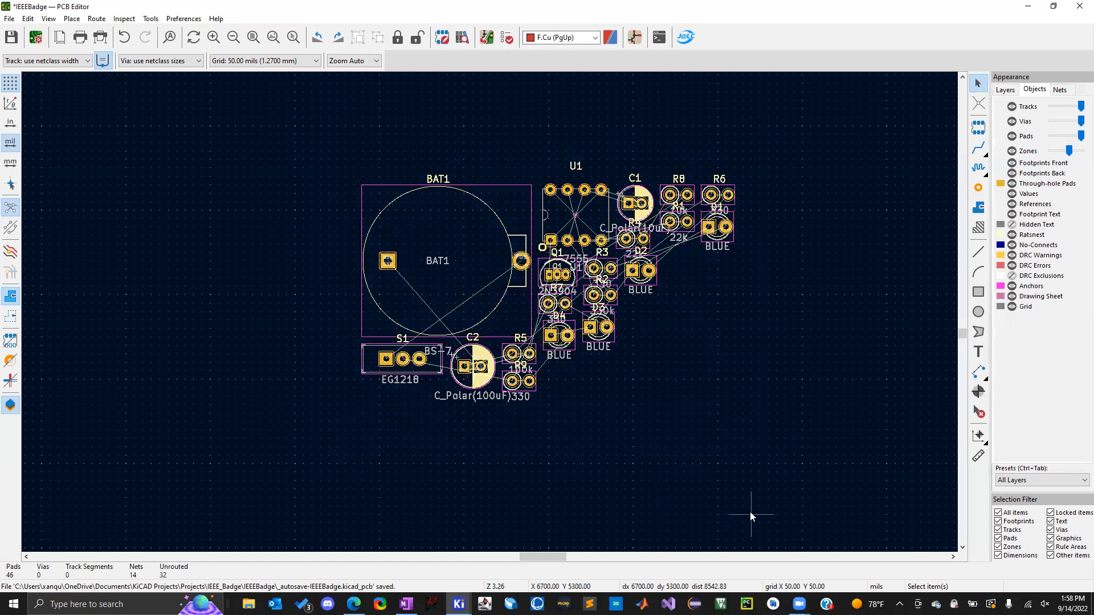